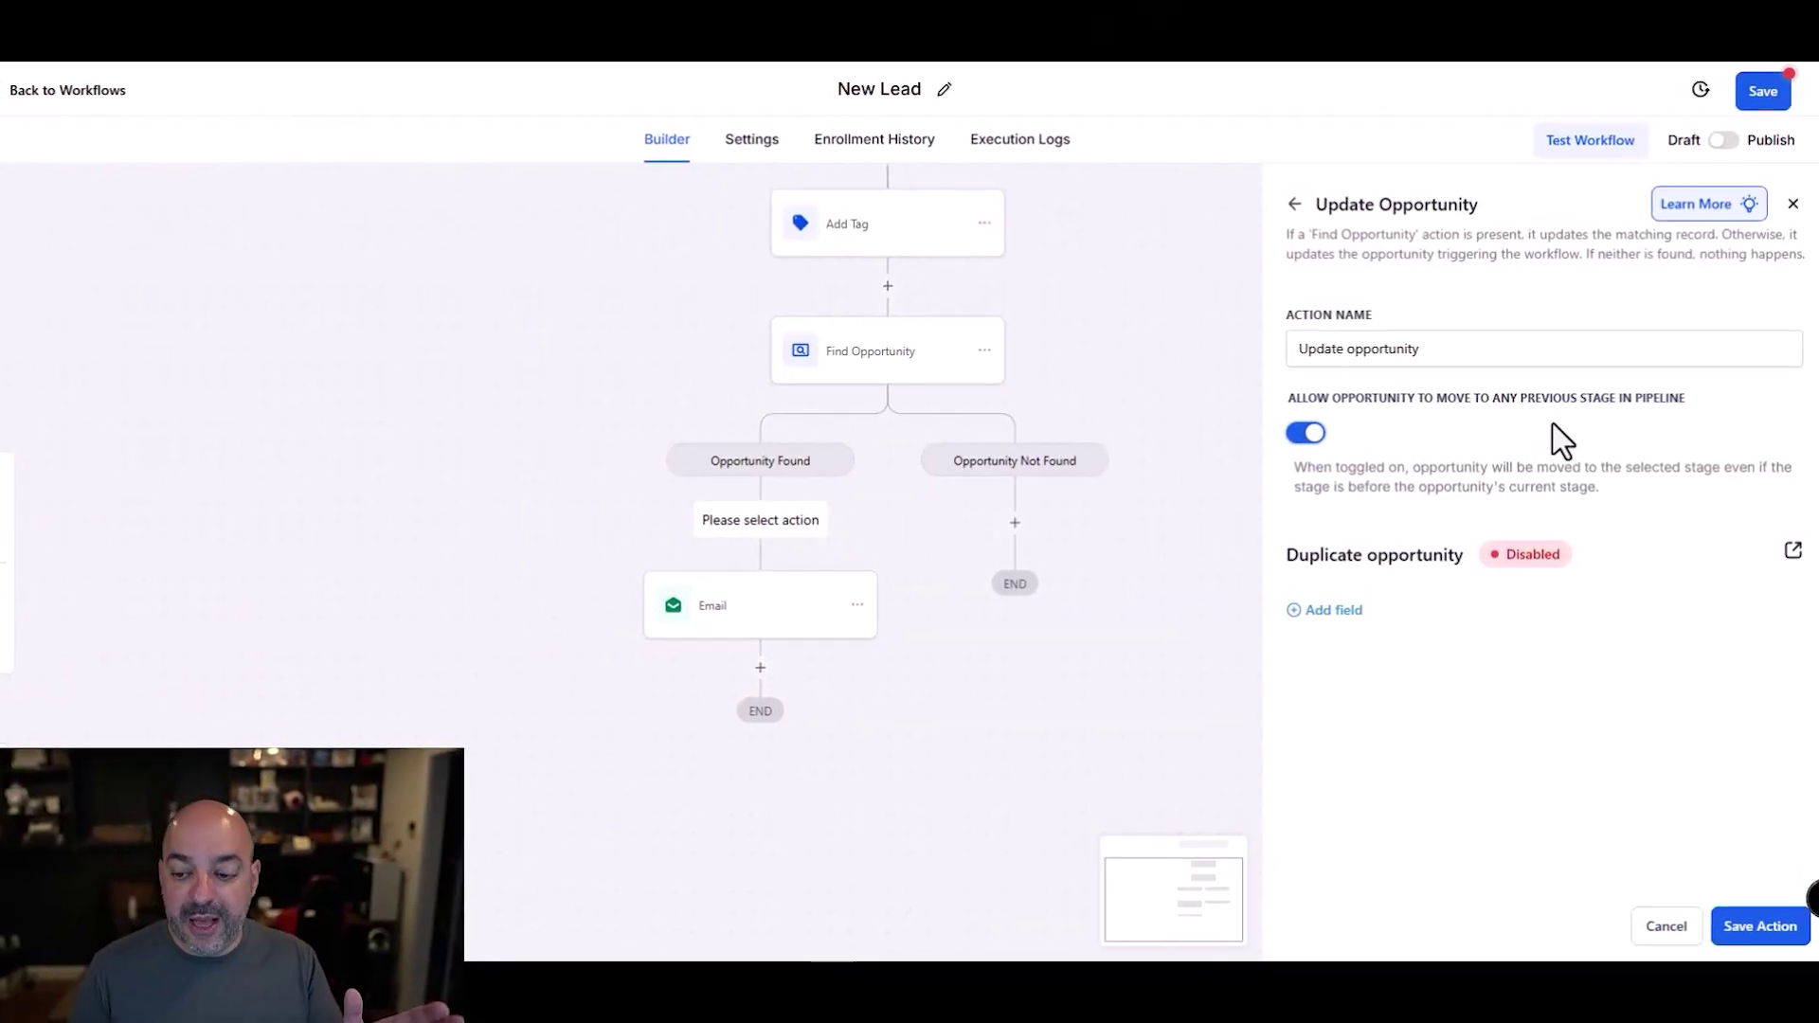
left_click(1327, 609)
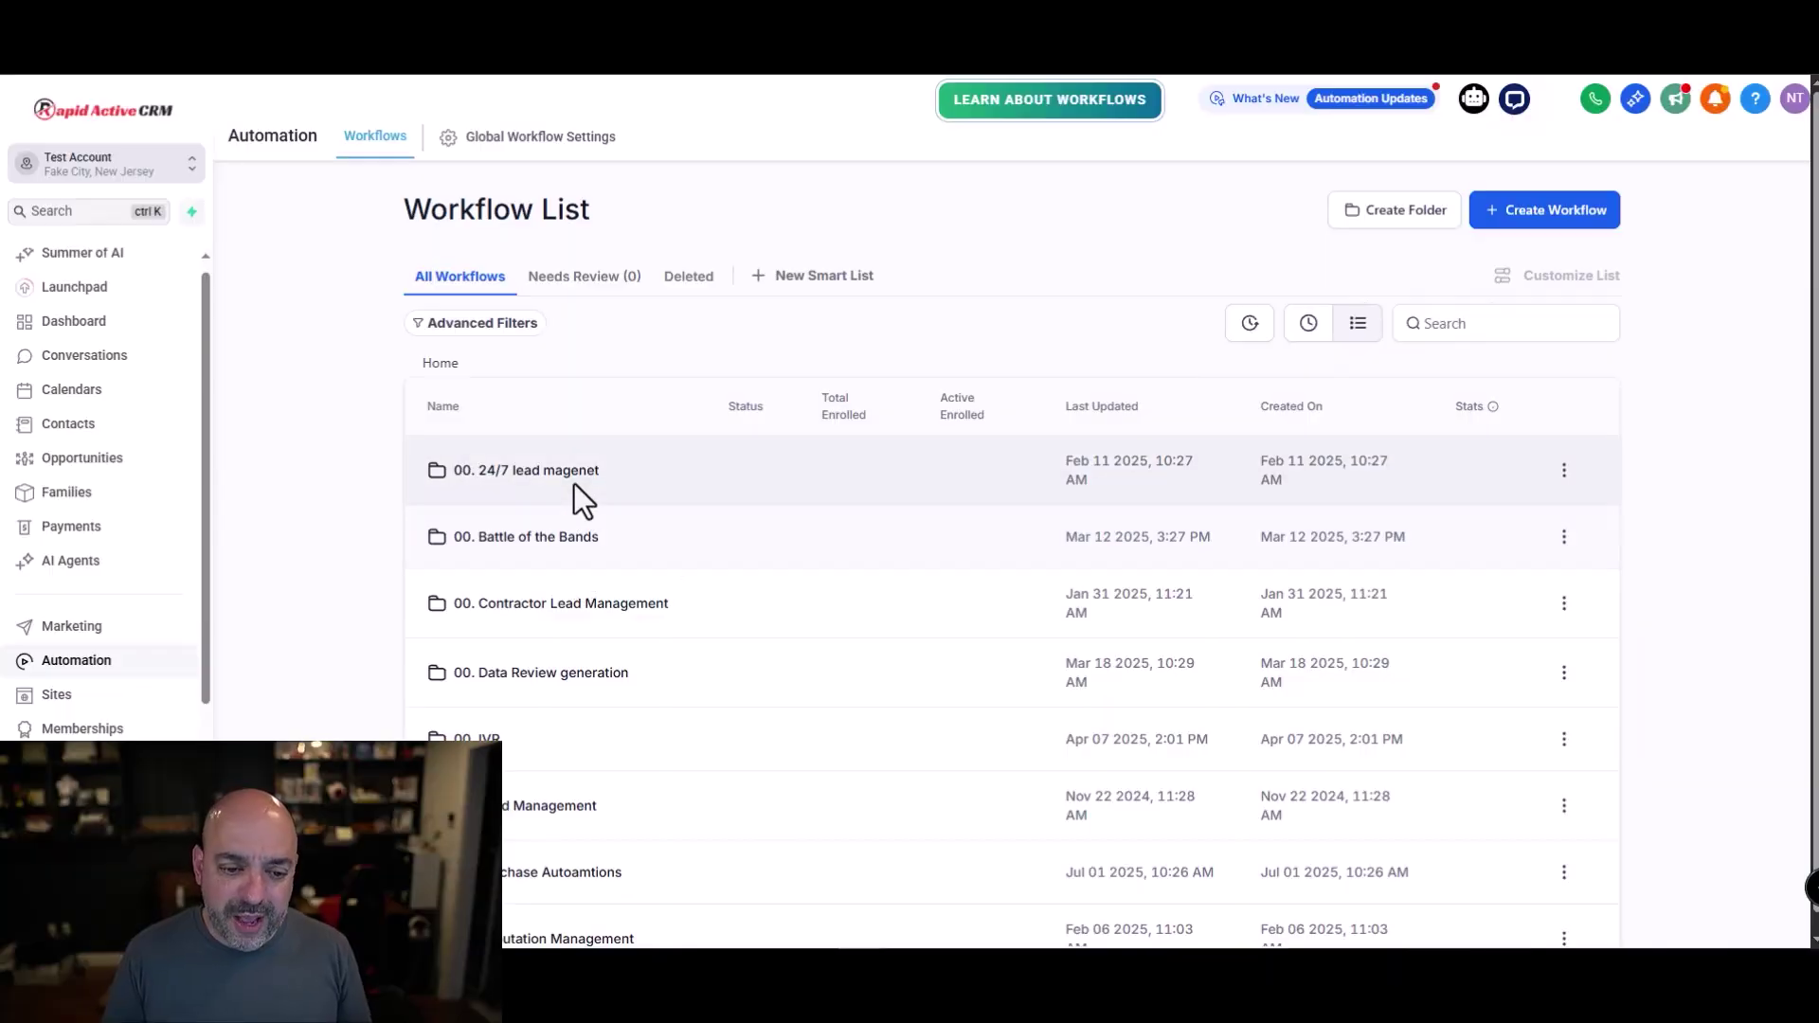
- Create a workflow from scratch in the "00. 24/7 lead magenet" folder and name it "New Lead"
left_click(568, 471)
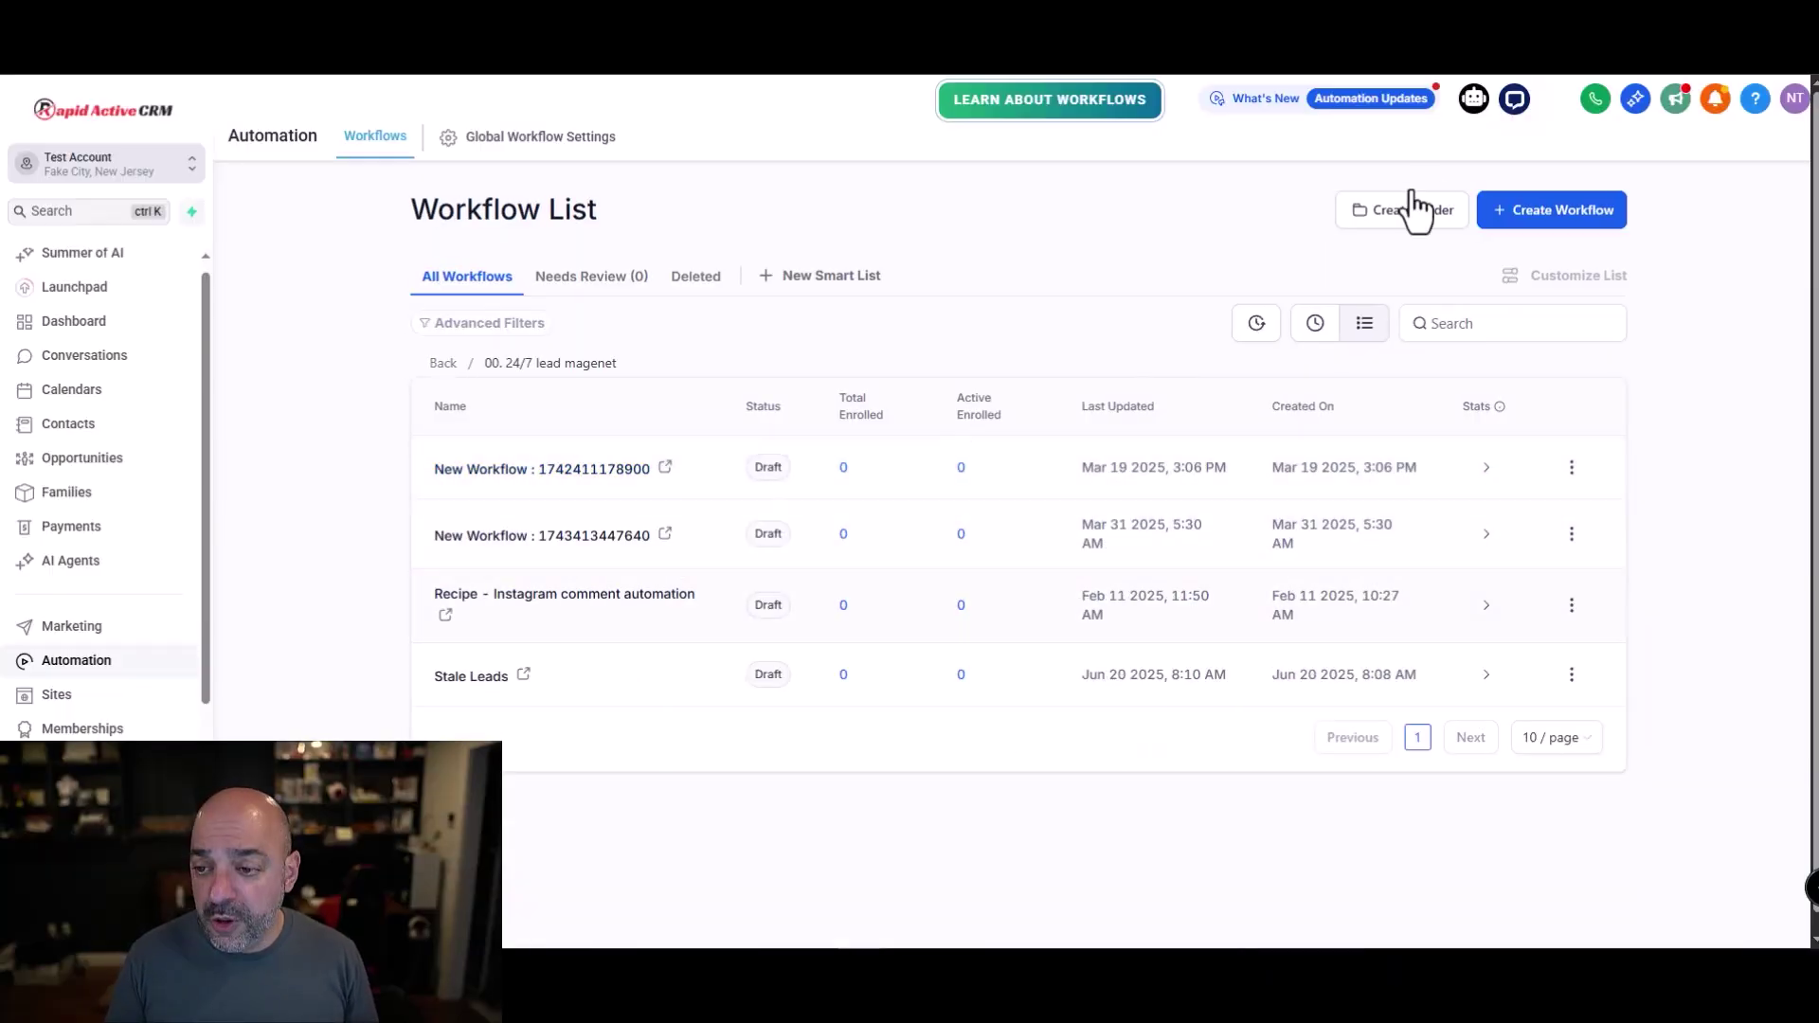
left_click(1578, 218)
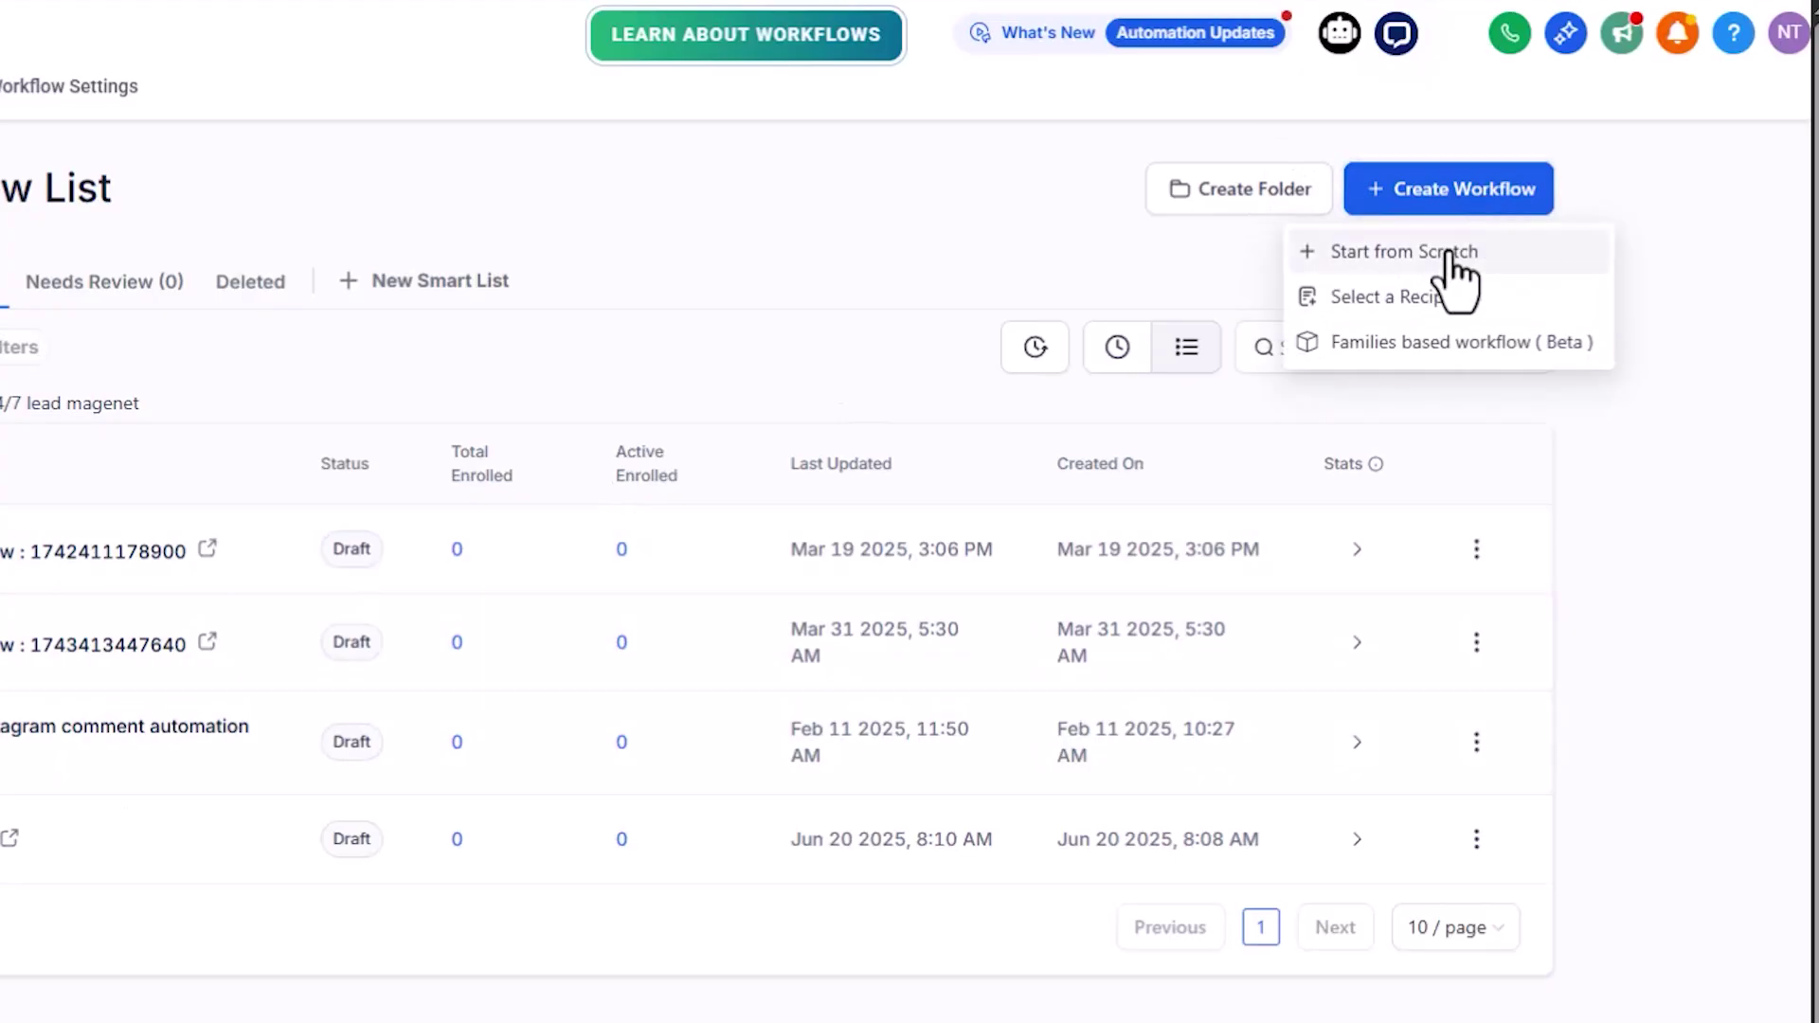
left_click(1449, 256)
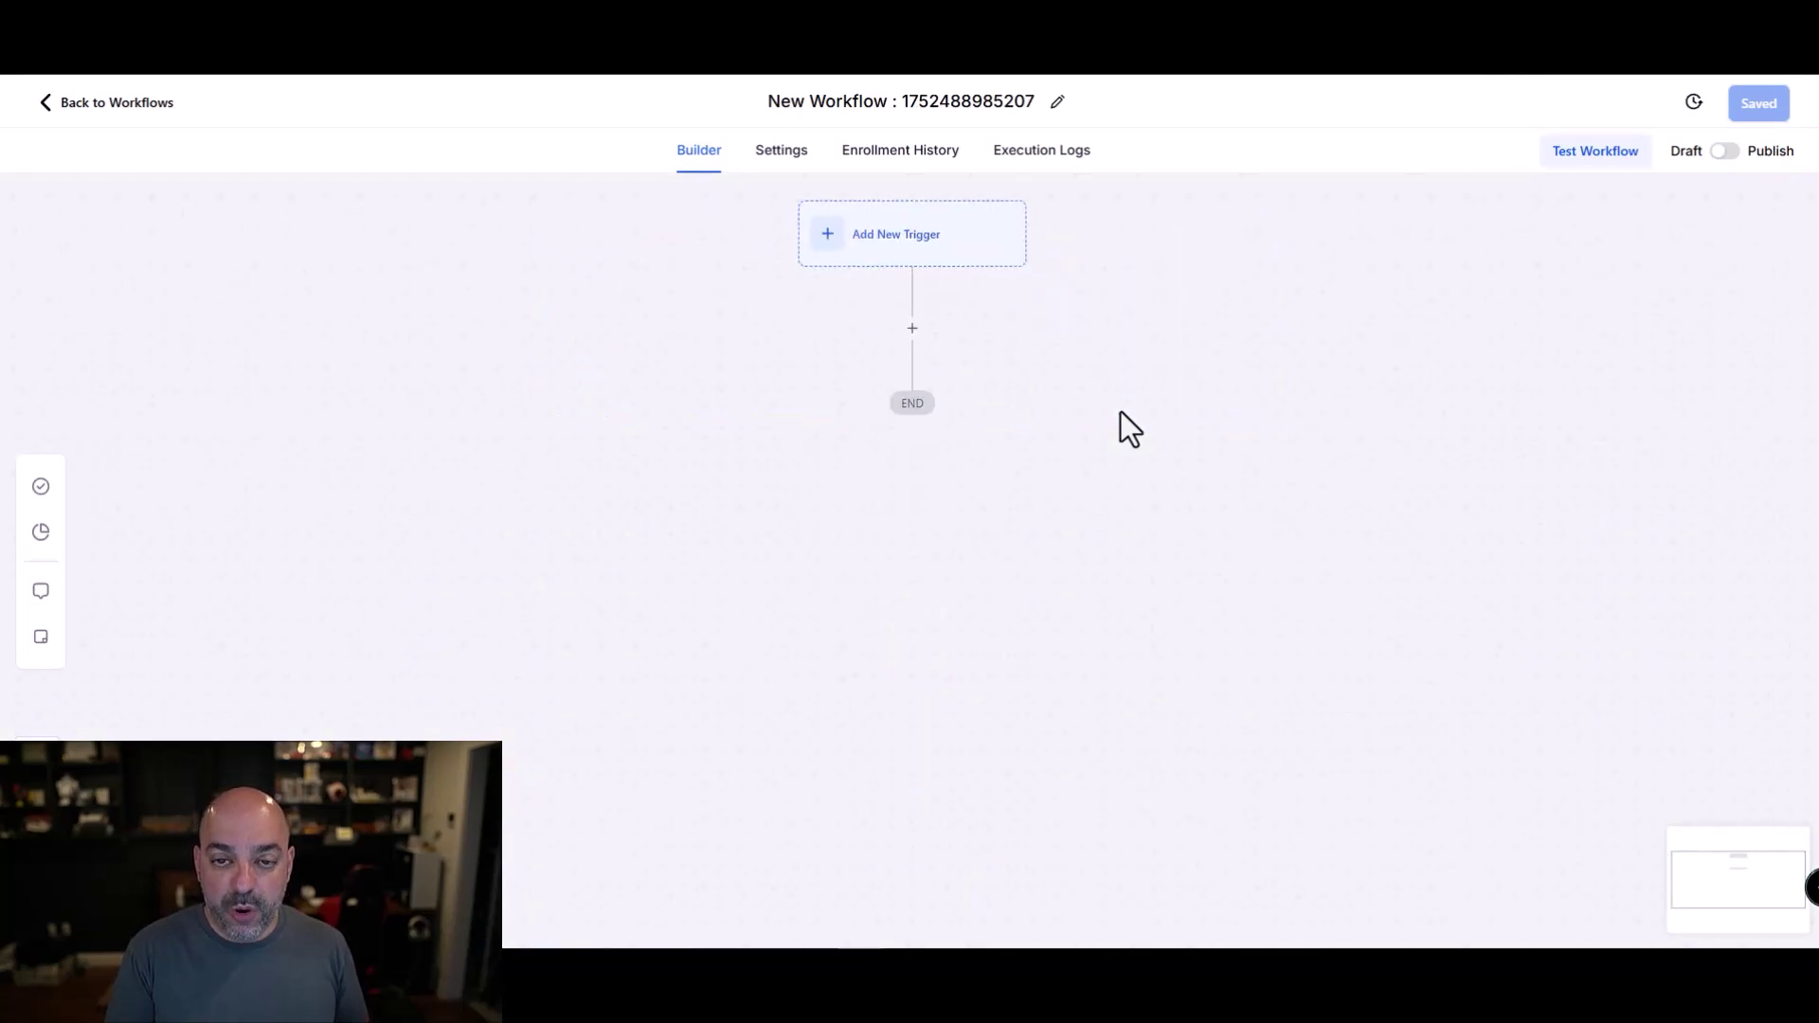
left_click(1057, 101)
type("New")
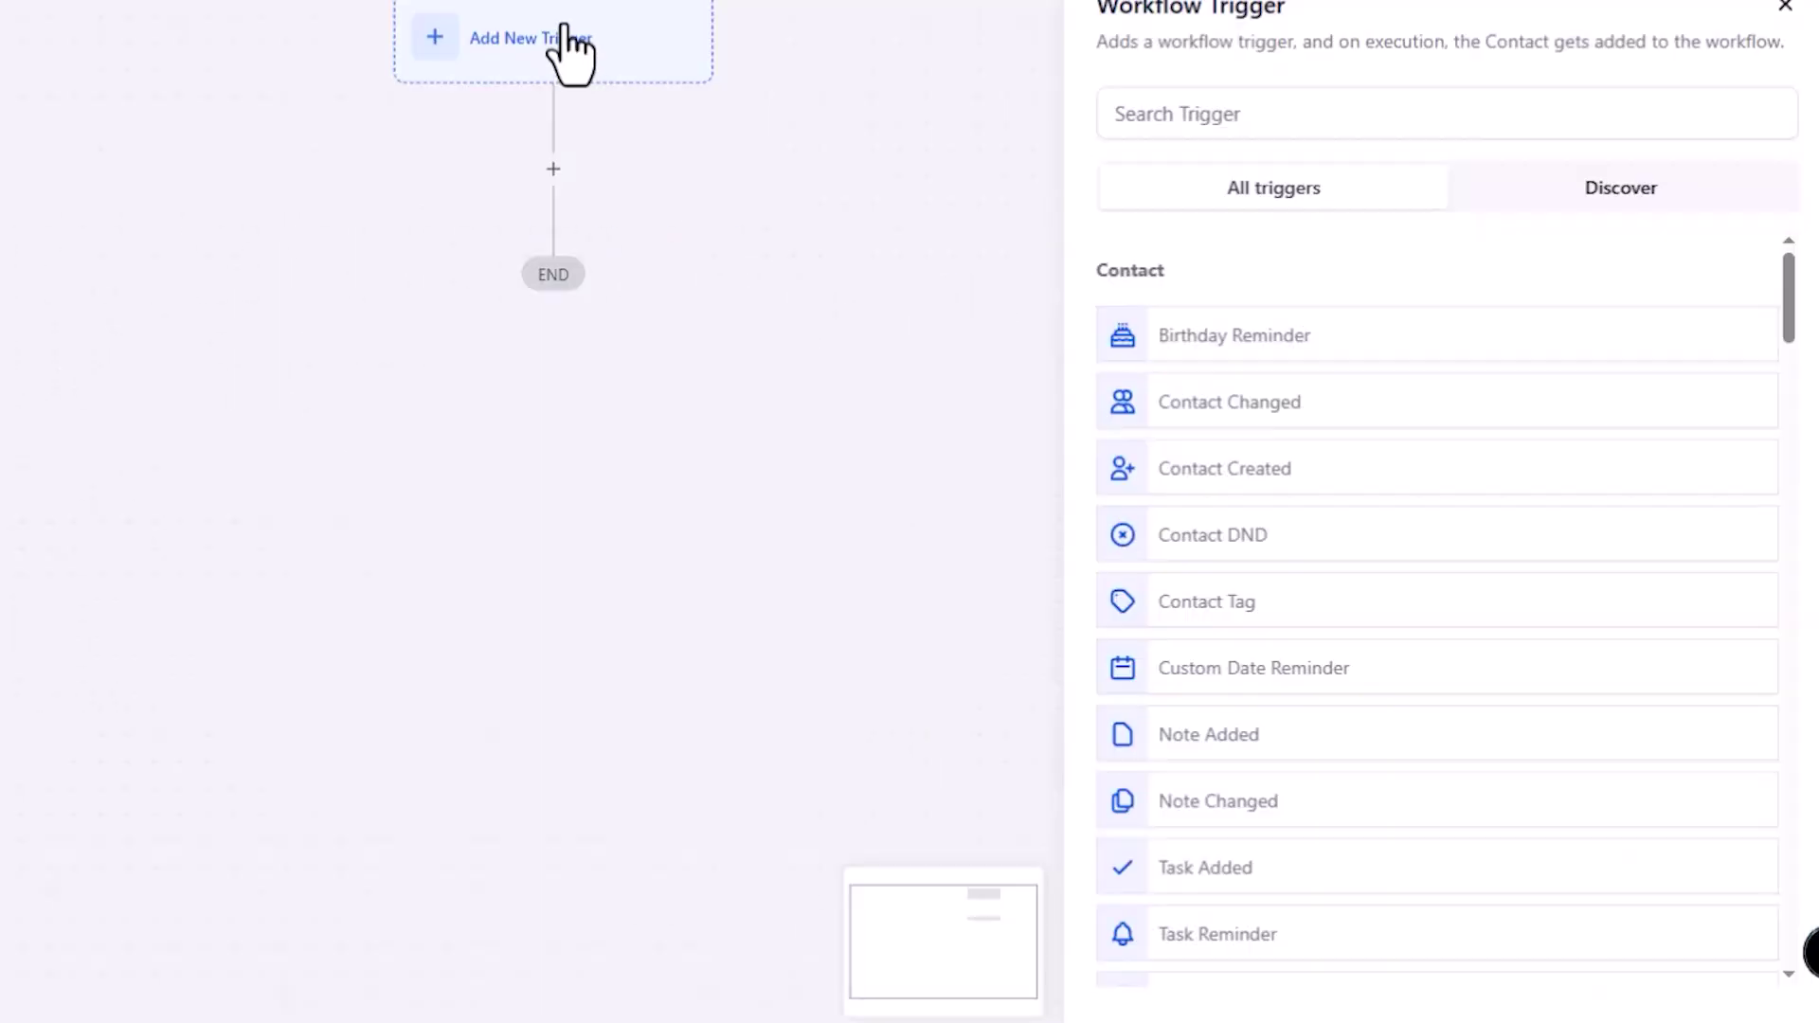
- Find the Form Submitted trigger by searching for "form" and choose it as the workflow's trigger
left_click(1502, 115)
type("form")
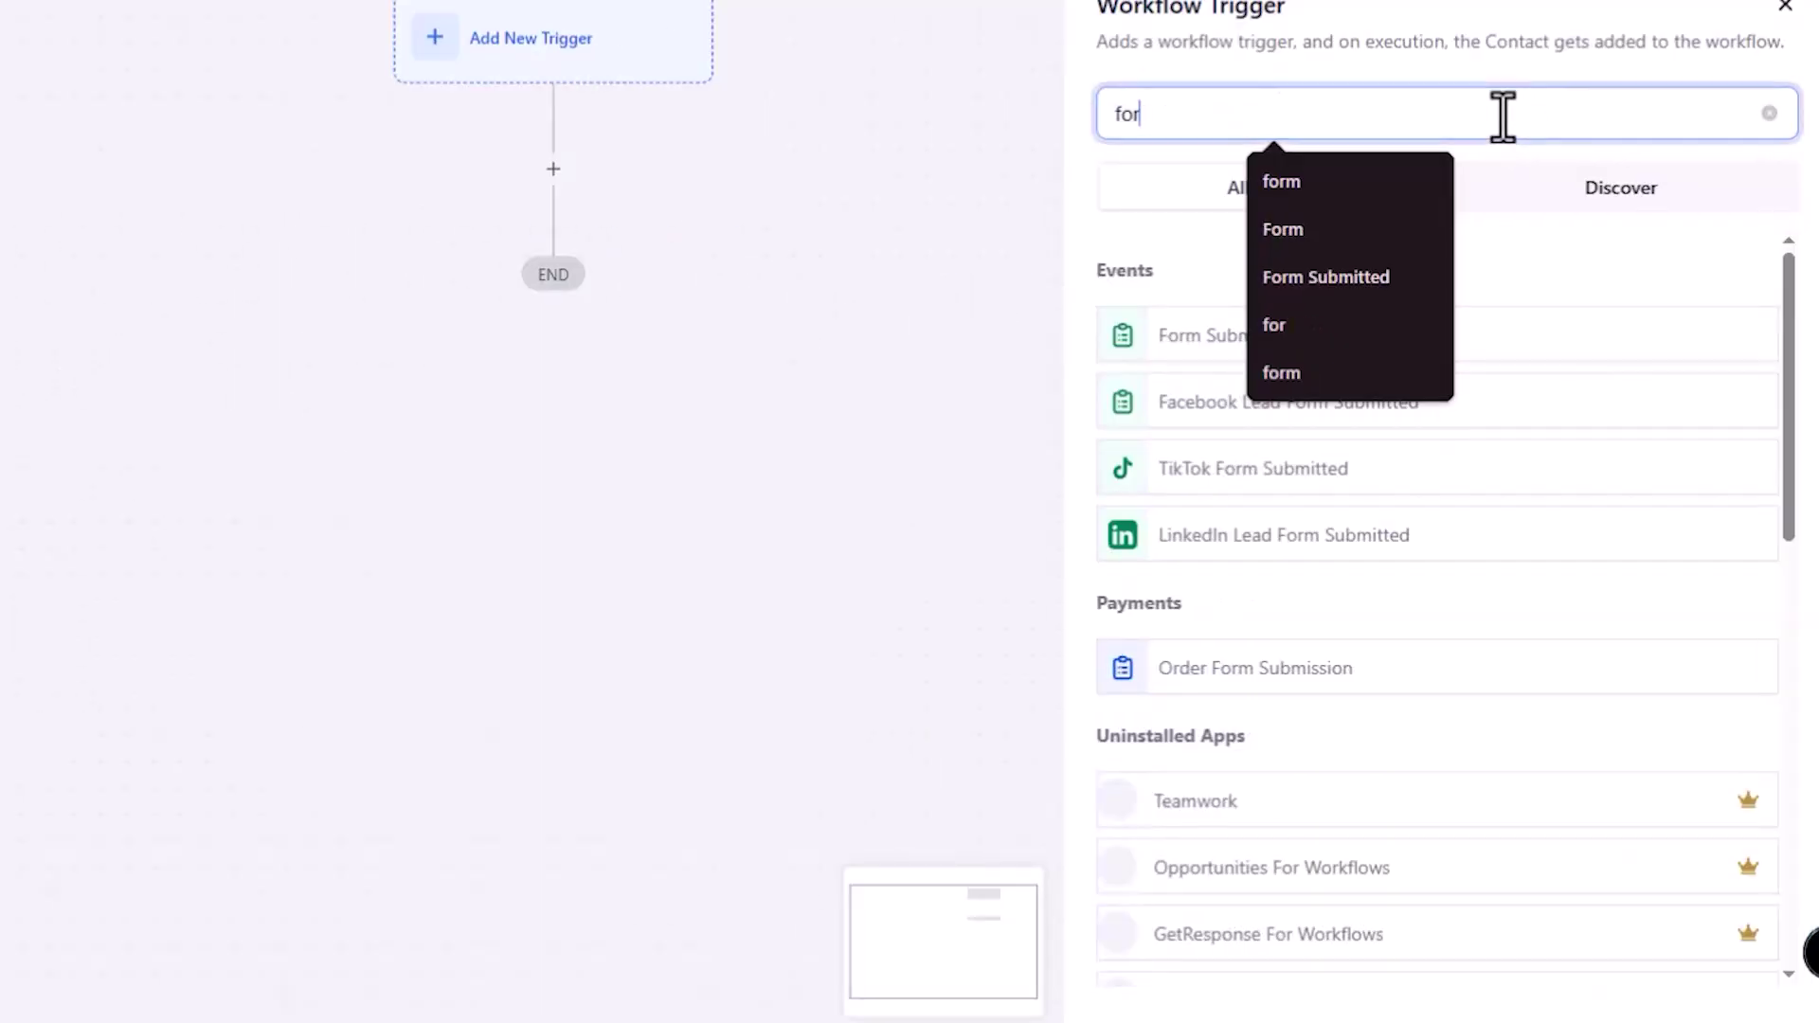
left_click(1214, 346)
- Add a "Form is" filter with a chosen form to the Form Submitted trigger and save the trigger
left_click(774, 412)
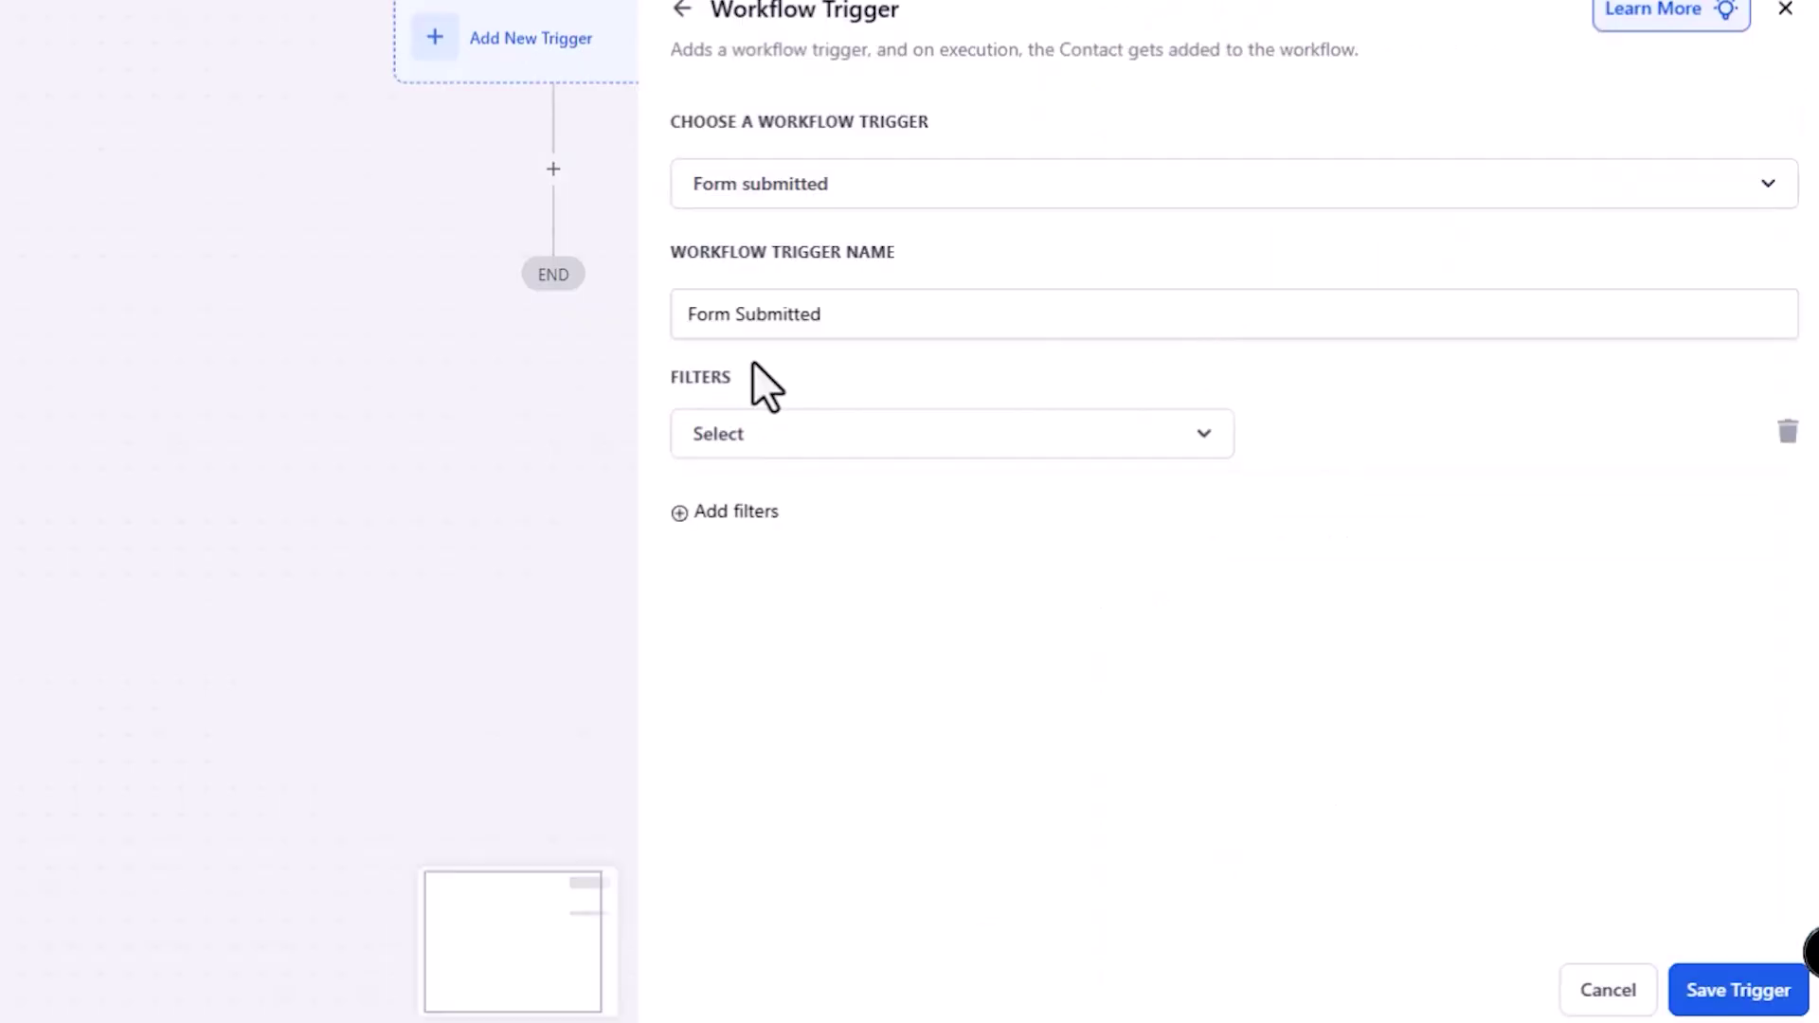
left_click(805, 436)
left_click(861, 621)
left_click(1372, 438)
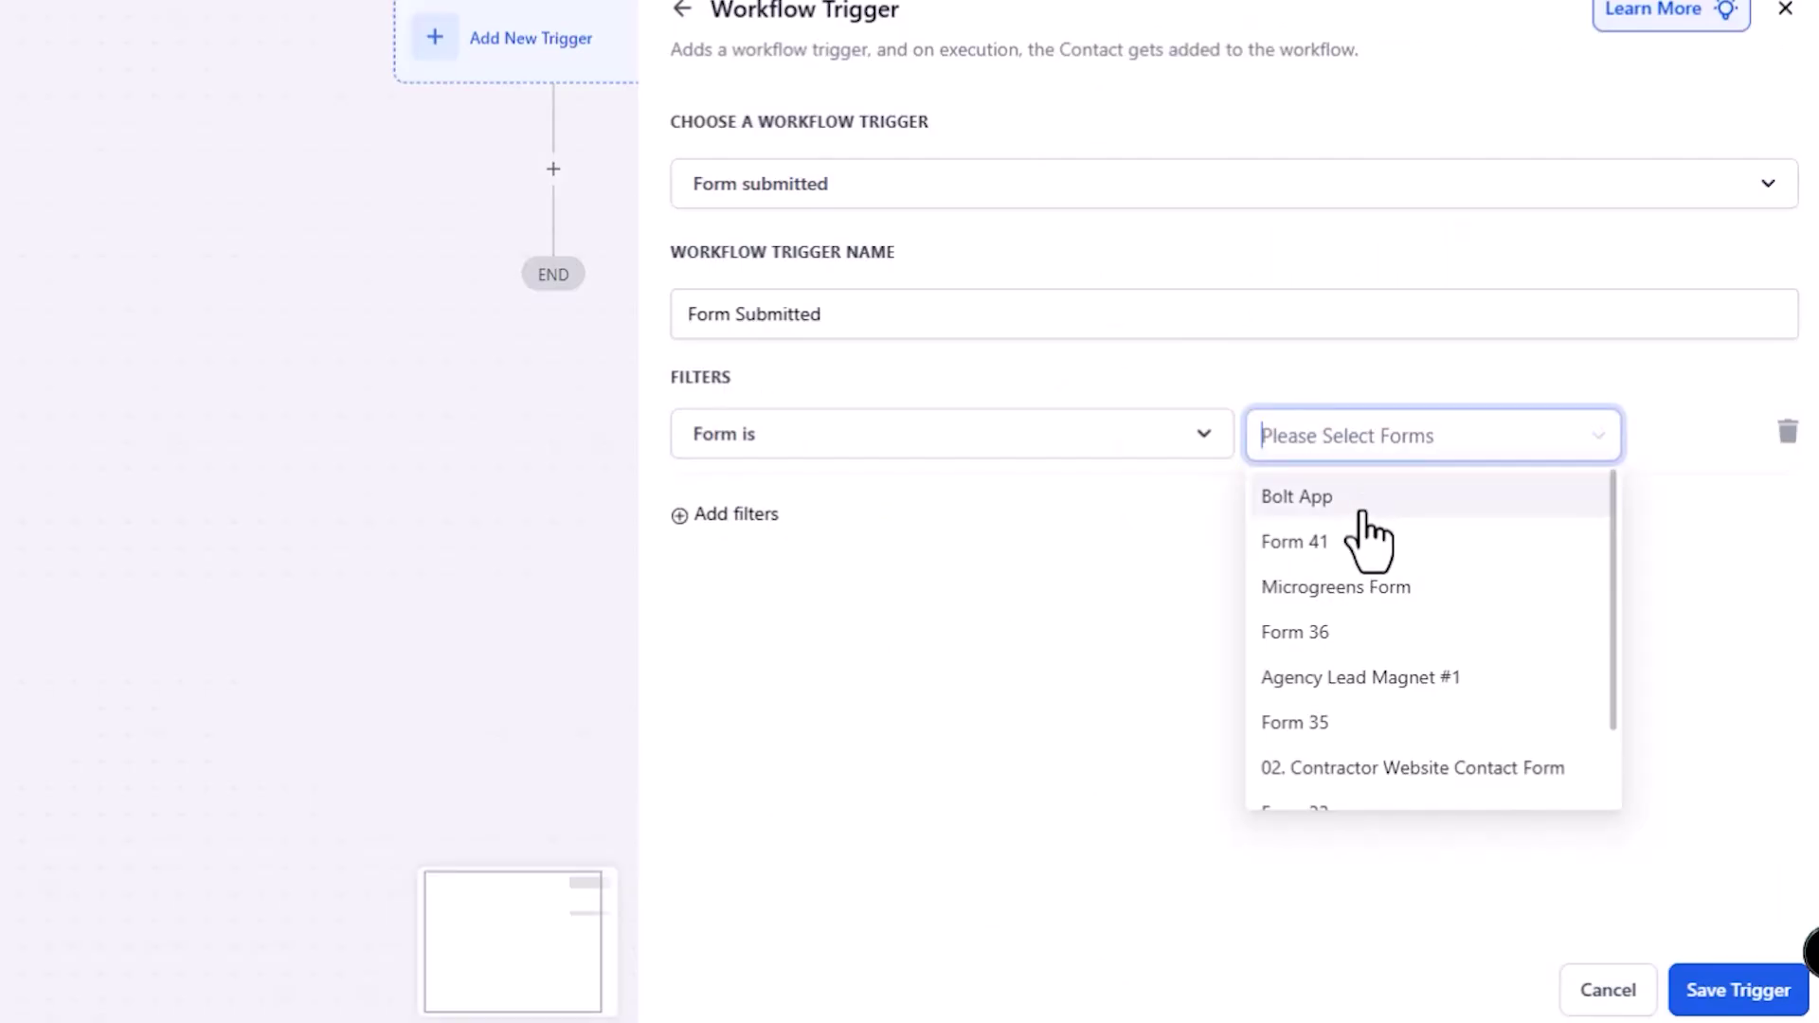
scroll(1383, 587, "down", 2)
left_click(1409, 680)
left_click(1719, 990)
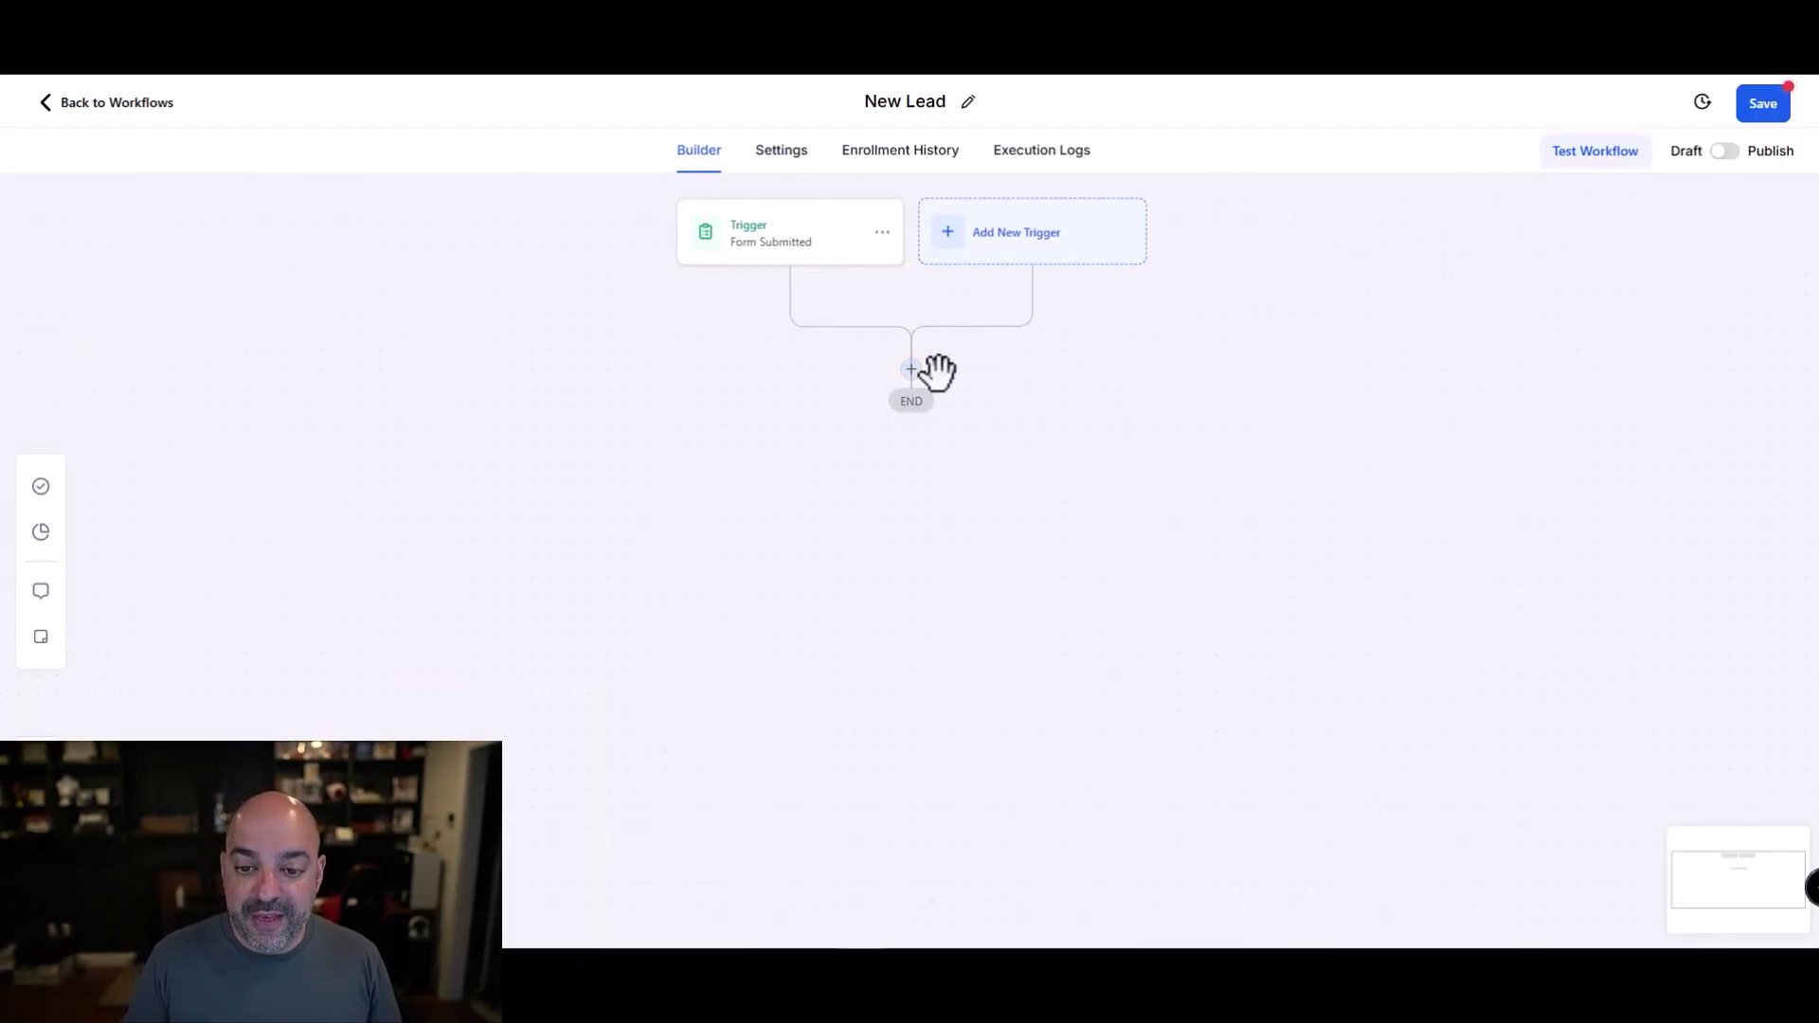
- Add an Add Contact Tag action with the tag "10klist" below the trigger and save it
left_click(915, 374)
left_click(1368, 288)
type("tag")
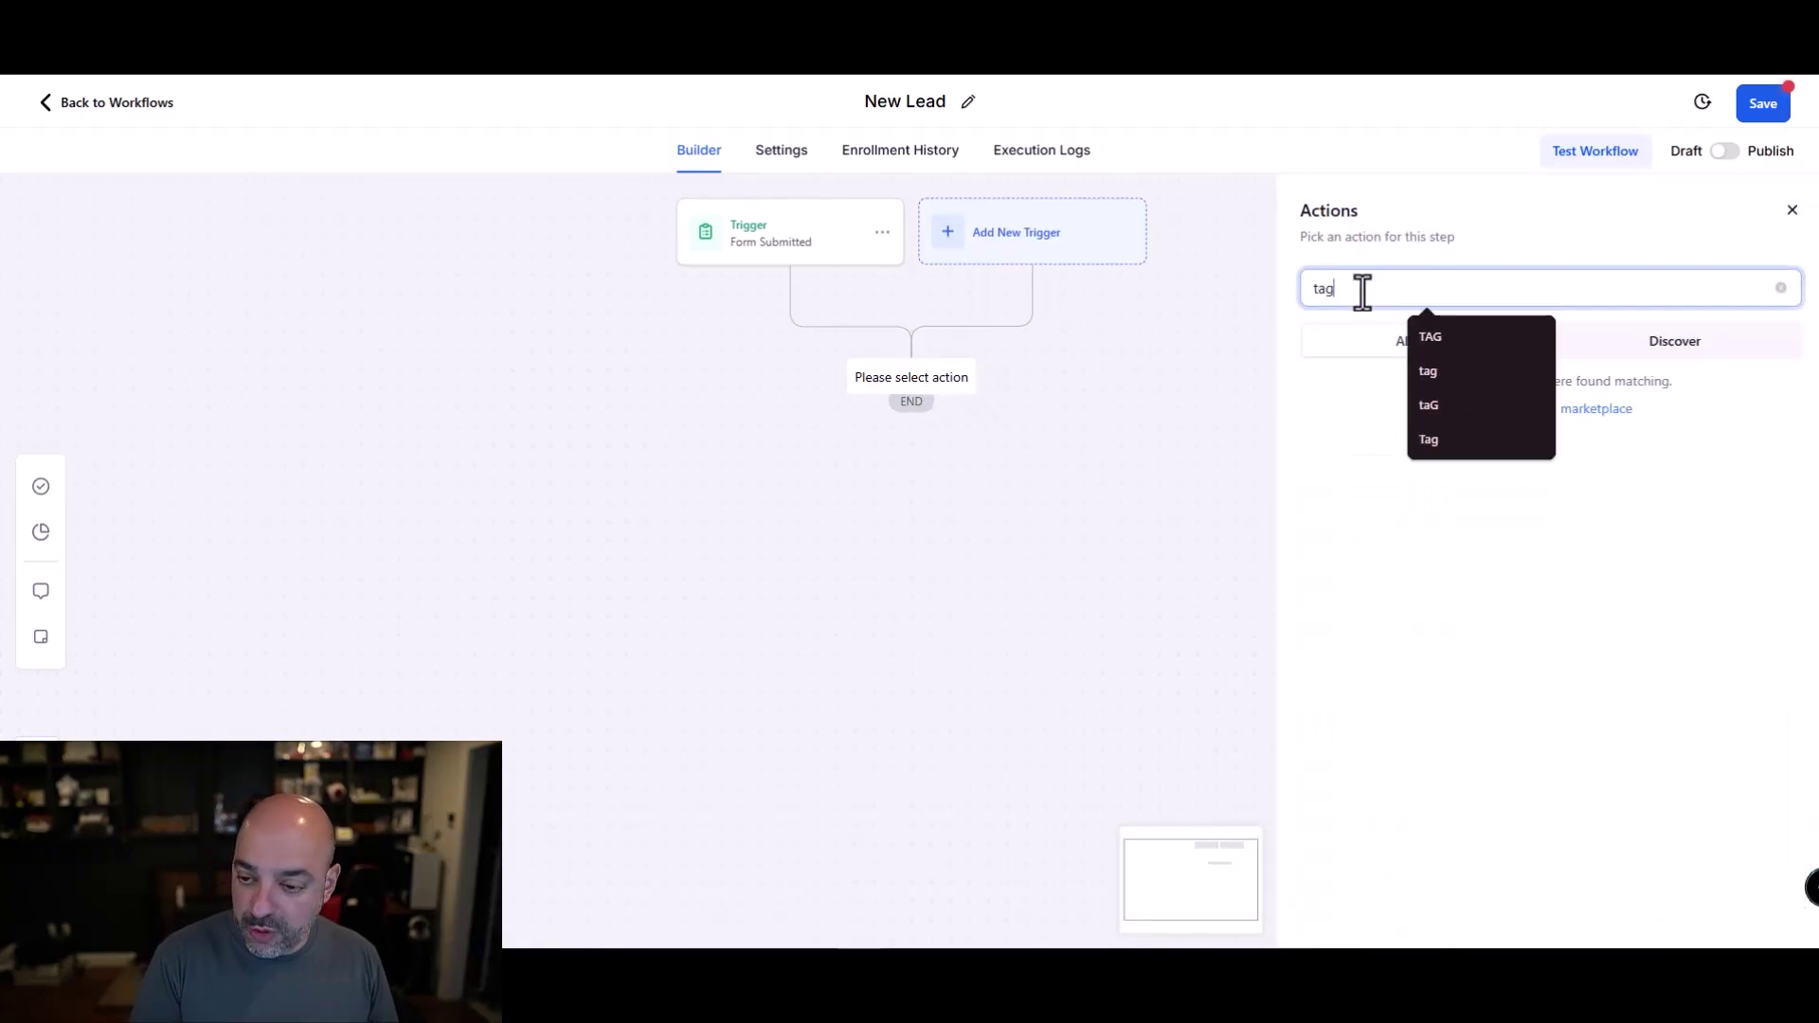
left_click(1339, 454)
left_click(1345, 417)
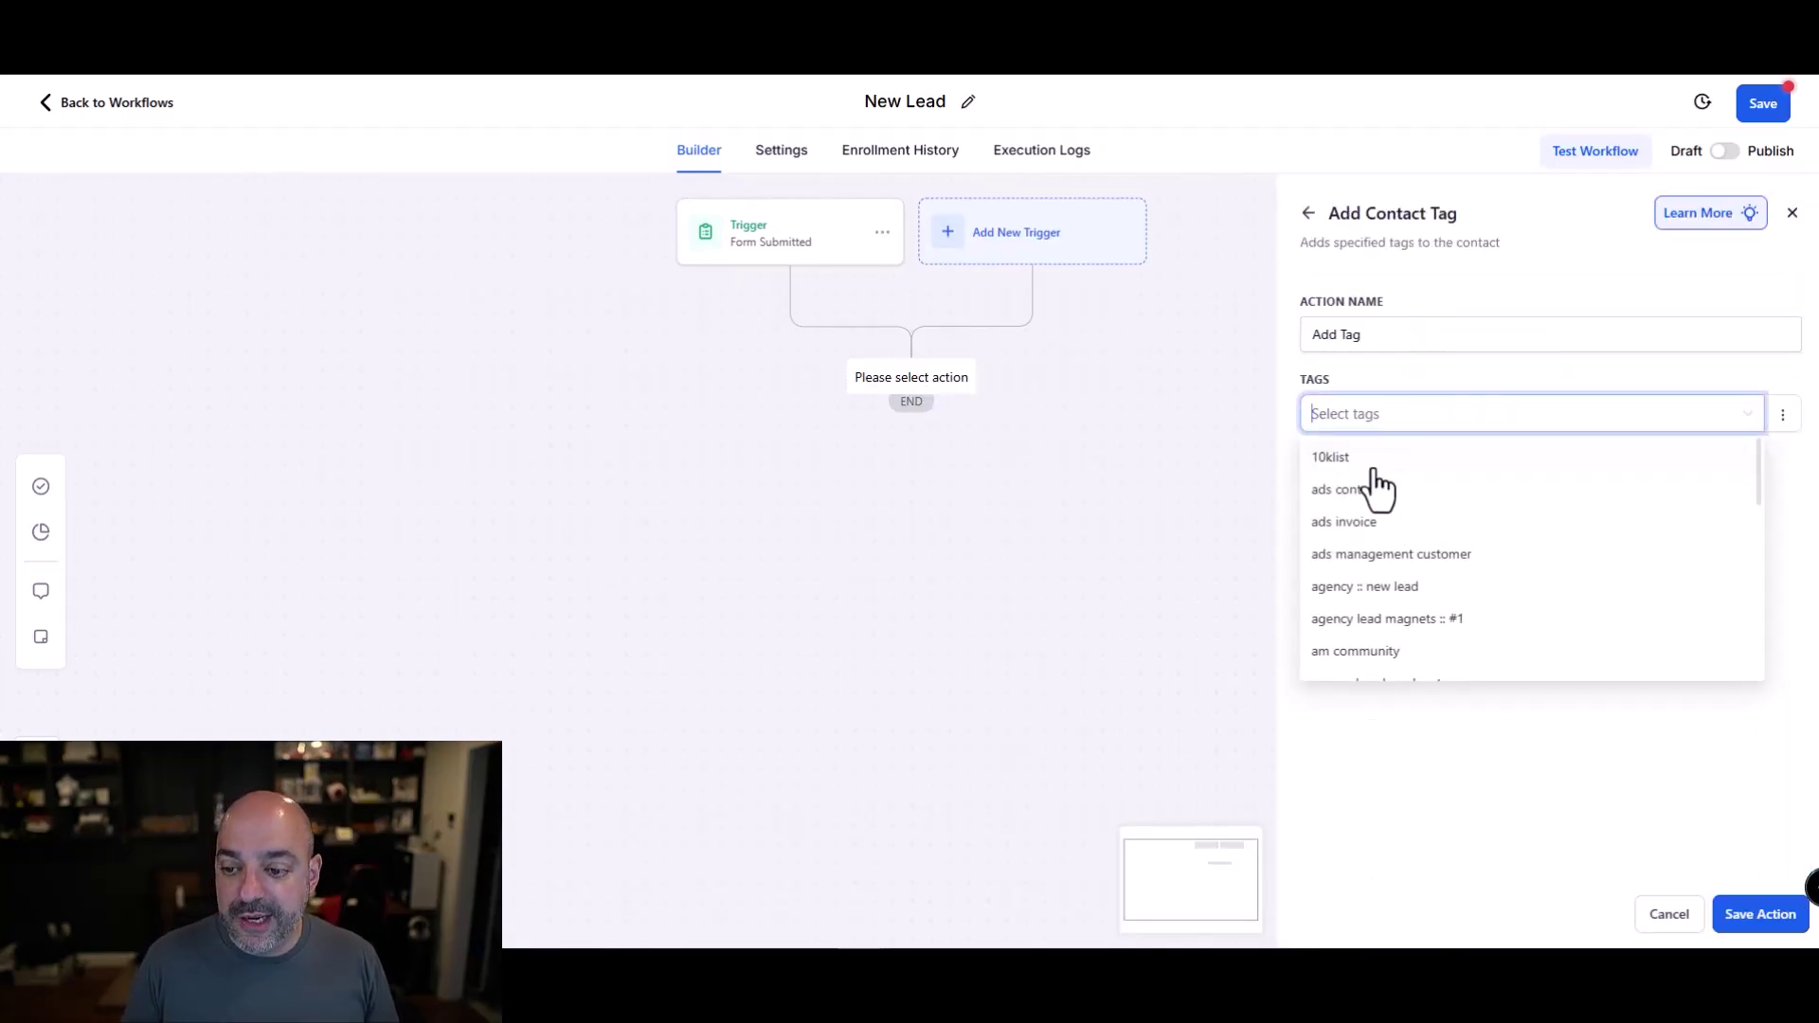
left_click(1523, 724)
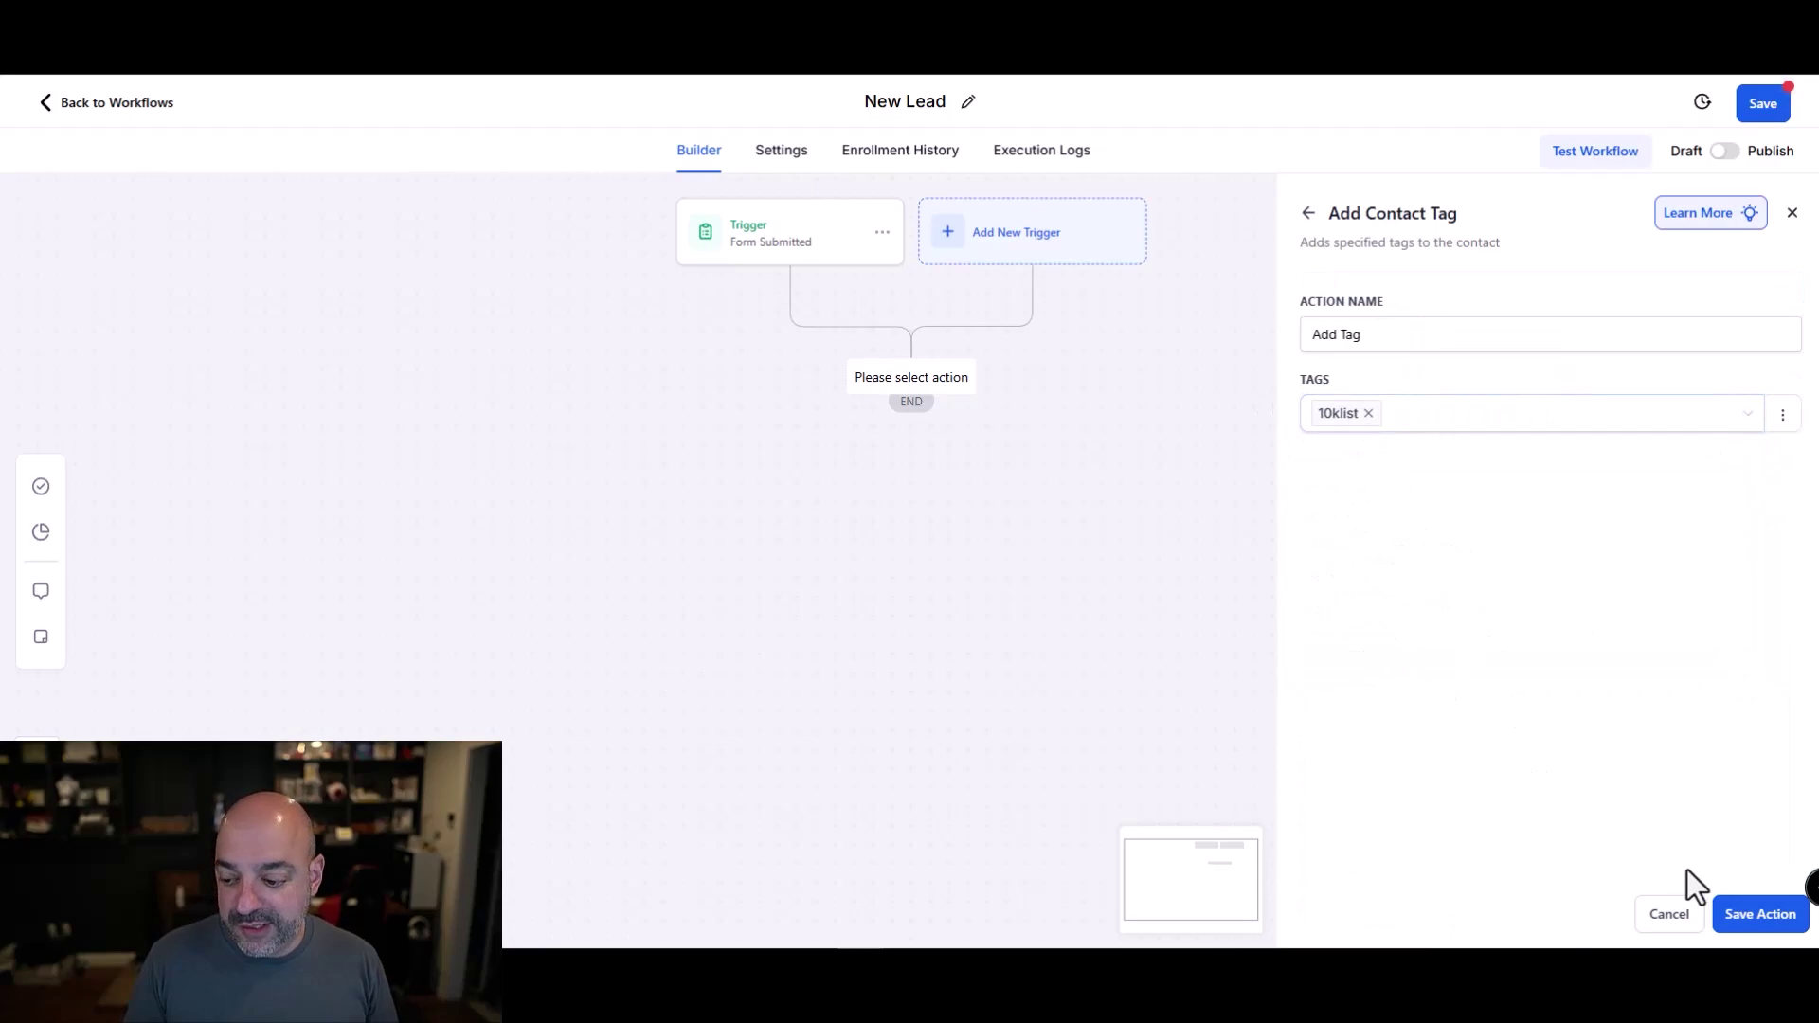
left_click(1767, 921)
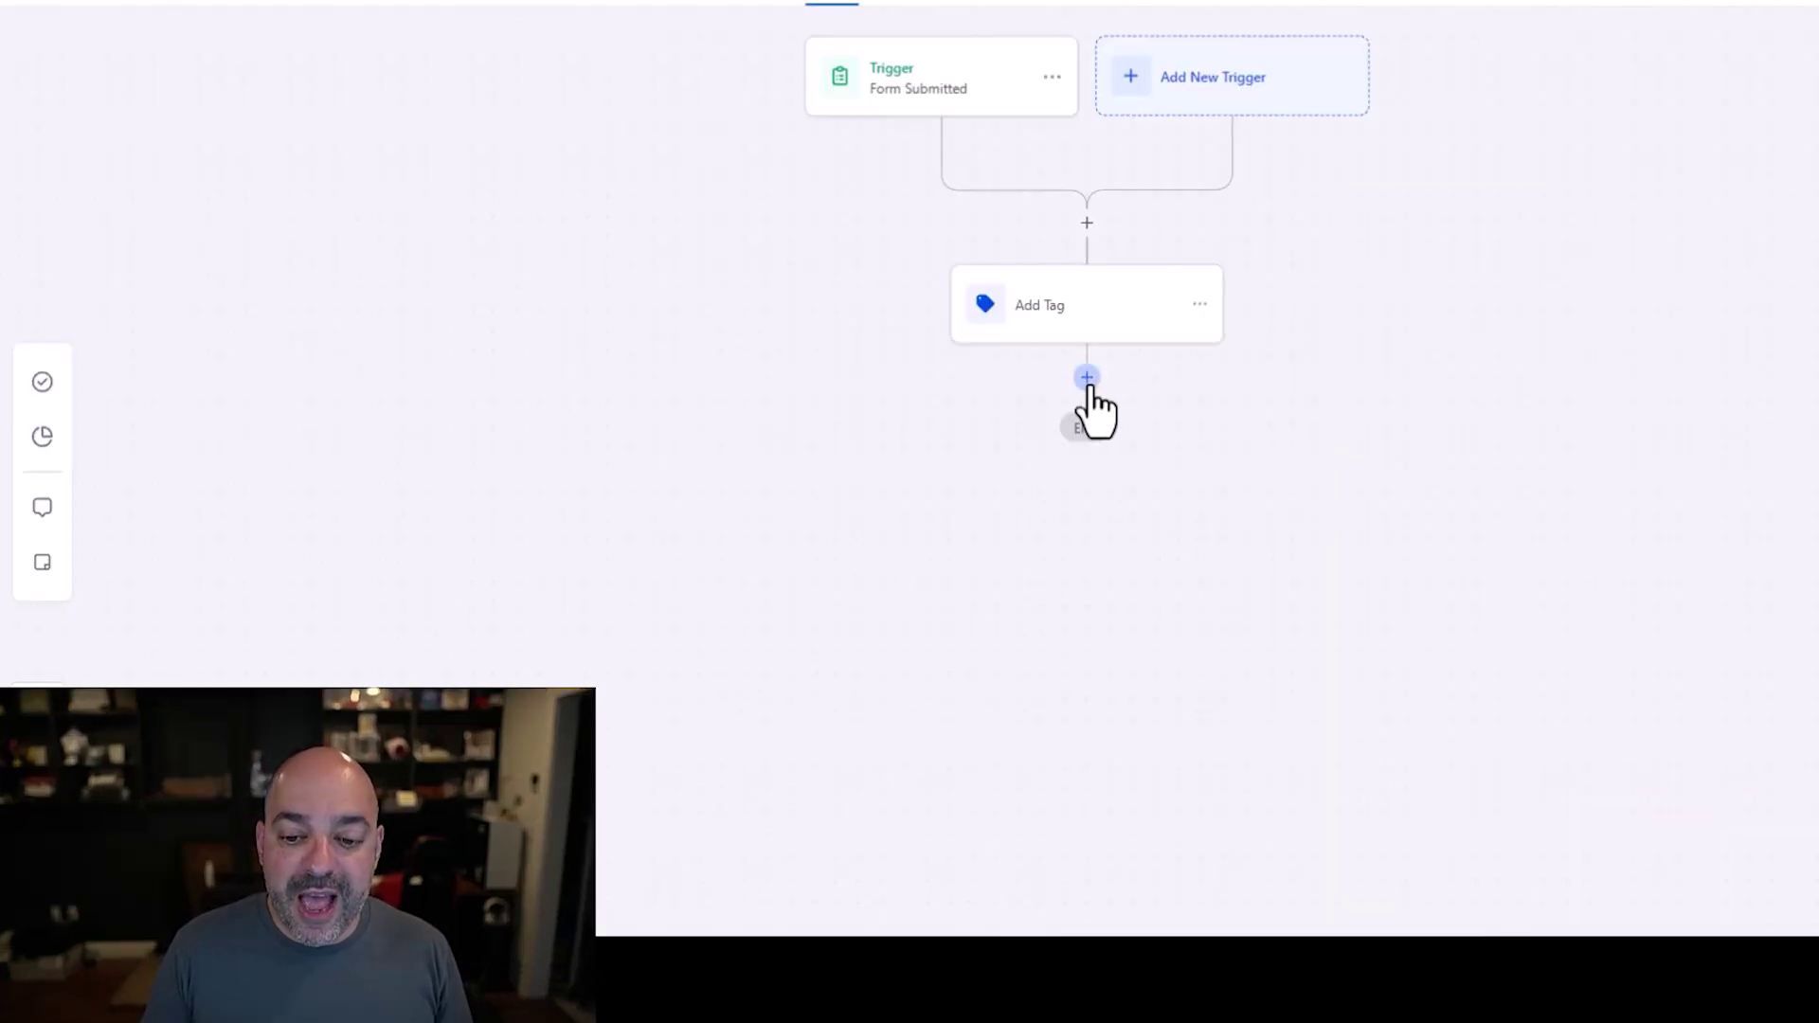
- Search the actions for "opp" and choose Find Opportunity as the action after Add Tag
left_click(1088, 378)
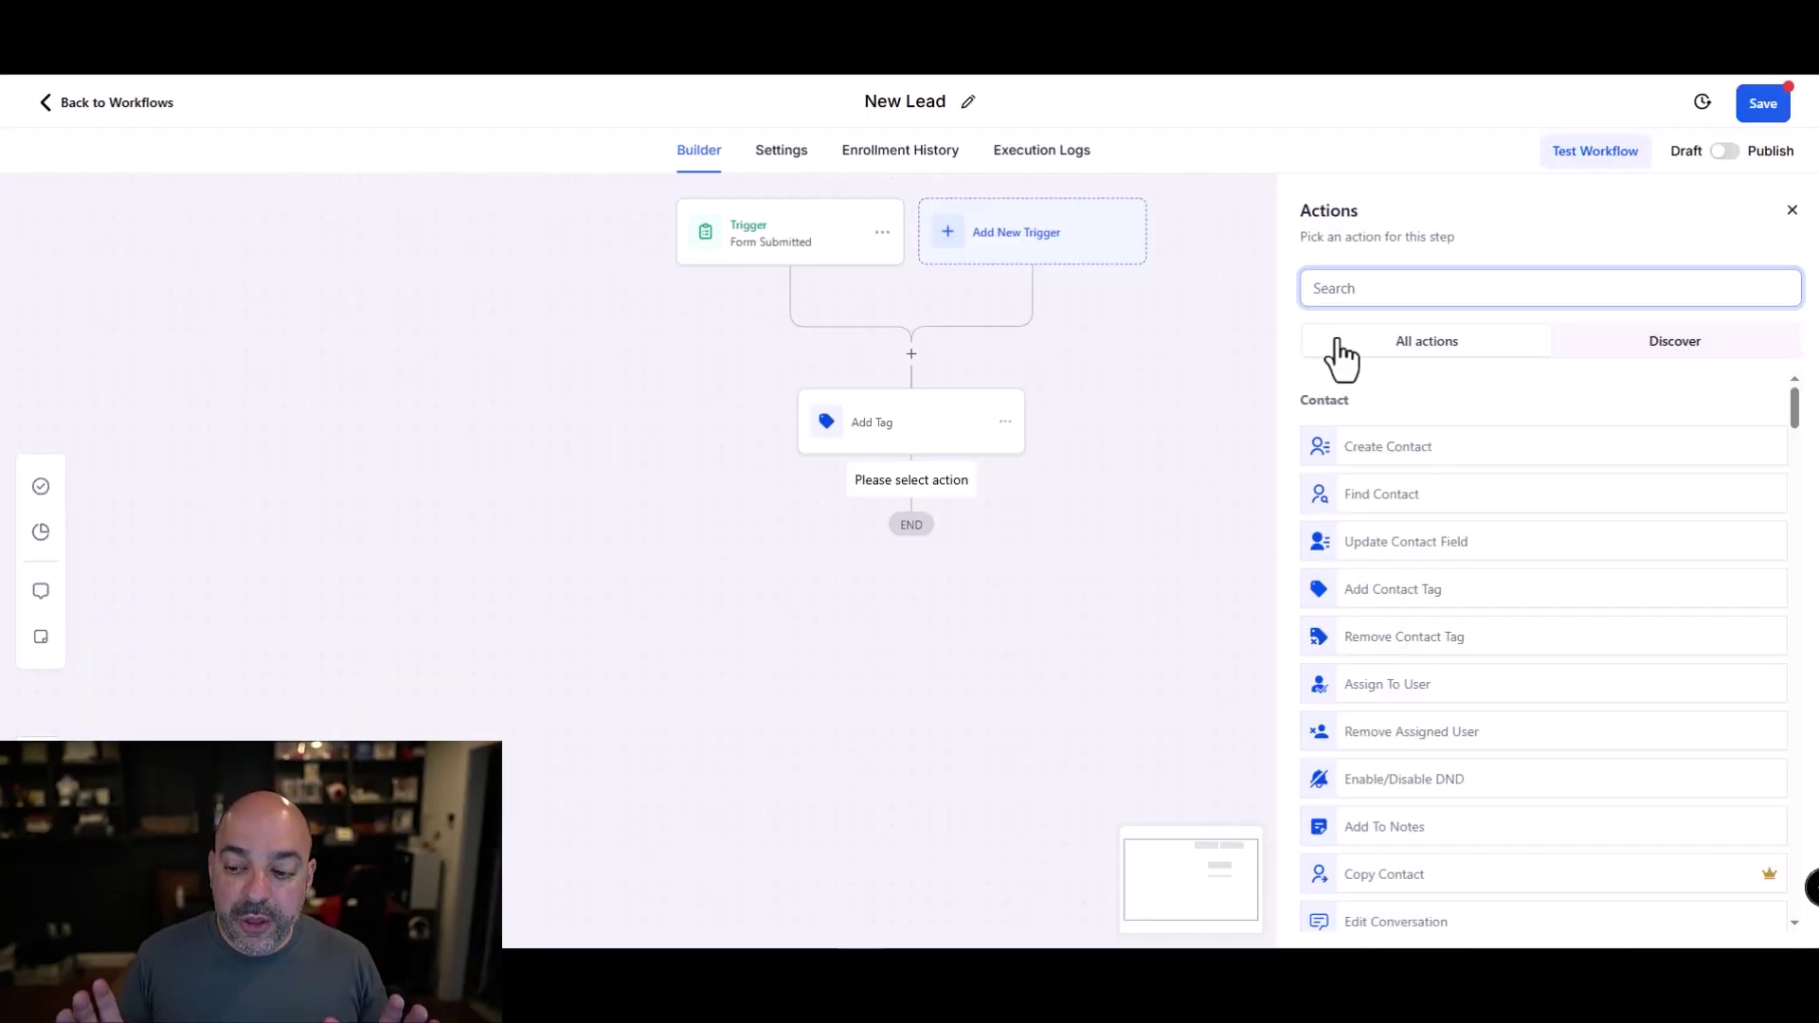
scroll(1525, 438, "down", 9)
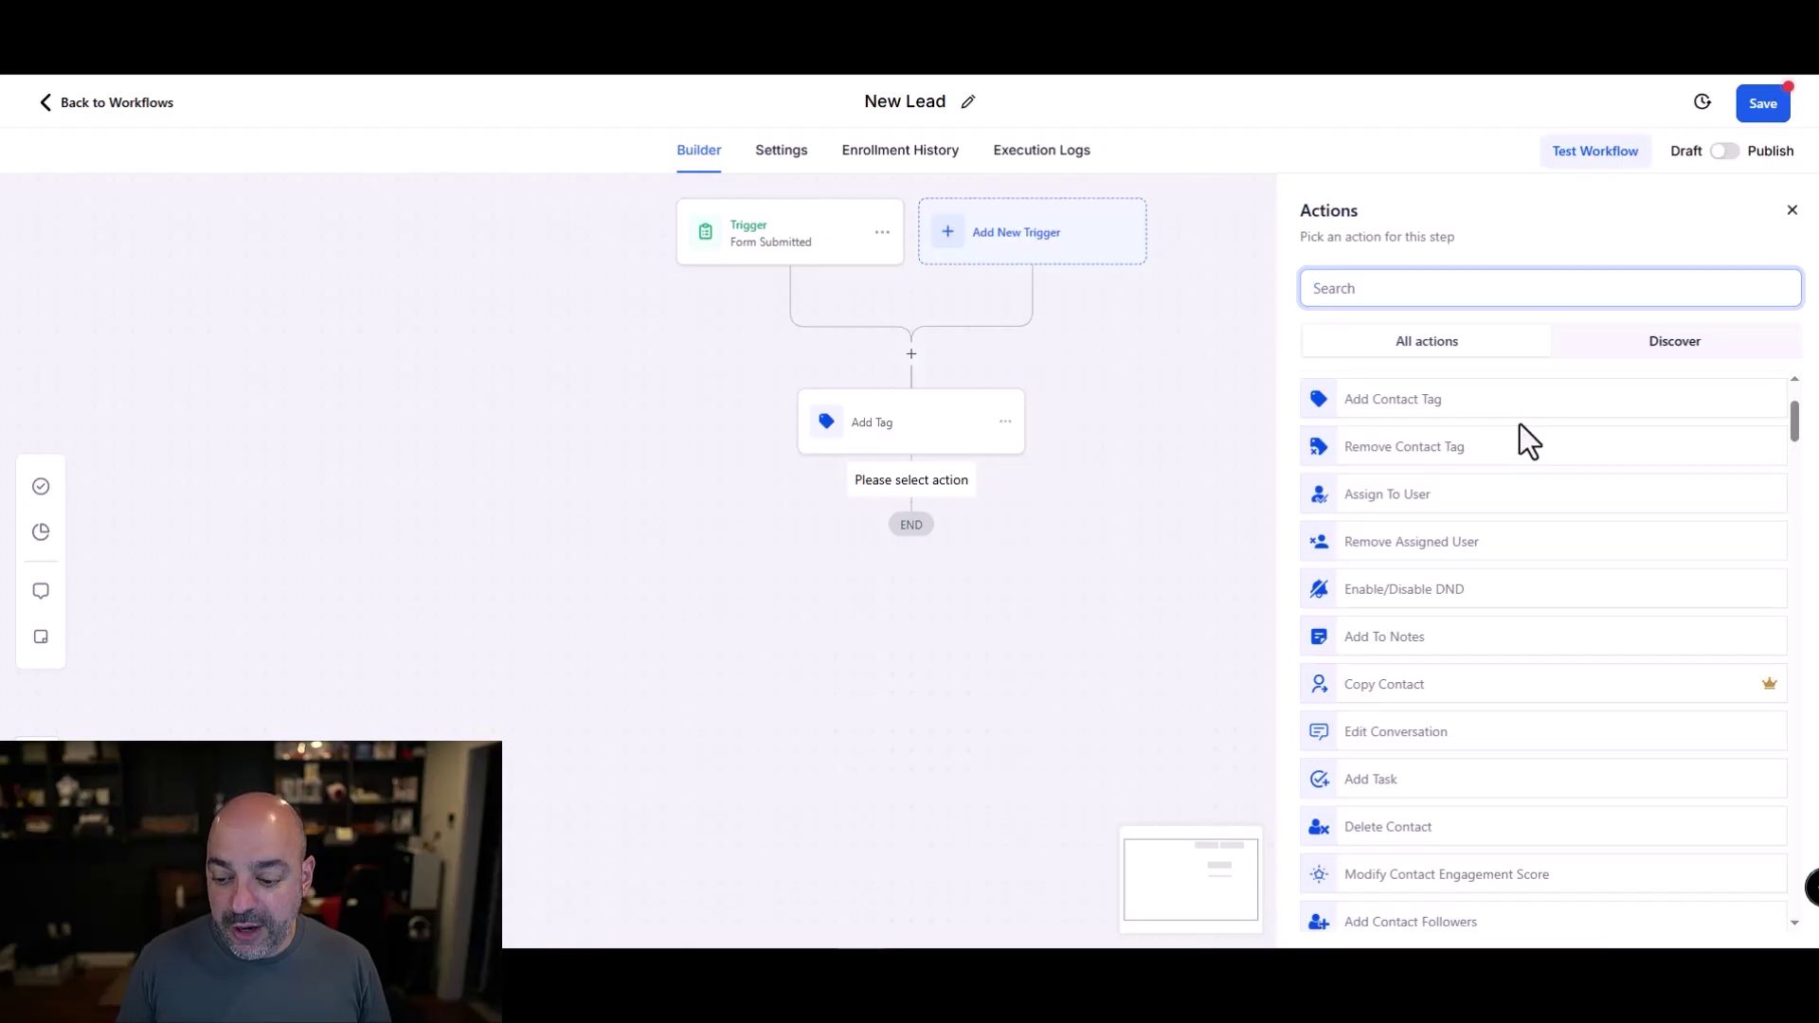
scroll(1525, 444, "up", 9)
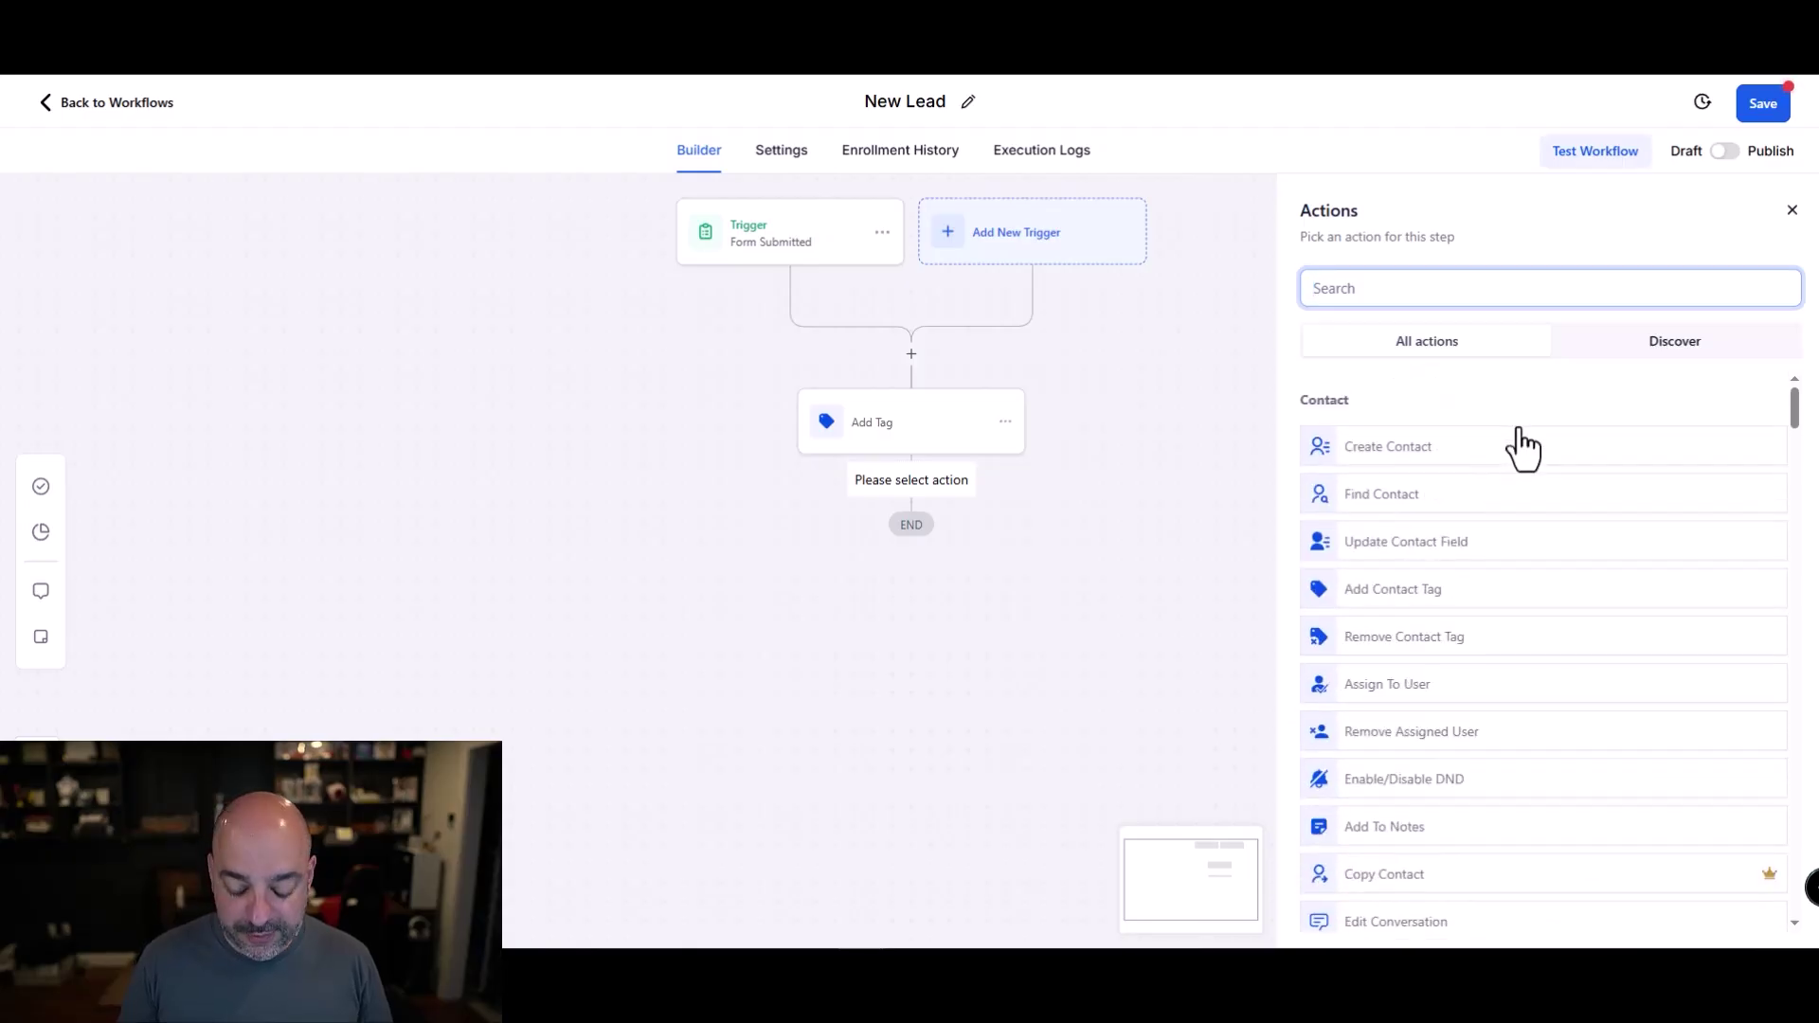
type("opp")
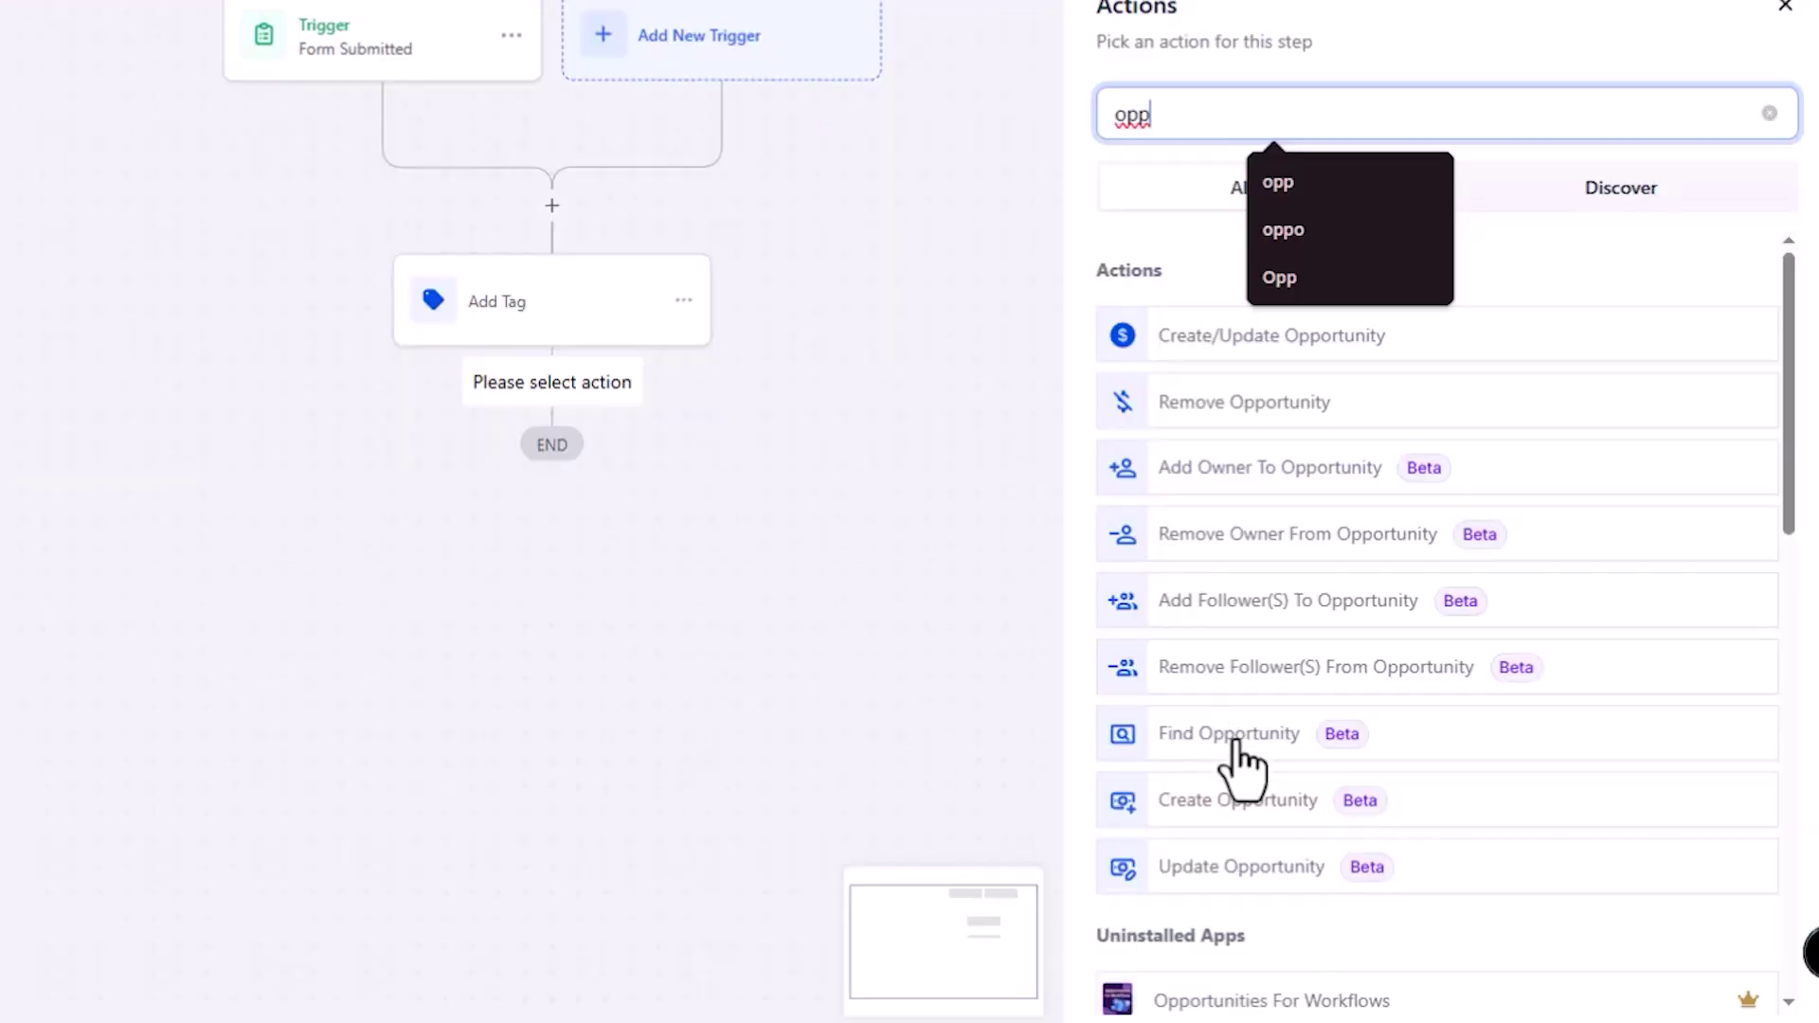
left_click(1633, 682)
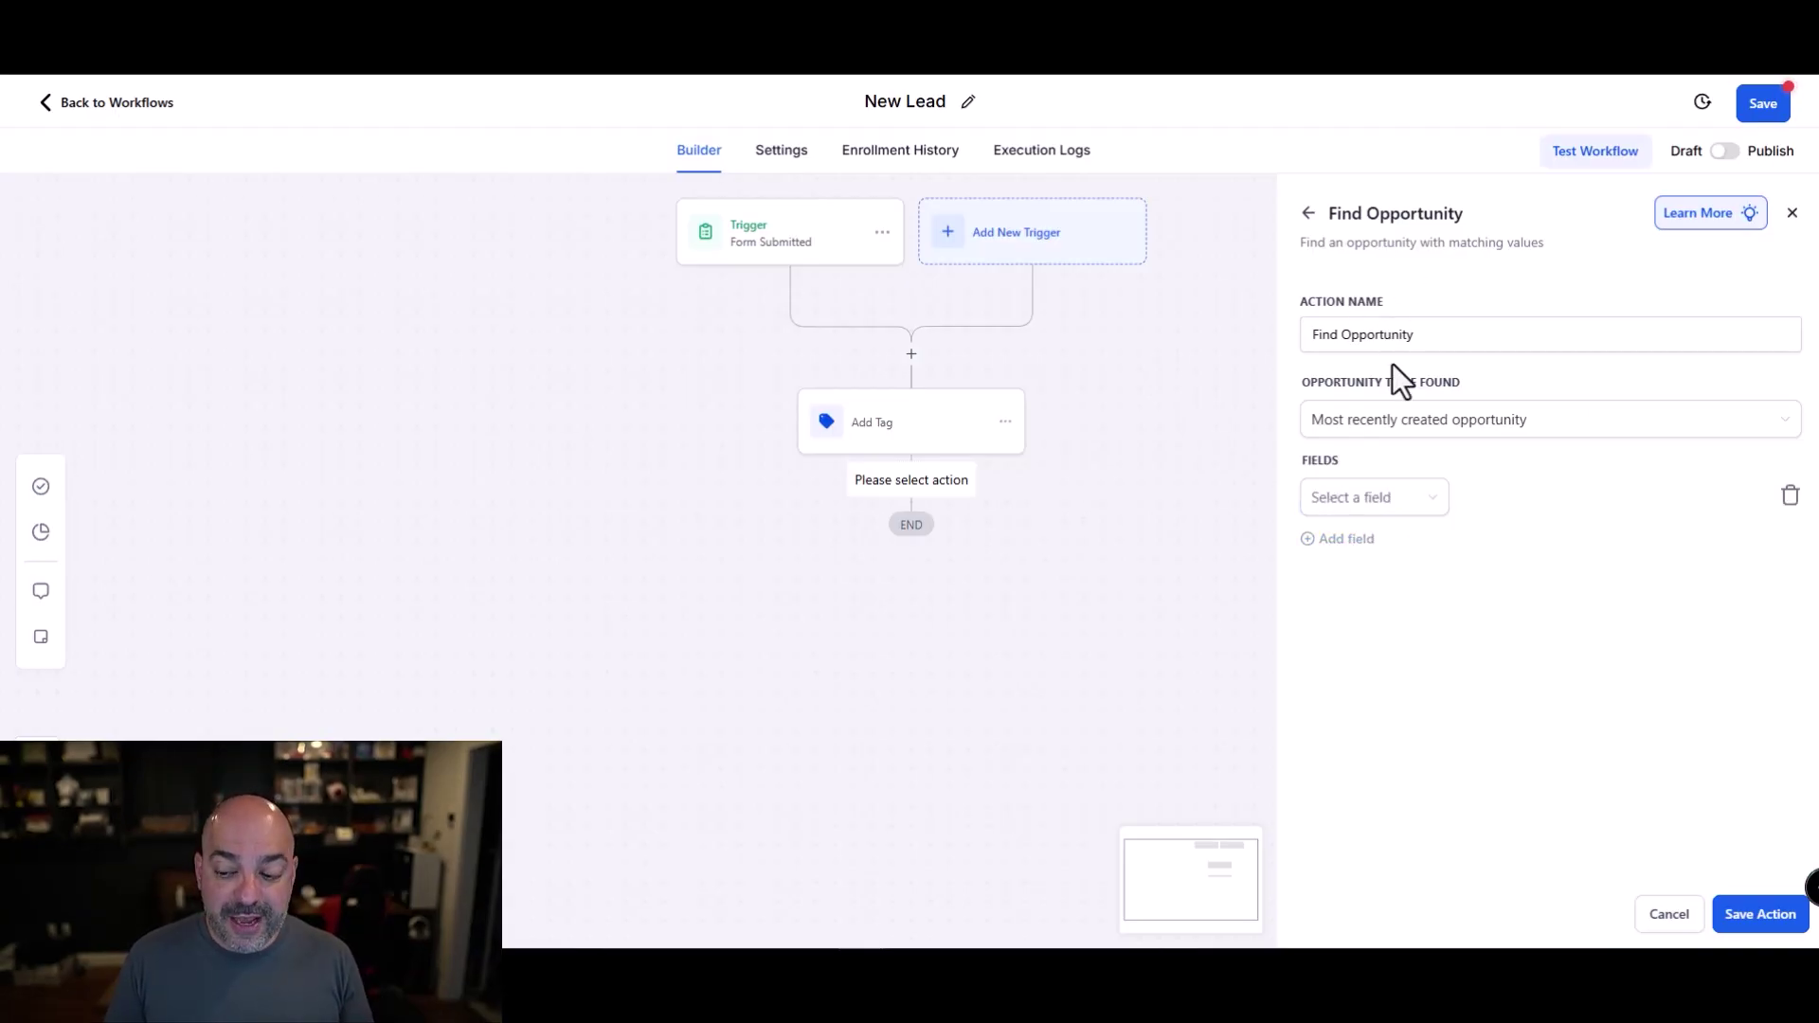
- Set the Find Opportunity condition to Pipeline Is "01. Lead Management" and save the action
left_click(1405, 511)
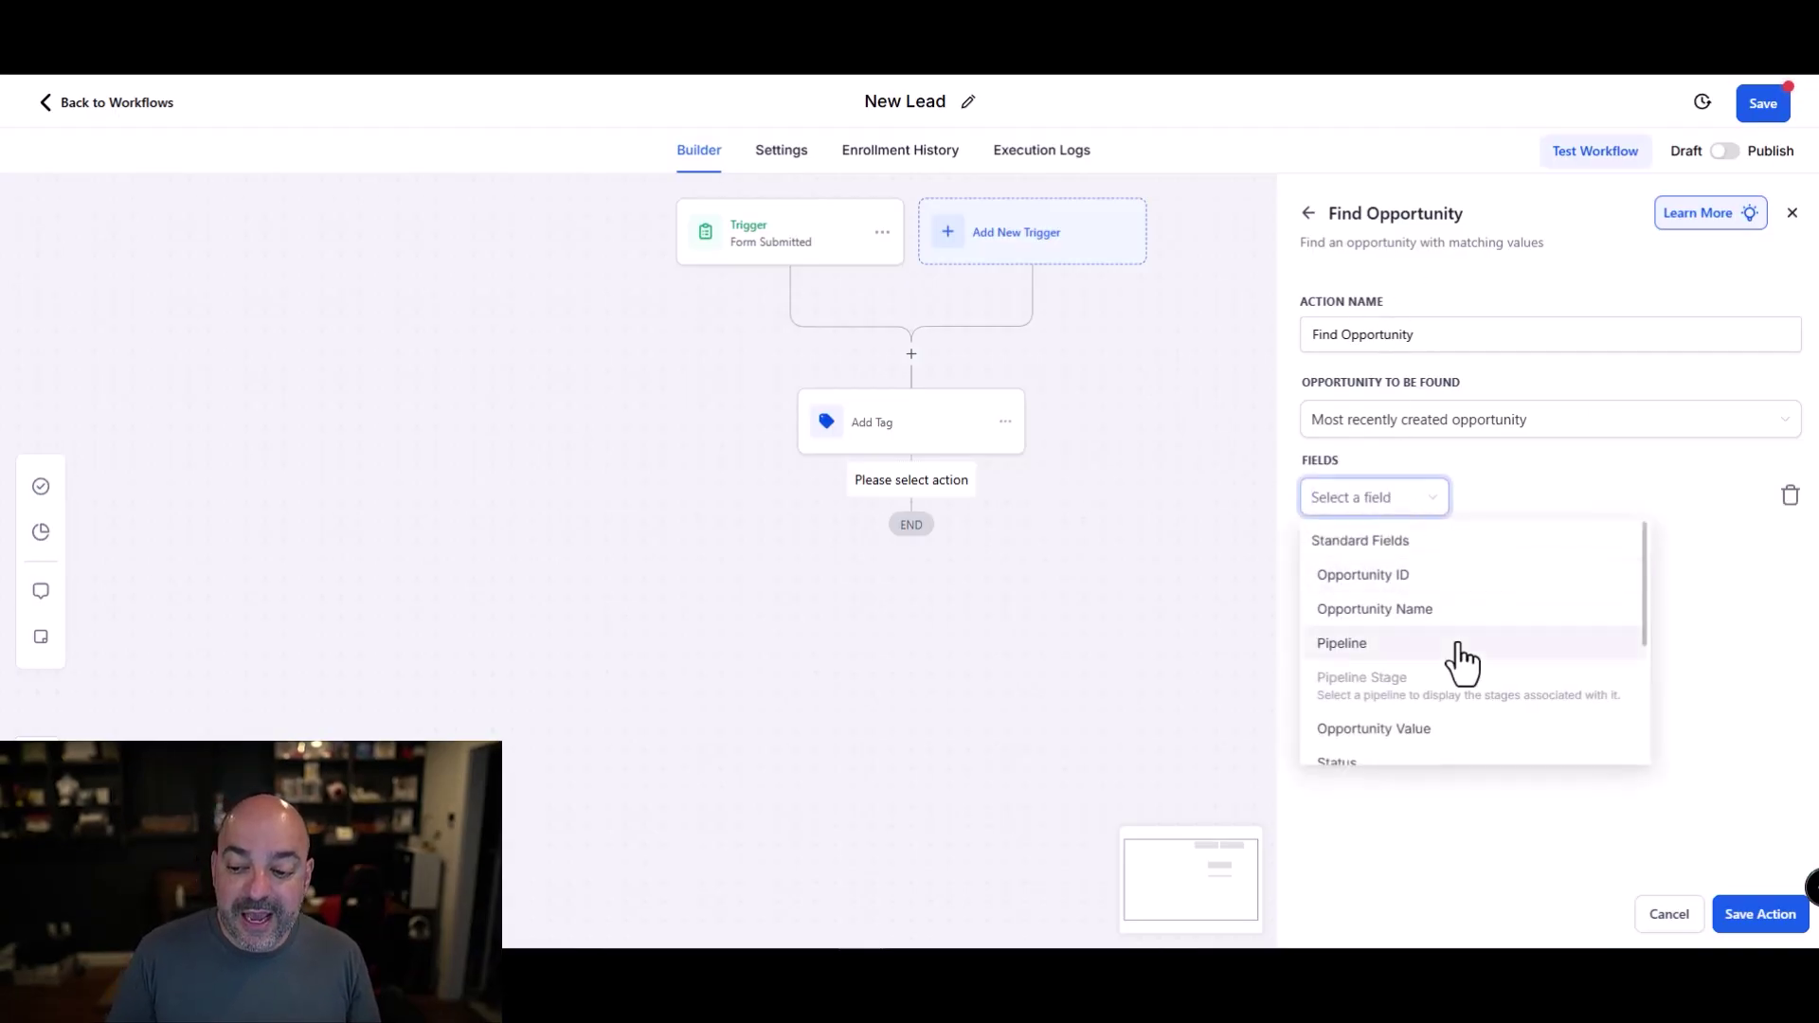
left_click(1459, 652)
left_click(1518, 506)
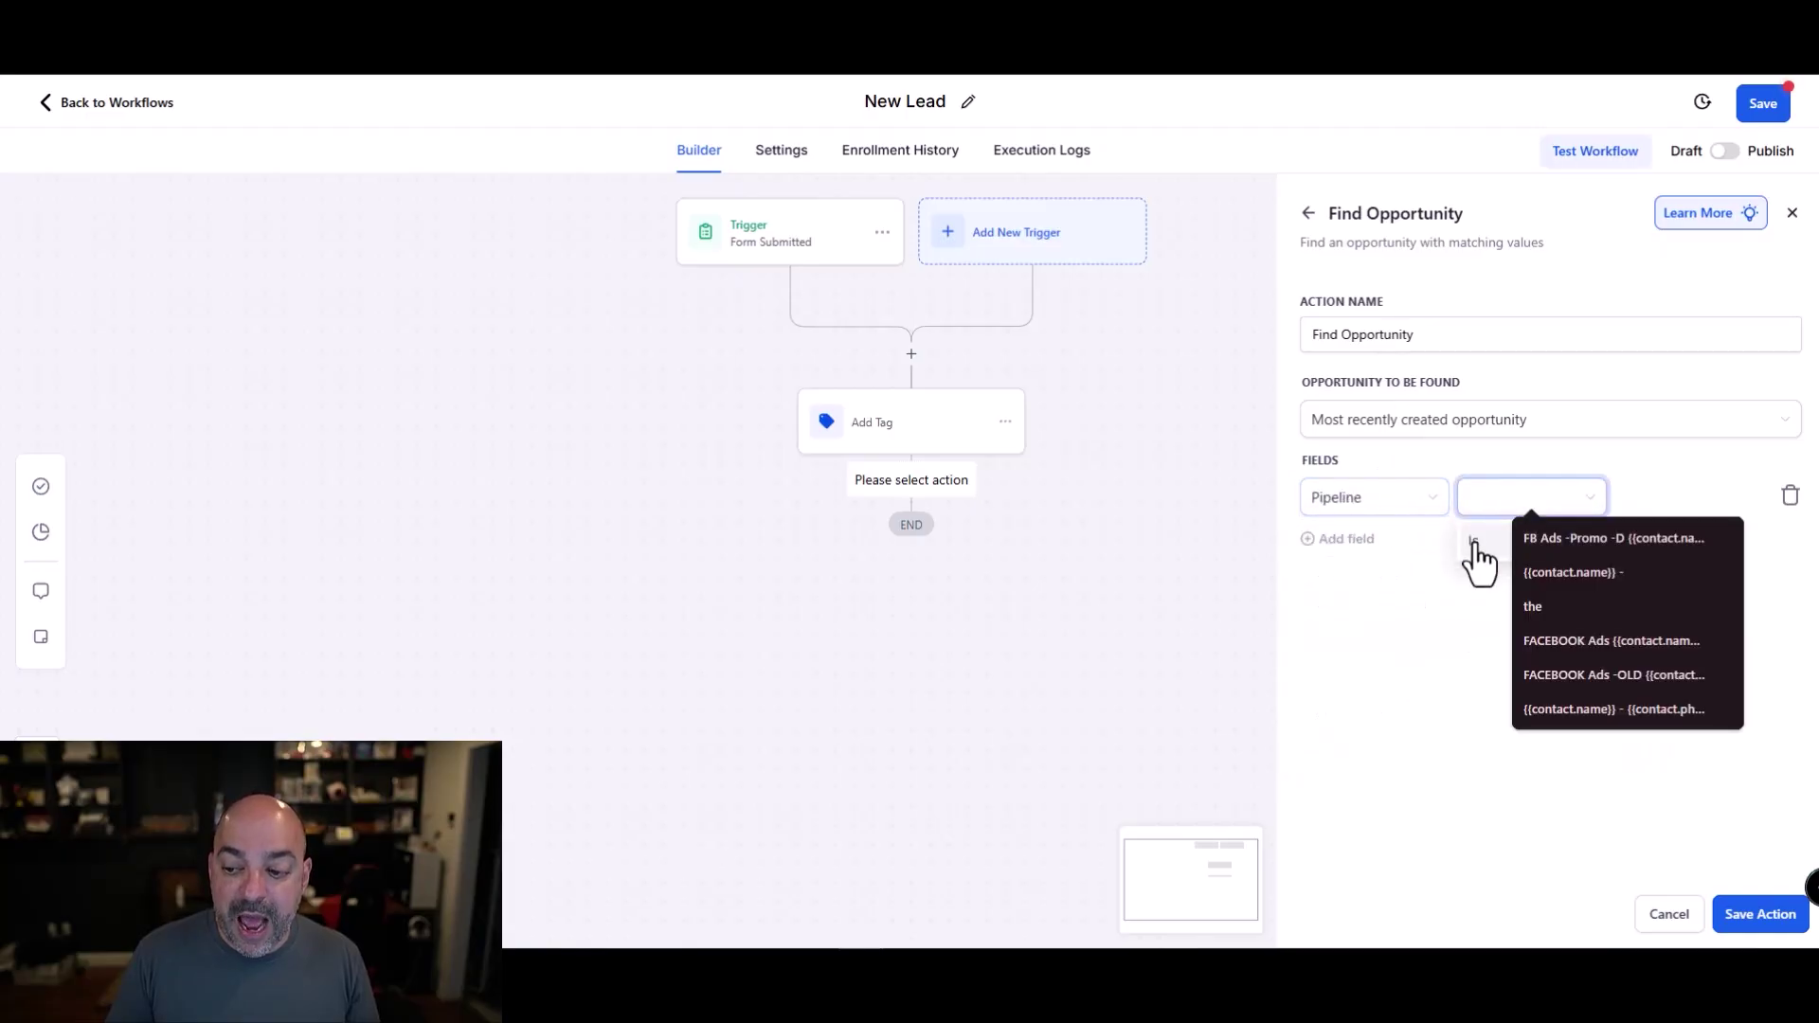
left_click(1474, 543)
left_click(1651, 499)
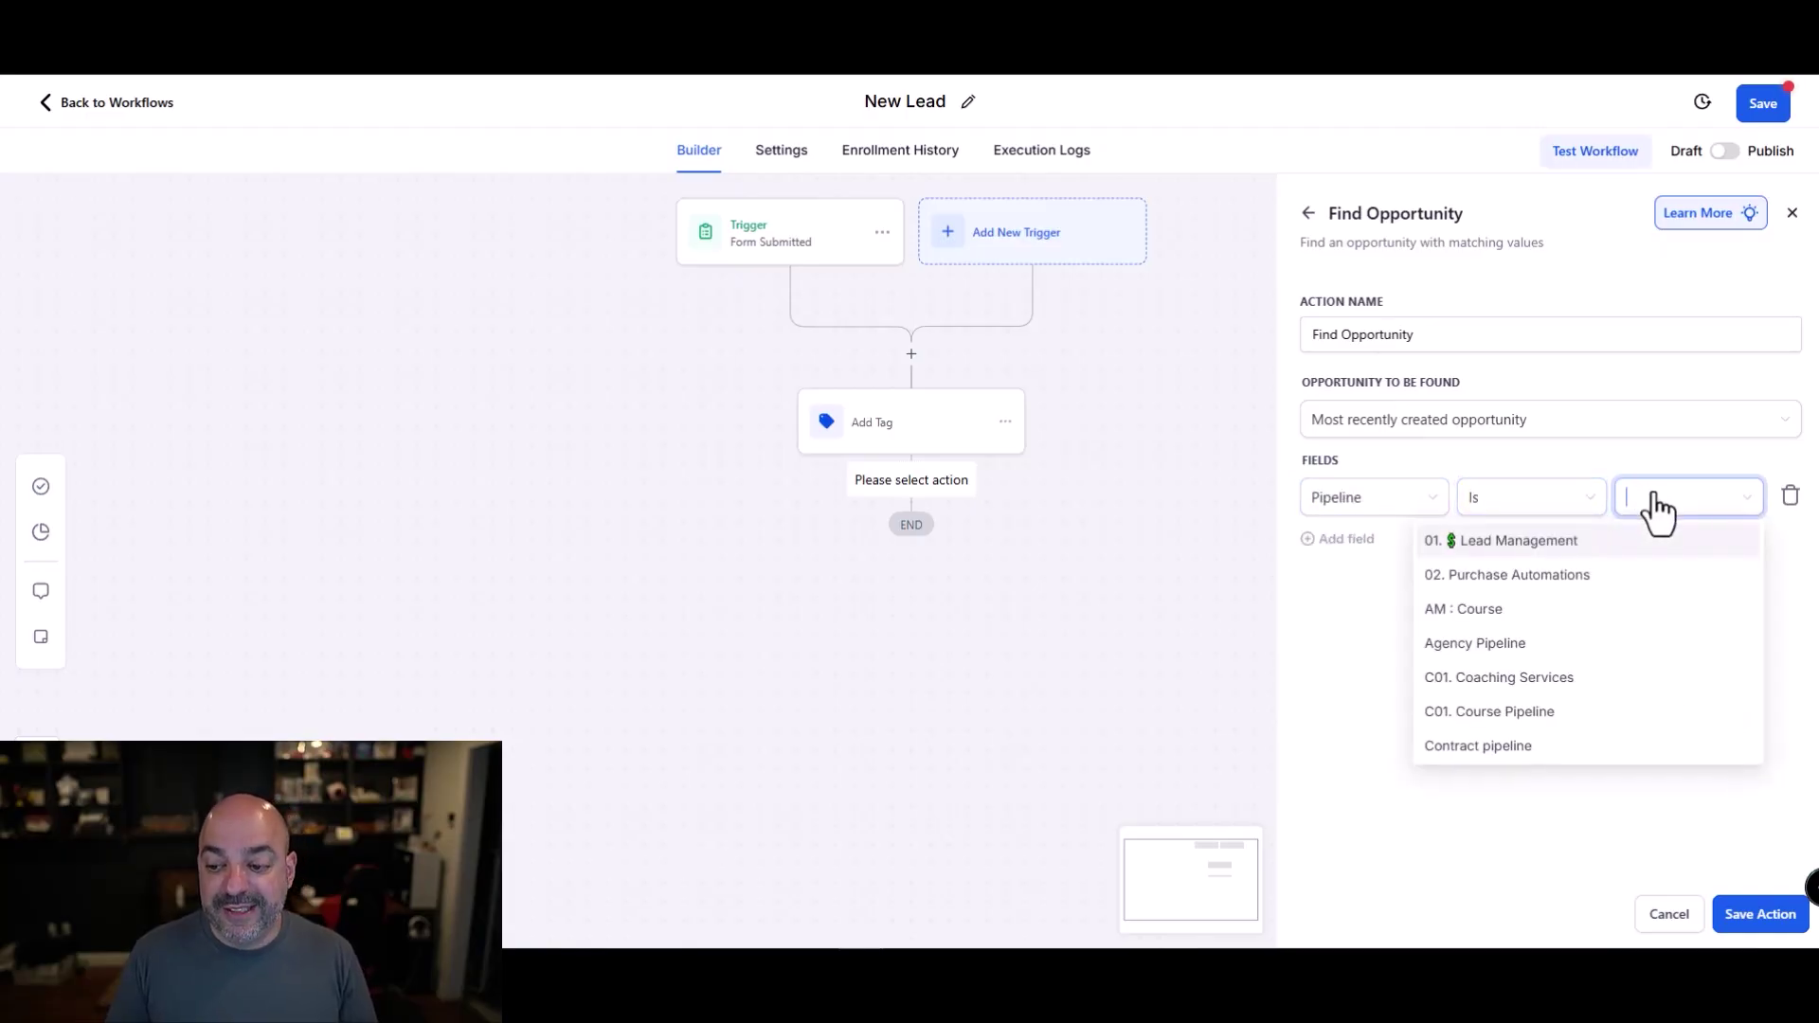
left_click(1622, 548)
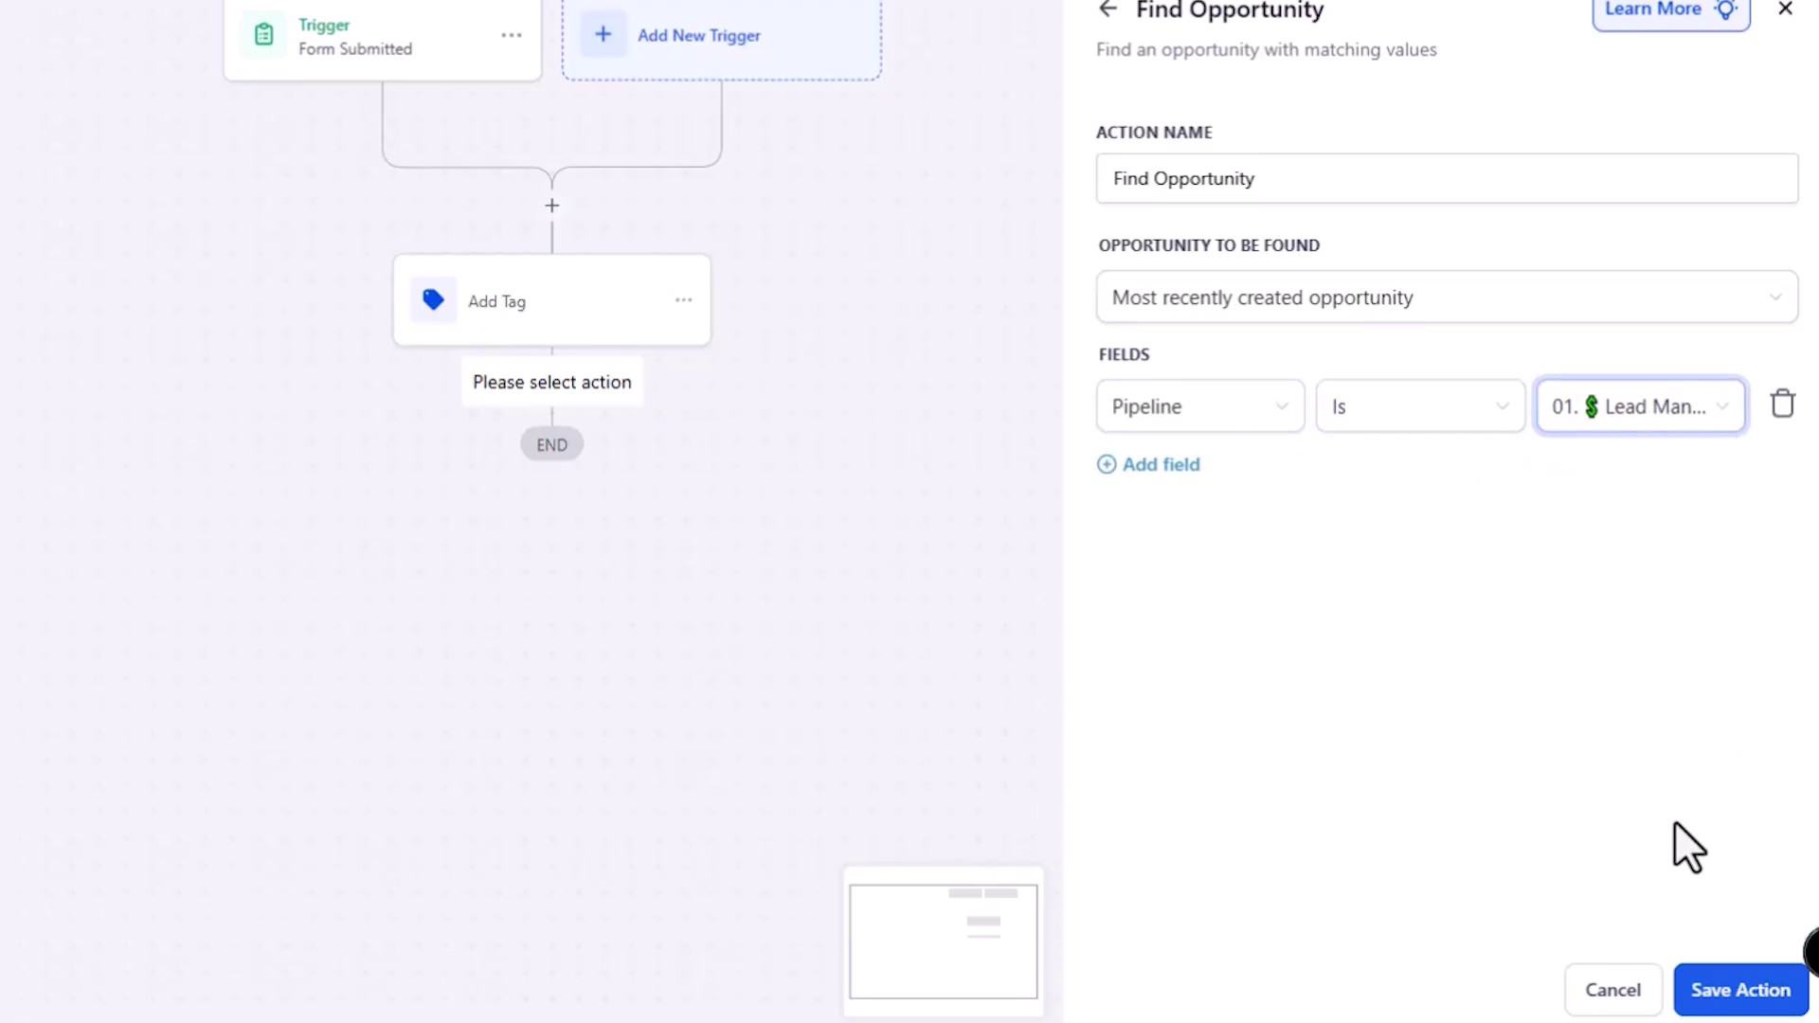
left_click(1743, 997)
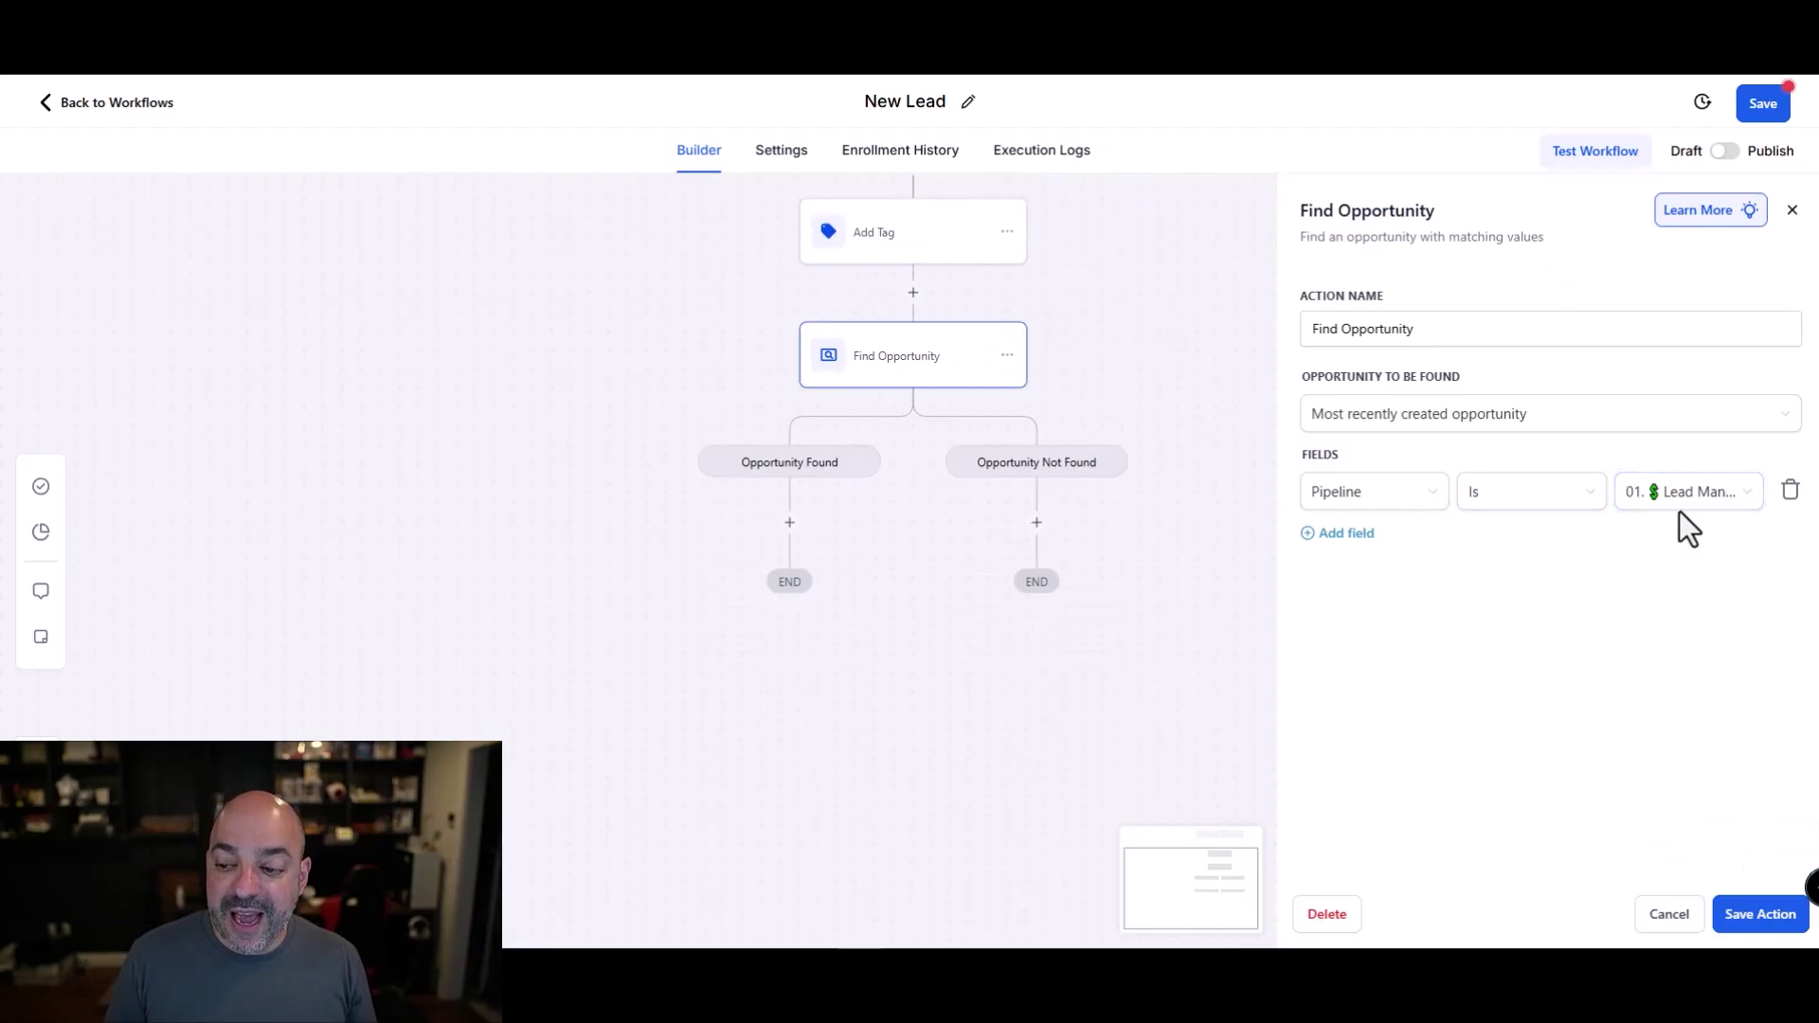
left_click(1759, 915)
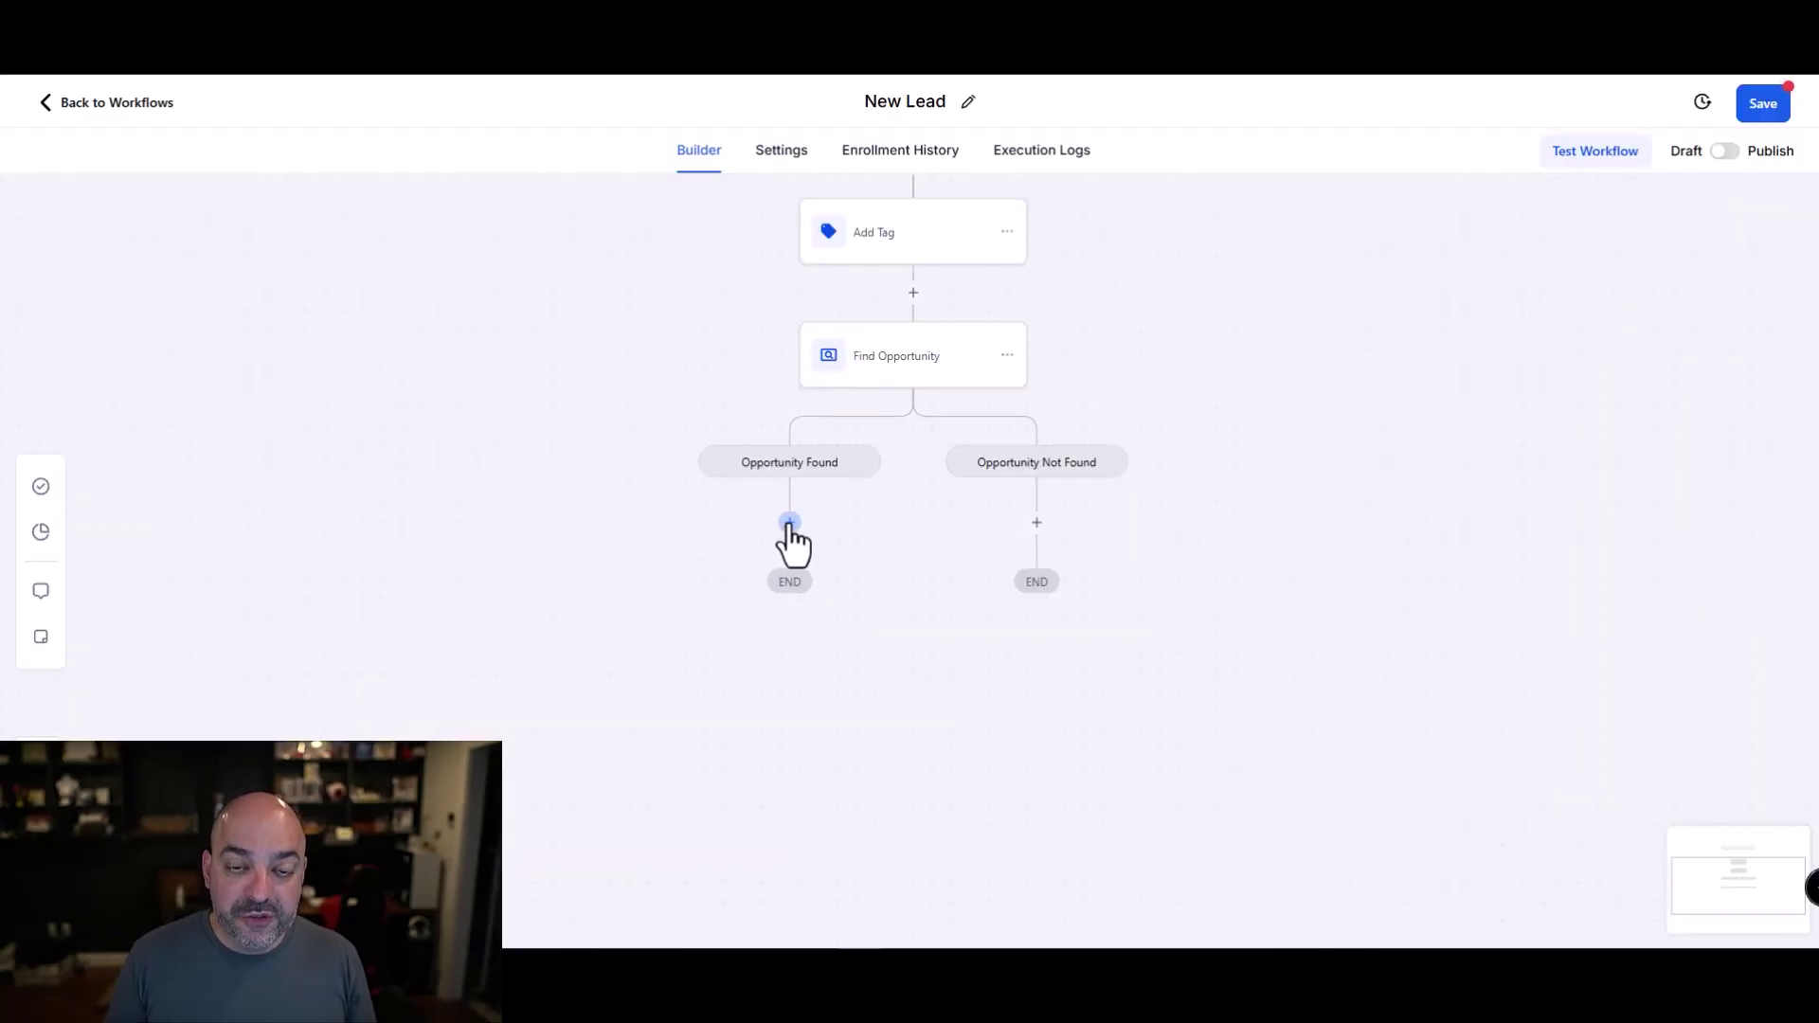
left_click(789, 524)
left_click(1349, 295)
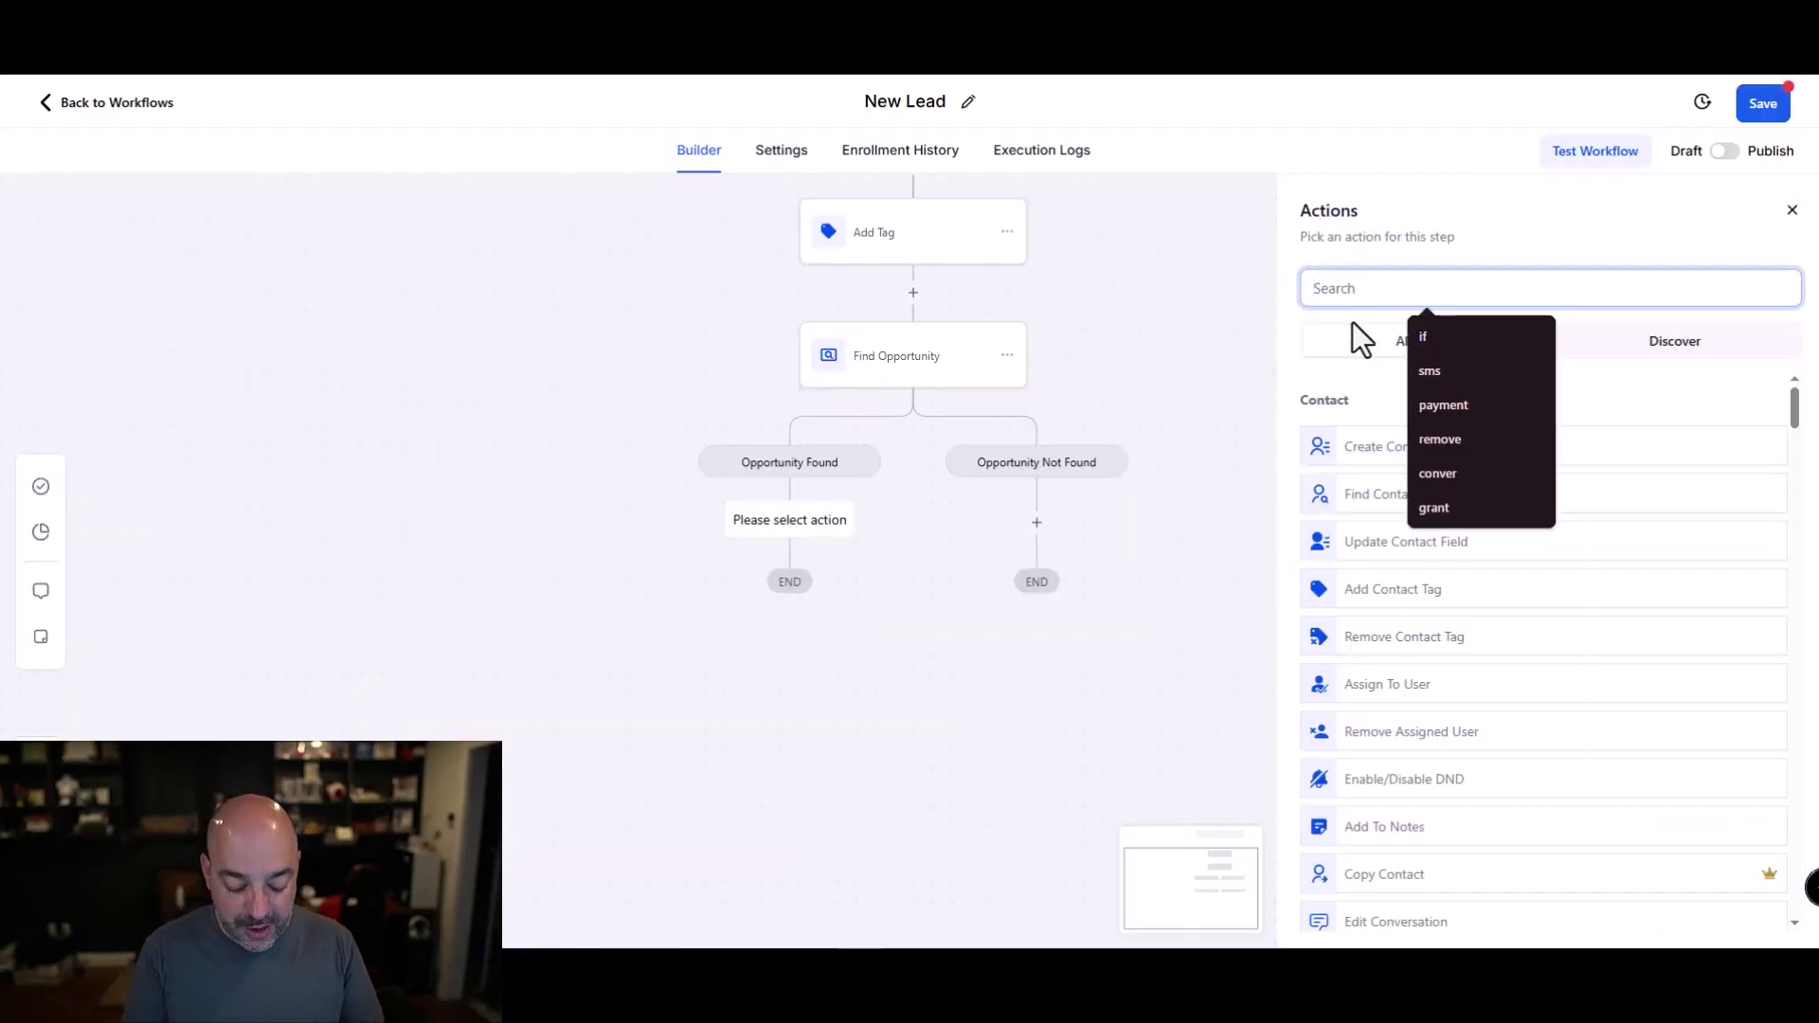
type("Updayte")
key("BackSpace")
key("BackSpace")
key("BackSpace")
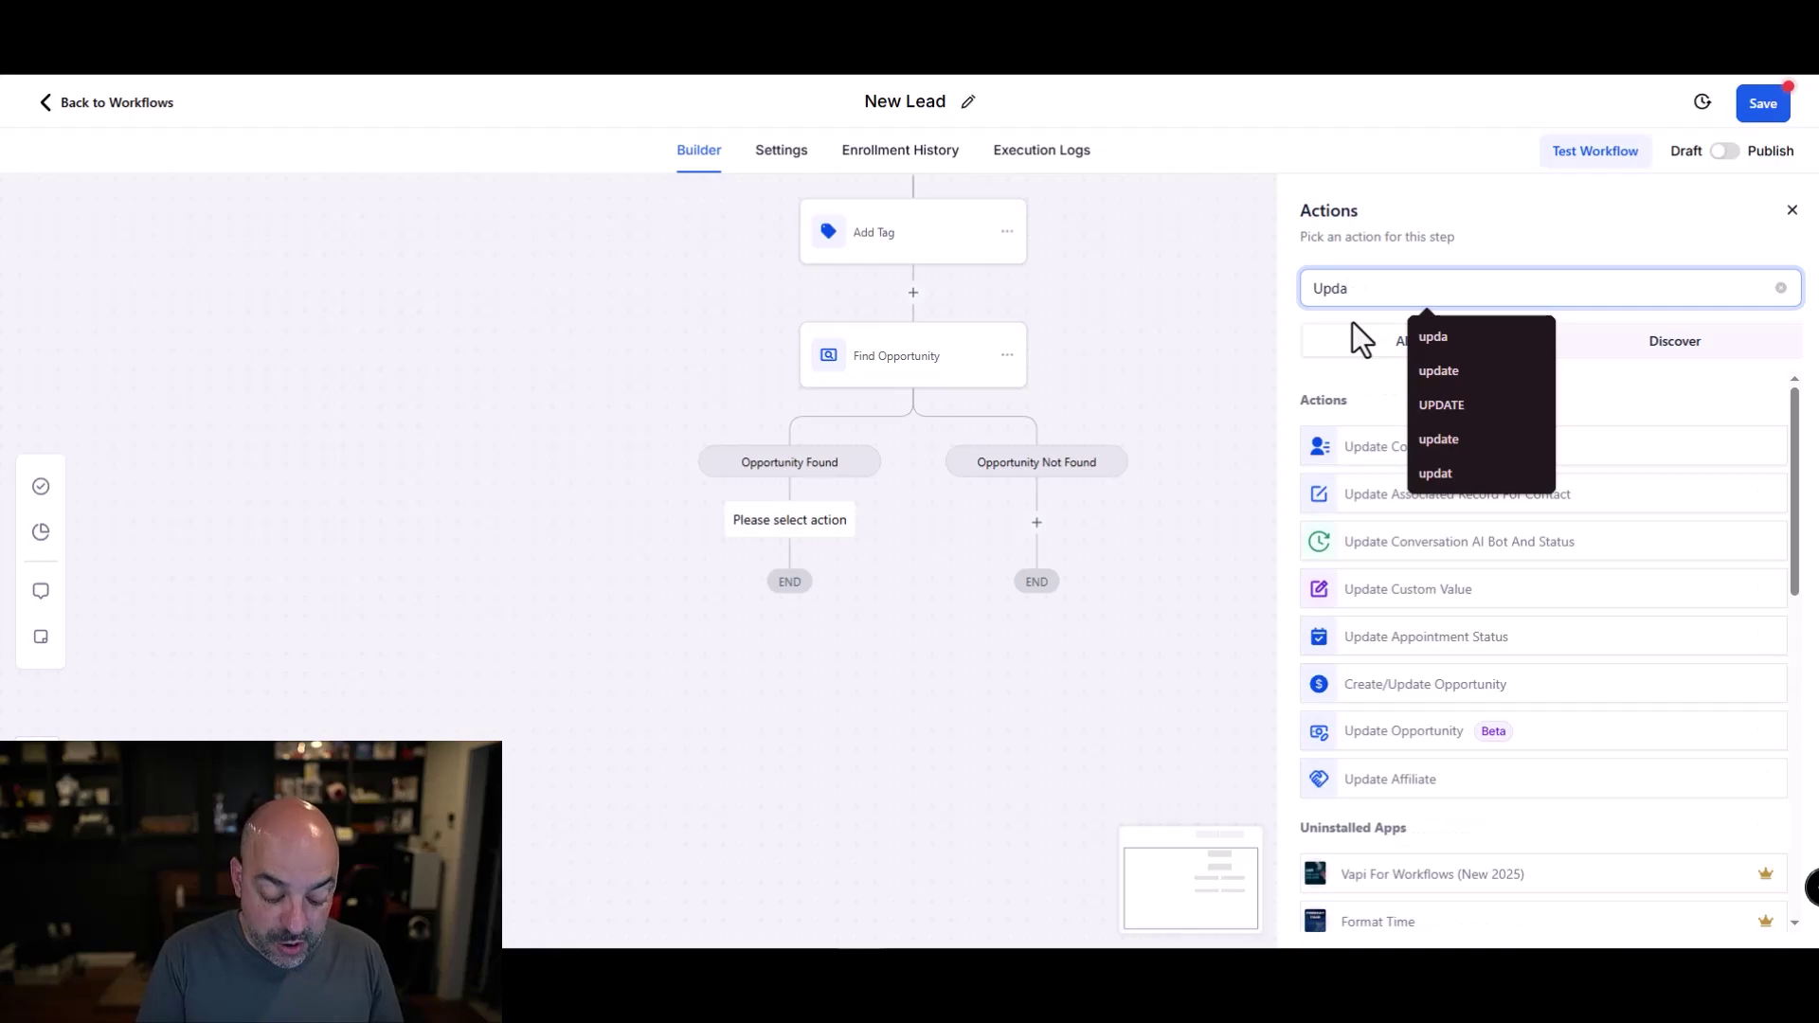
type("te")
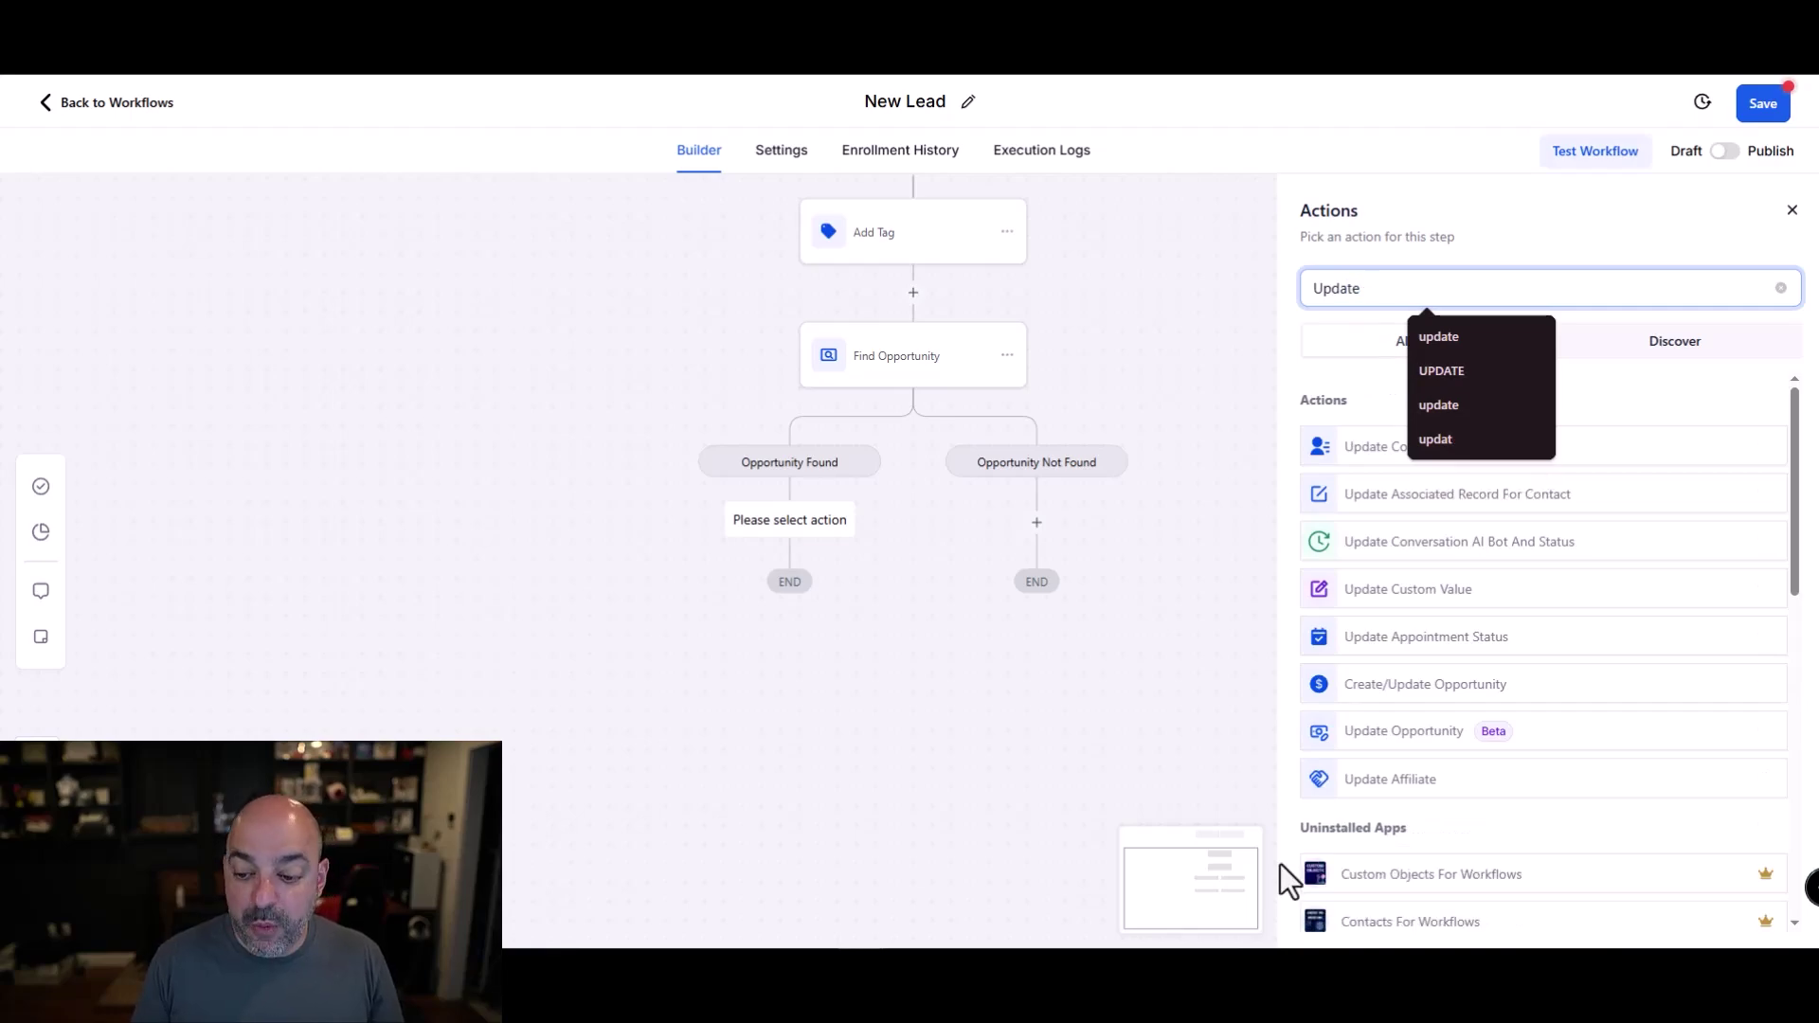
left_click(1415, 735)
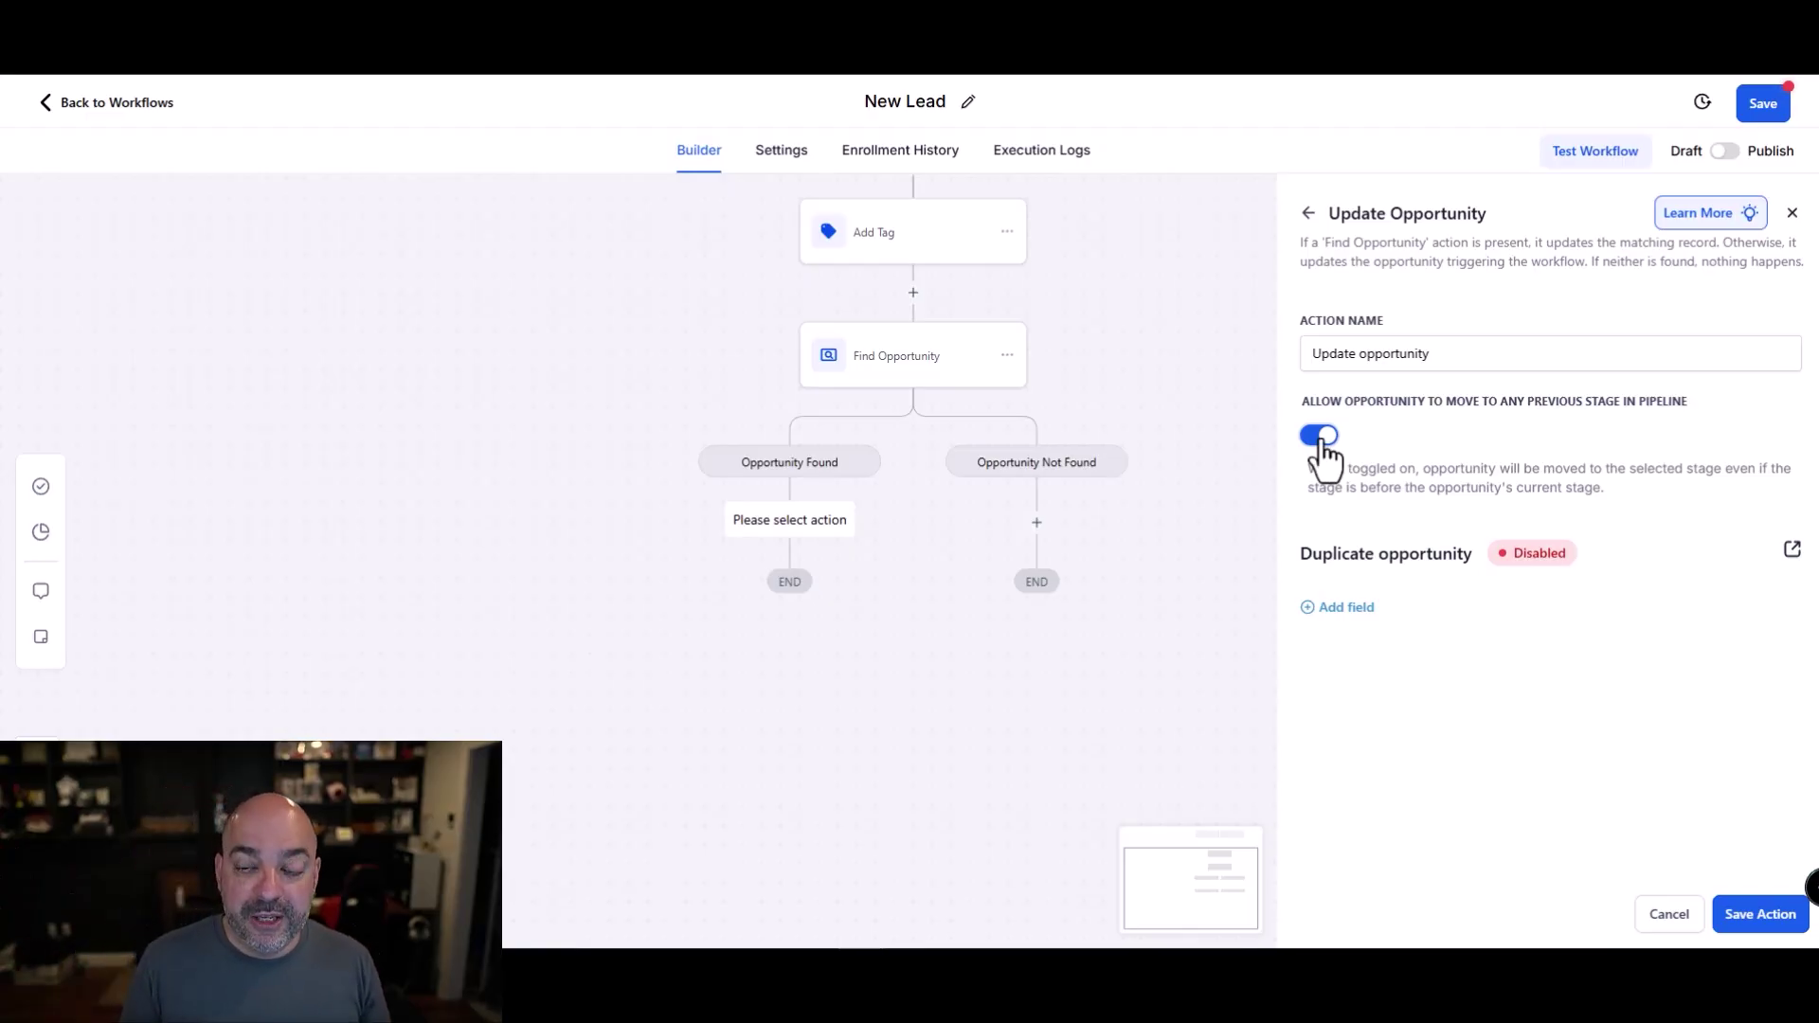
left_click(1668, 913)
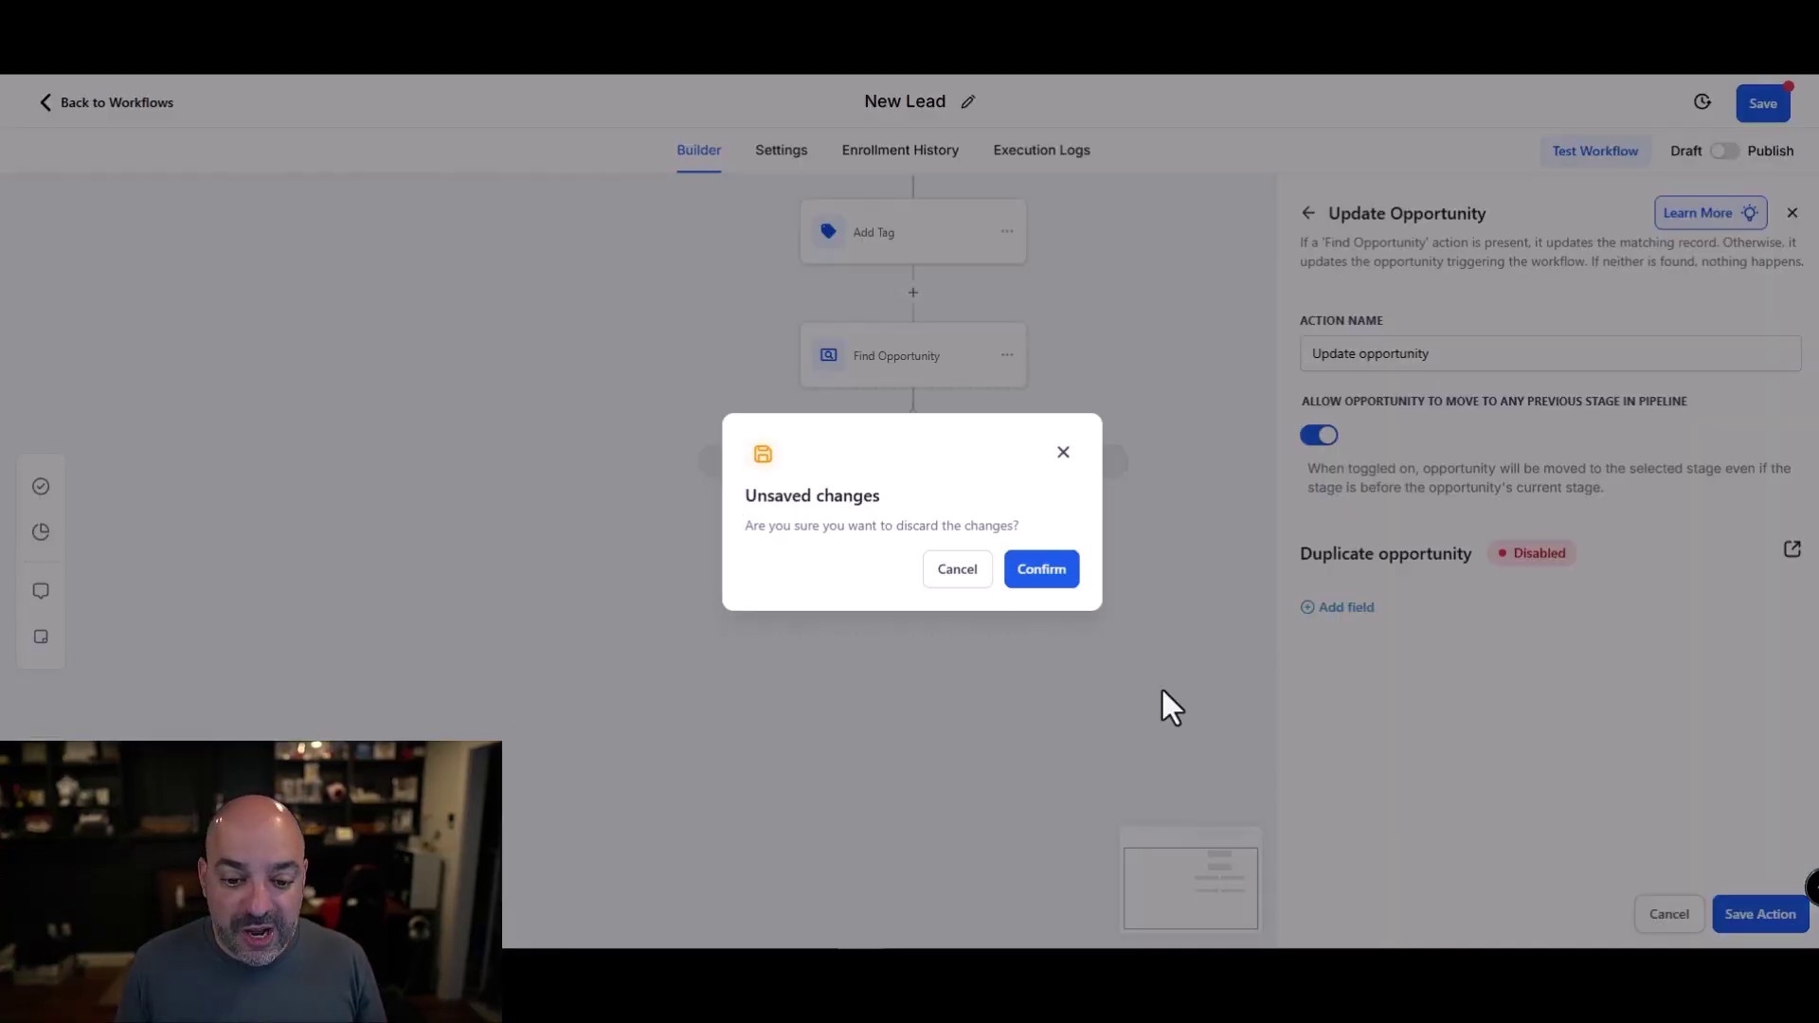
left_click(1039, 568)
- Search the actions for "email" and choose Send Email for the Opportunity Found branch
left_click(789, 523)
left_click(1415, 275)
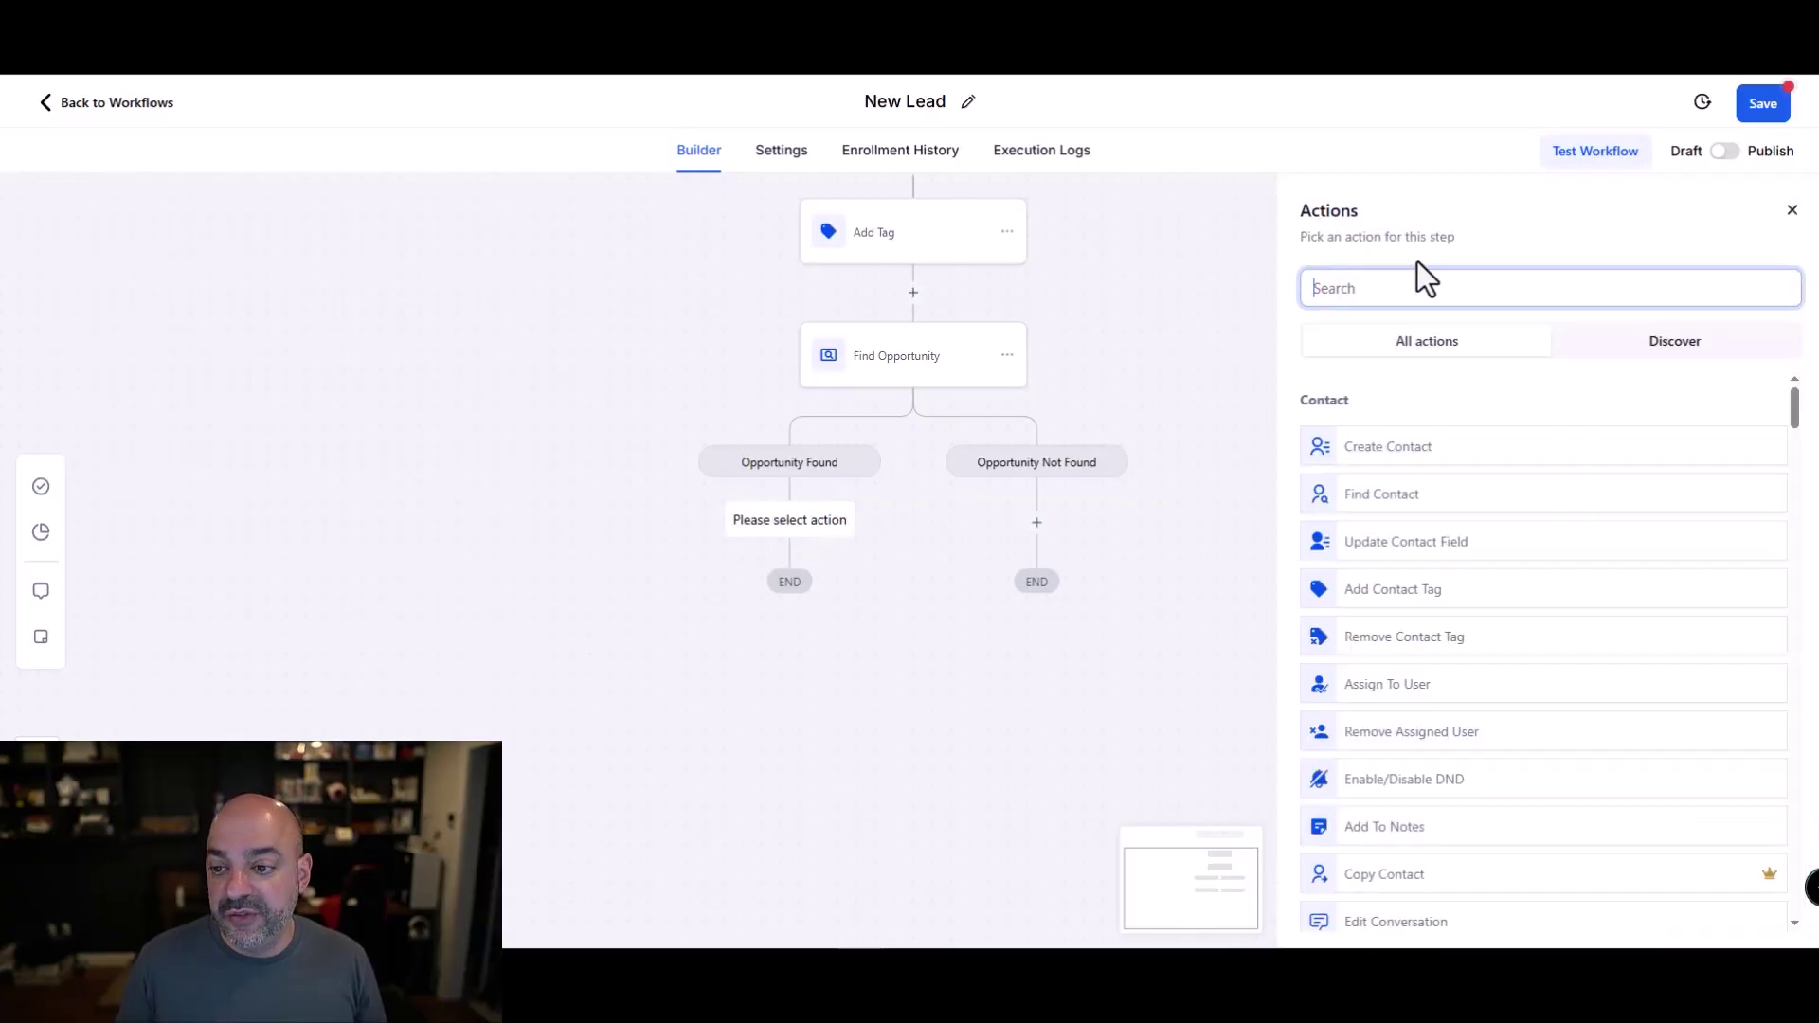
type("email")
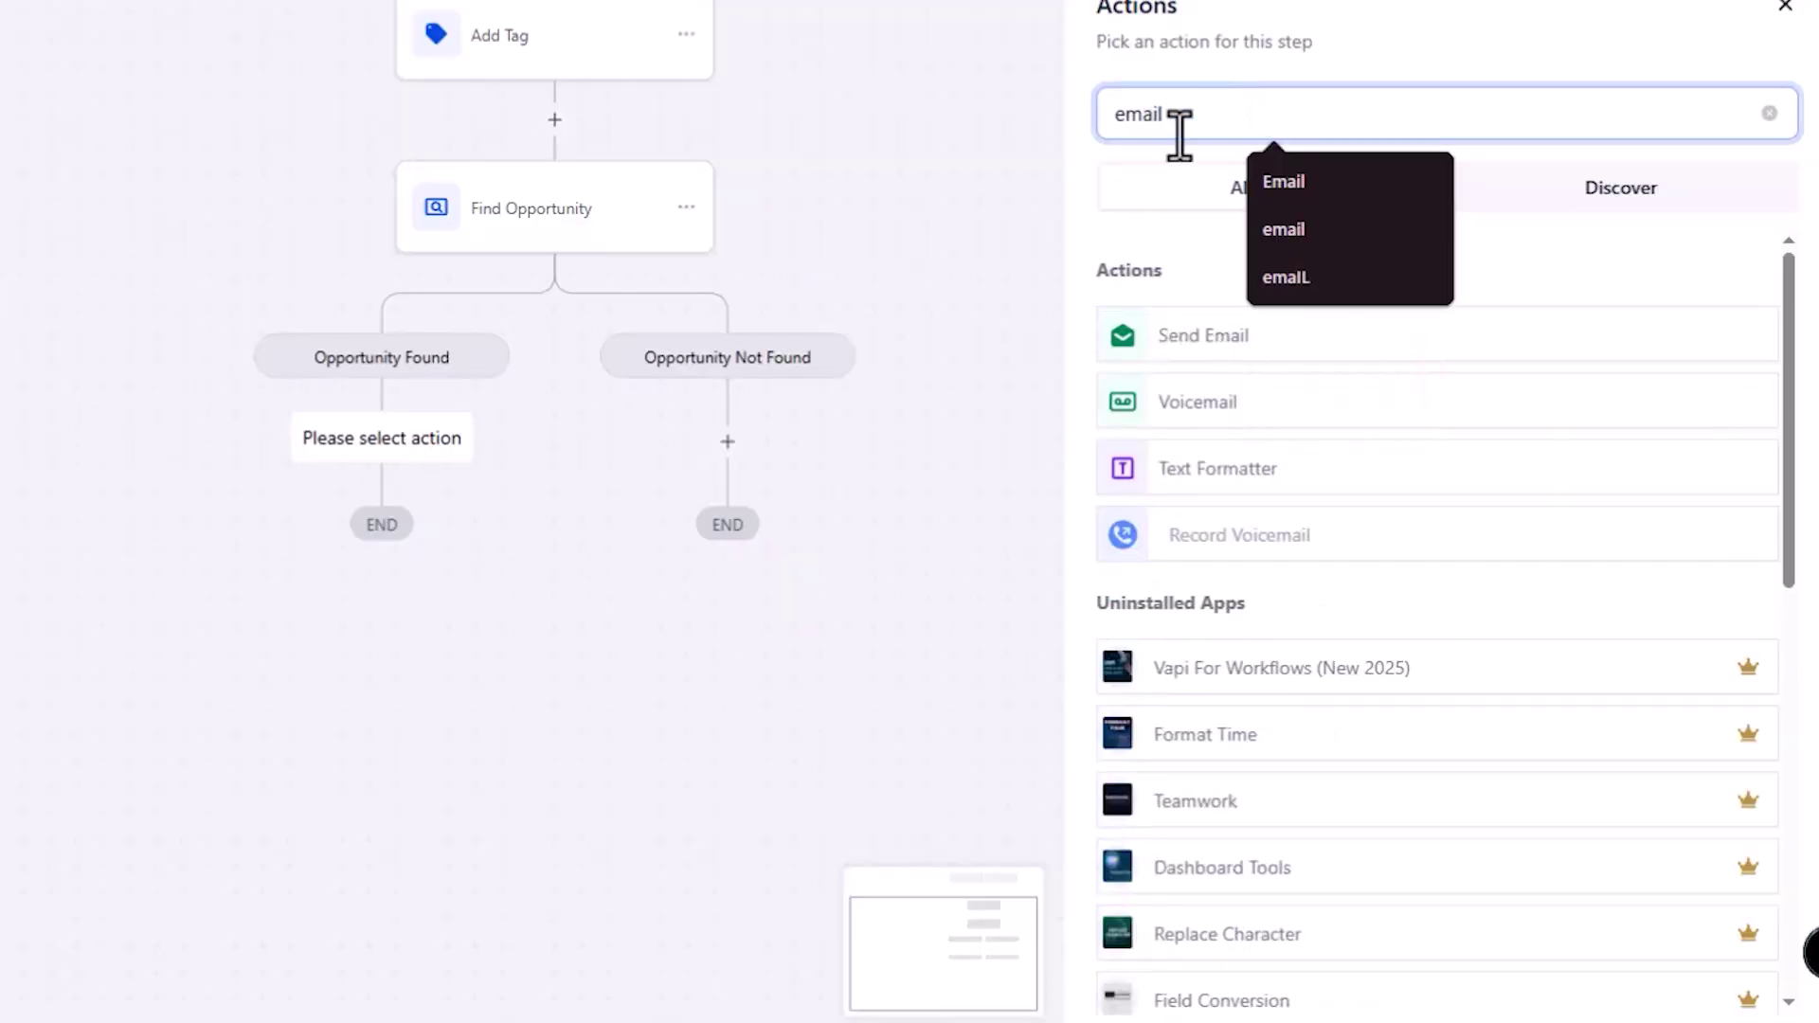
left_click(1209, 341)
- Fill the email's subject with the placeholder "xxx" and its message with "x", and save the action
scroll(1248, 848, "down", 5)
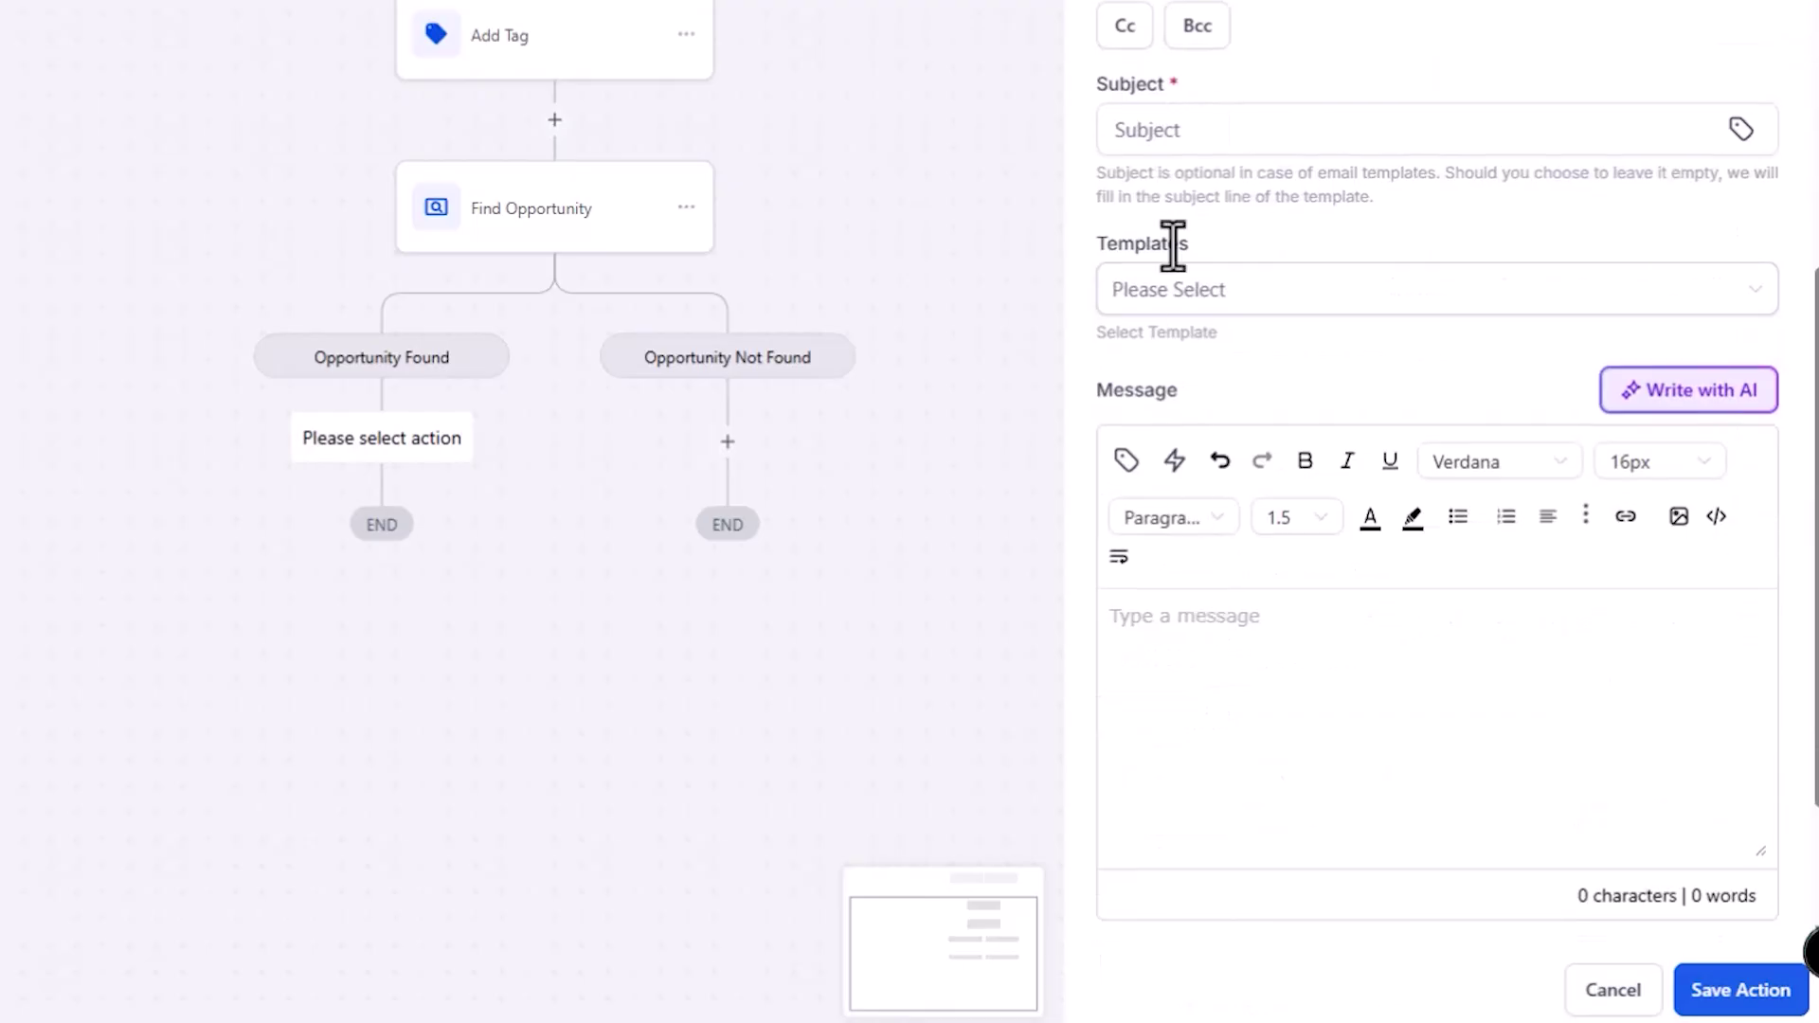
left_click(1176, 130)
type("z")
key("BackSpace")
type("xxx")
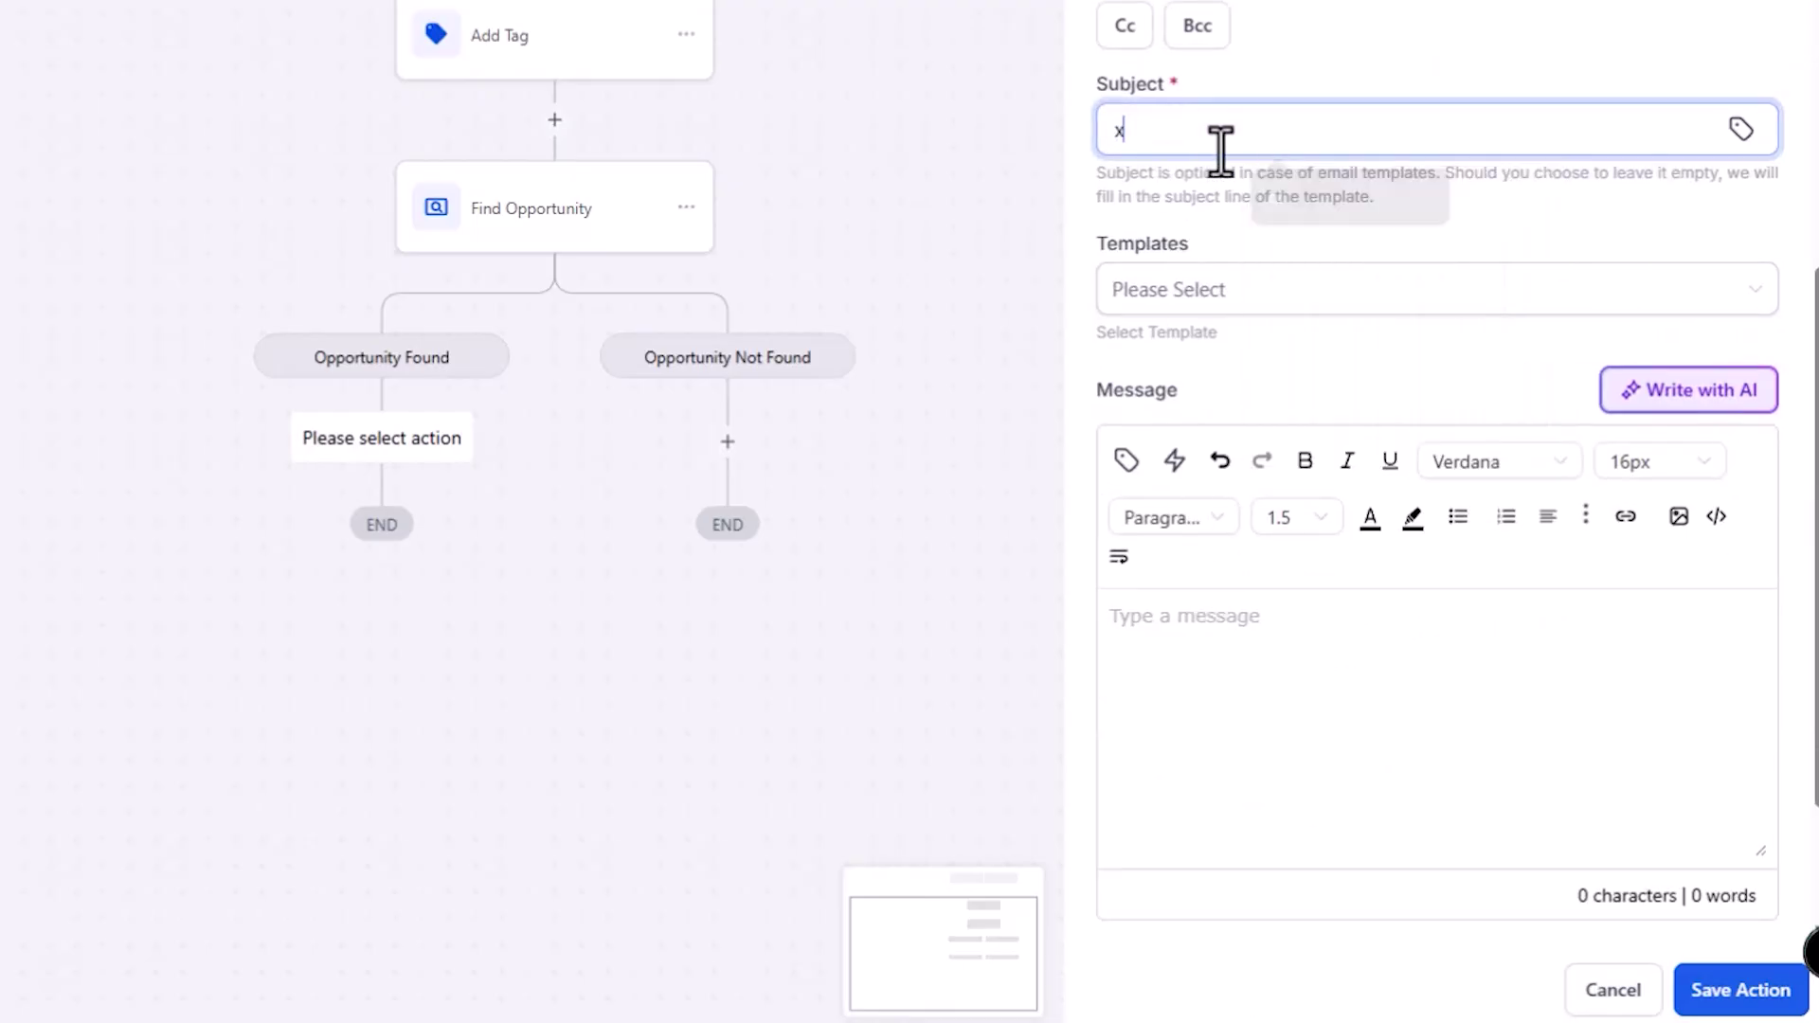
left_click(1268, 656)
type("x")
left_click(1787, 1008)
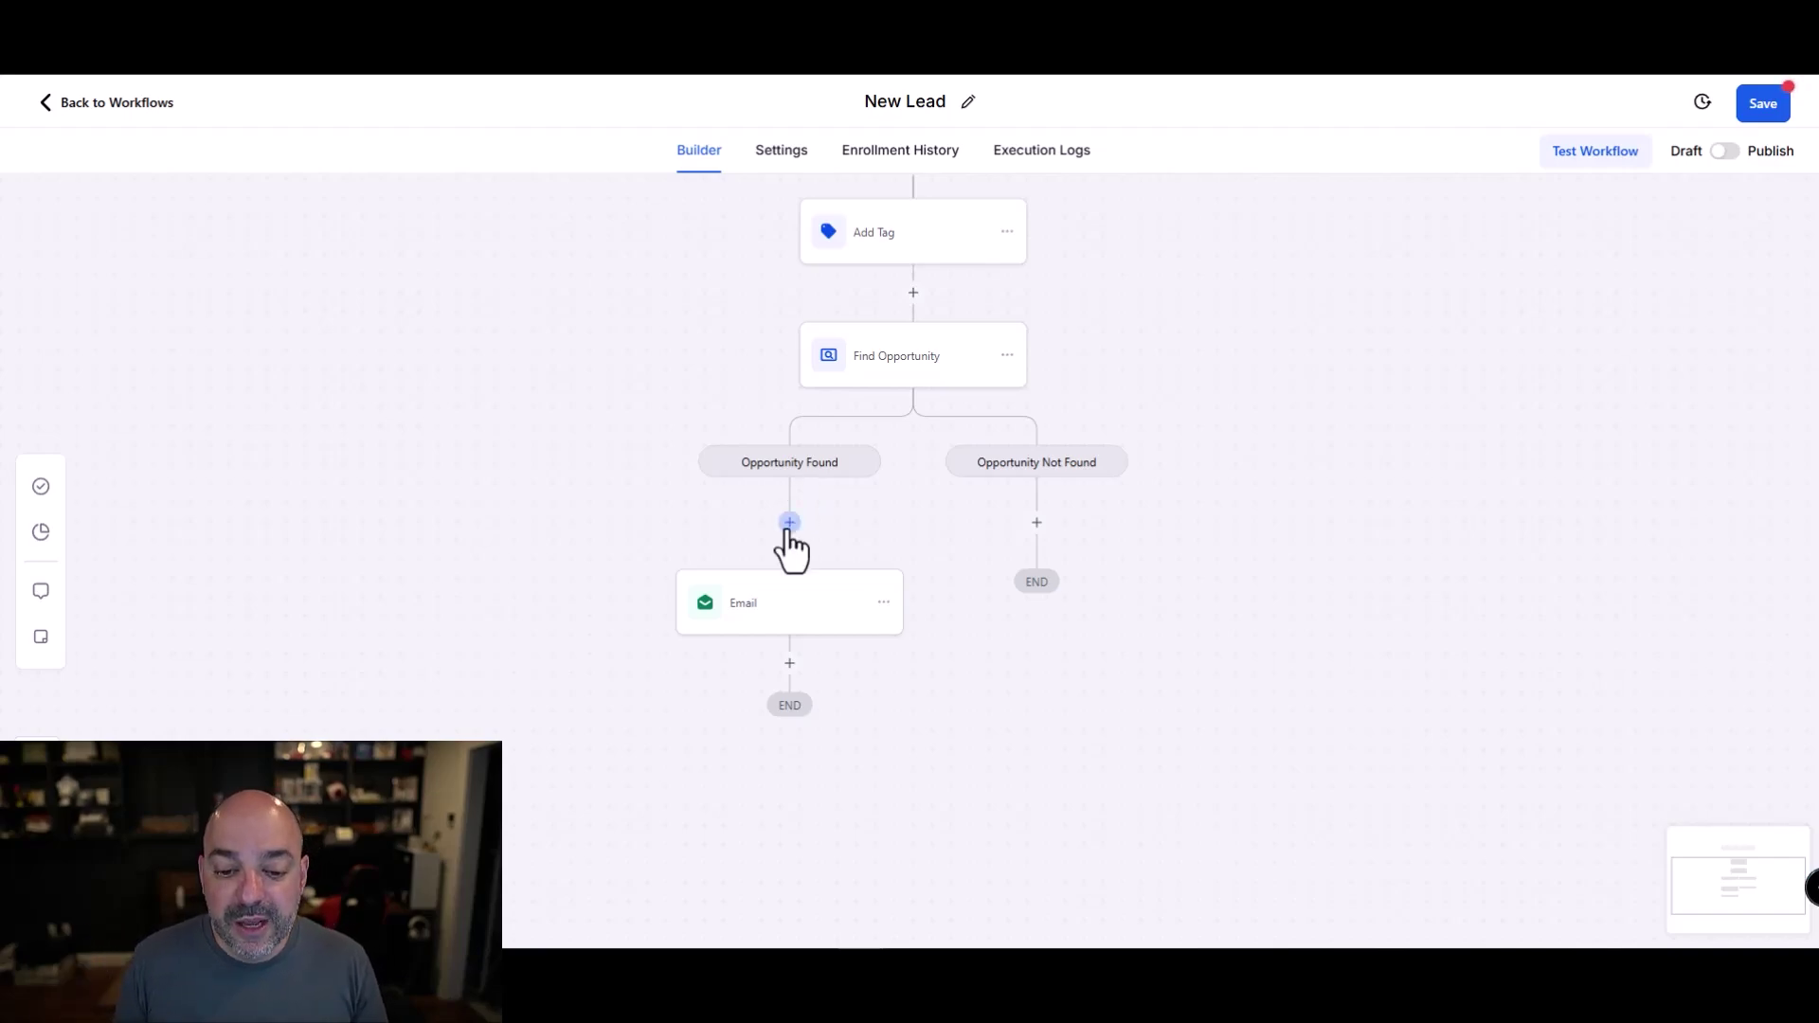
- Search the actions for "up" and insert Update Opportunity before the Email action in the Opportunity Found branch
left_click(790, 523)
left_click(1401, 286)
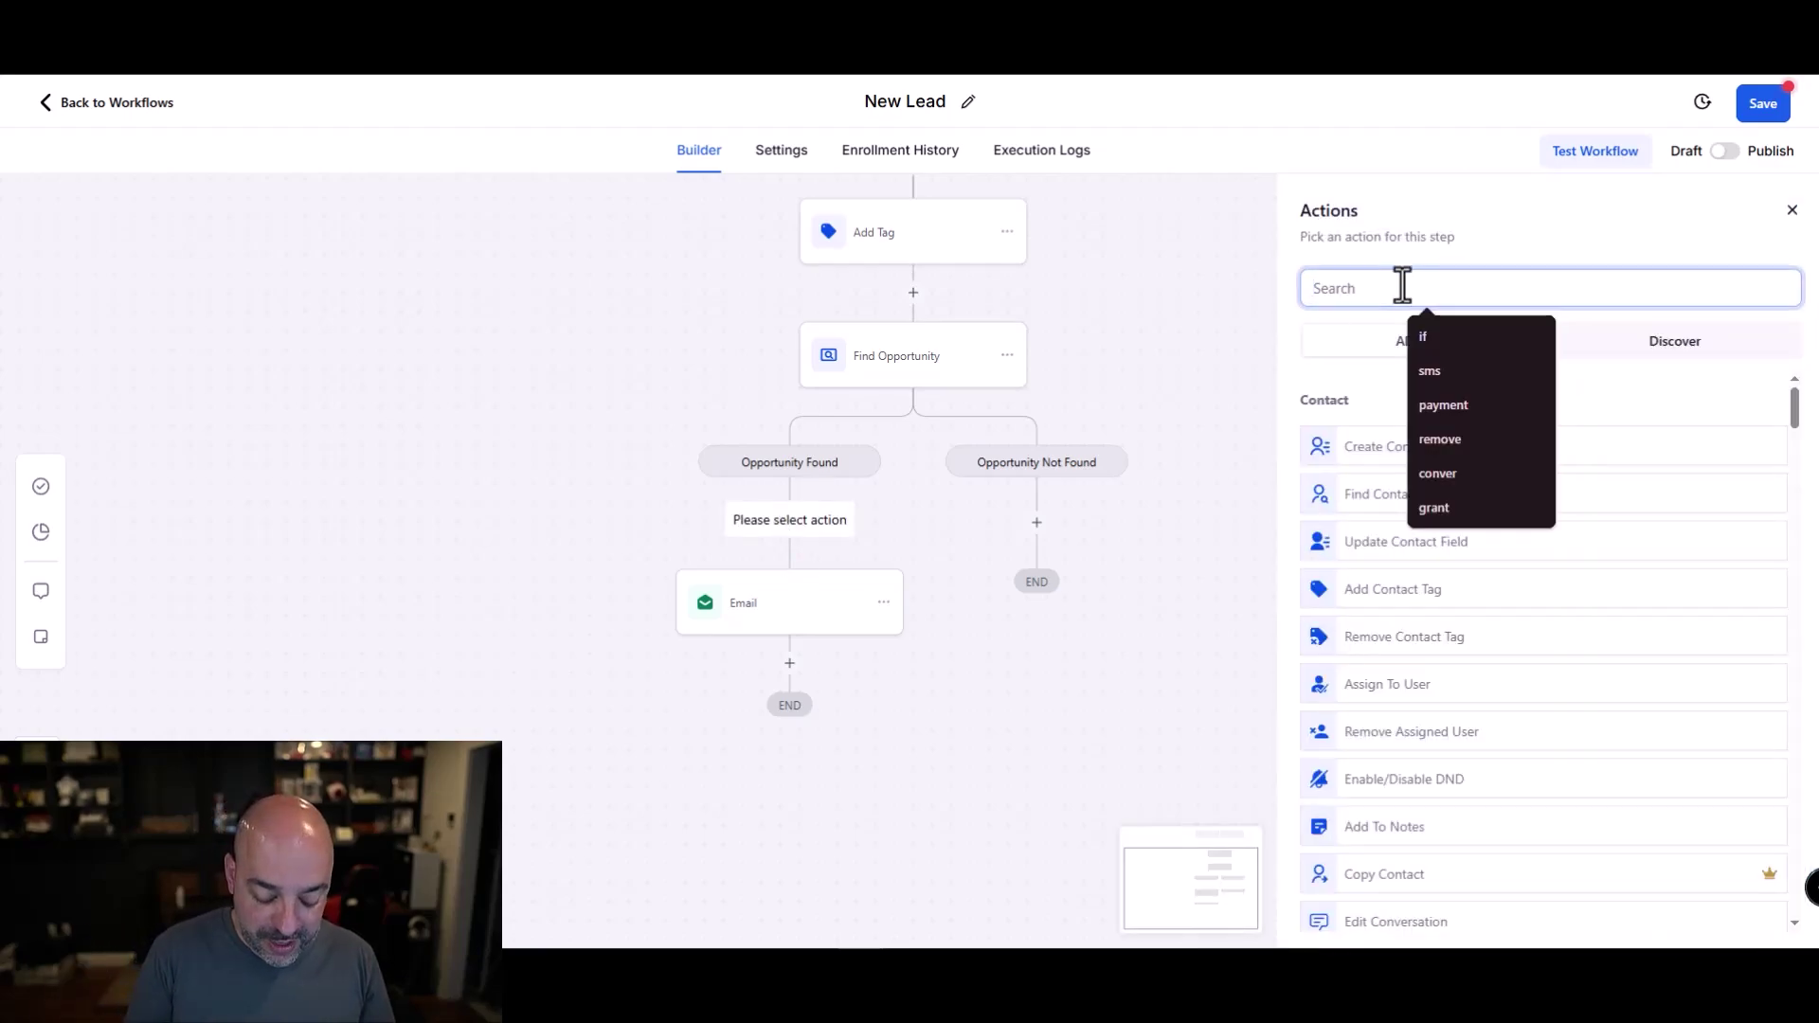
type("up")
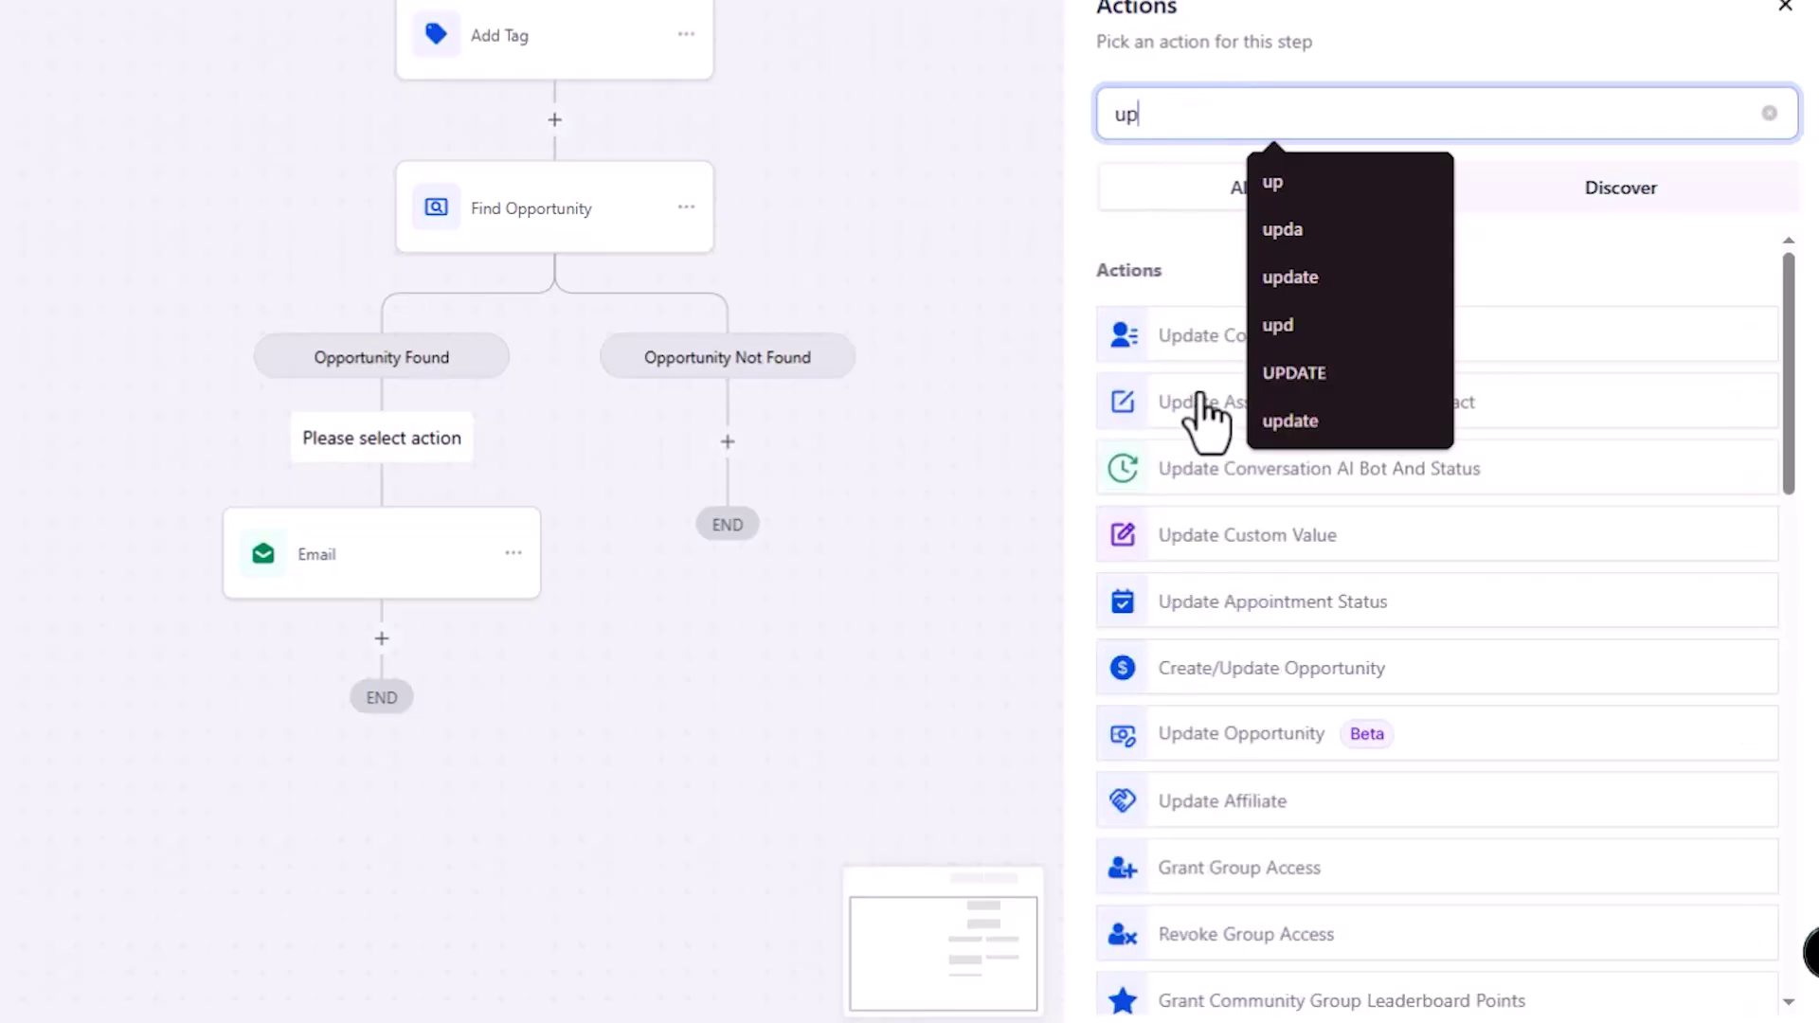
left_click(1243, 734)
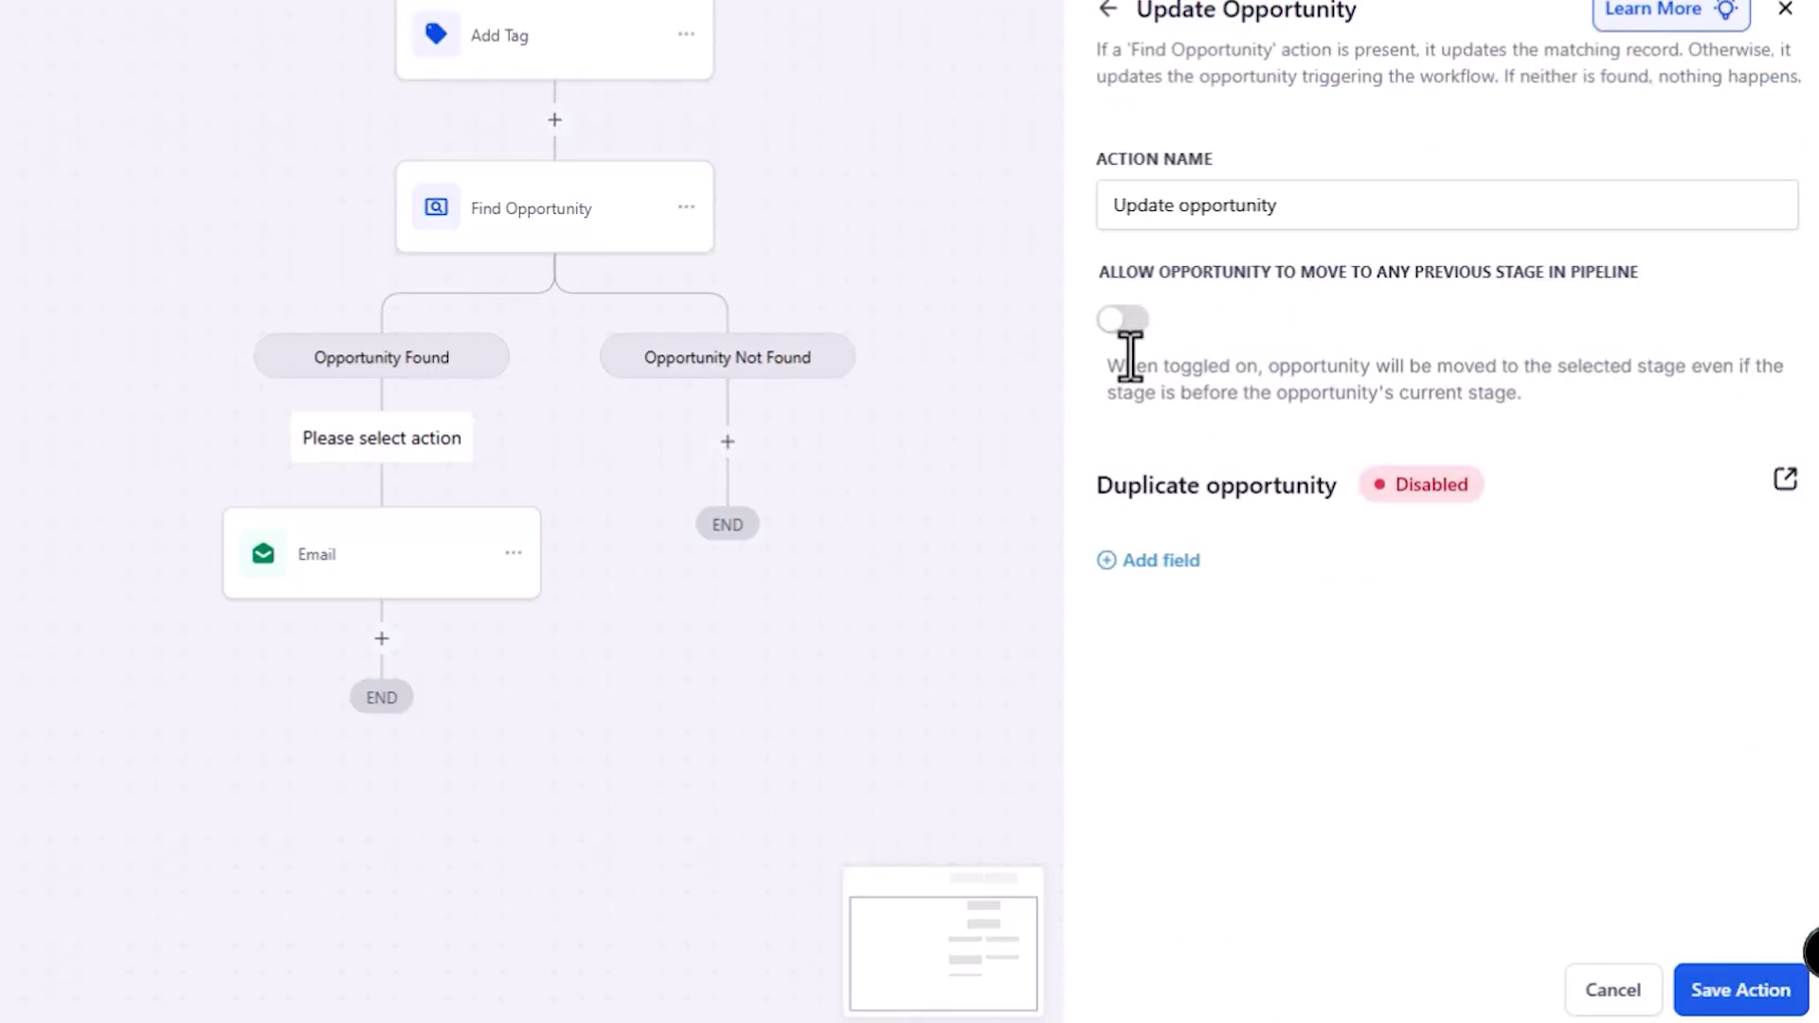
- Allow the opportunity to move to any previous stage and add a Pipeline field set to "01. Lead Management"
left_click(1129, 320)
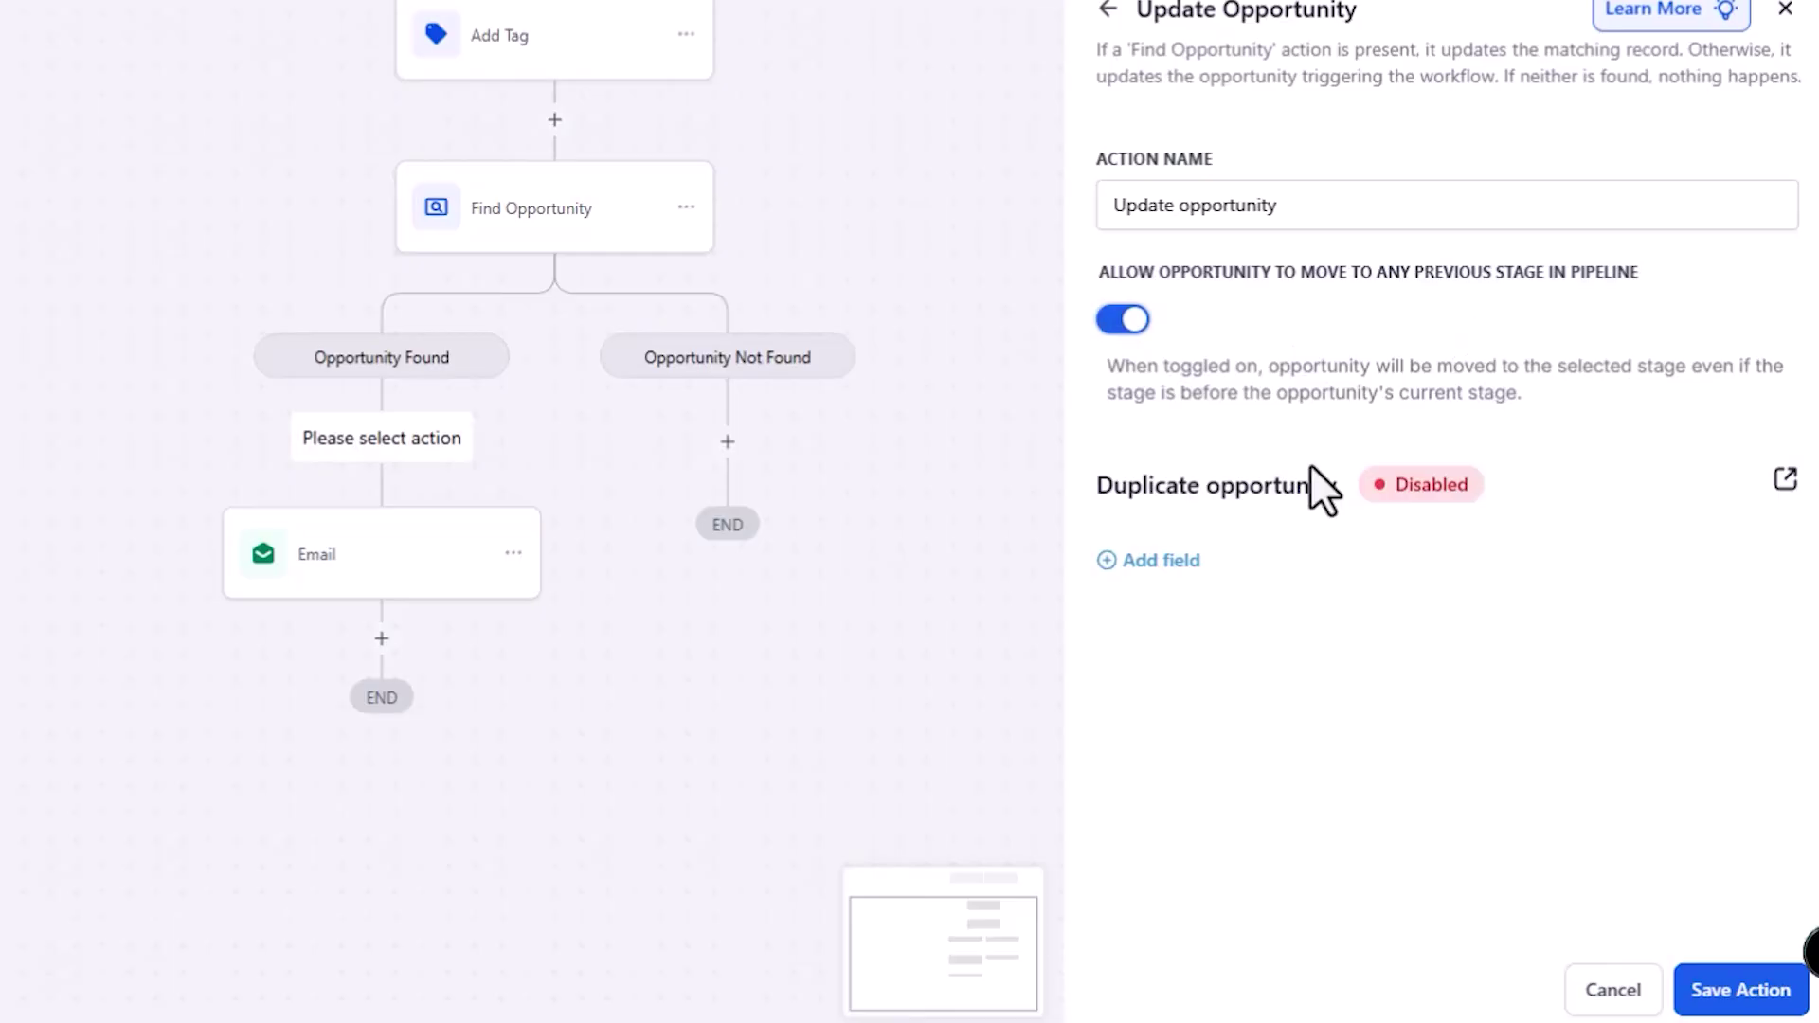
left_click(1151, 560)
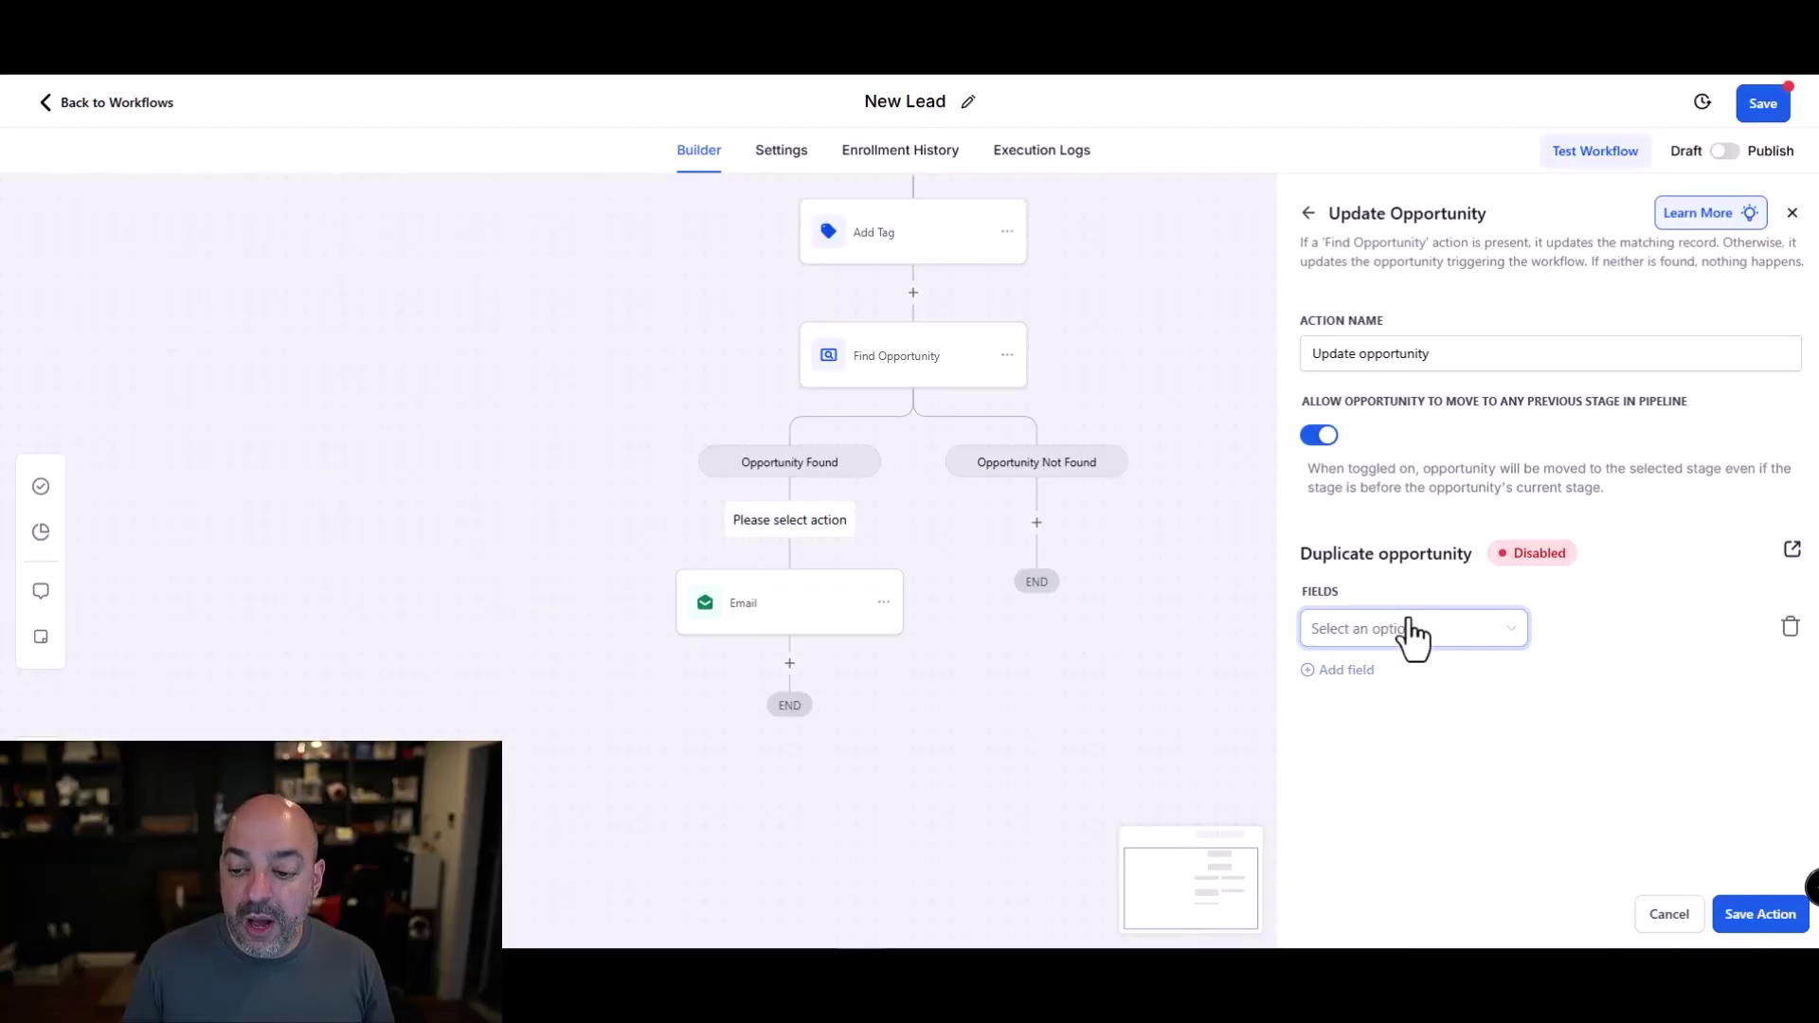
left_click(1413, 633)
left_click(1436, 701)
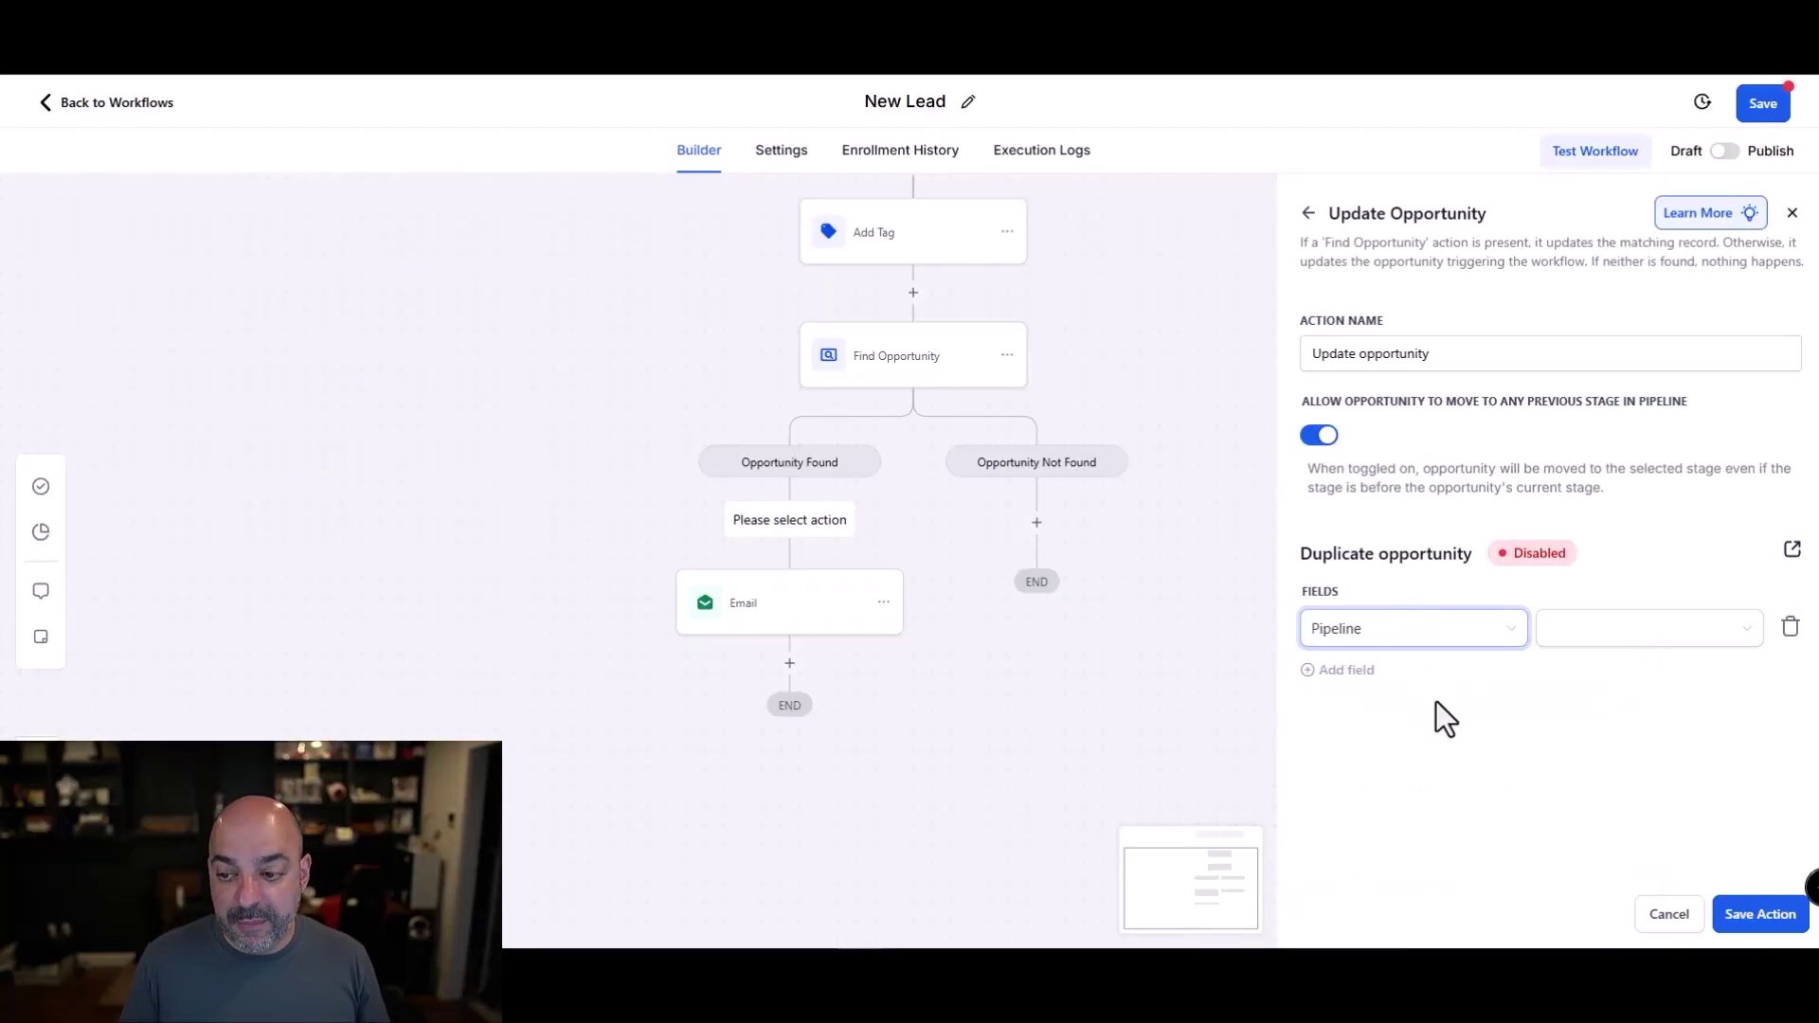
left_click(1595, 636)
left_click(1453, 670)
- Add a Pipeline Stage field set to New Lead to the Update Opportunity action
left_click(1338, 670)
left_click(1373, 699)
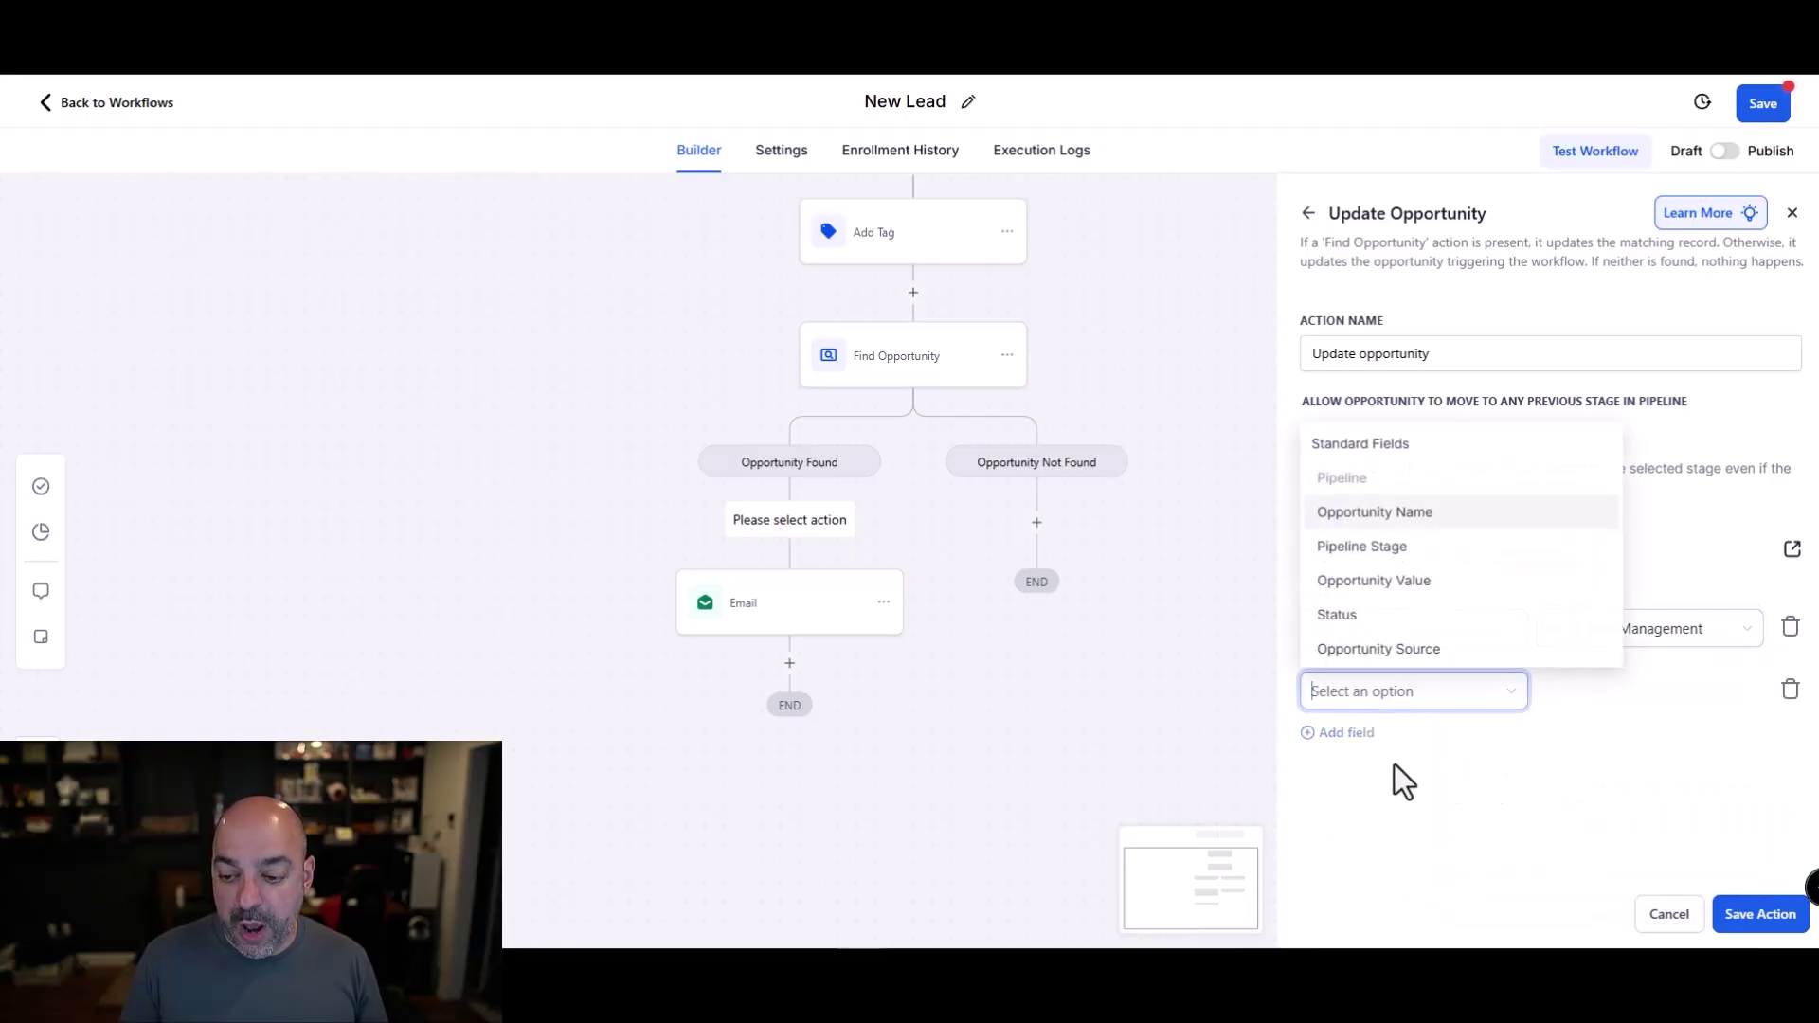
left_click(1411, 547)
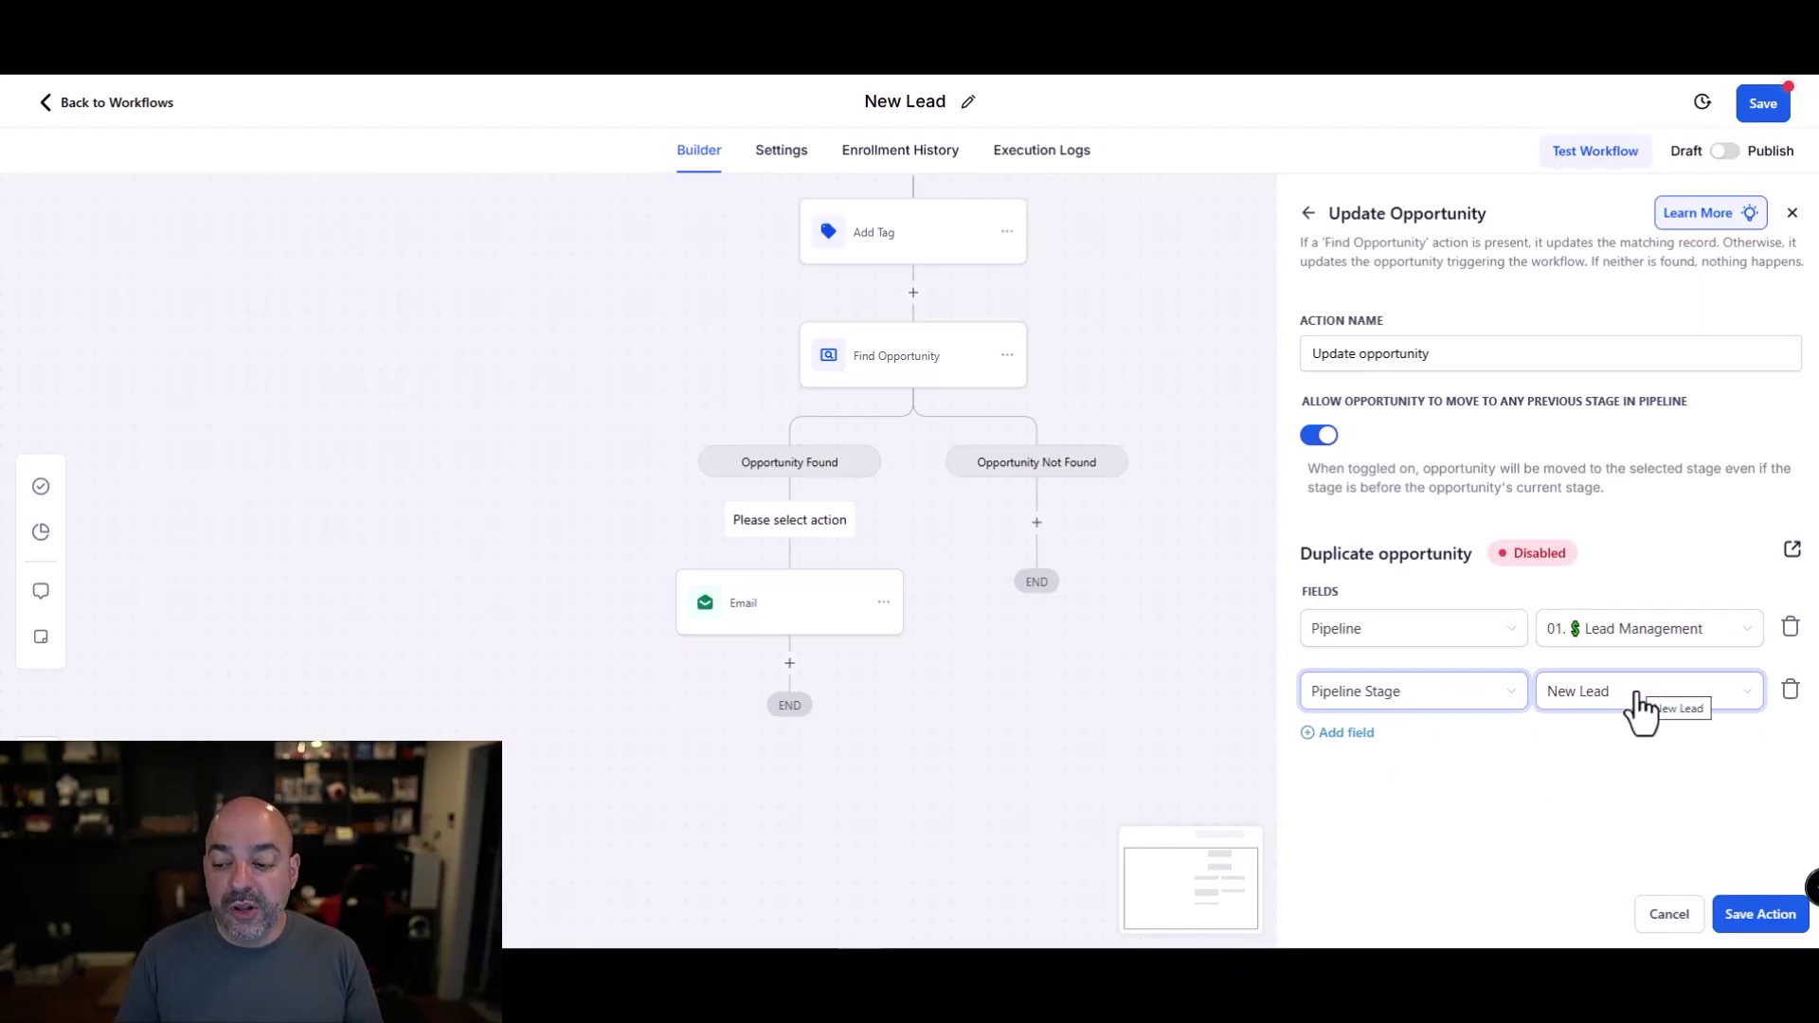
- Add an Opportunity Name field filled with the contact's Full Name variable, {{contact.name}}
left_click(1359, 733)
left_click(1372, 751)
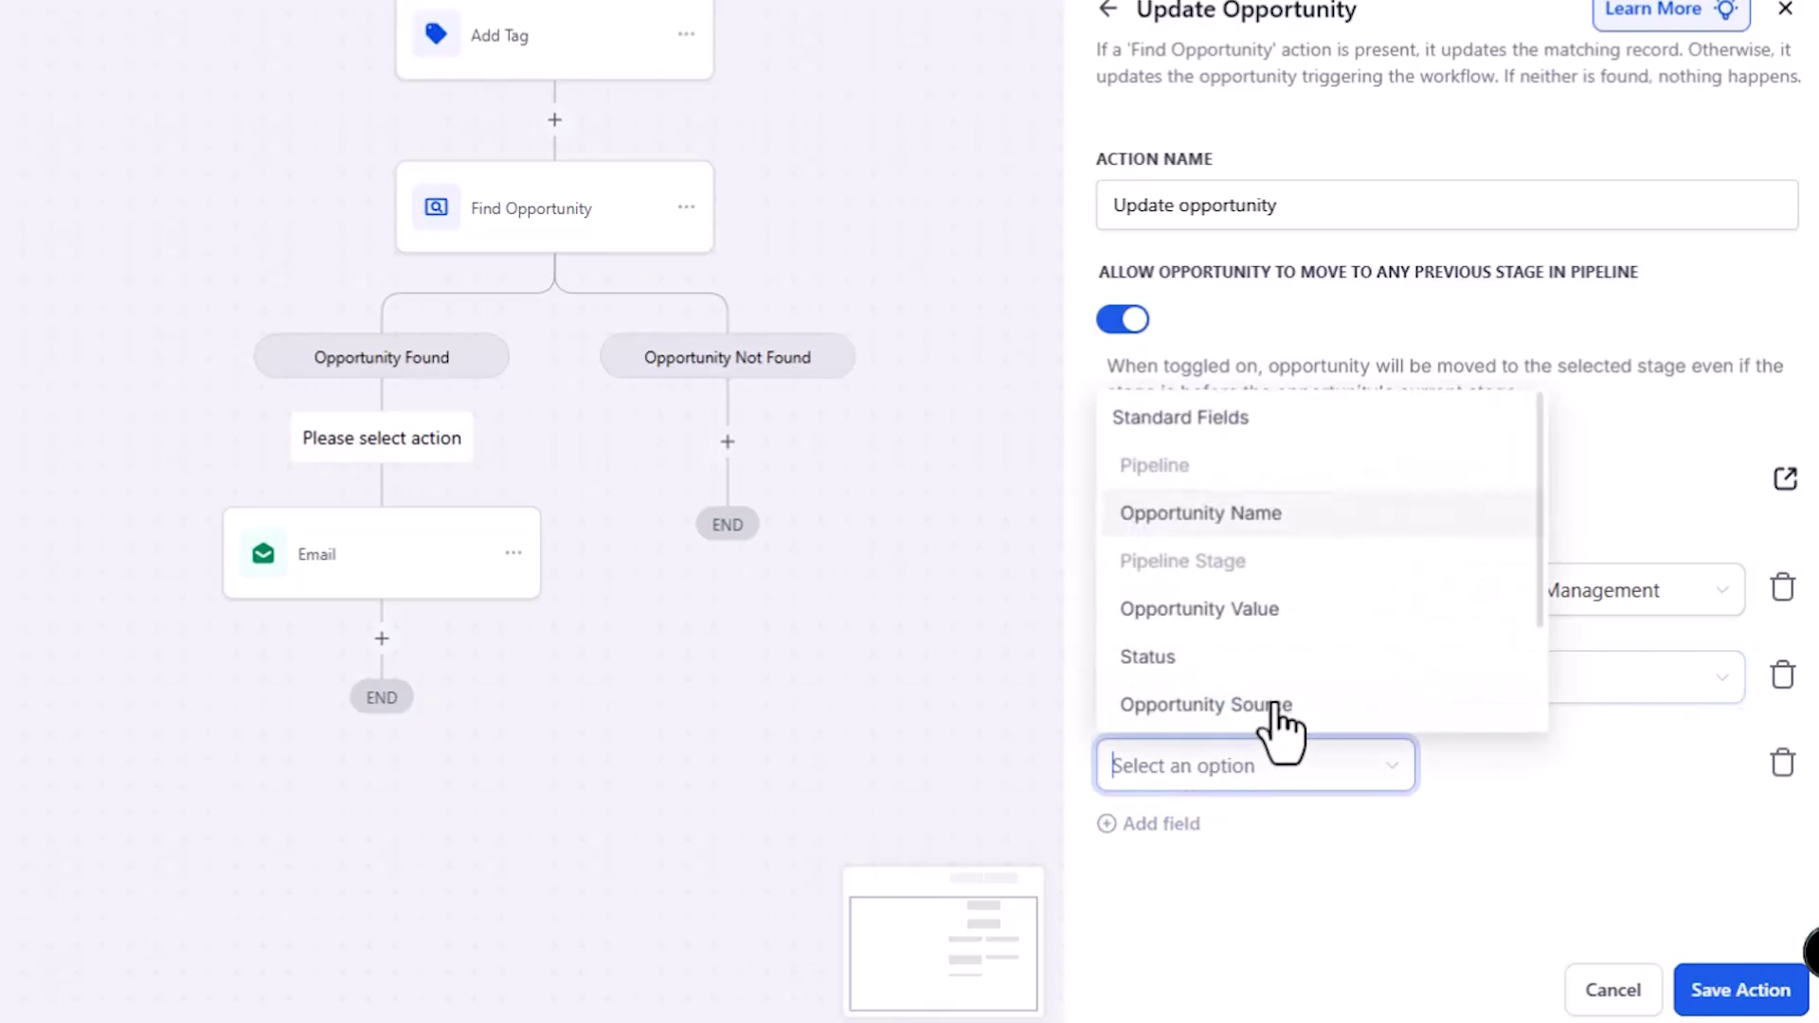
scroll(1426, 663, "down", 2)
scroll(1270, 592, "up", 3)
left_click(1246, 519)
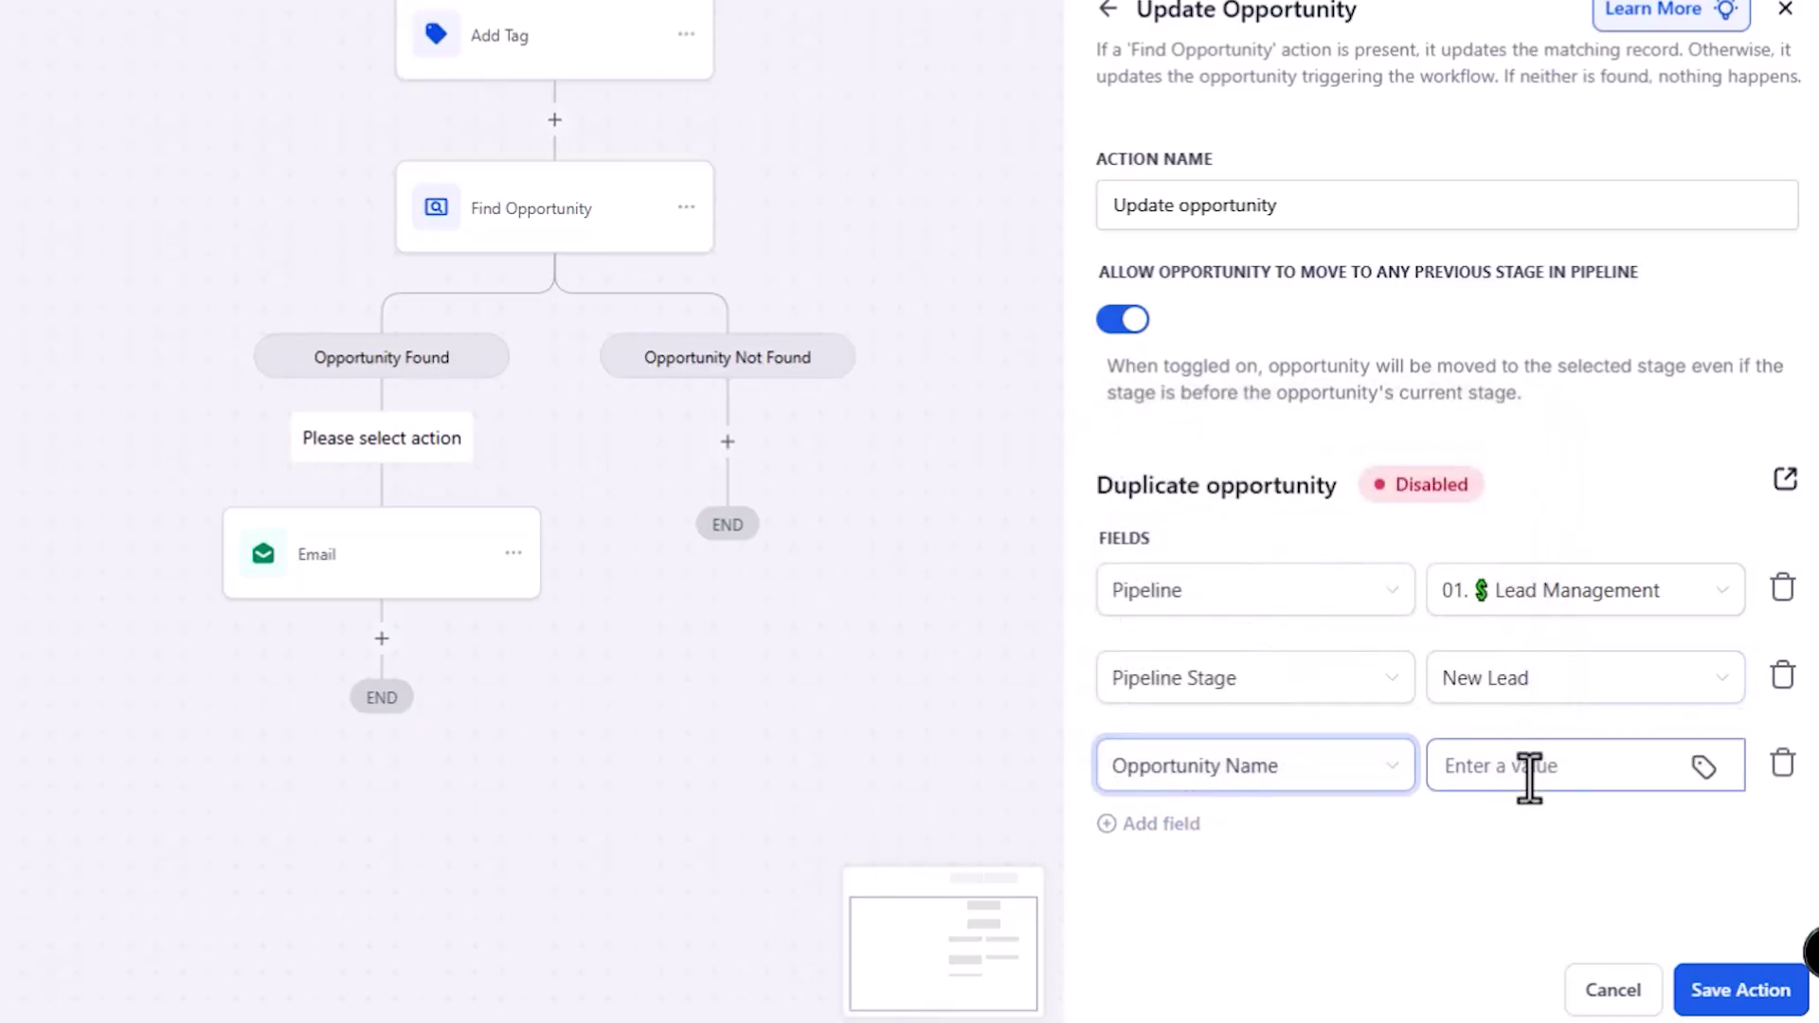
left_click(1529, 767)
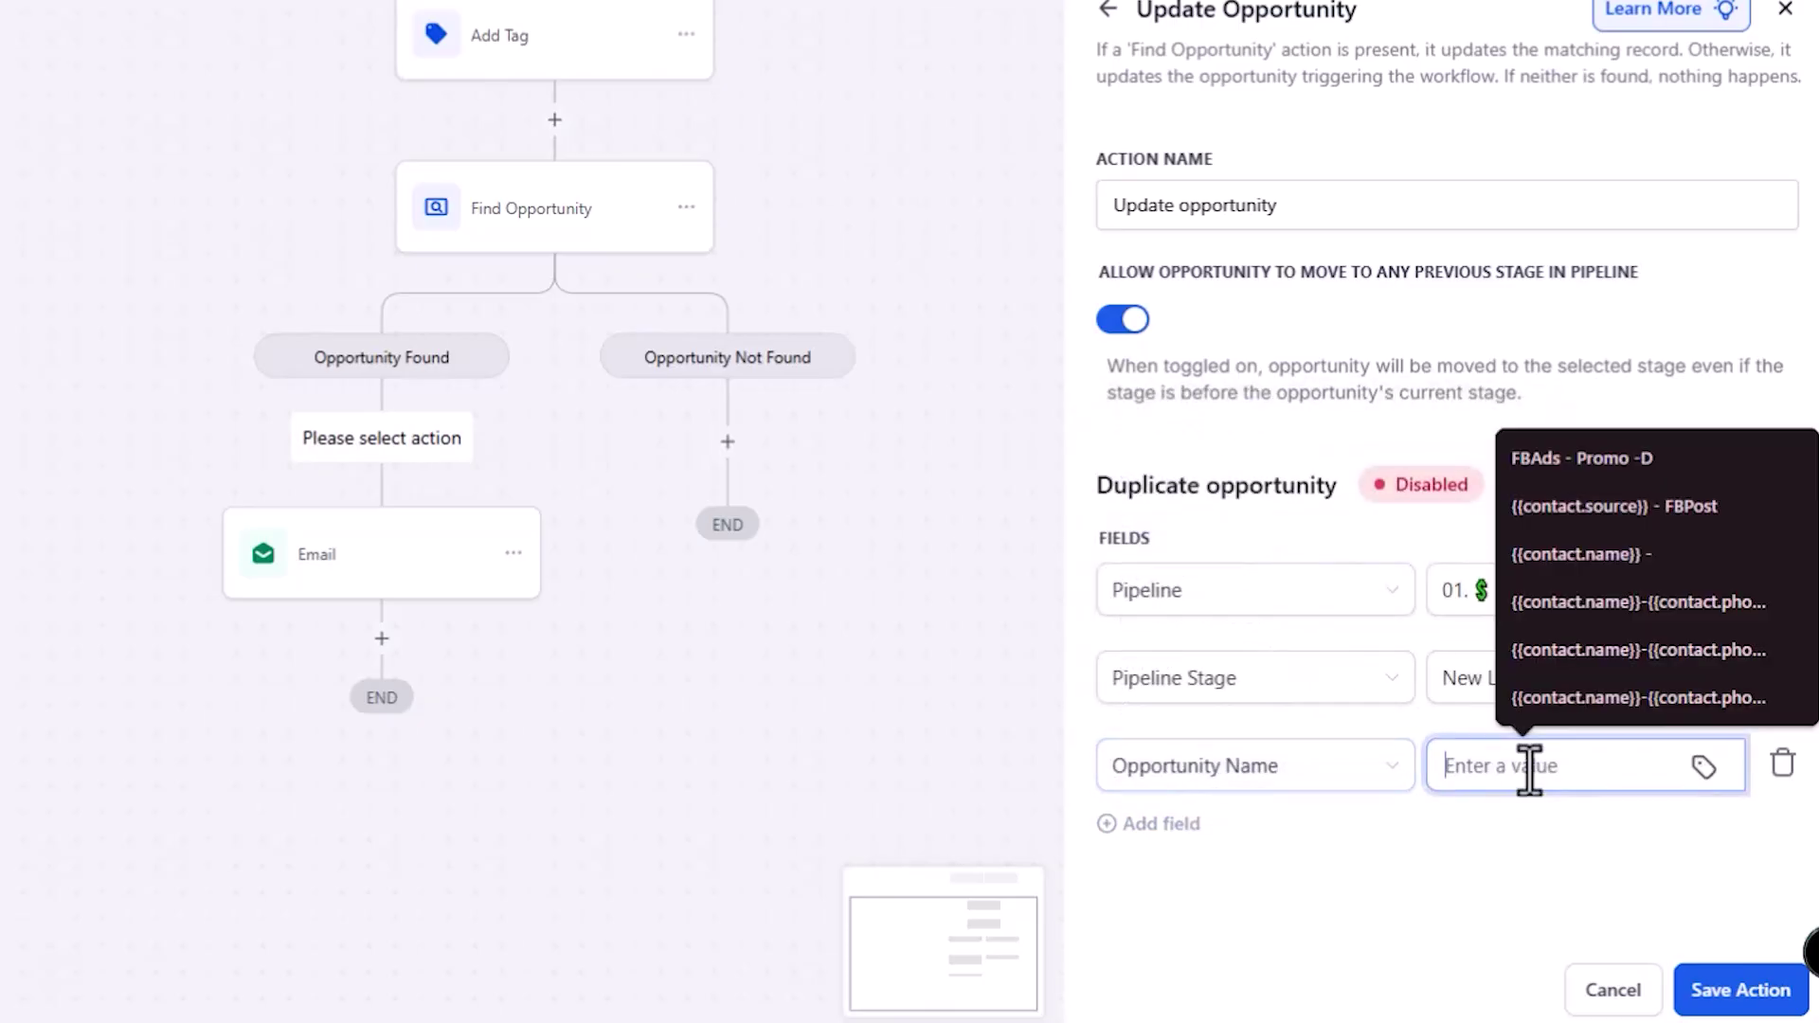
left_click(1703, 767)
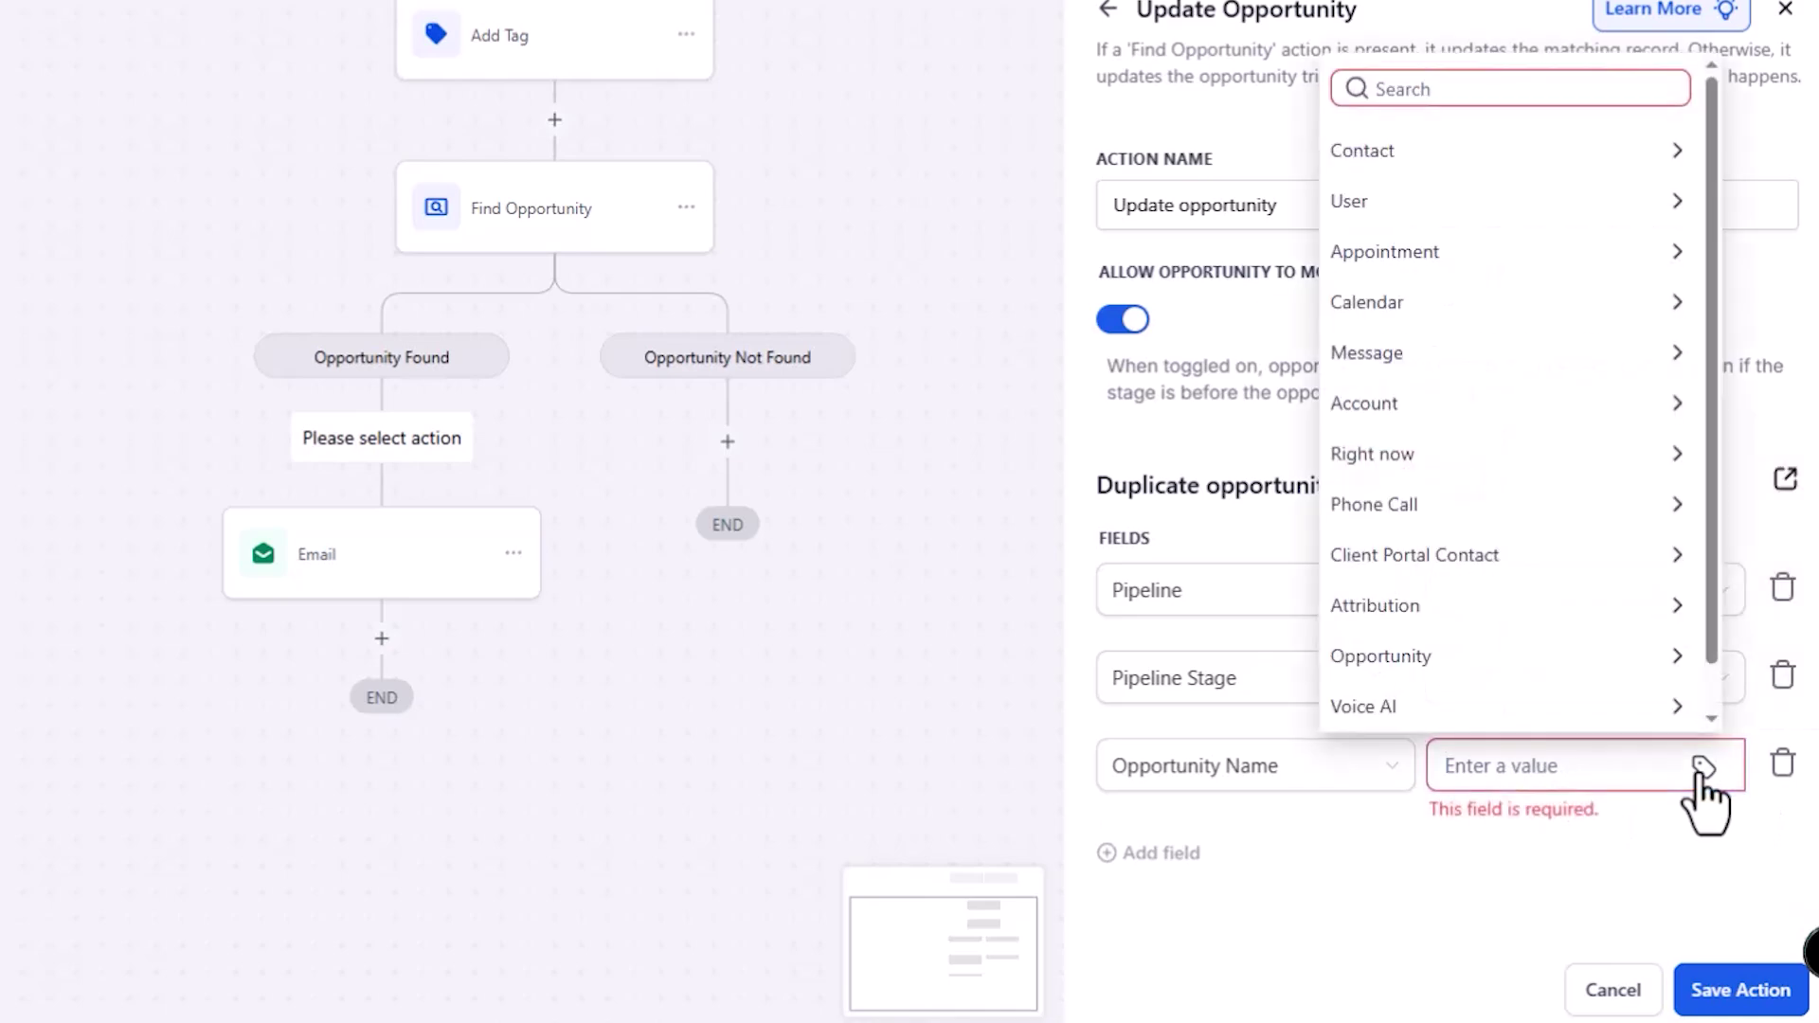
left_click(1529, 154)
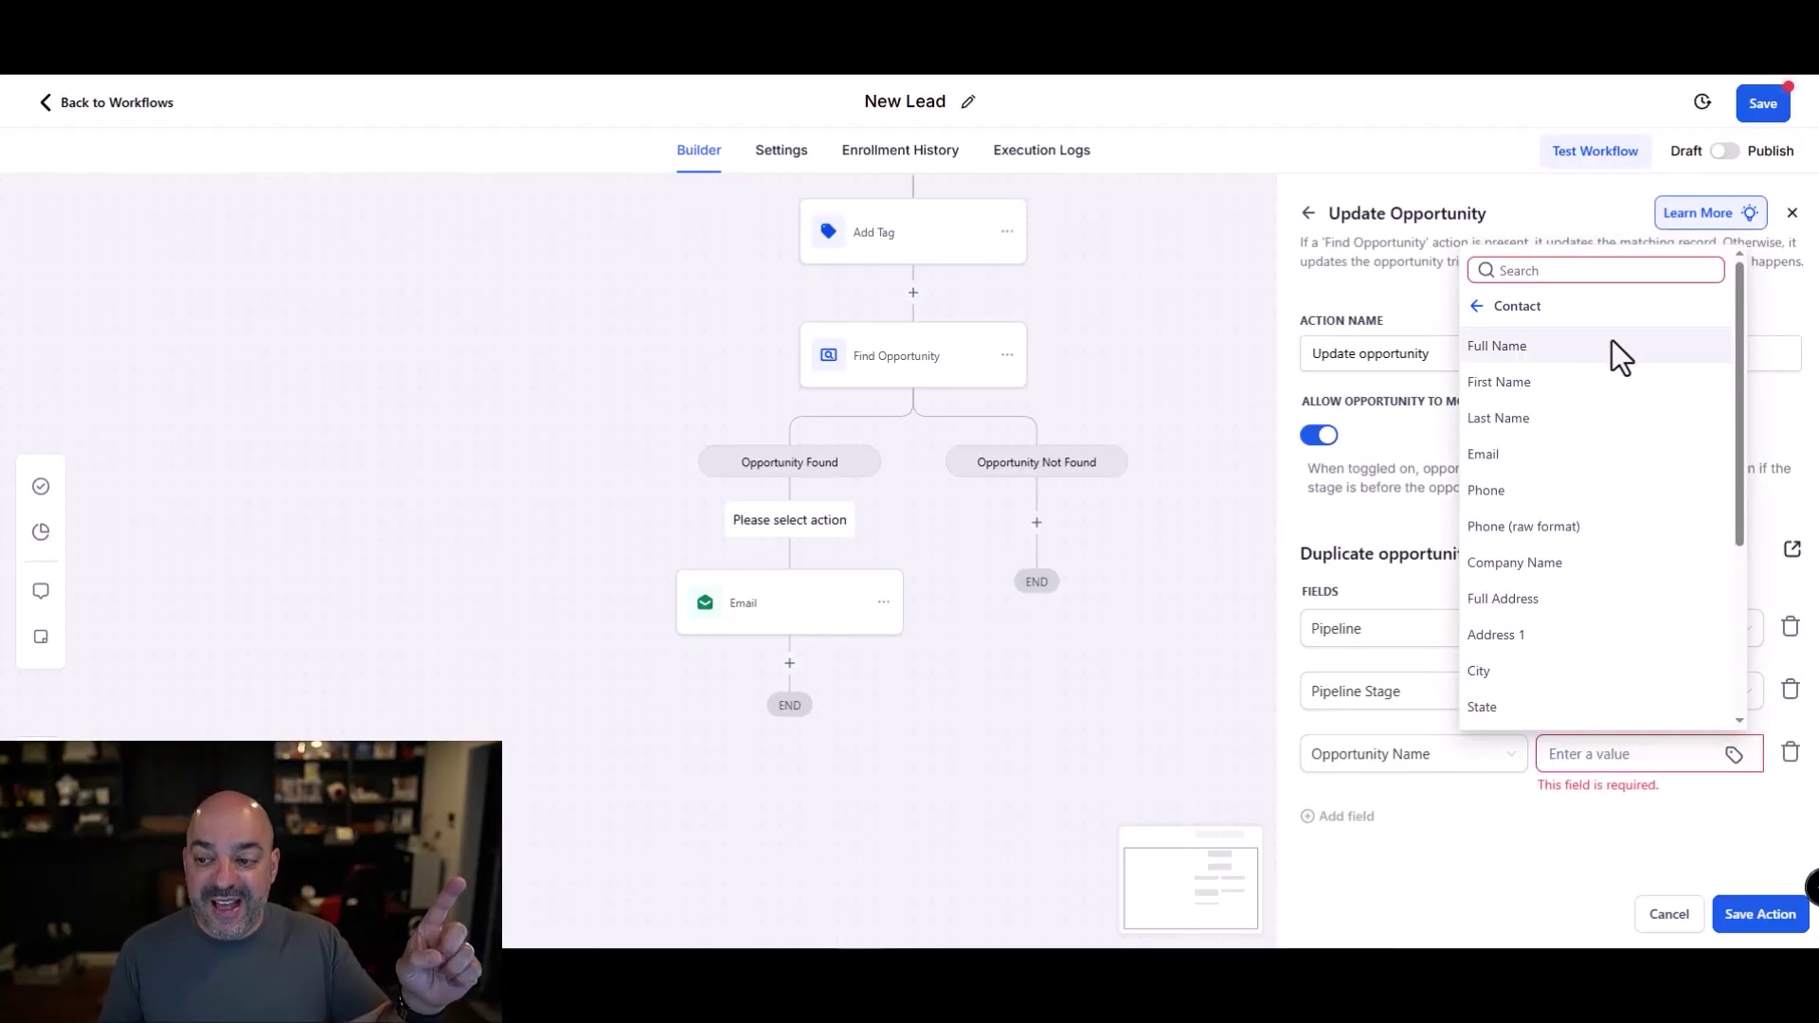
left_click(1611, 352)
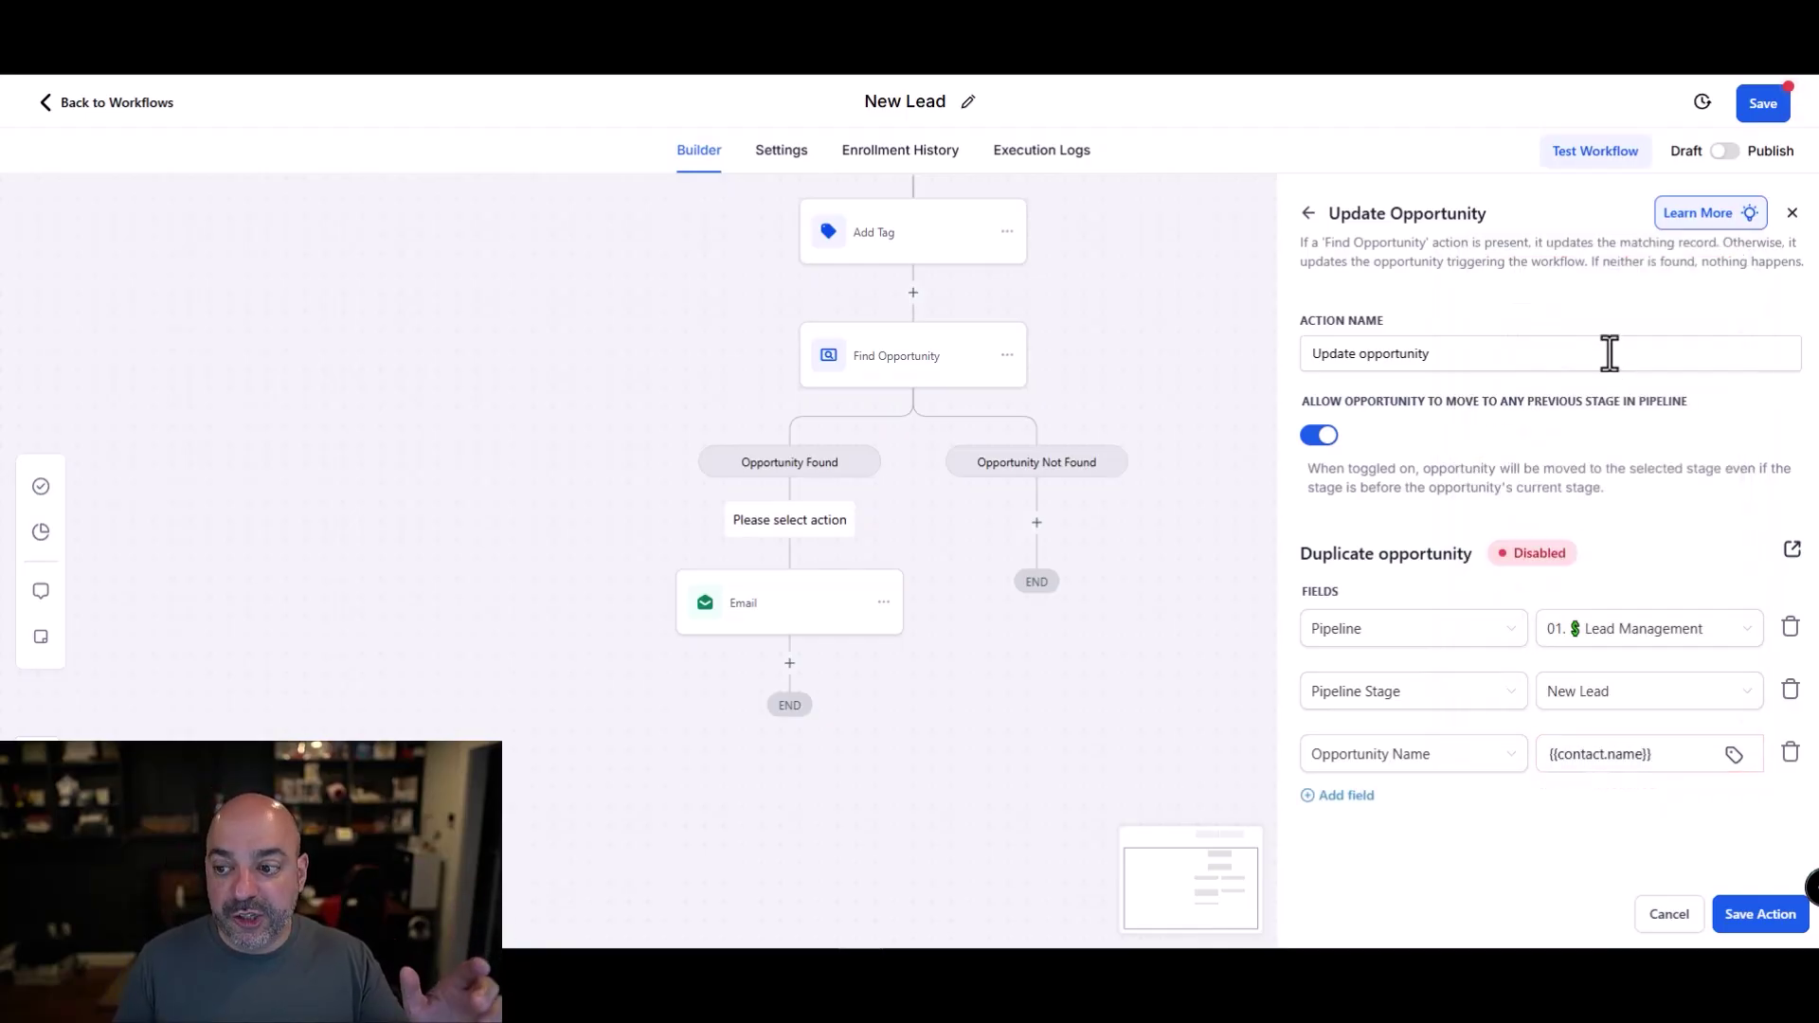
- Append " - " and a second contact variable to the Opportunity Name value, and save the Update Opportunity action
left_click(1676, 768)
type("-")
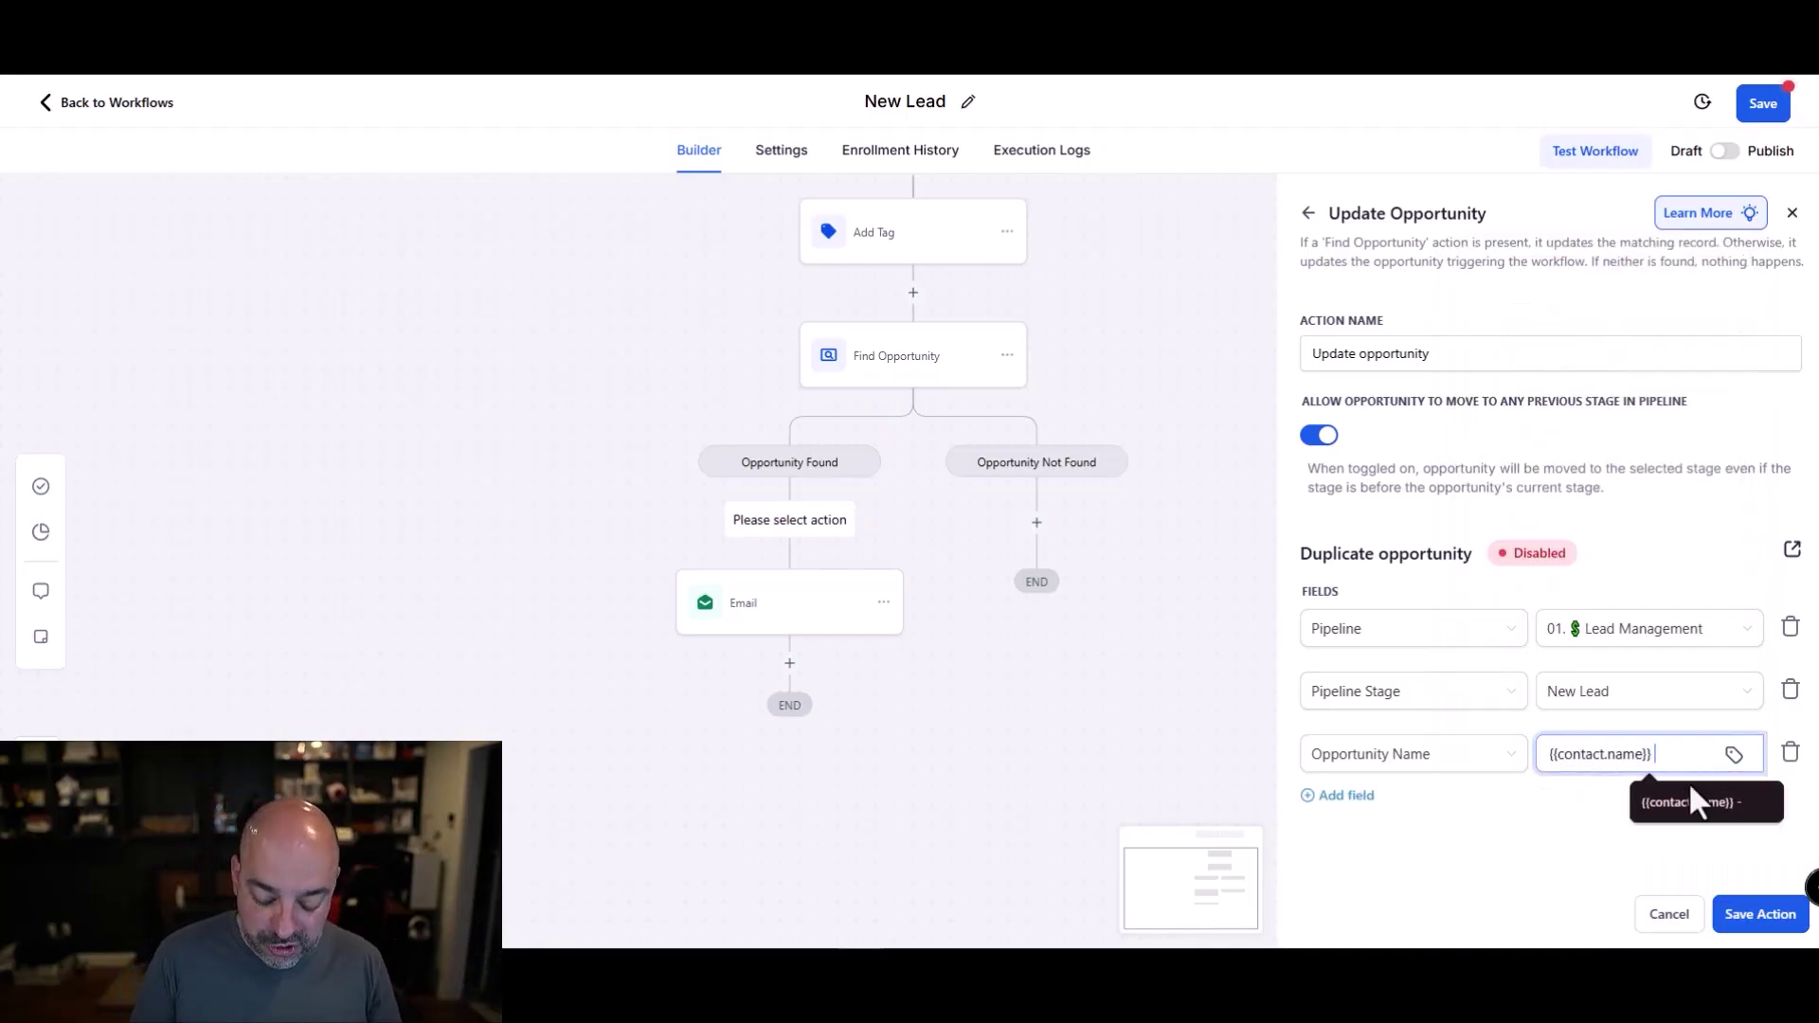
left_click(1733, 755)
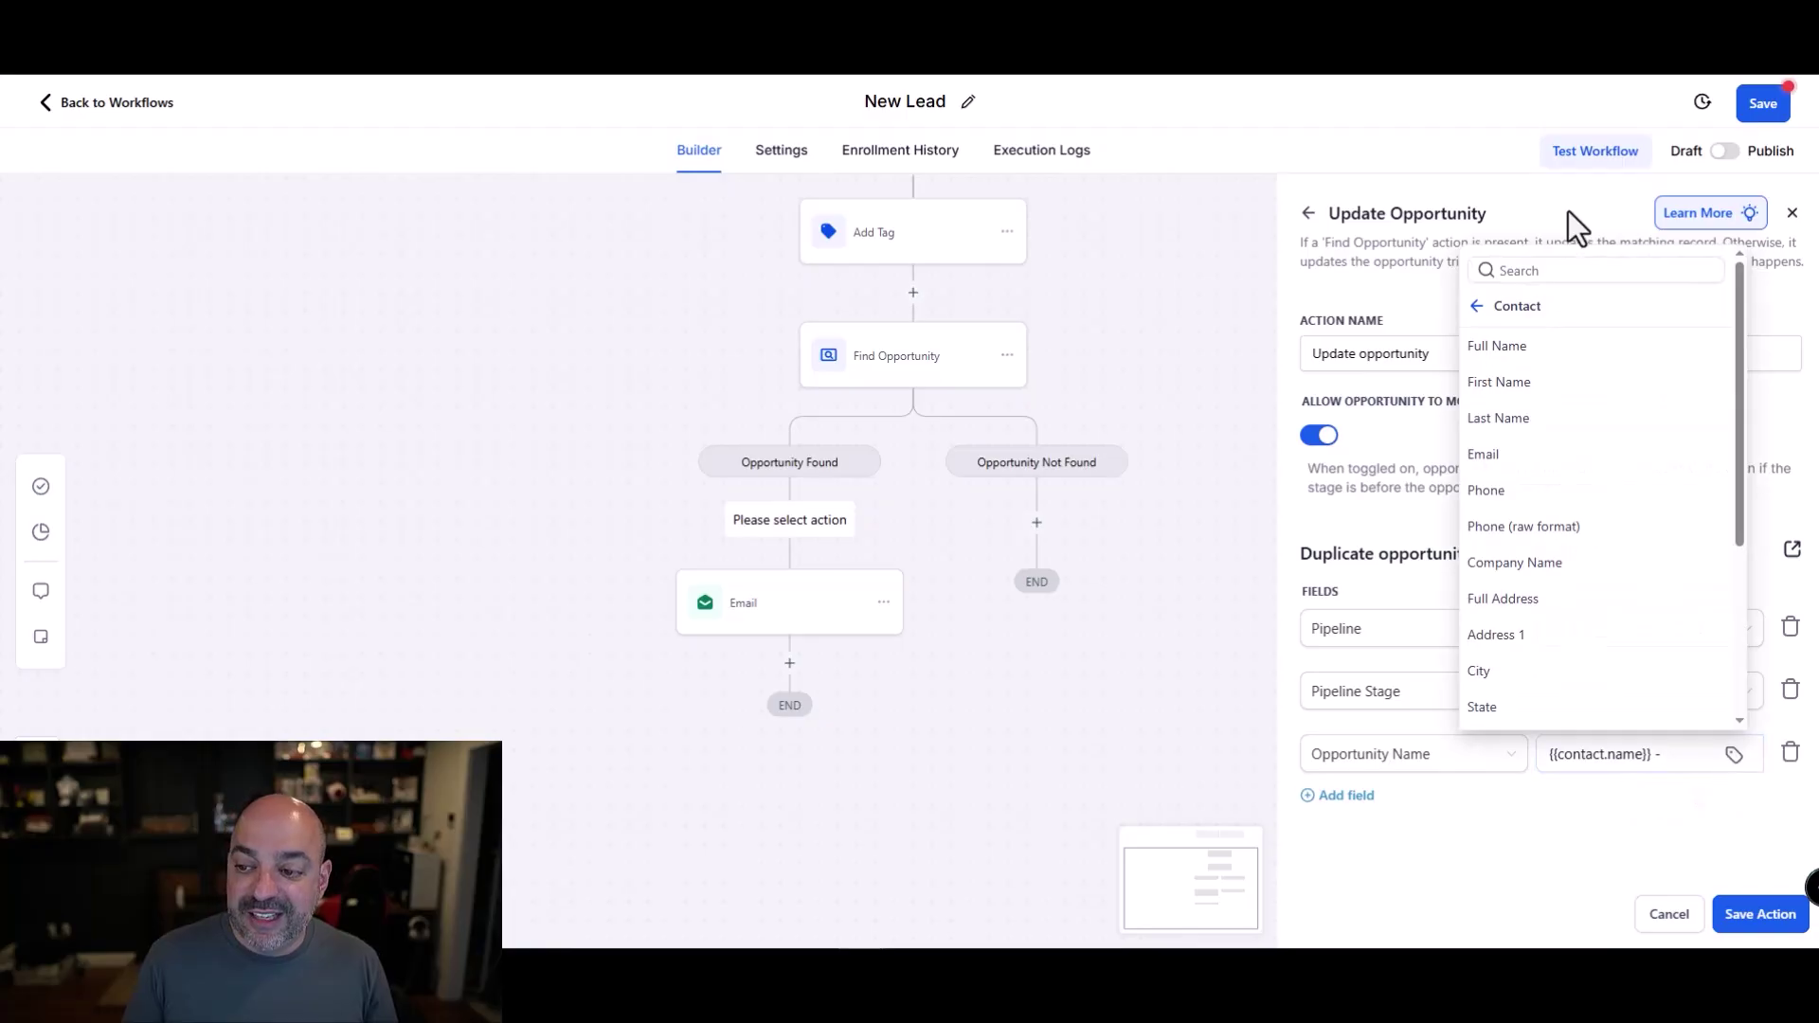
left_click(1577, 574)
left_click(1759, 913)
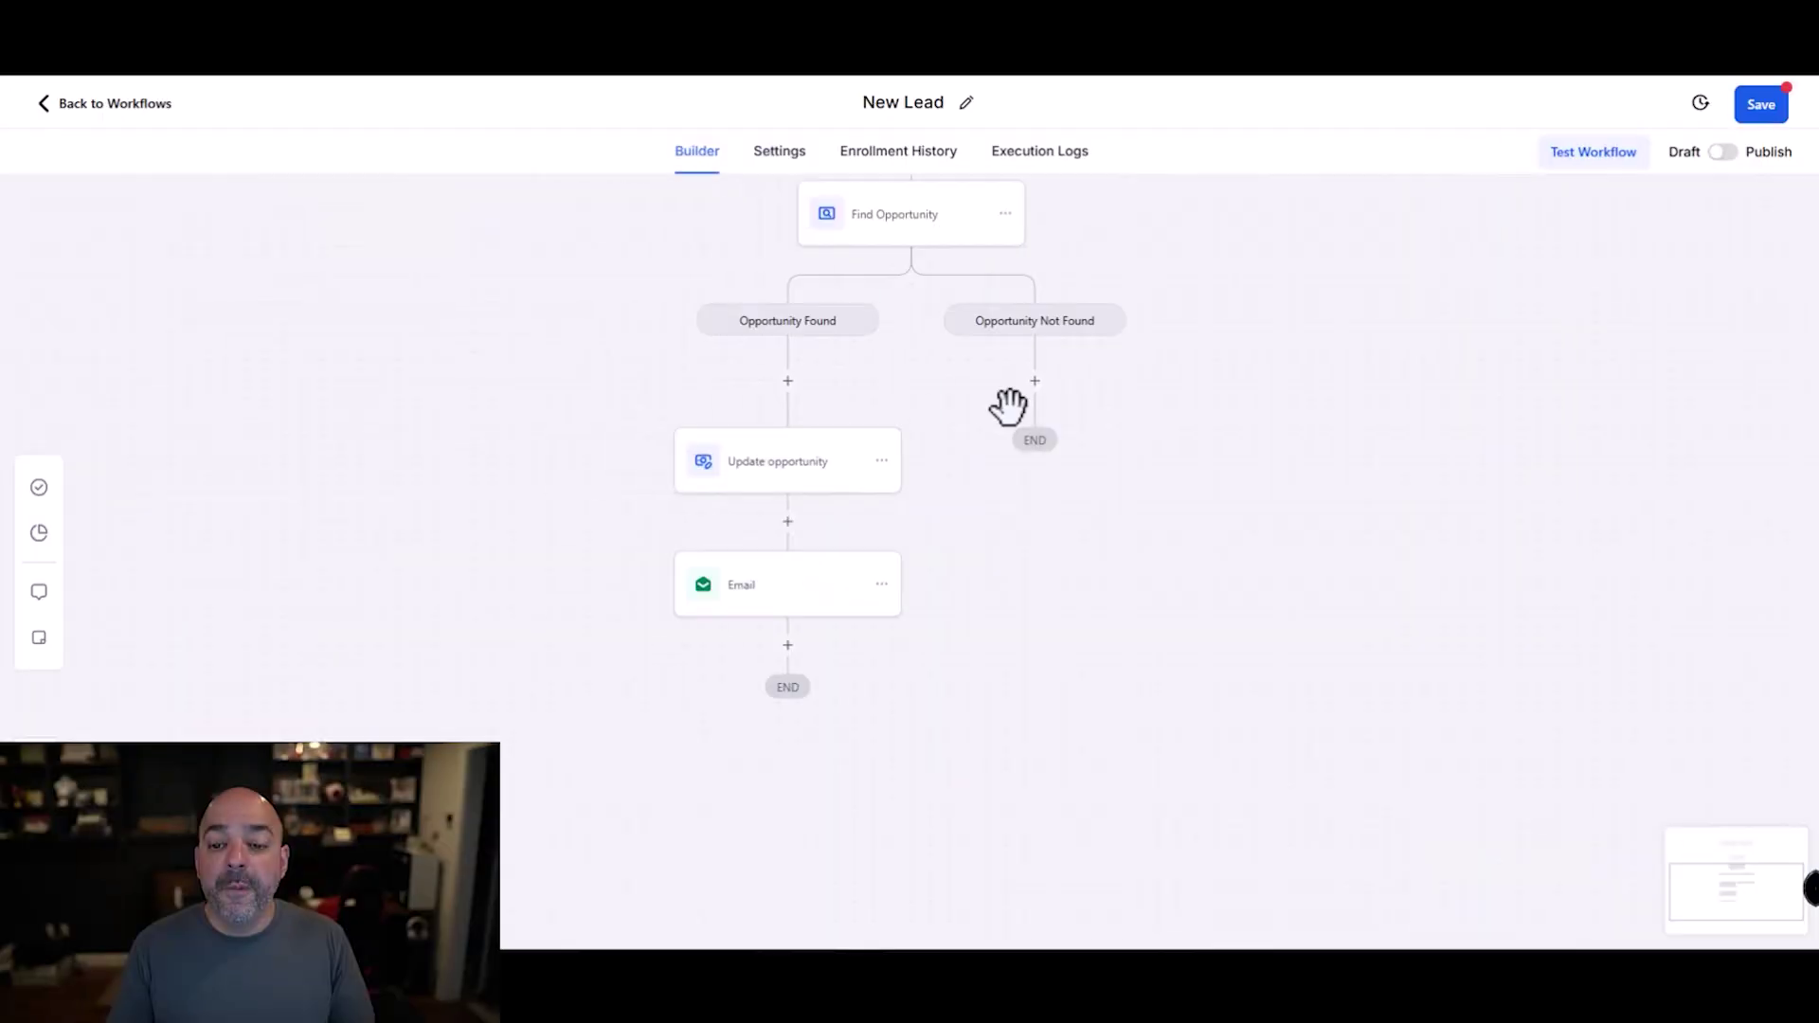
- Search the actions for "create" and choose Create Opportunity for the Opportunity Not Found branch
left_click(1036, 381)
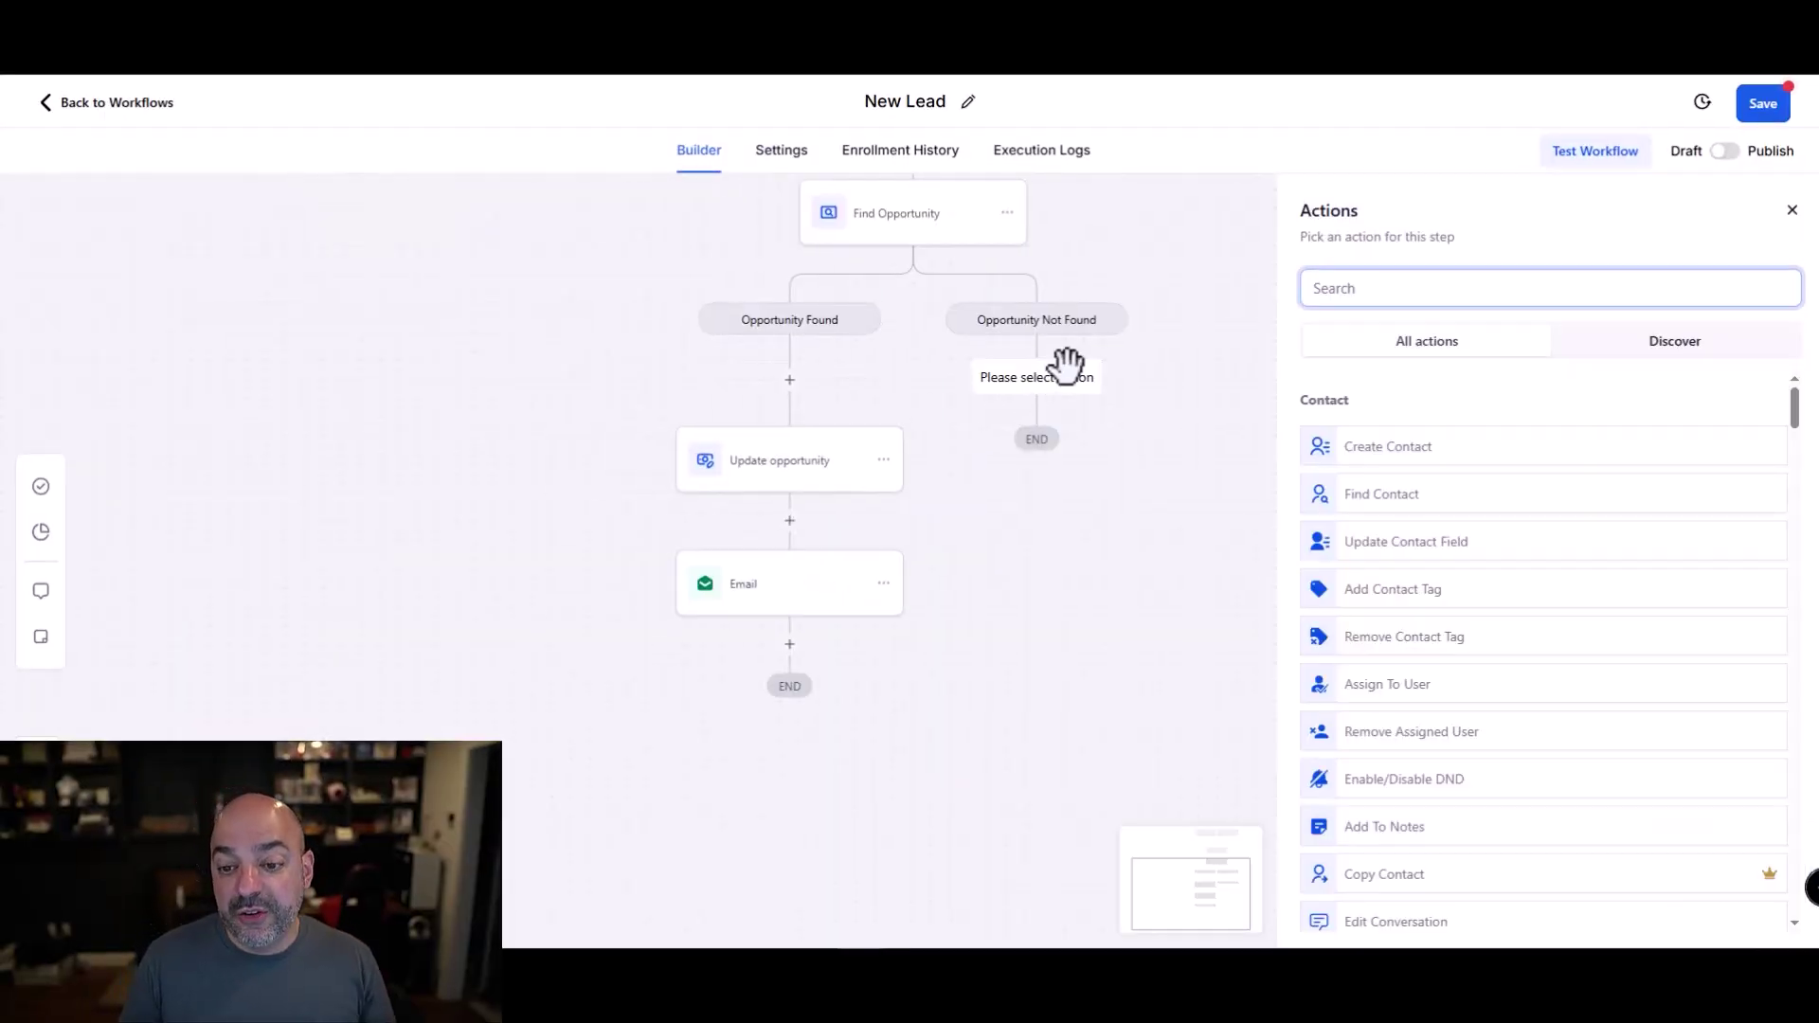
type("create")
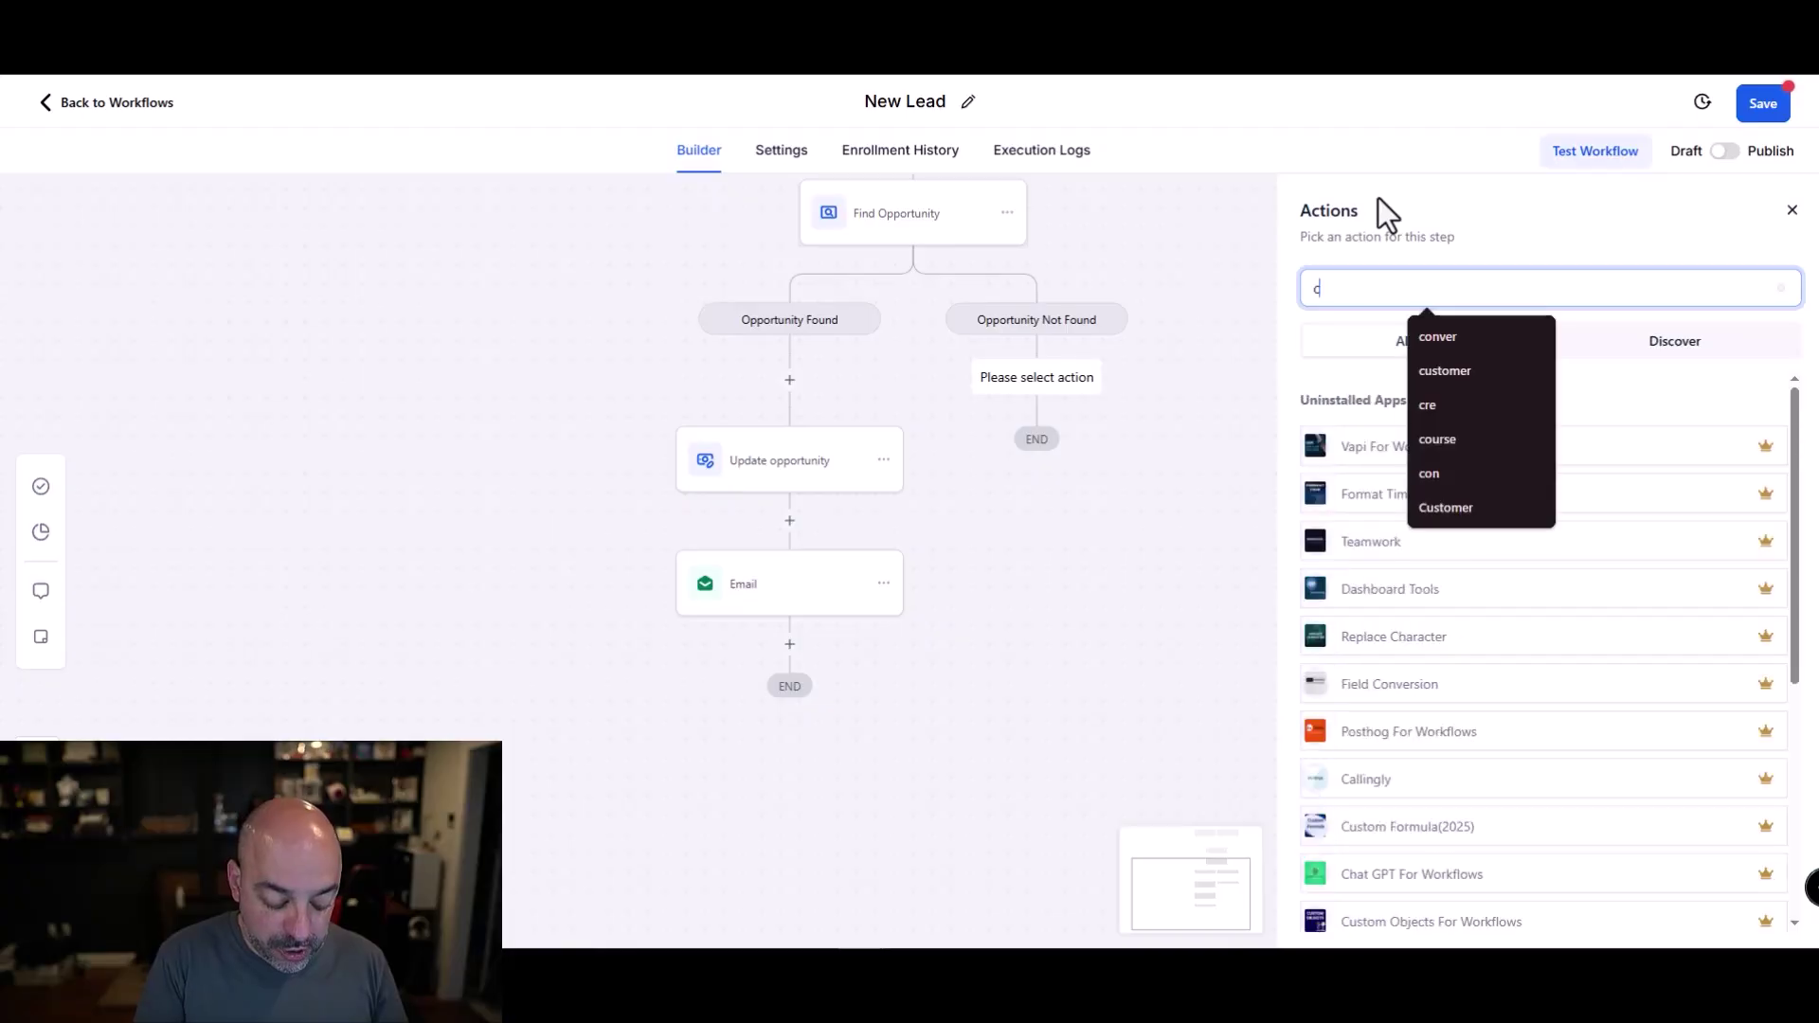
left_click(1450, 634)
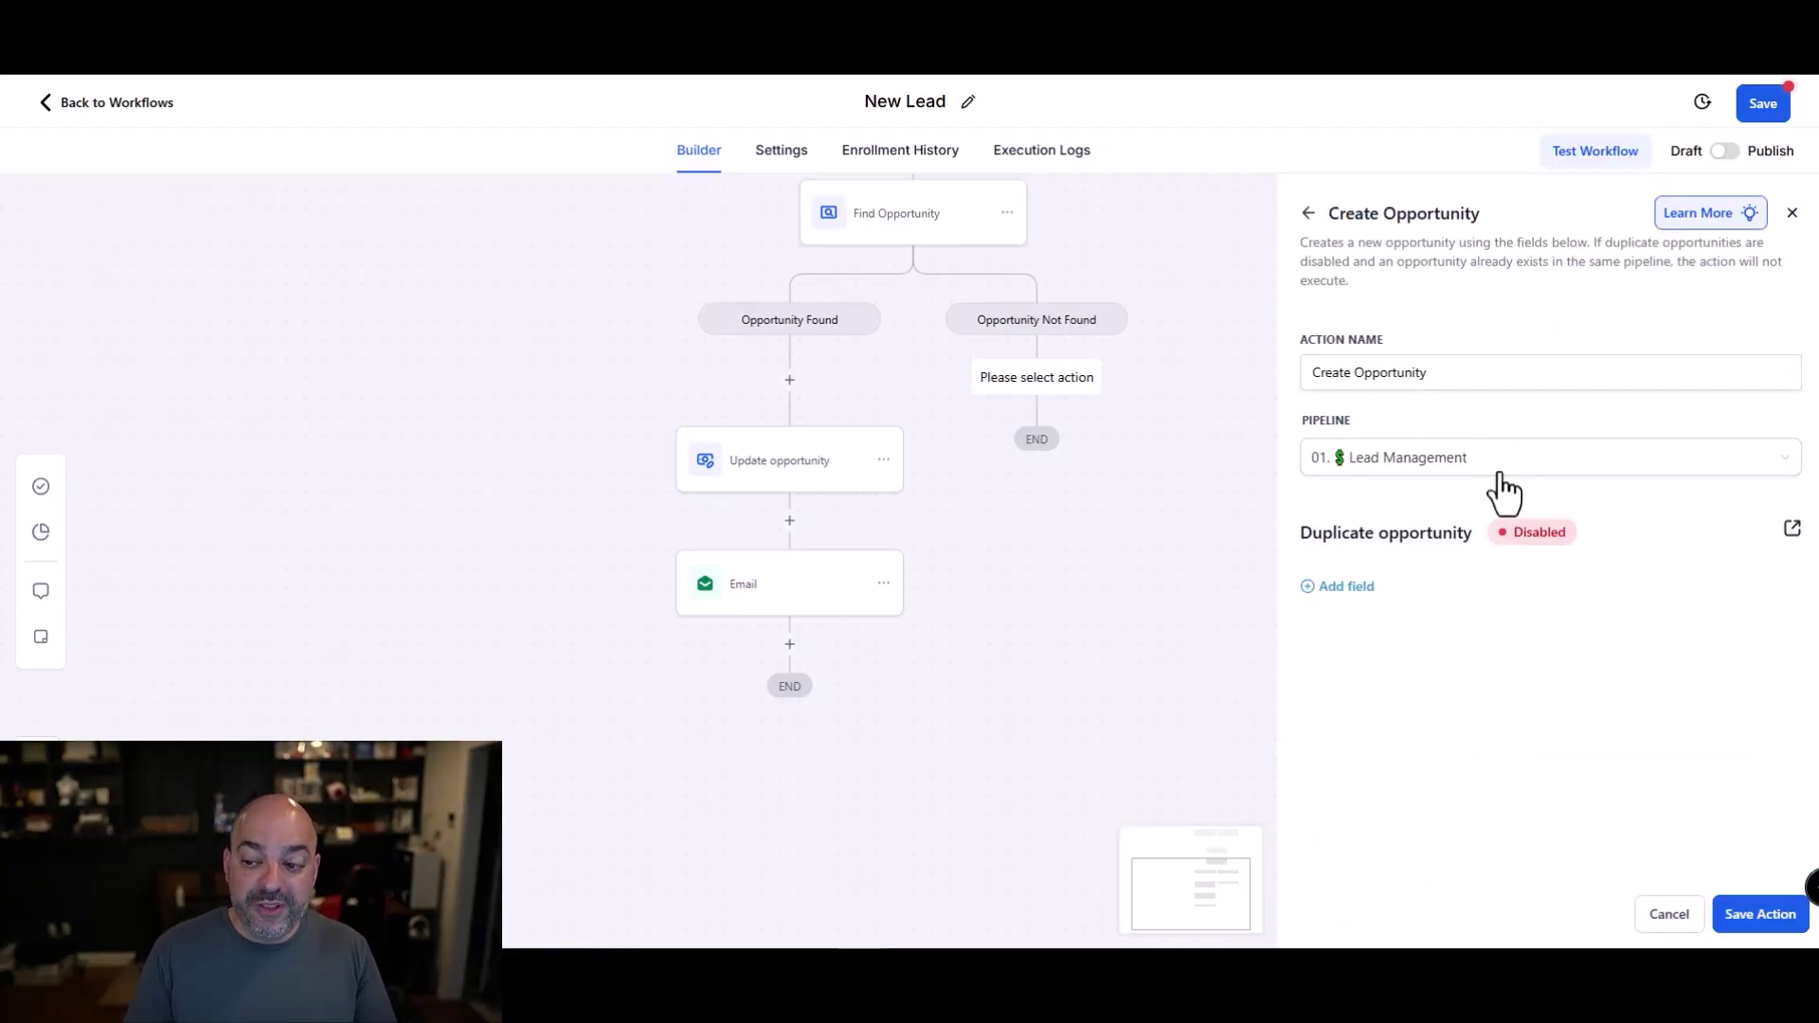
left_click(1308, 212)
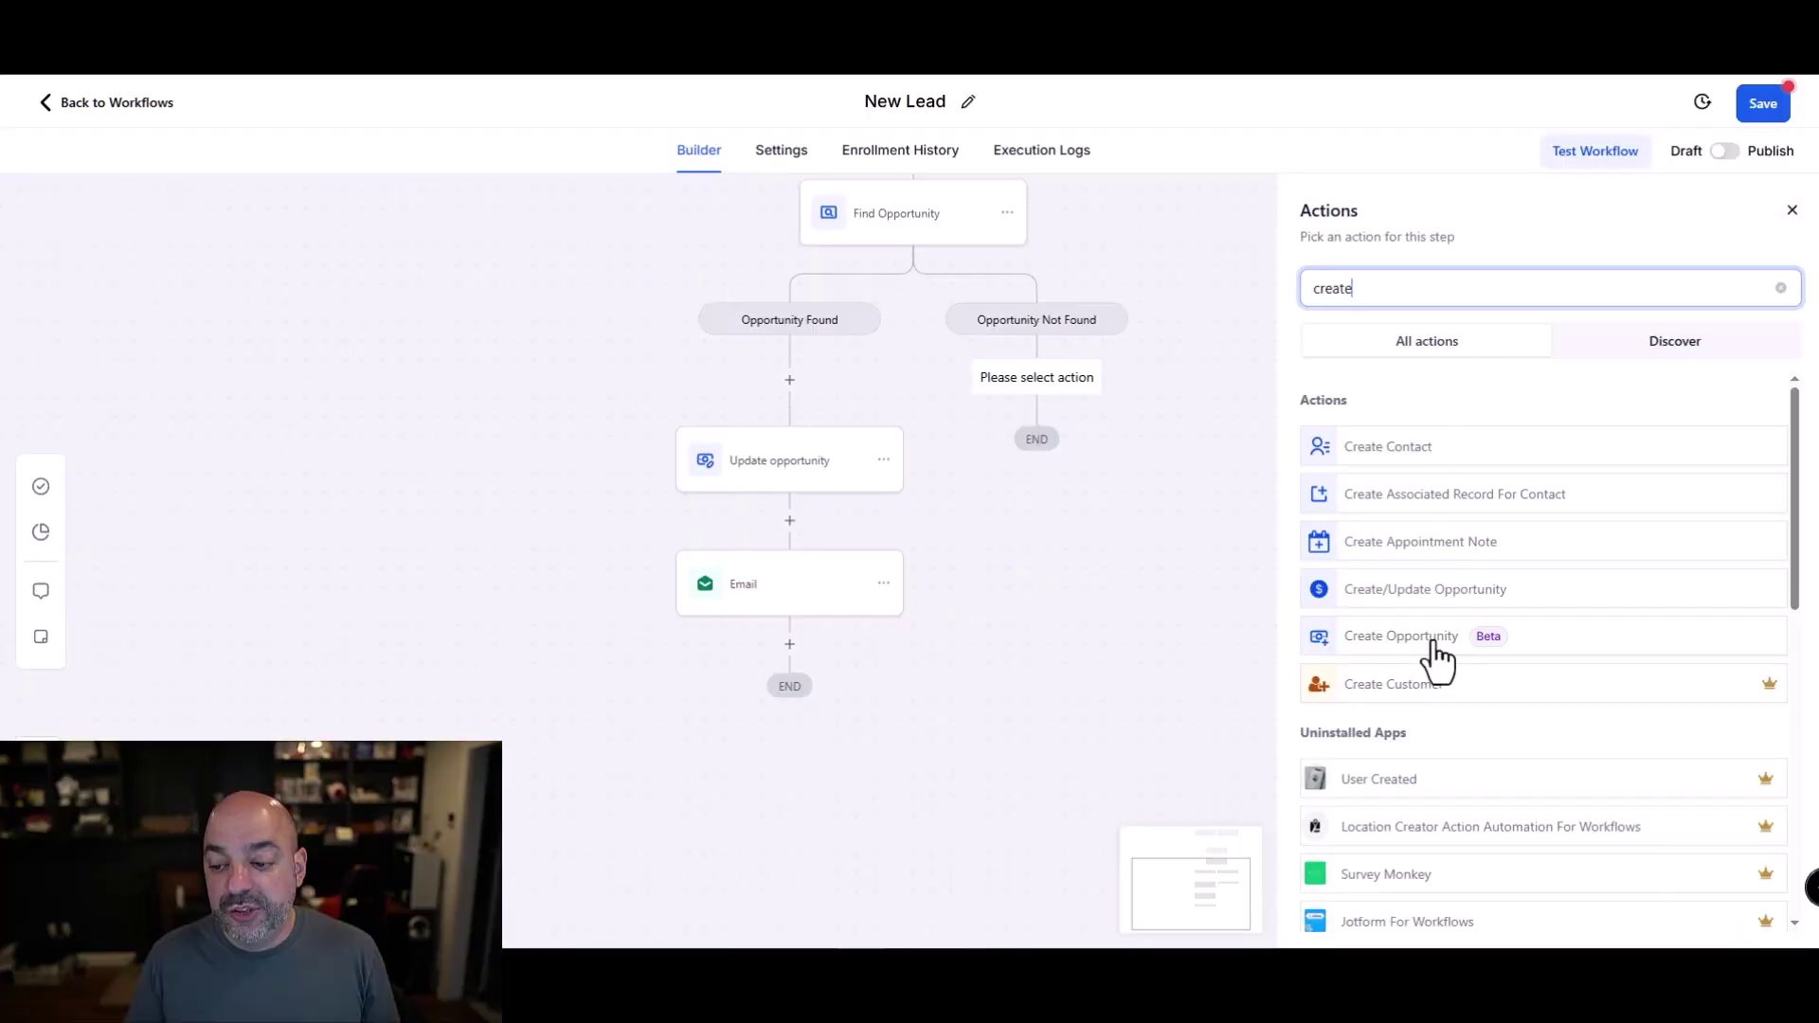
left_click(1278, 625)
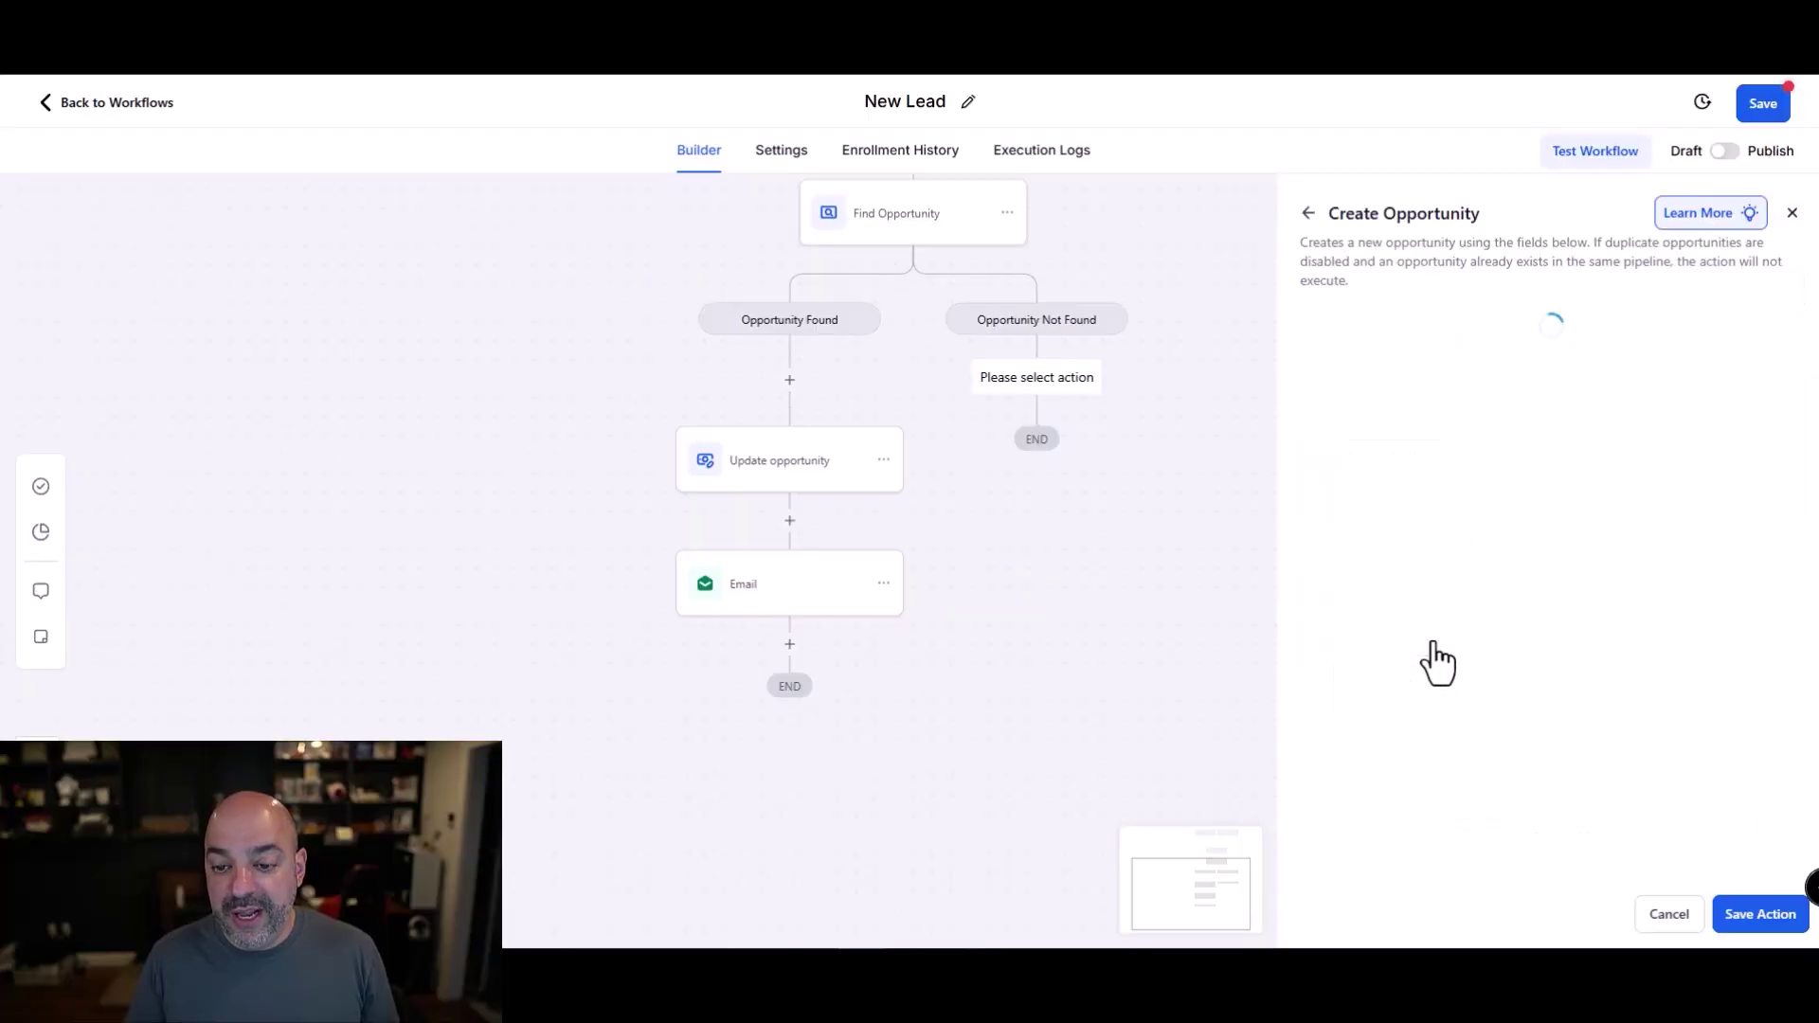
- Add a Pipeline Stage field set to New Lead to the Create Opportunity action
left_click(1344, 591)
left_click(1352, 609)
left_click(1391, 689)
left_click(1474, 613)
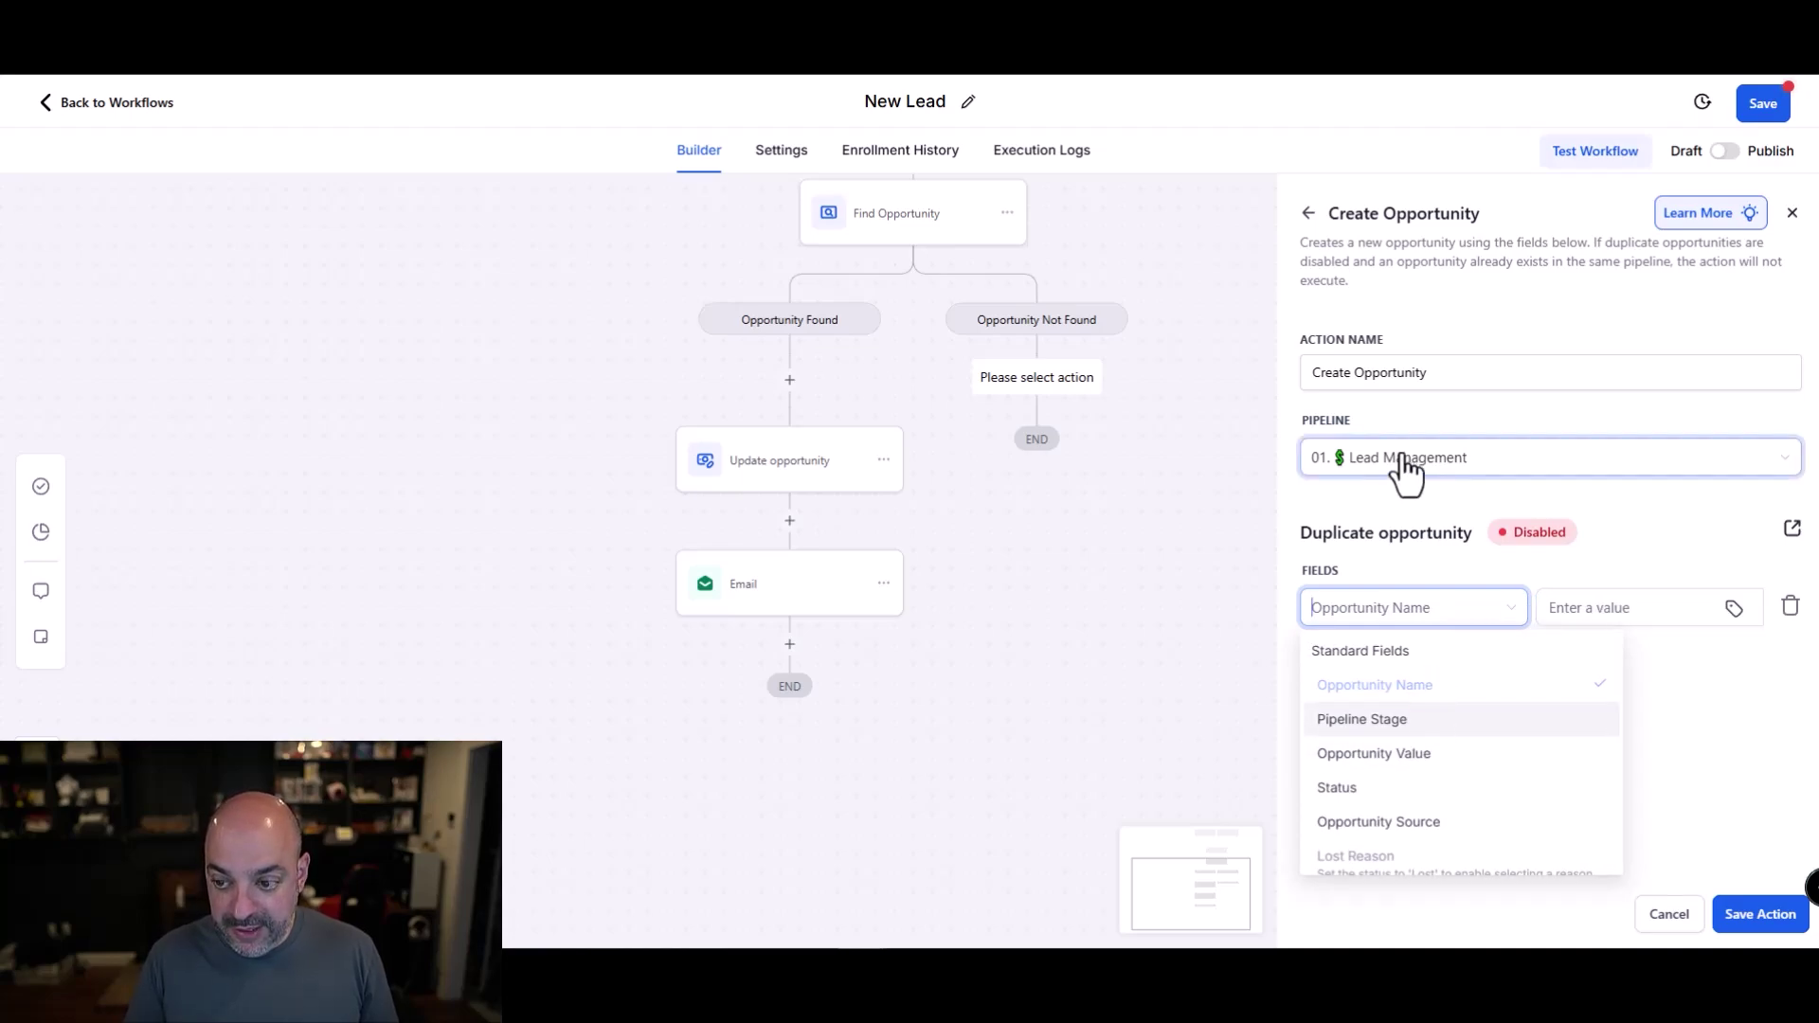
left_click(1367, 720)
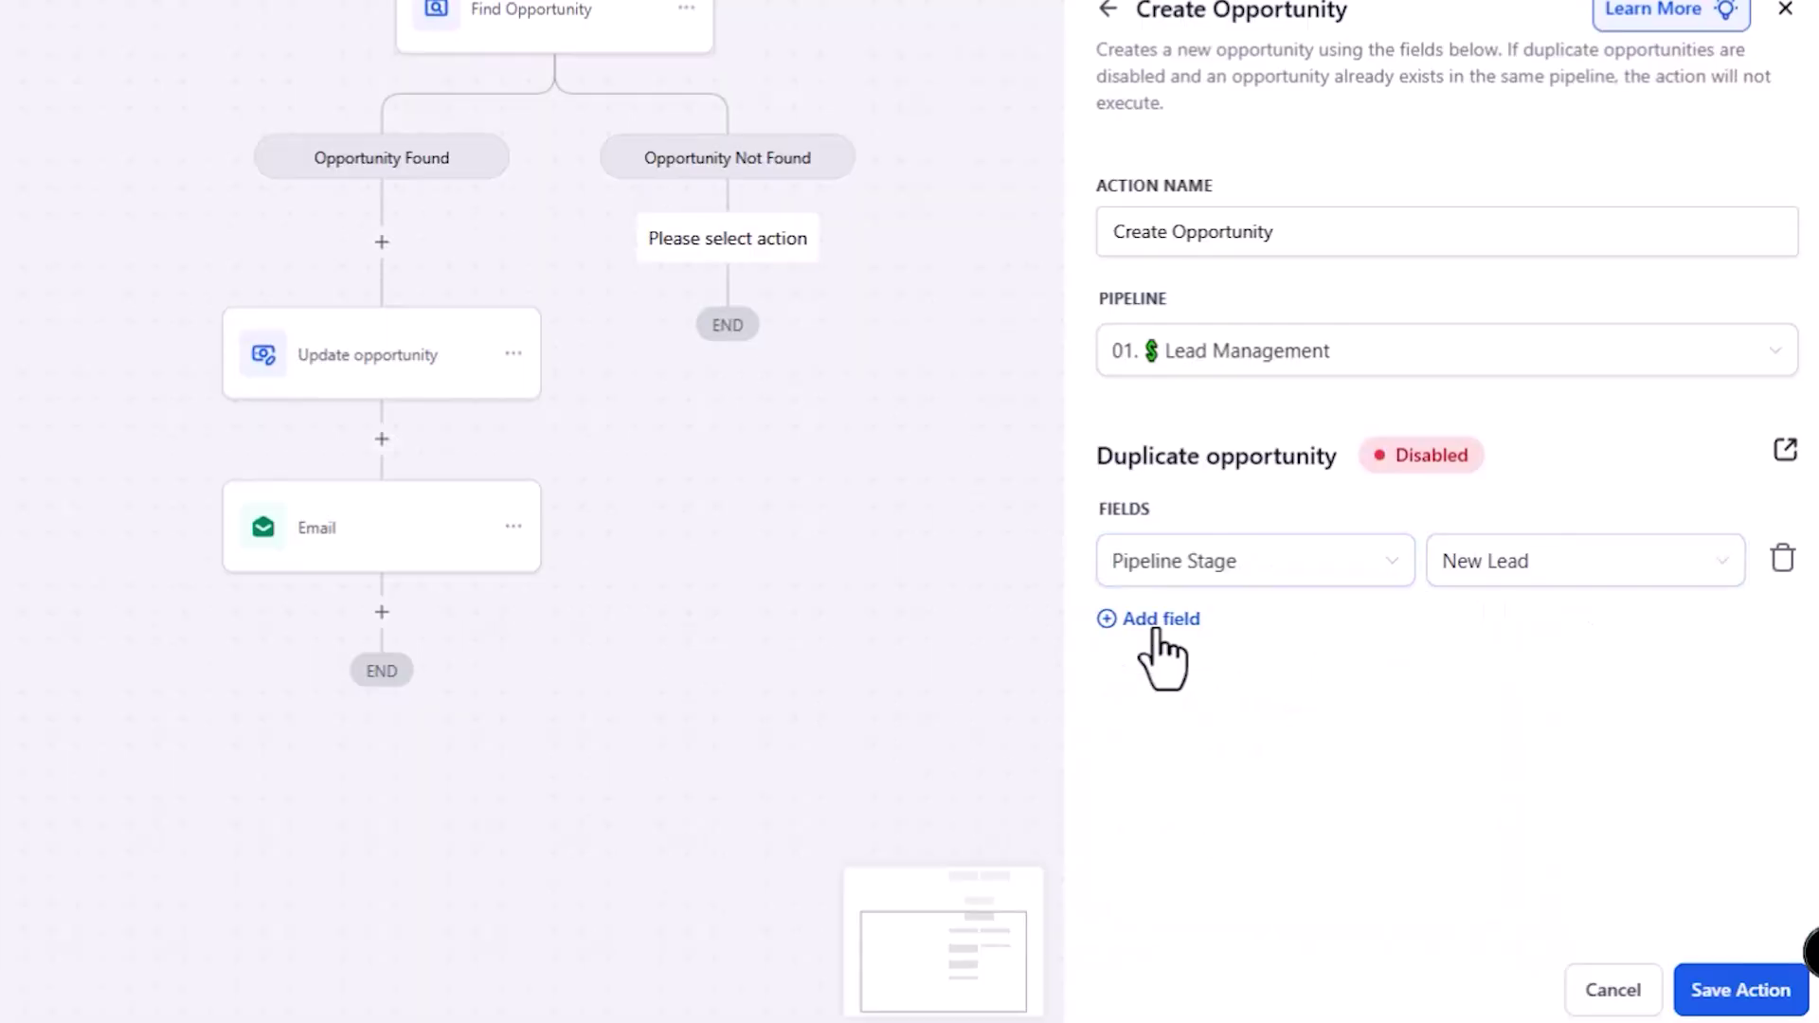
- Add an Opportunity Name field with "{{contact.name}} - " followed by the contact's Phone variable
left_click(1340, 649)
left_click(1352, 668)
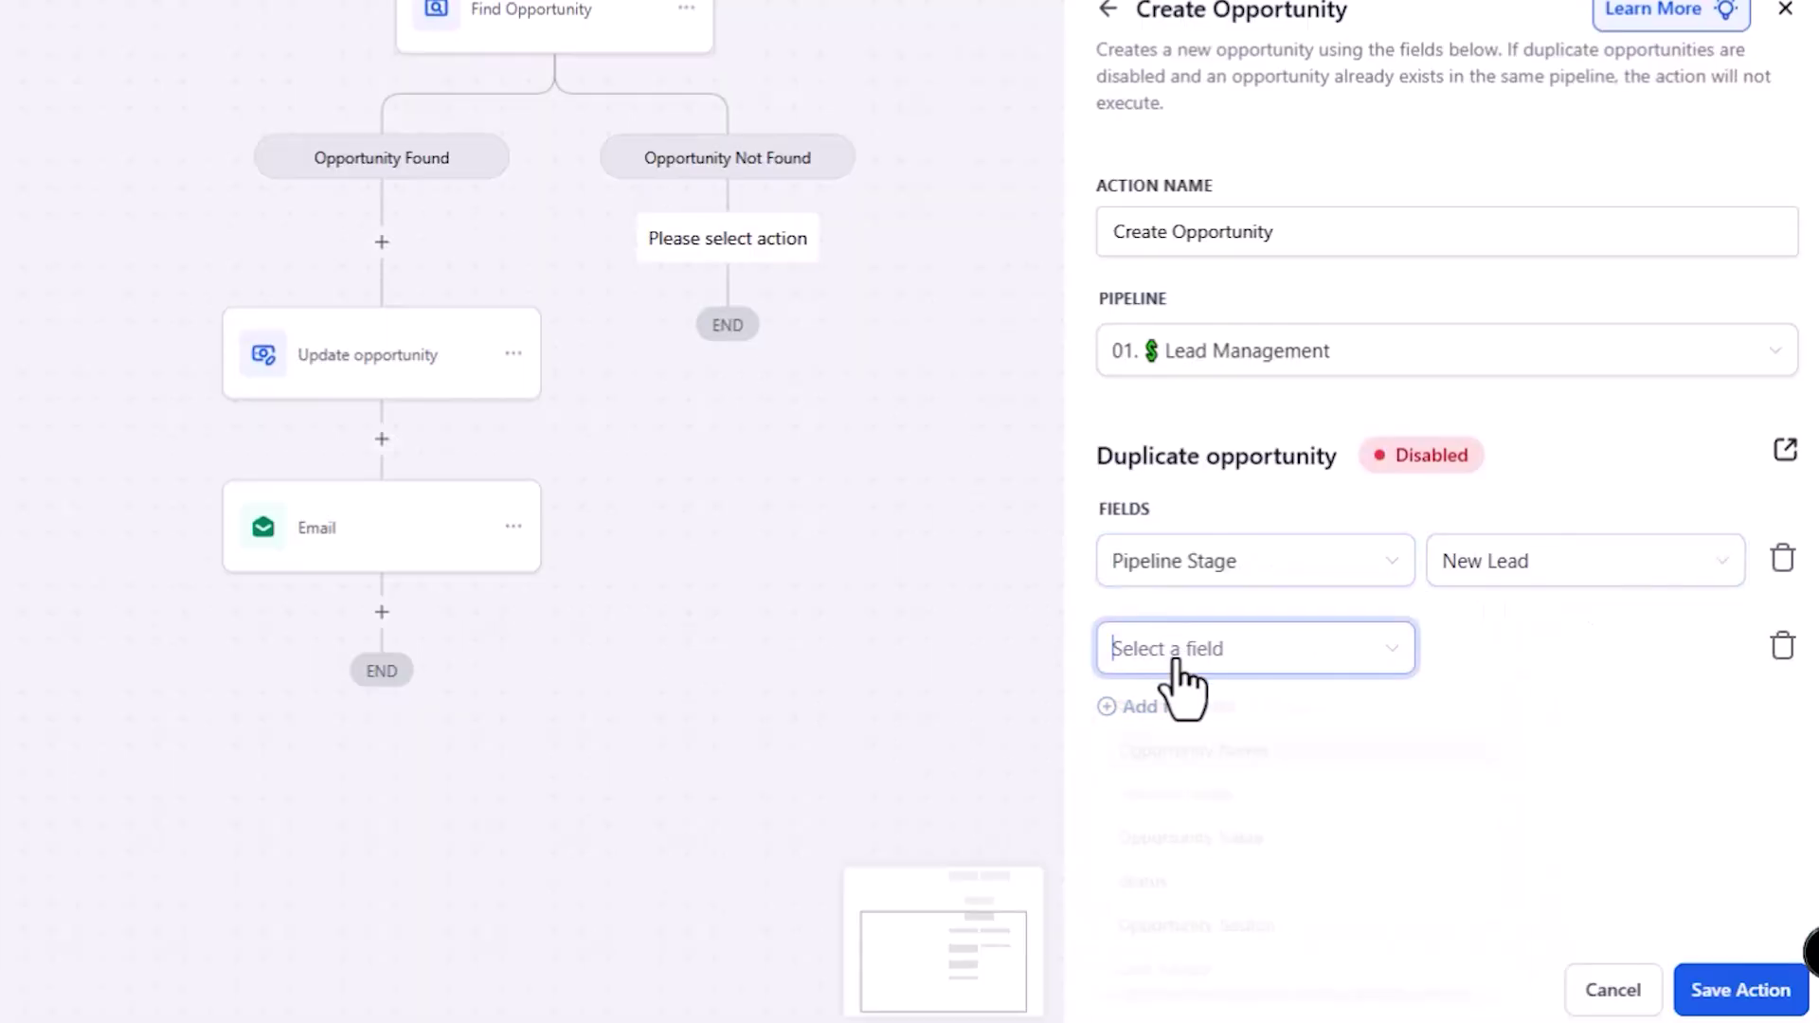
left_click(1372, 746)
left_click(1702, 650)
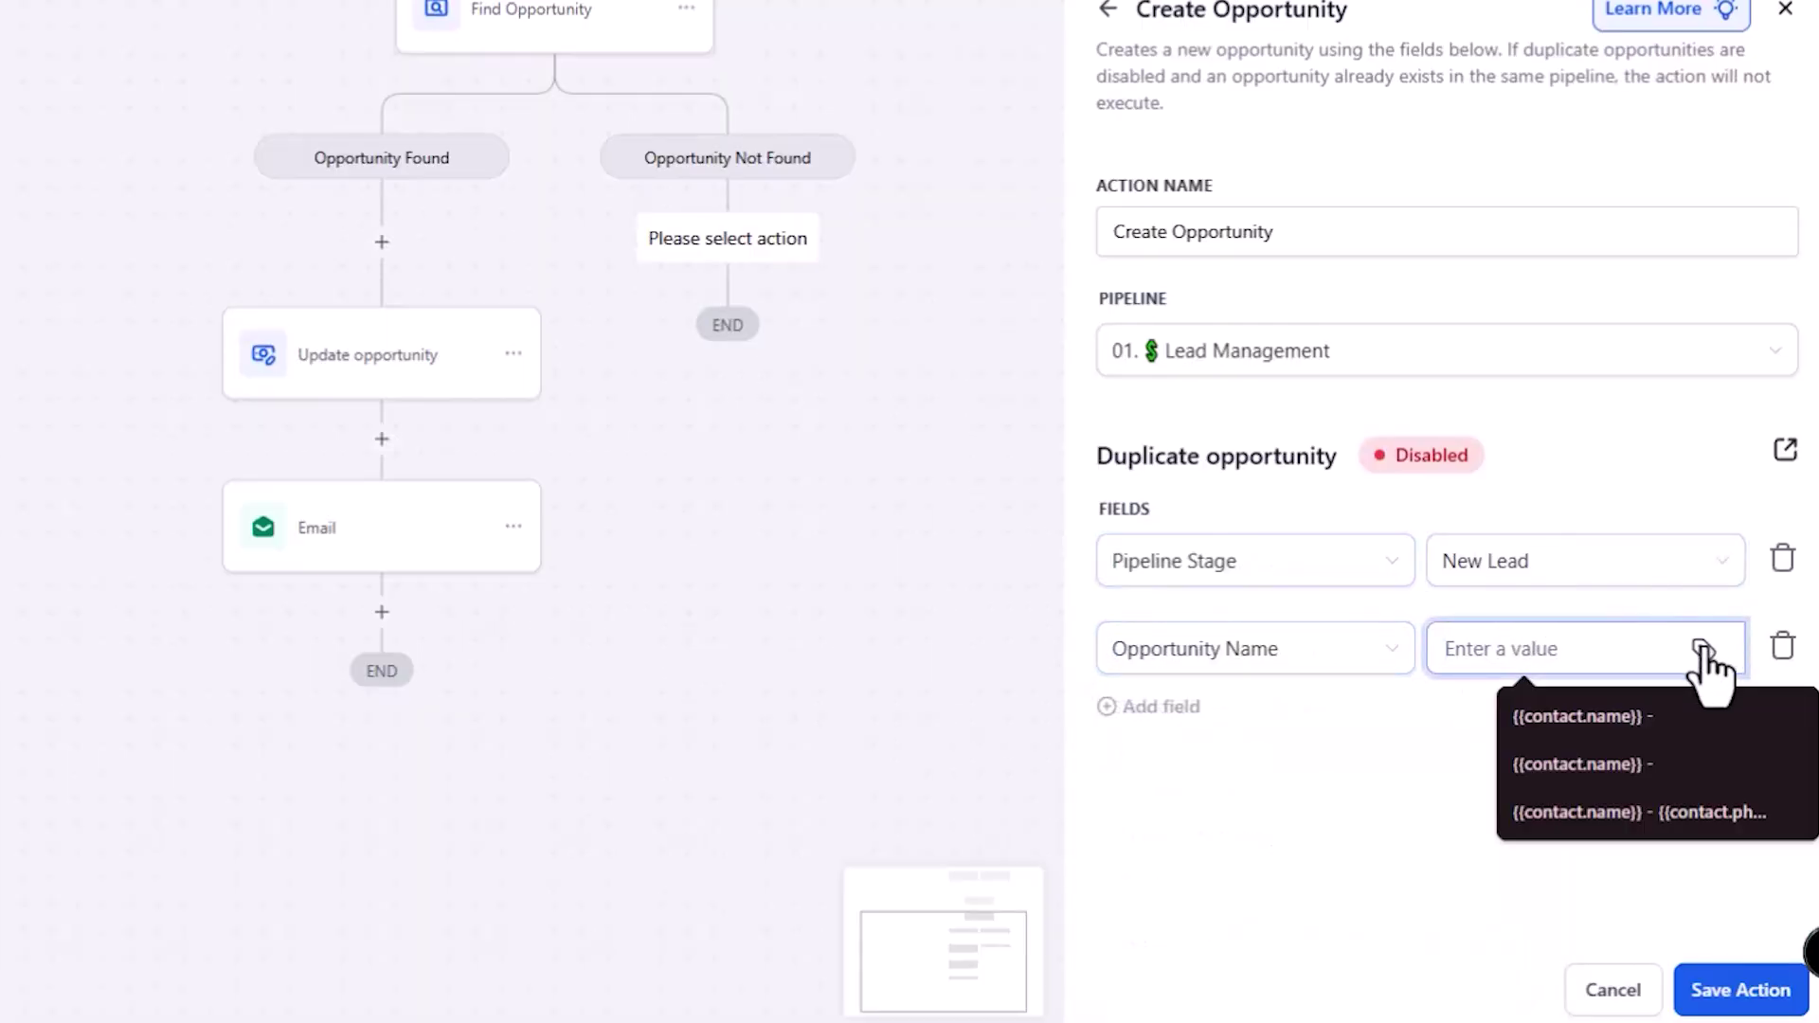
left_click(1656, 730)
left_click(1703, 652)
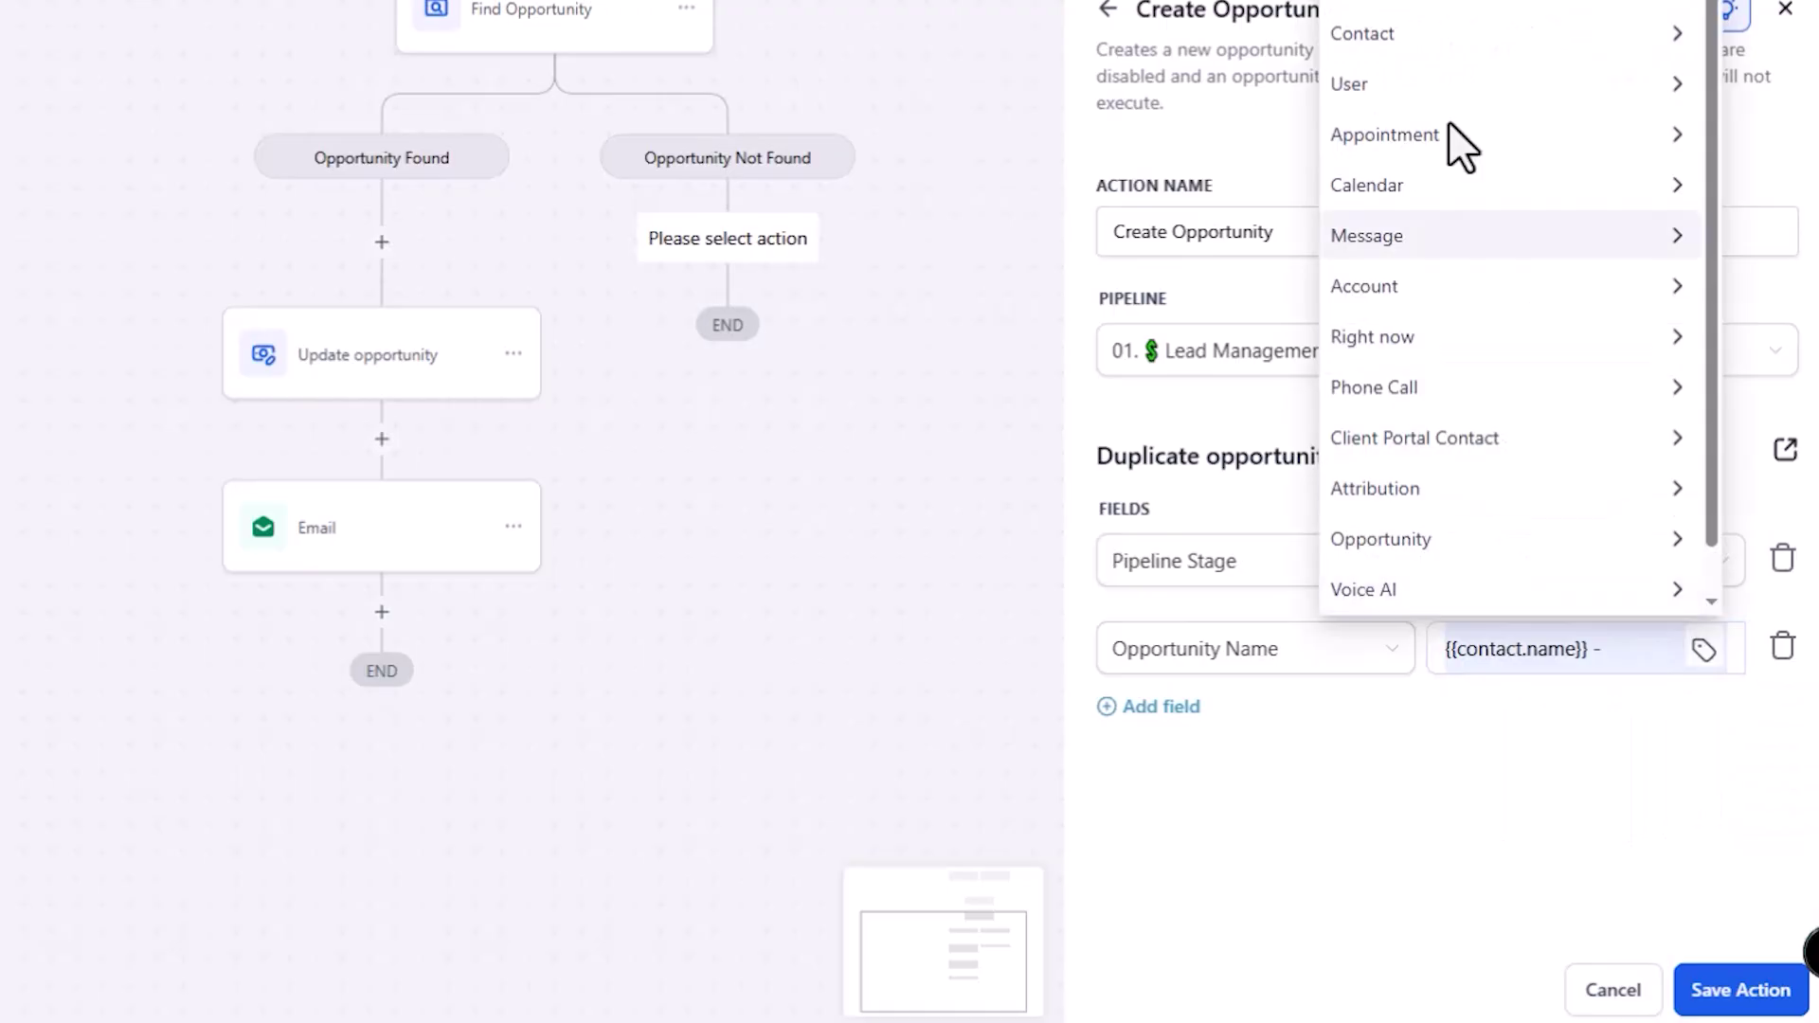
left_click(1417, 37)
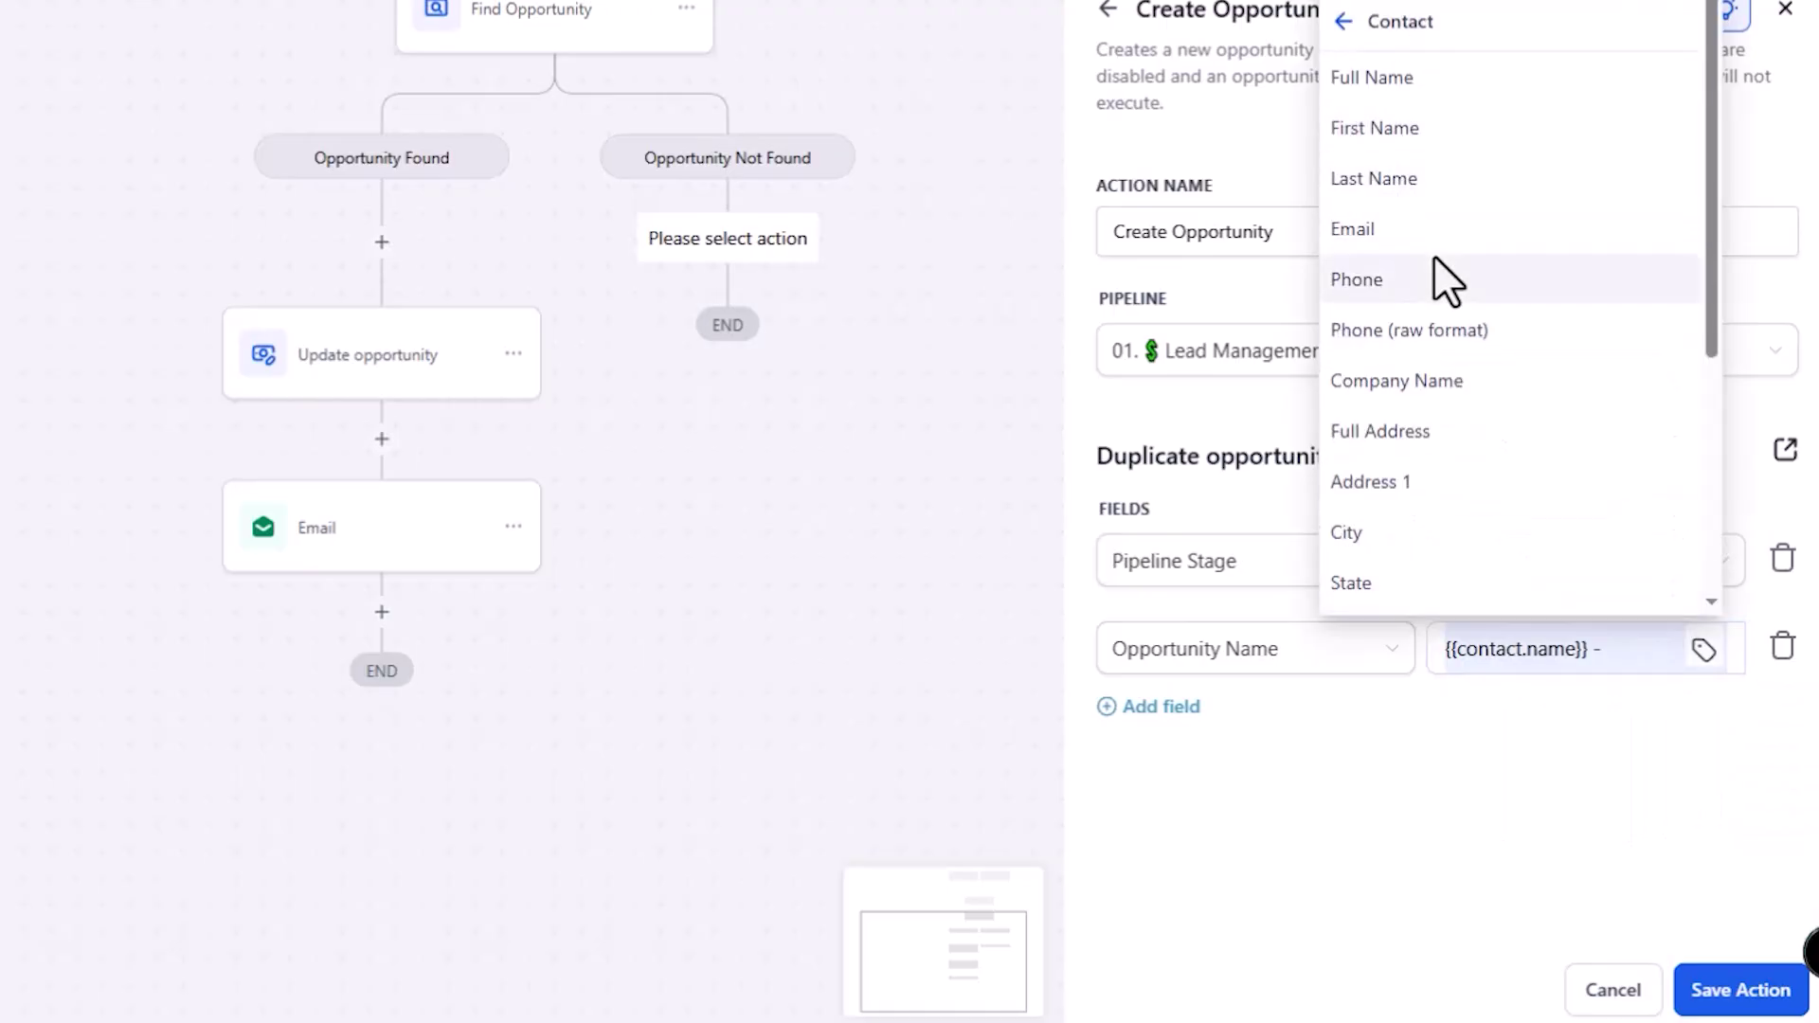
left_click(1434, 278)
- Add an Opportunity Source field starting with "{{contact.source}} - Contrtacot"
left_click(1161, 706)
left_click(1173, 735)
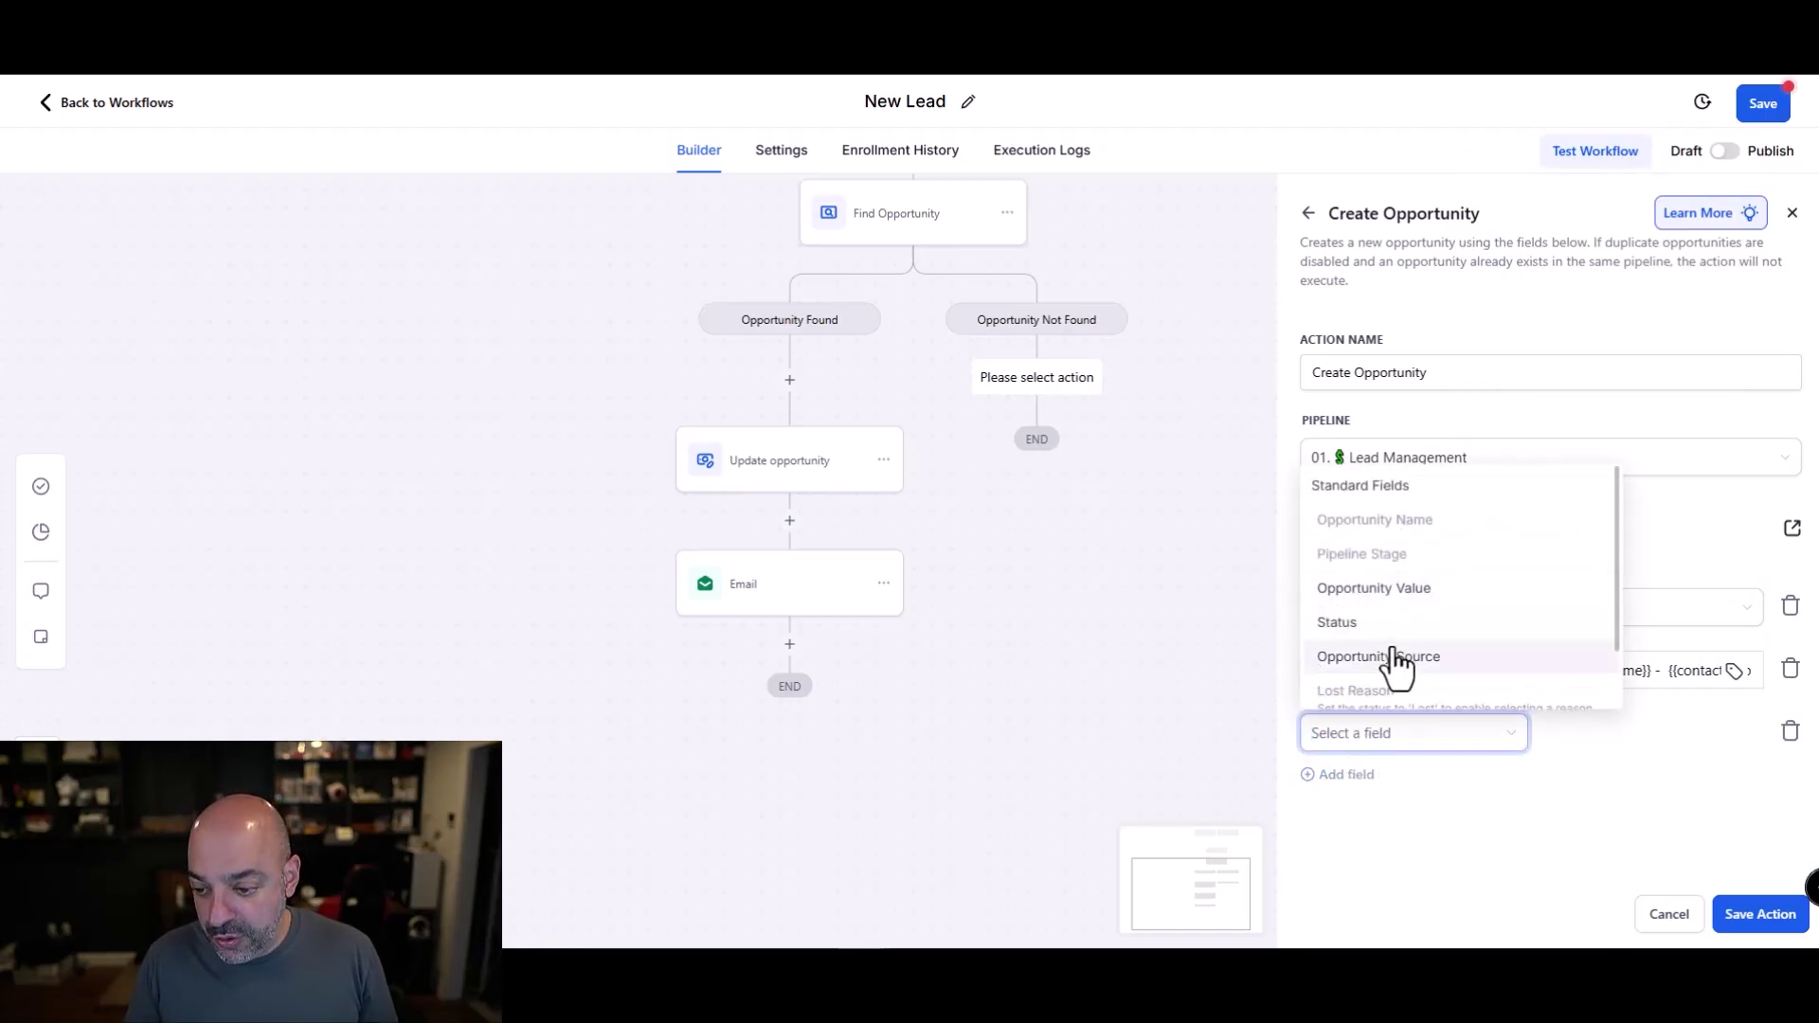
left_click(1397, 656)
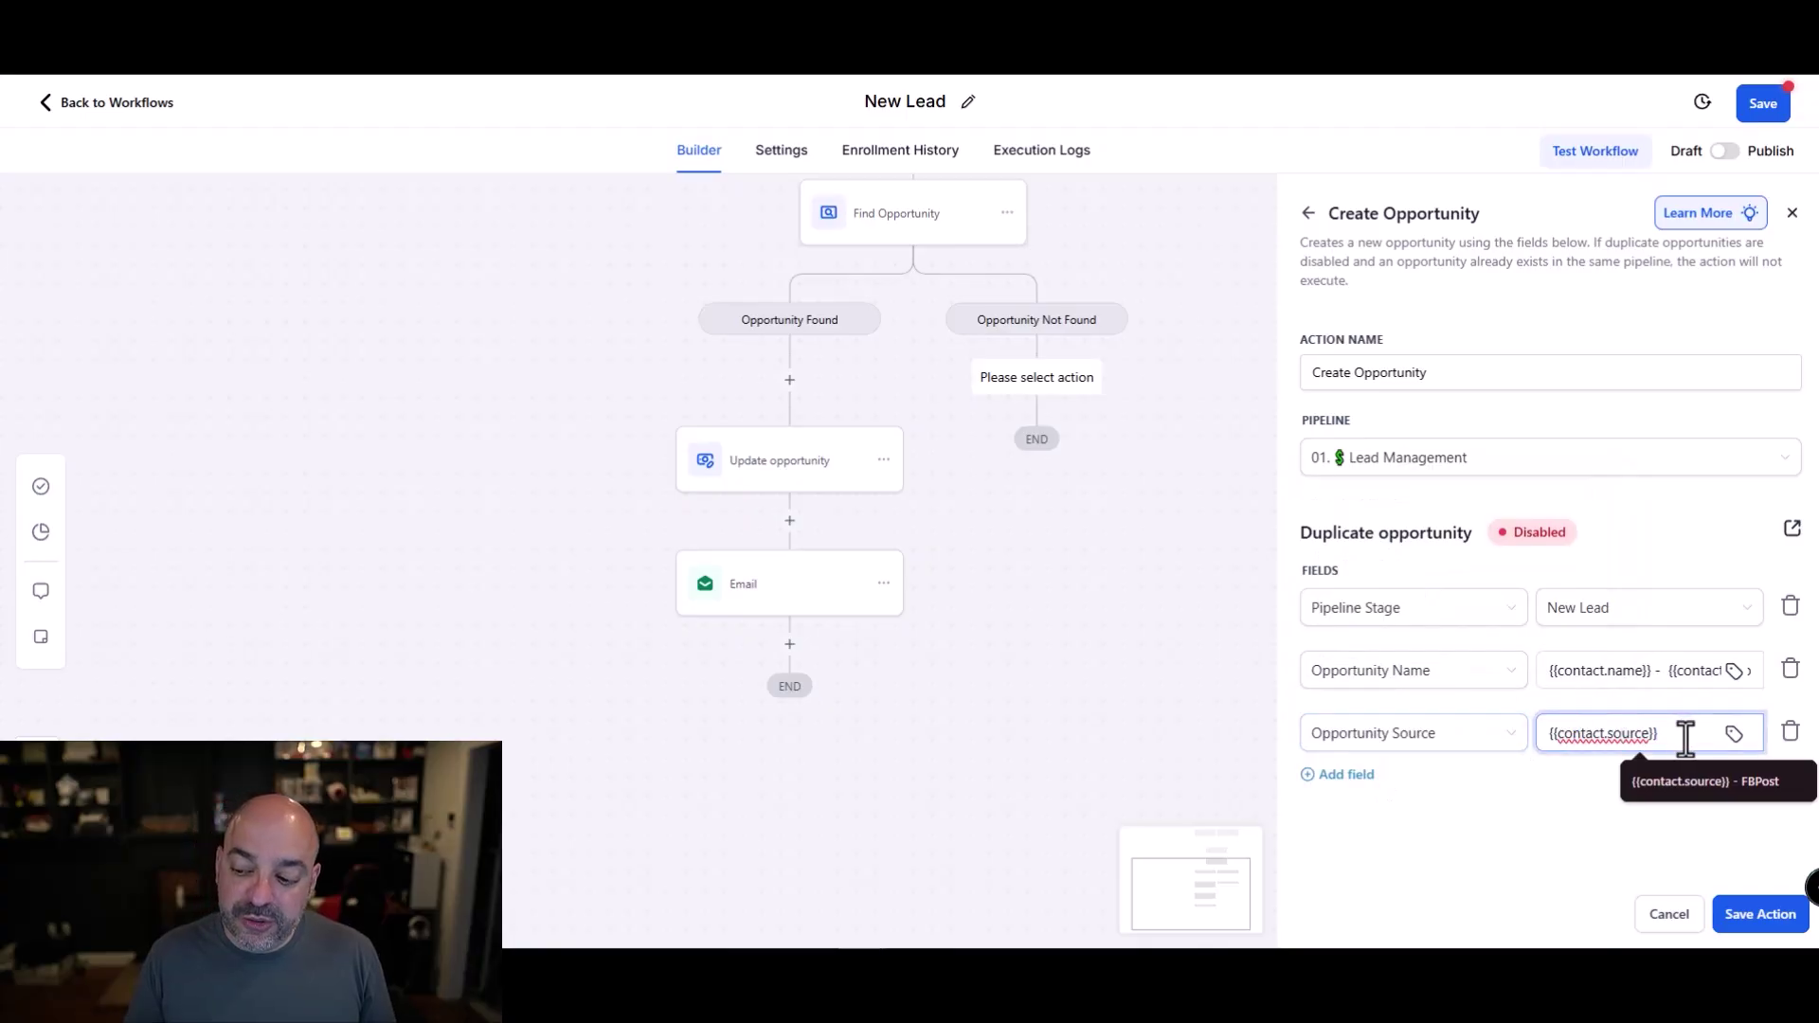
type("-")
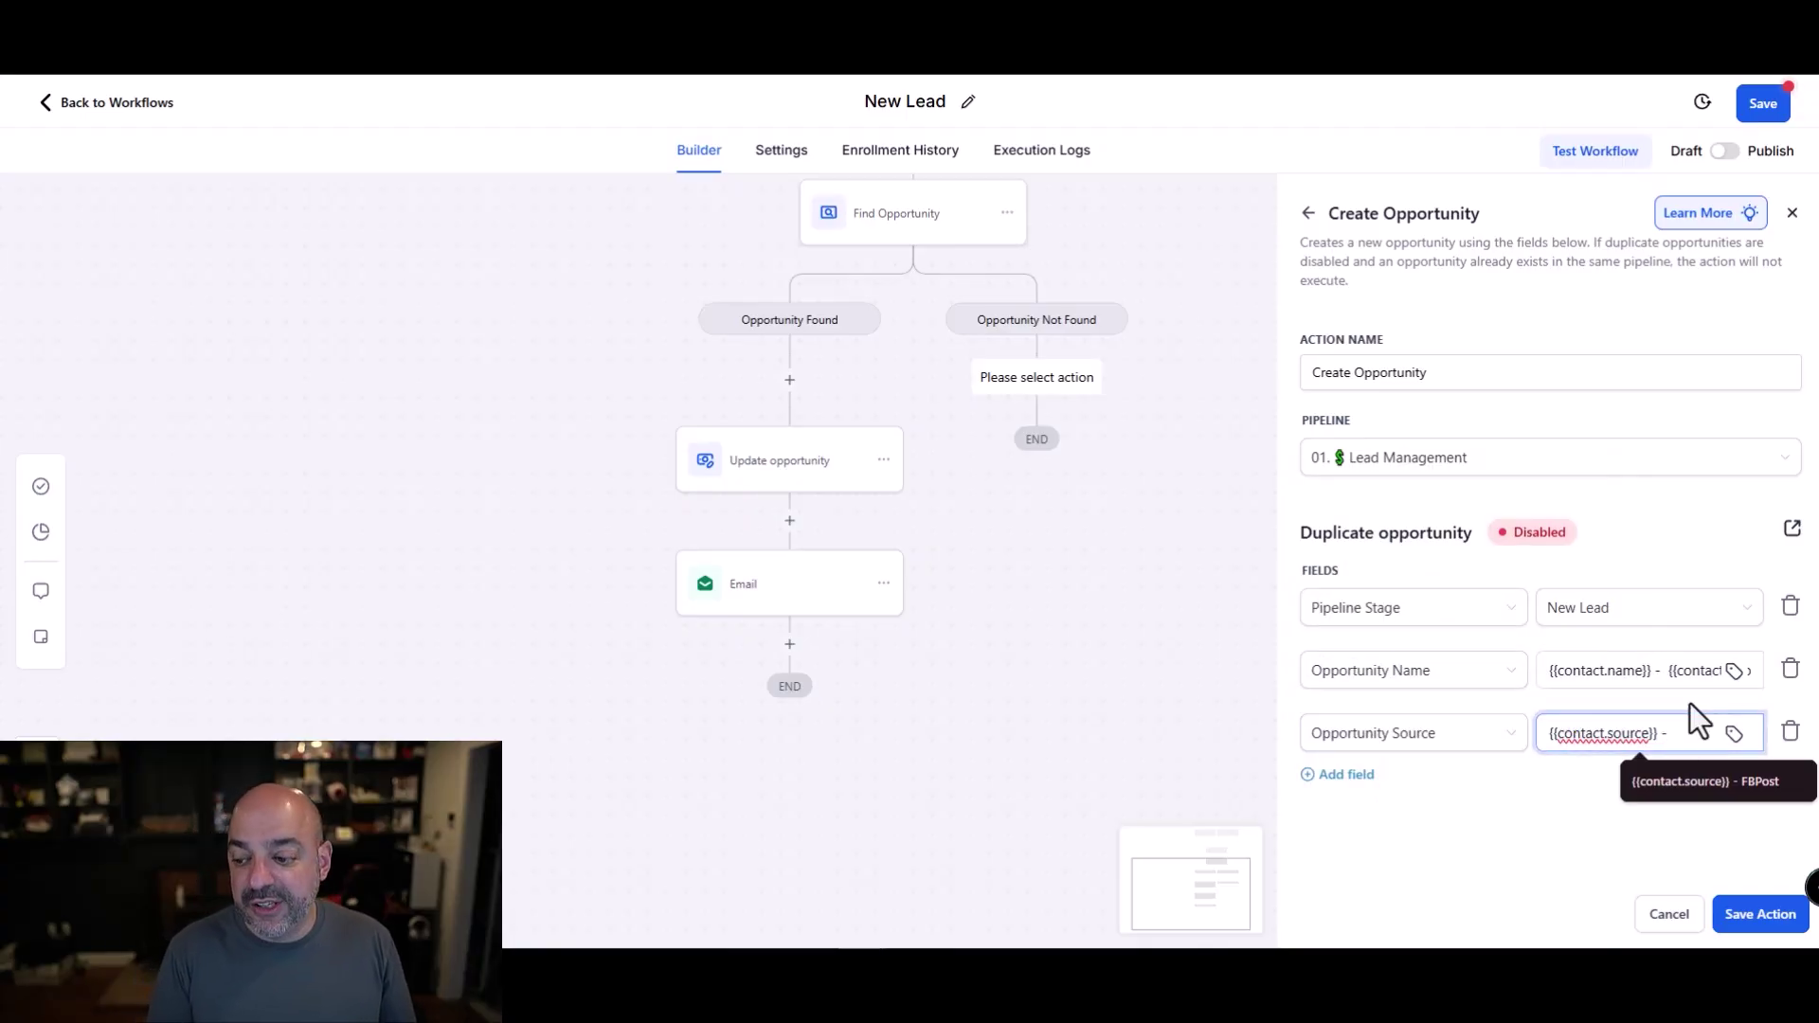
type(" Contrtac")
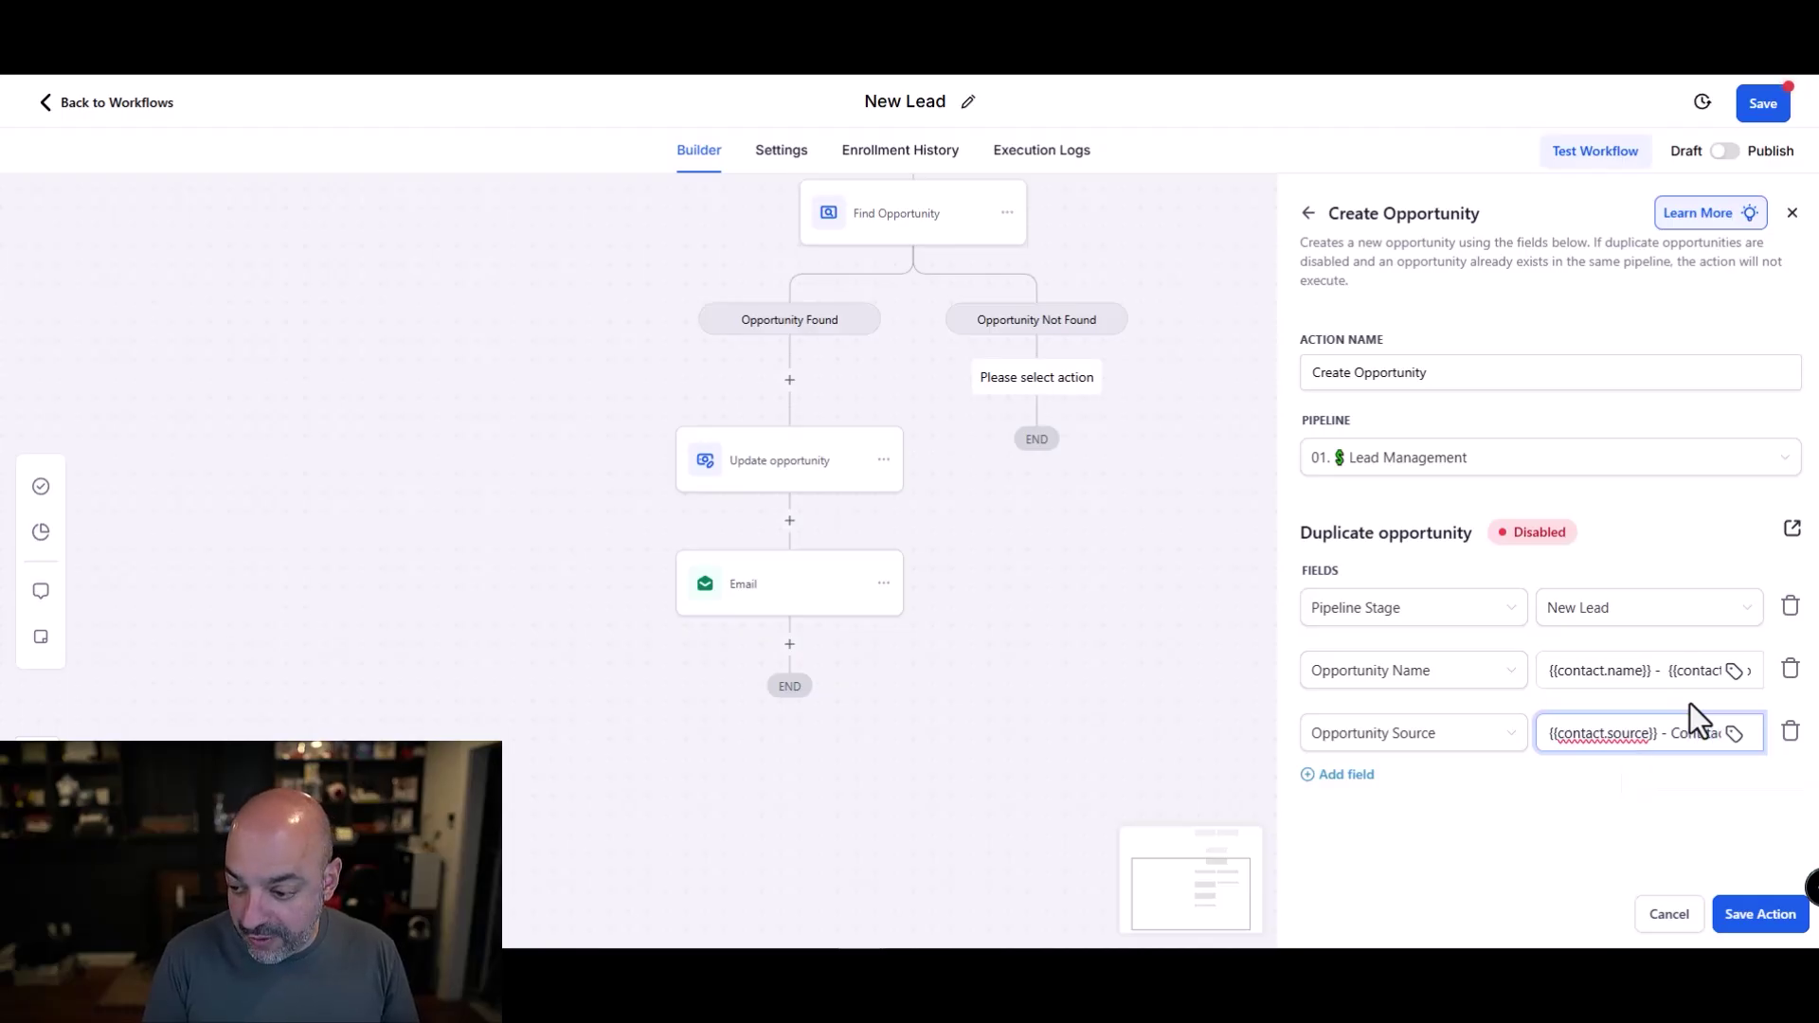
type("ot I")
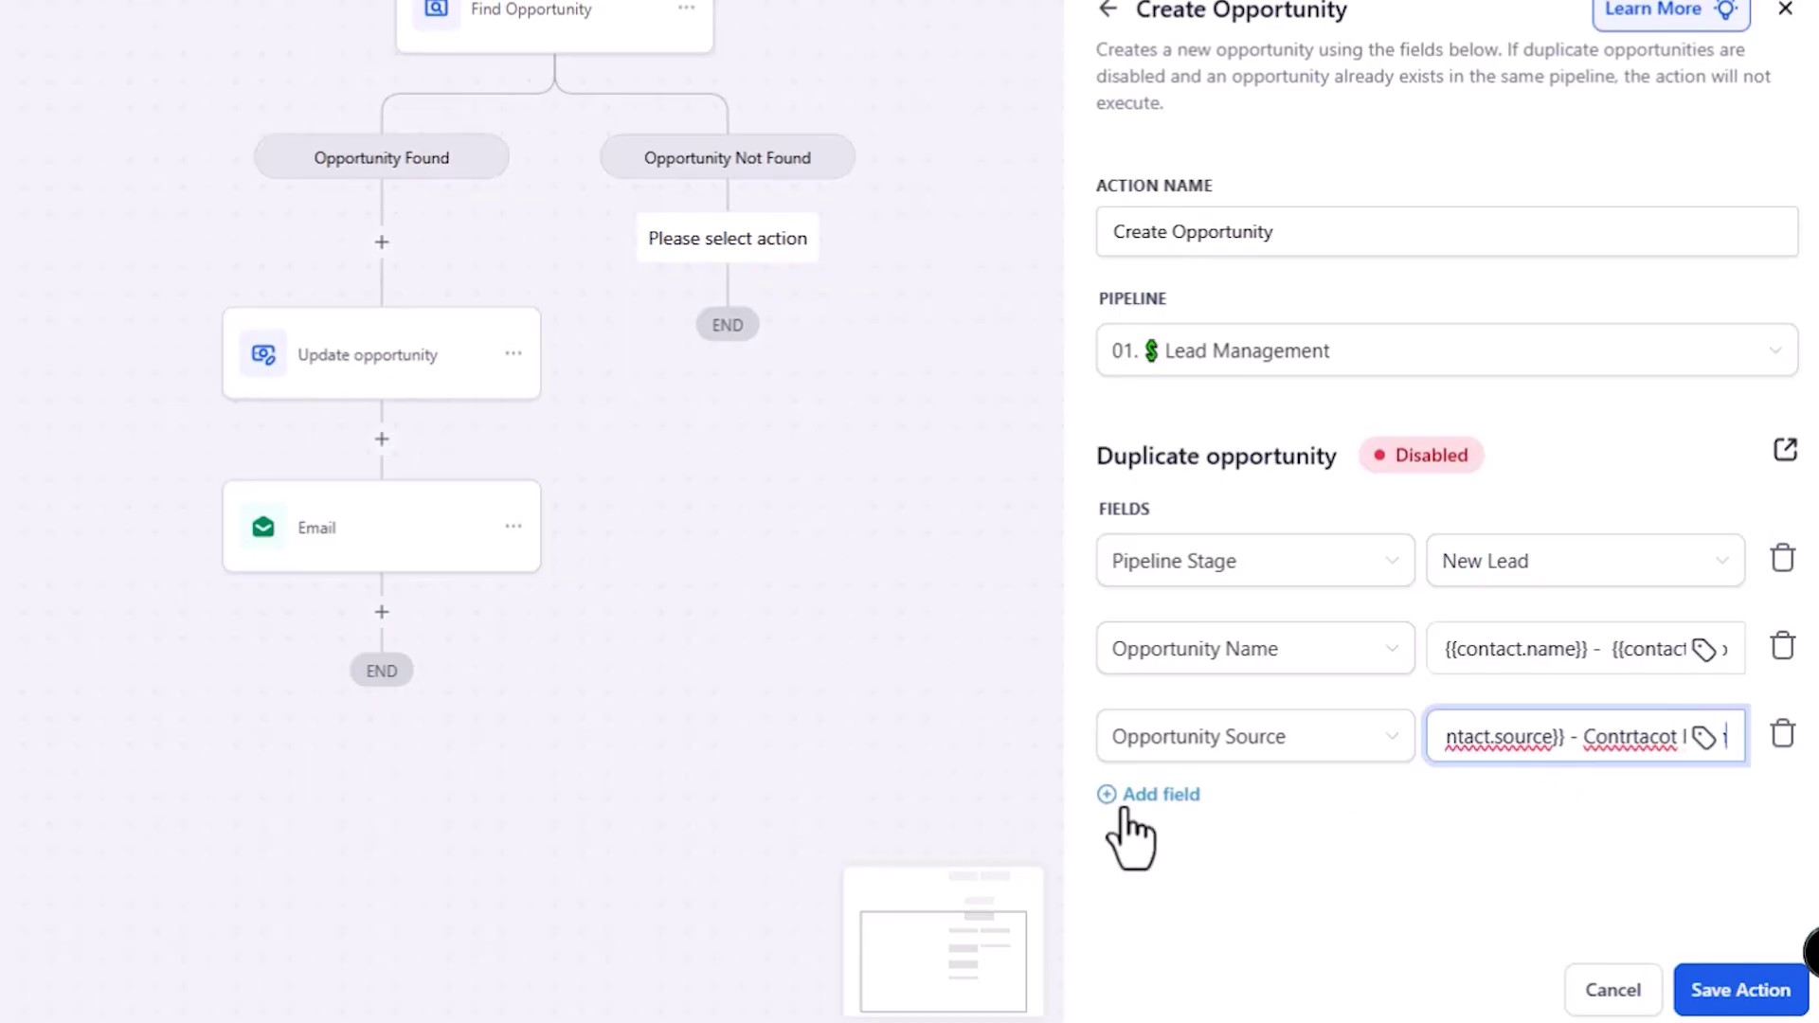
- Try adding an Opportunity Value field of 47.0 to the Create Opportunity action, and remove that field again
left_click(1125, 803)
left_click(1185, 833)
scroll(1307, 569, "down", 1)
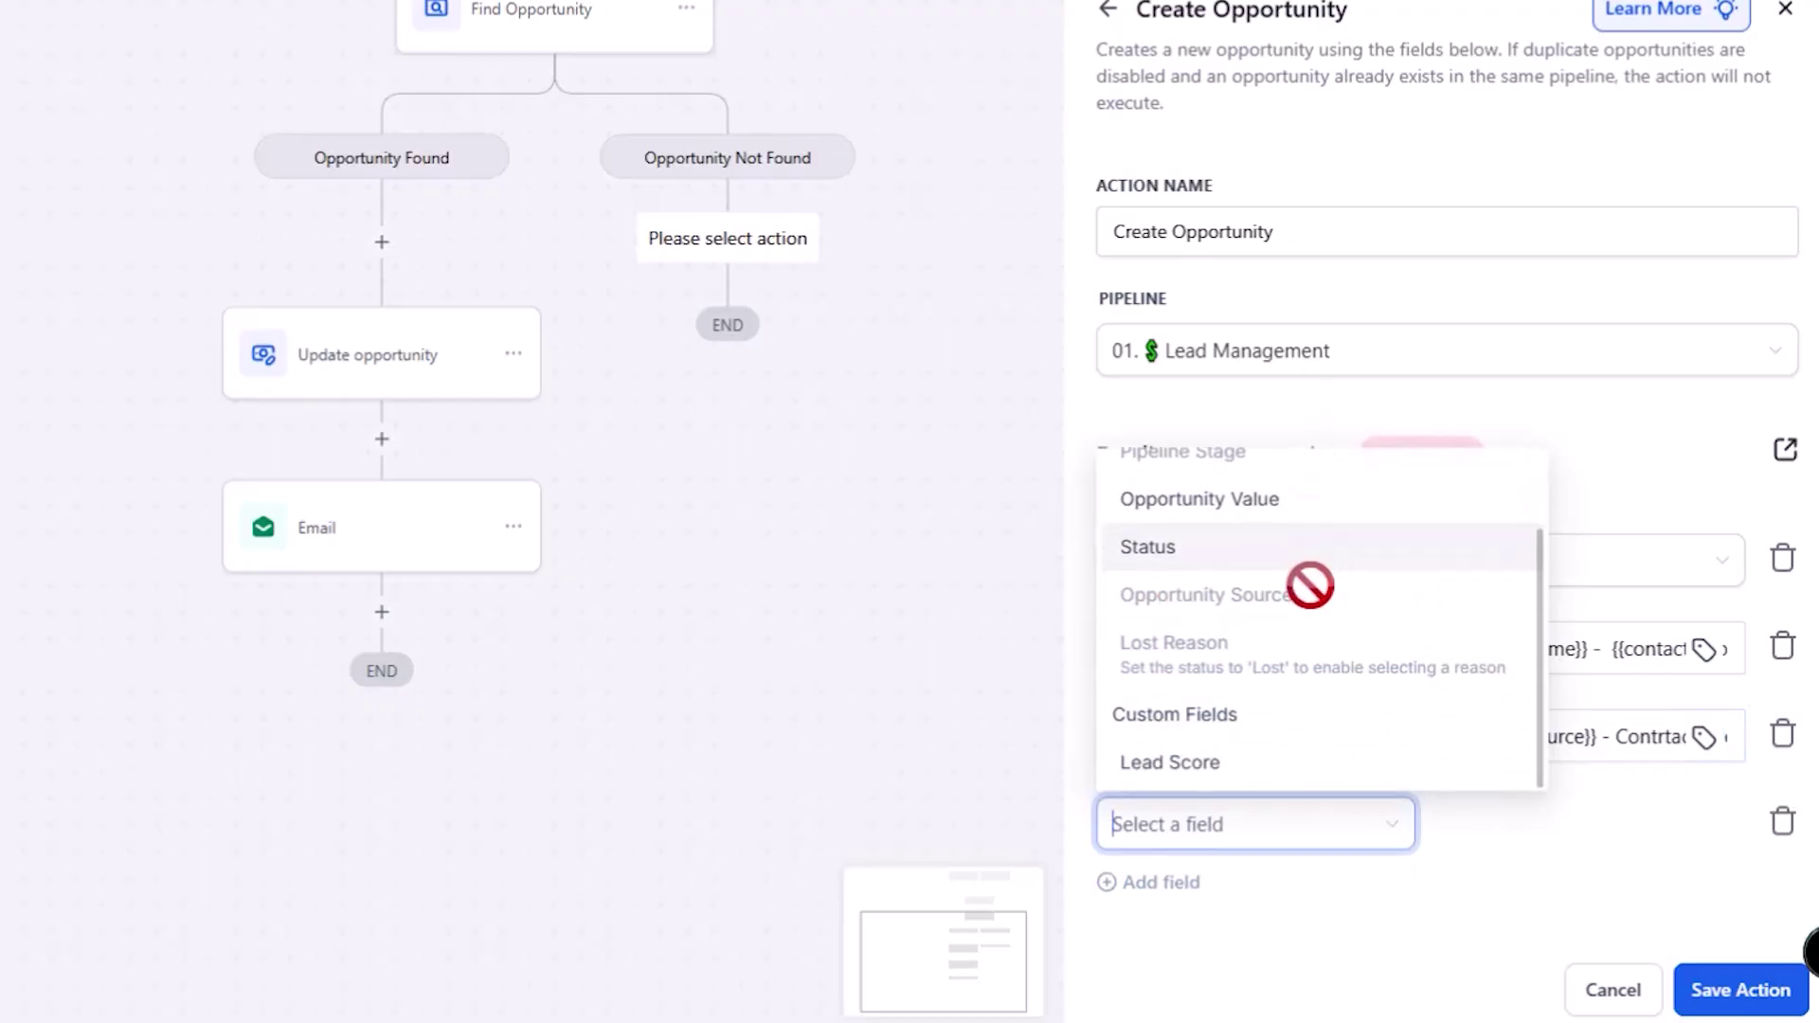
scroll(1222, 720, "up", 2)
left_click(1247, 630)
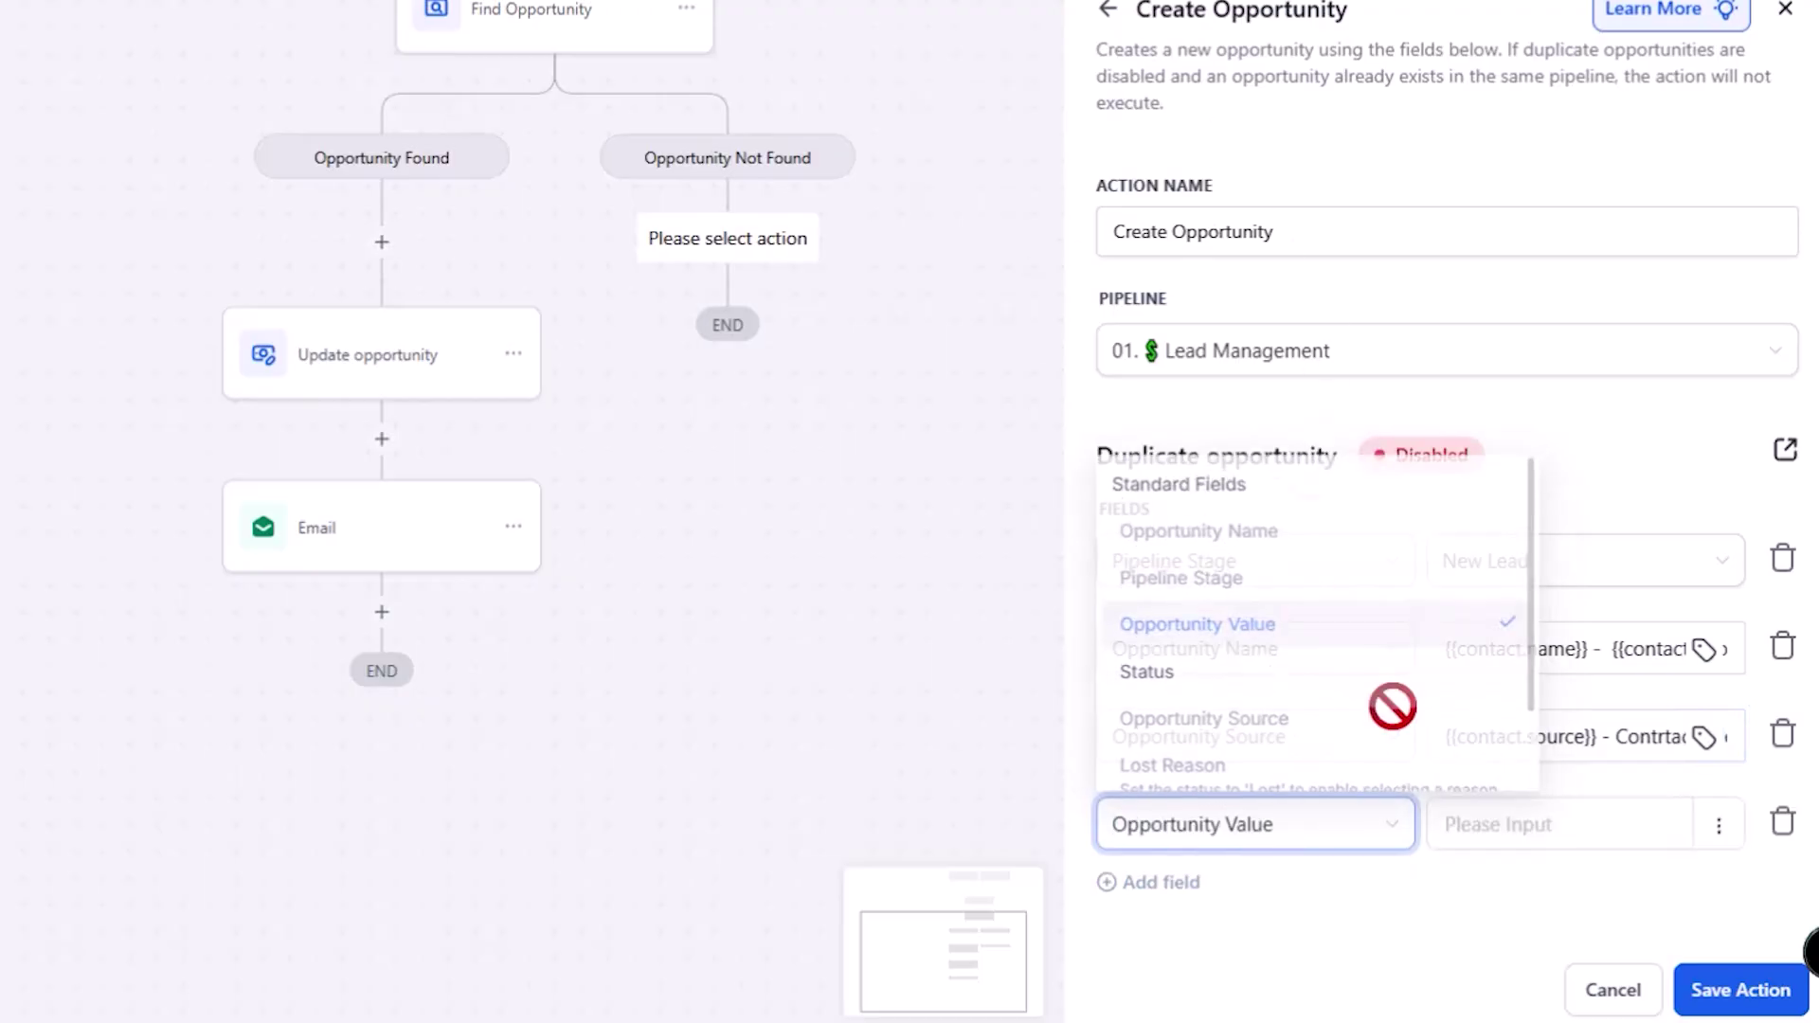
left_click(1516, 824)
type("47.0")
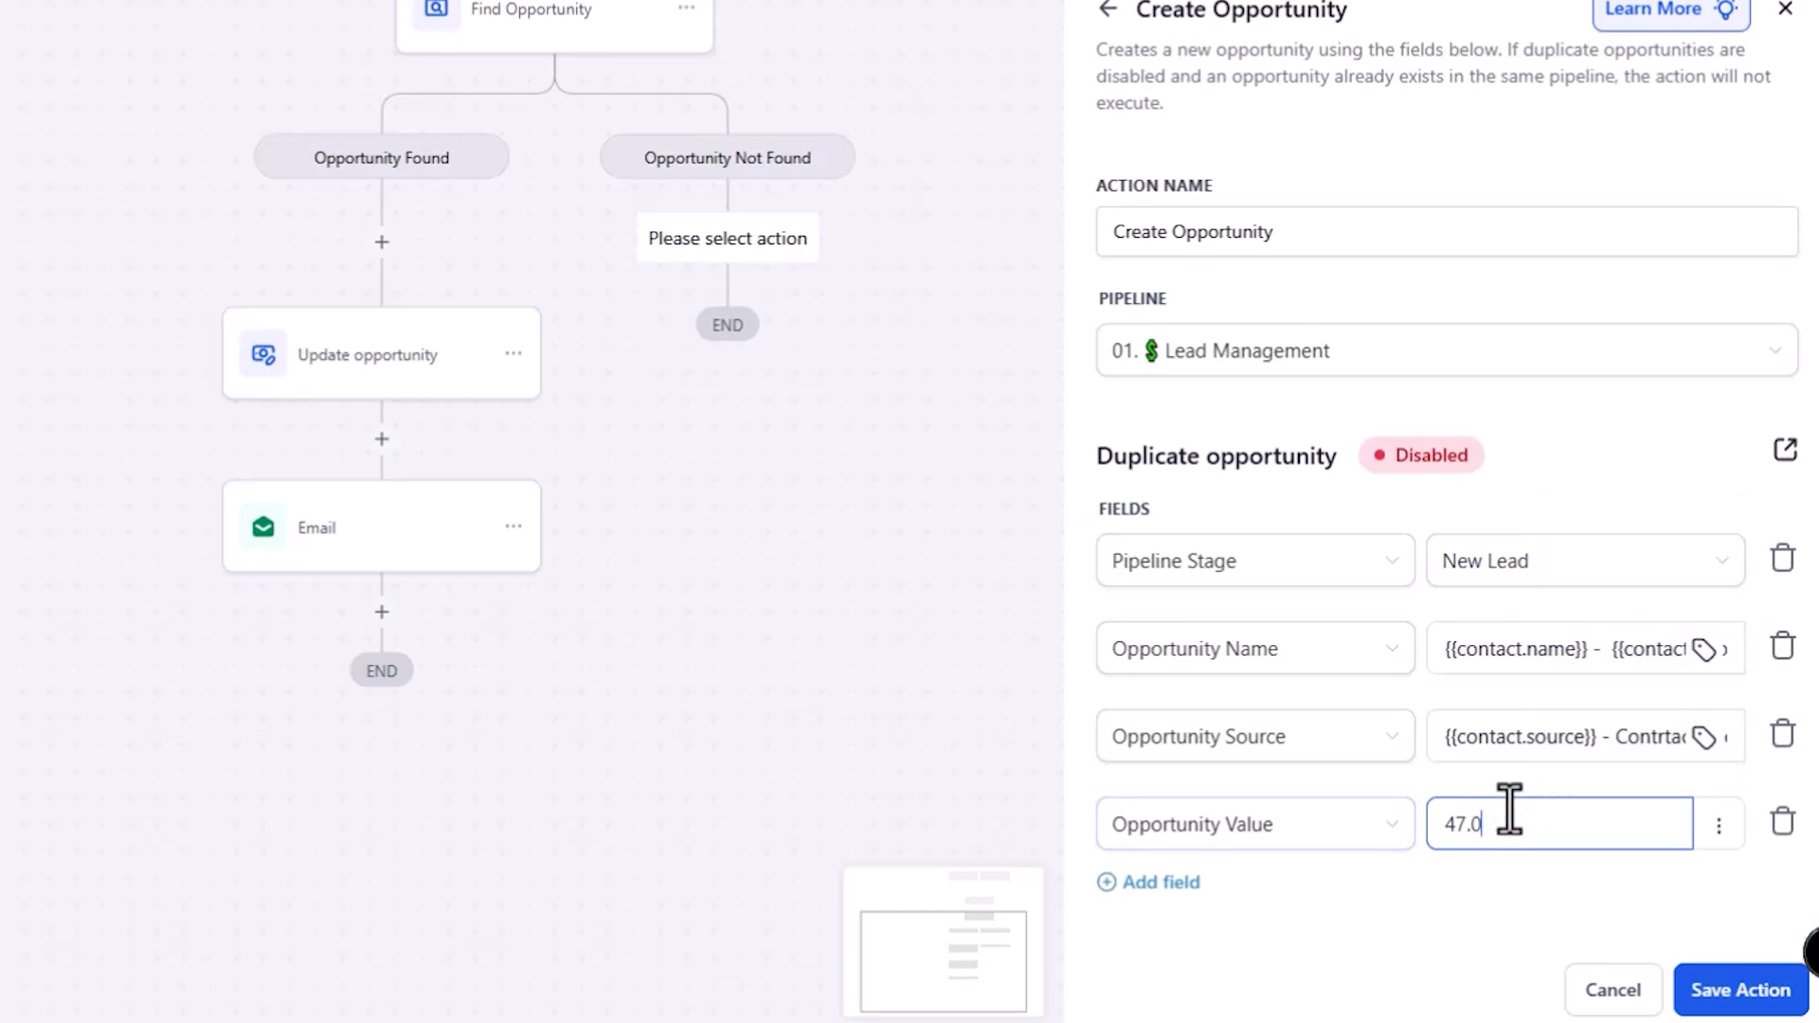
left_click(1782, 820)
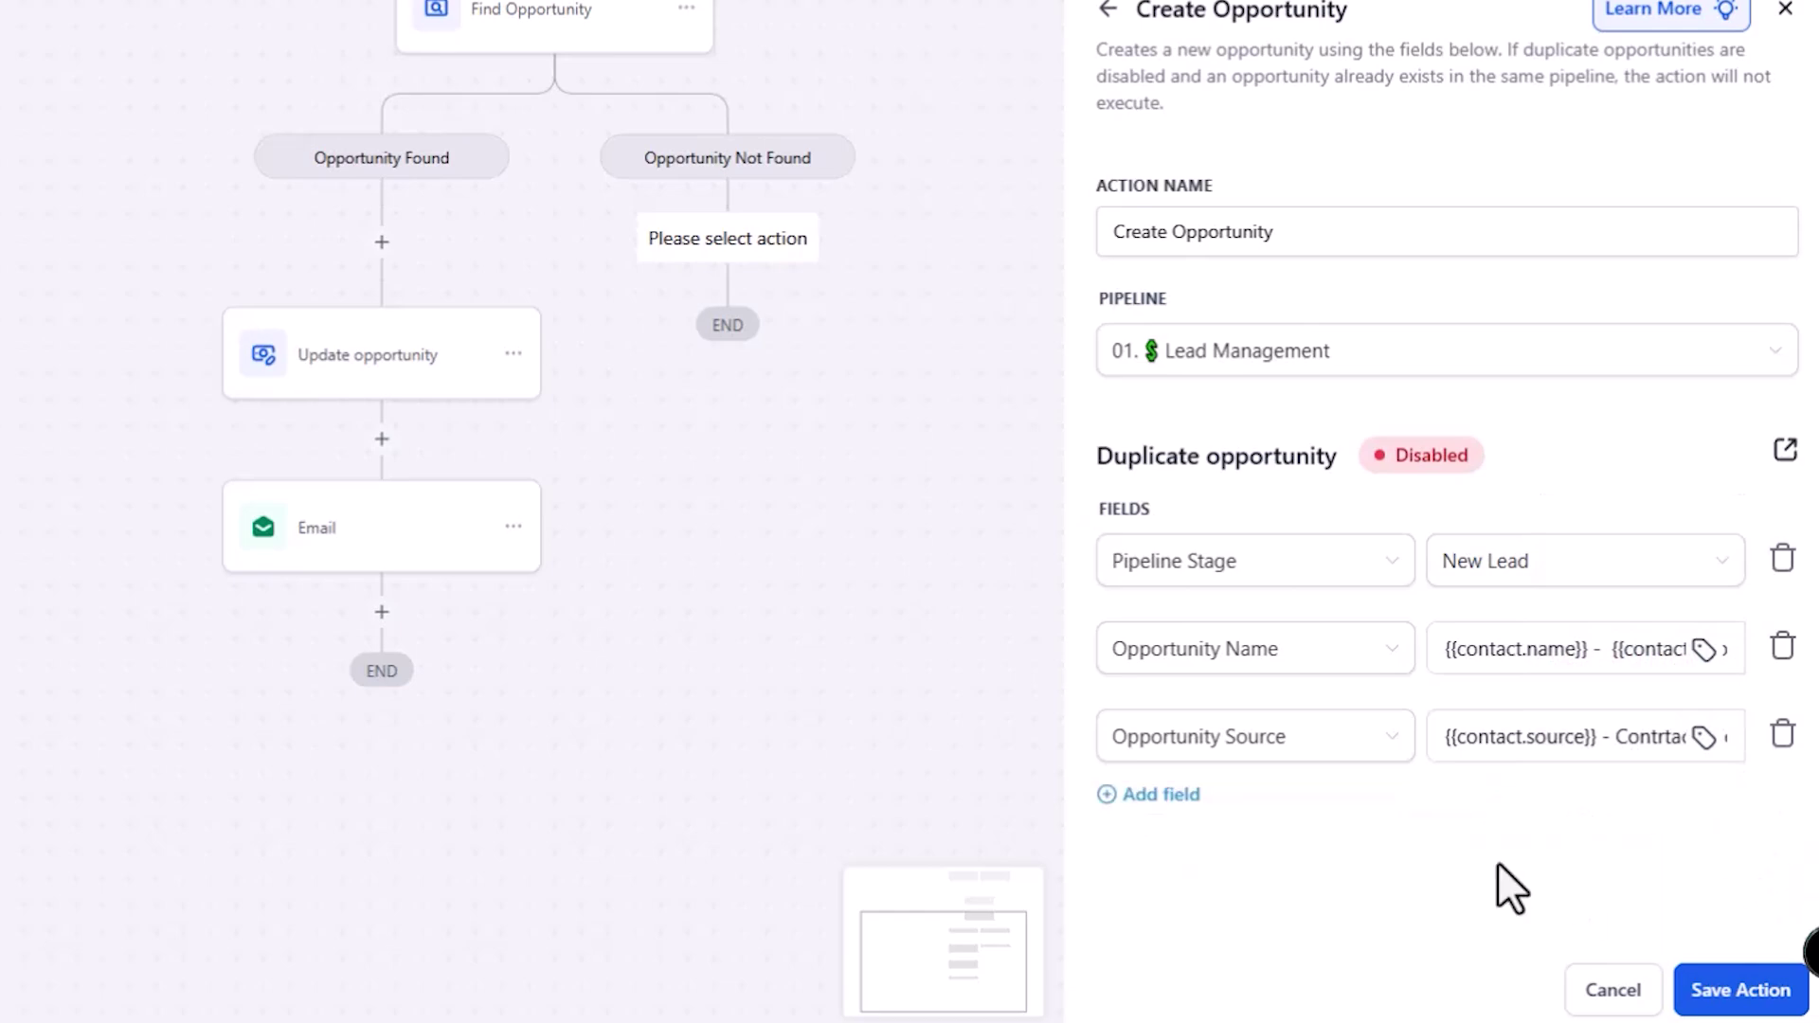
- Save the Create Opportunity action and add an SMS action after Email in the Opportunity Found branch
left_click(1760, 992)
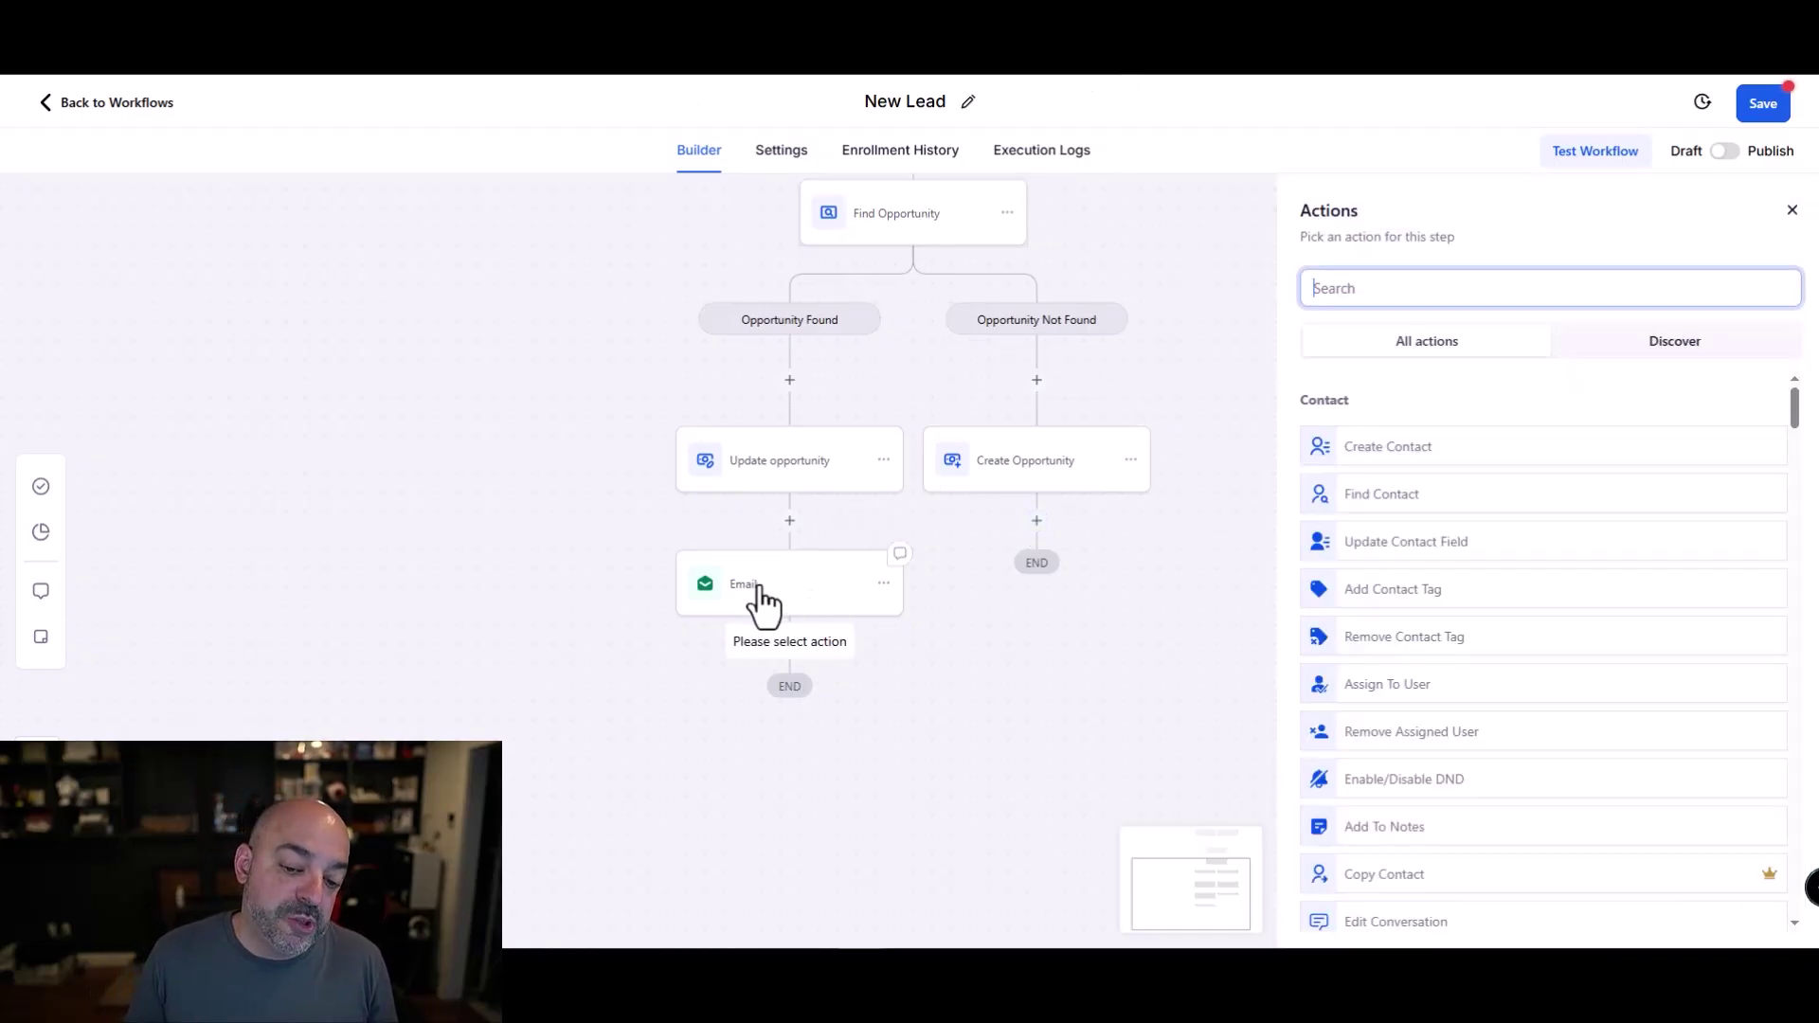
left_click(1475, 290)
type("sms")
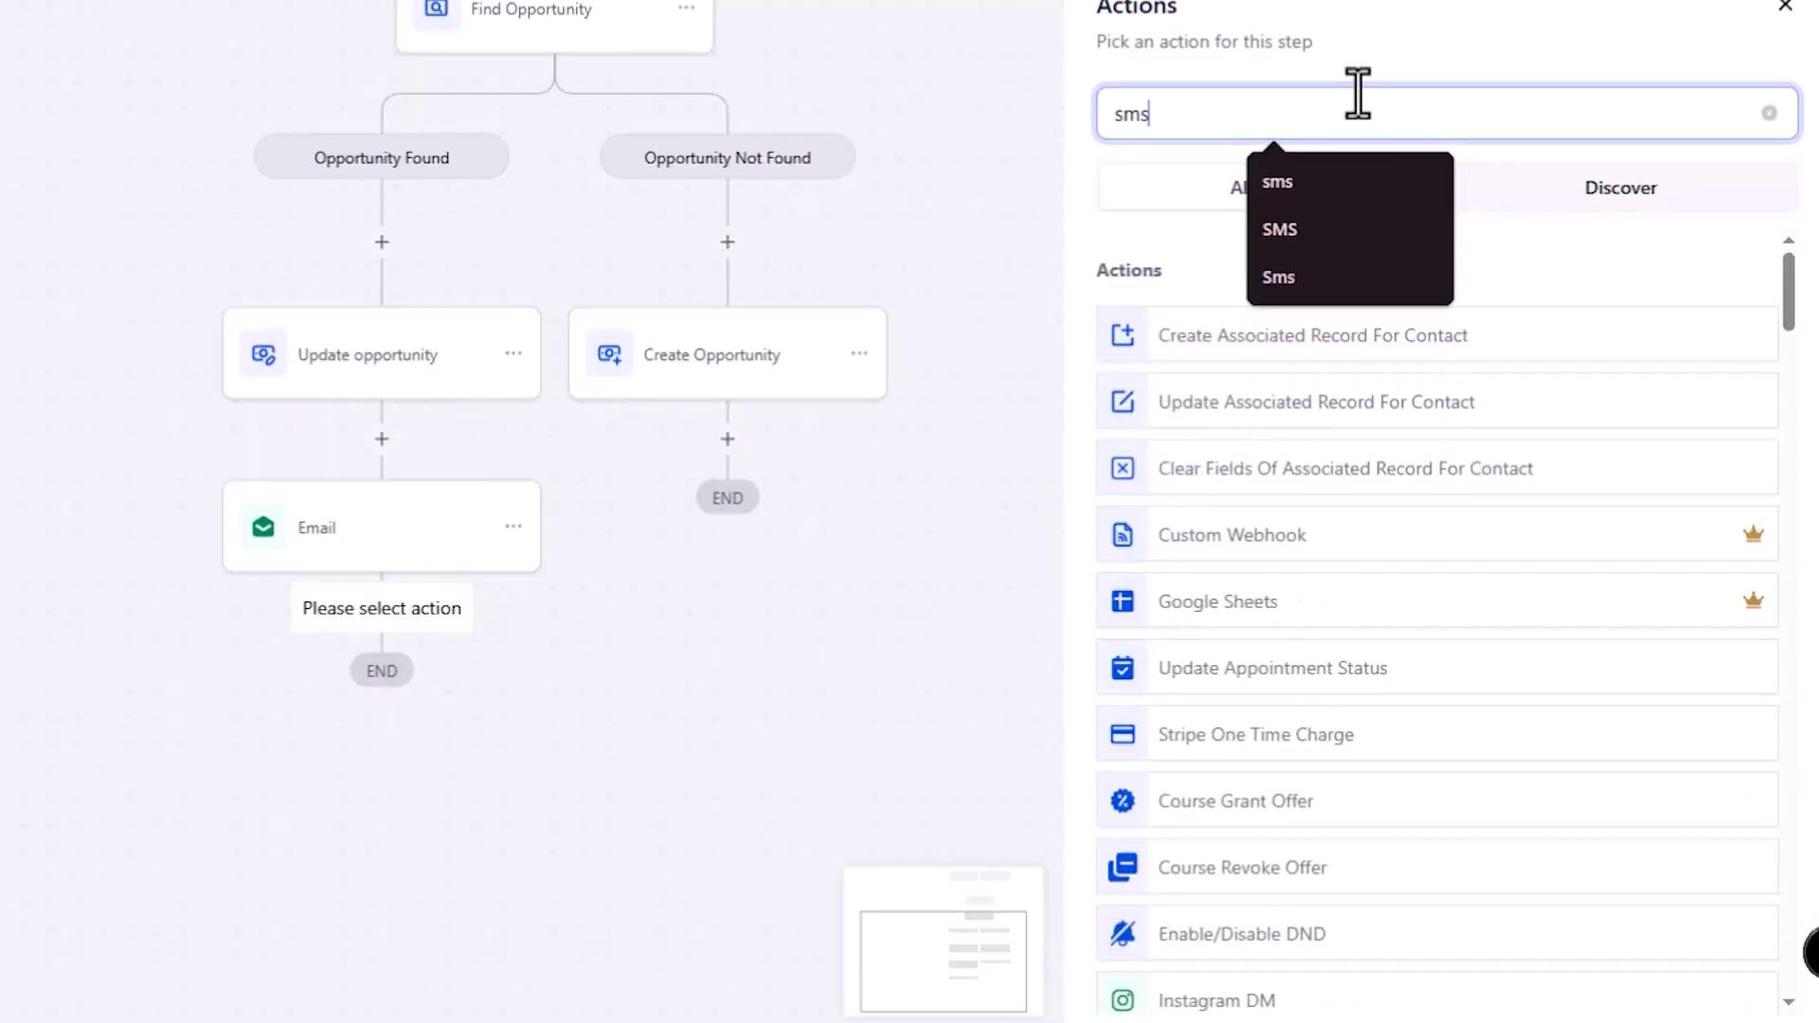
left_click(1269, 346)
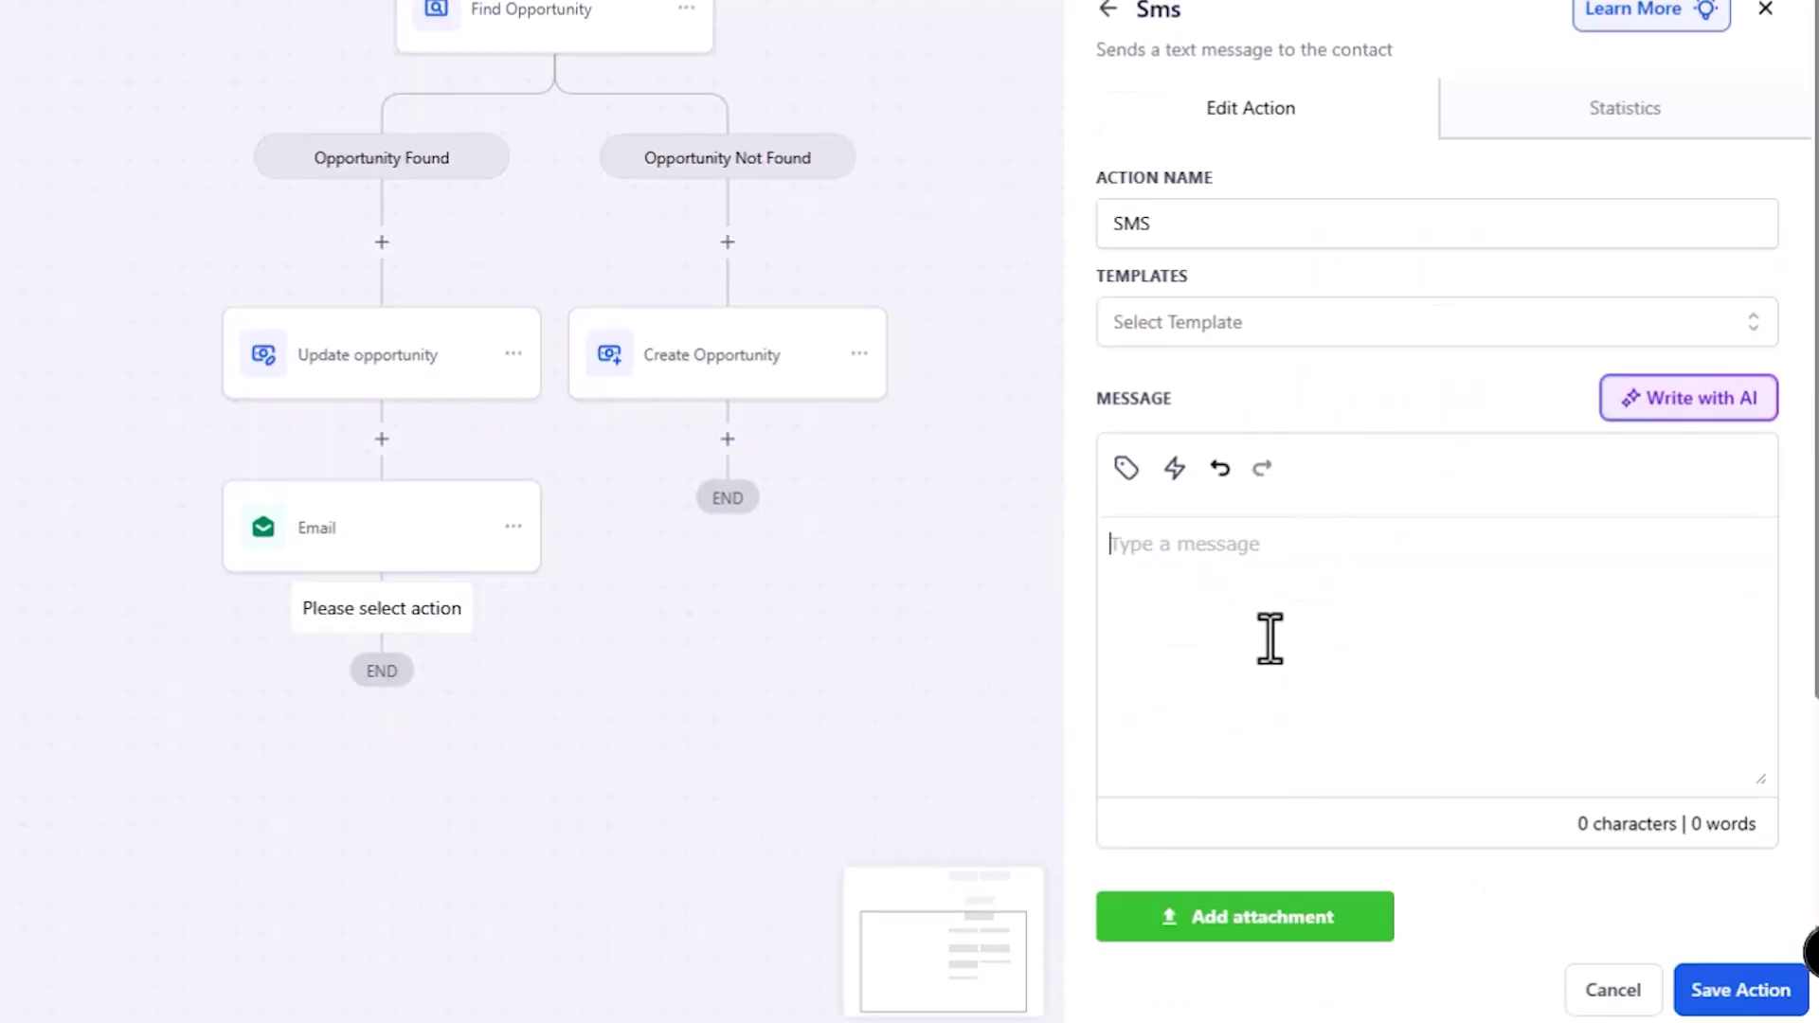
left_click(1739, 1002)
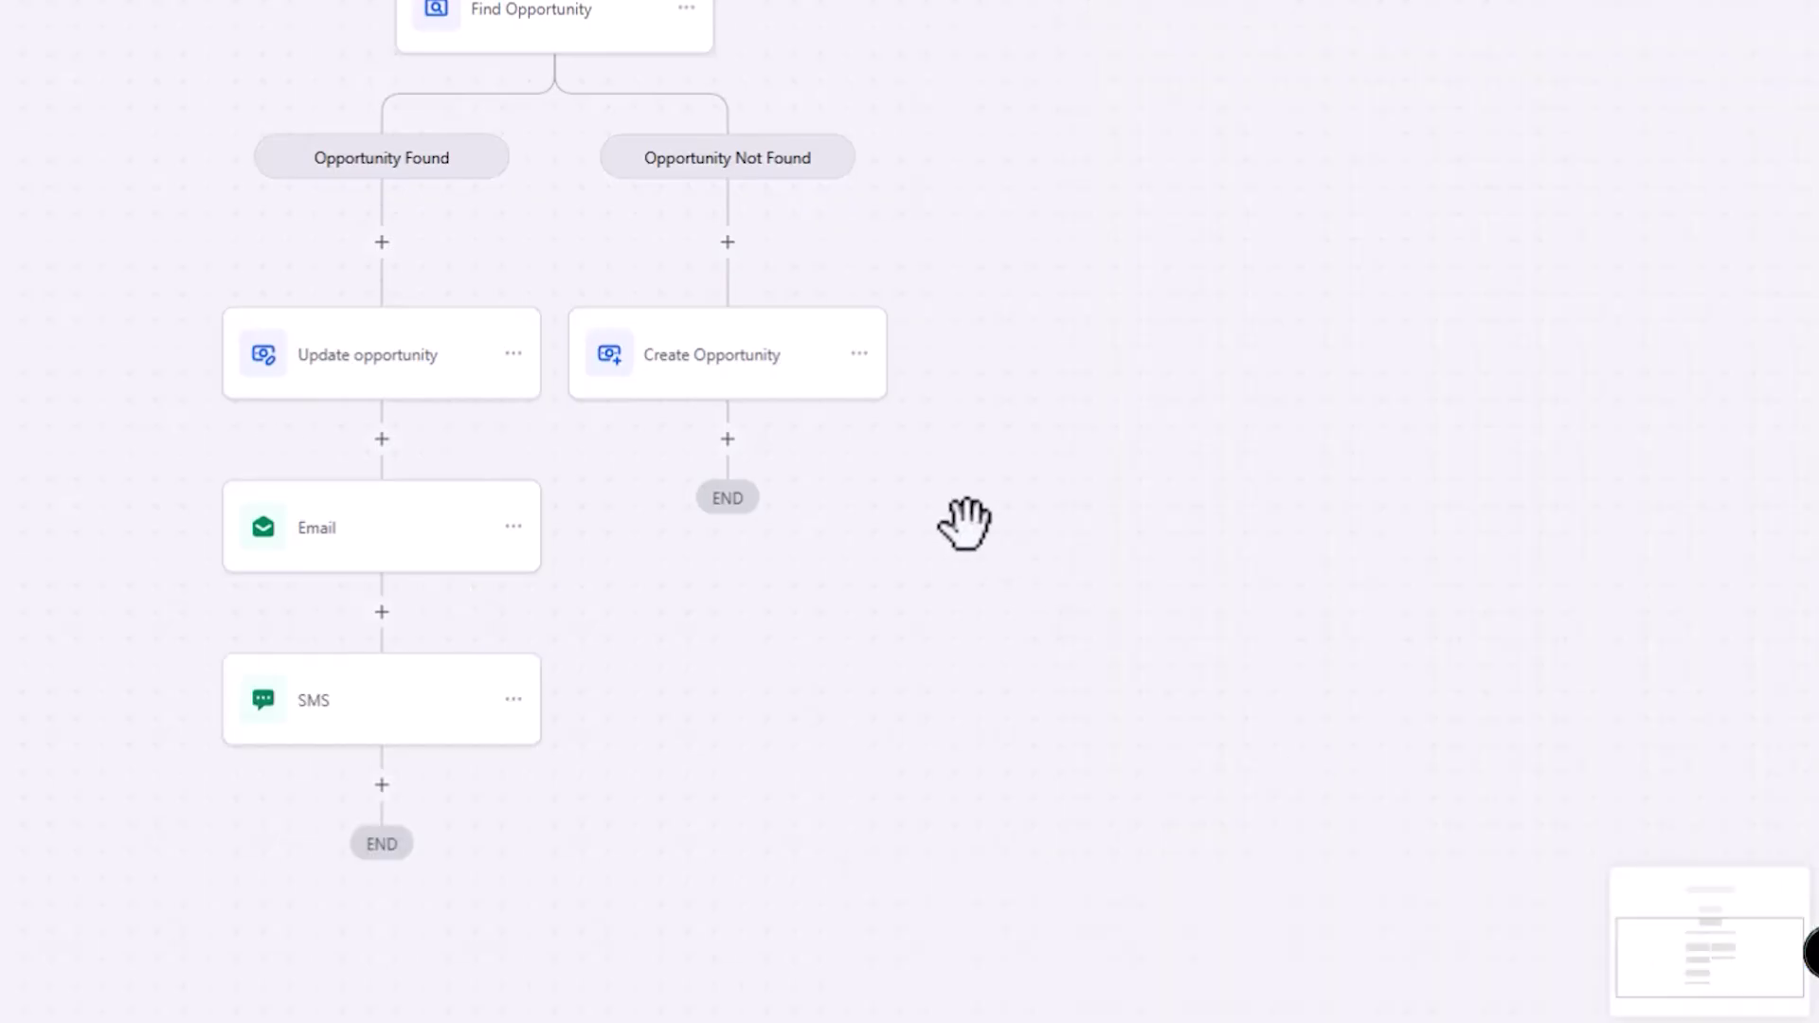
- Add a Go To action after Create Opportunity that sends contacts to the Email action in the Opportunity Found branch
left_click(727, 438)
left_click(1197, 98)
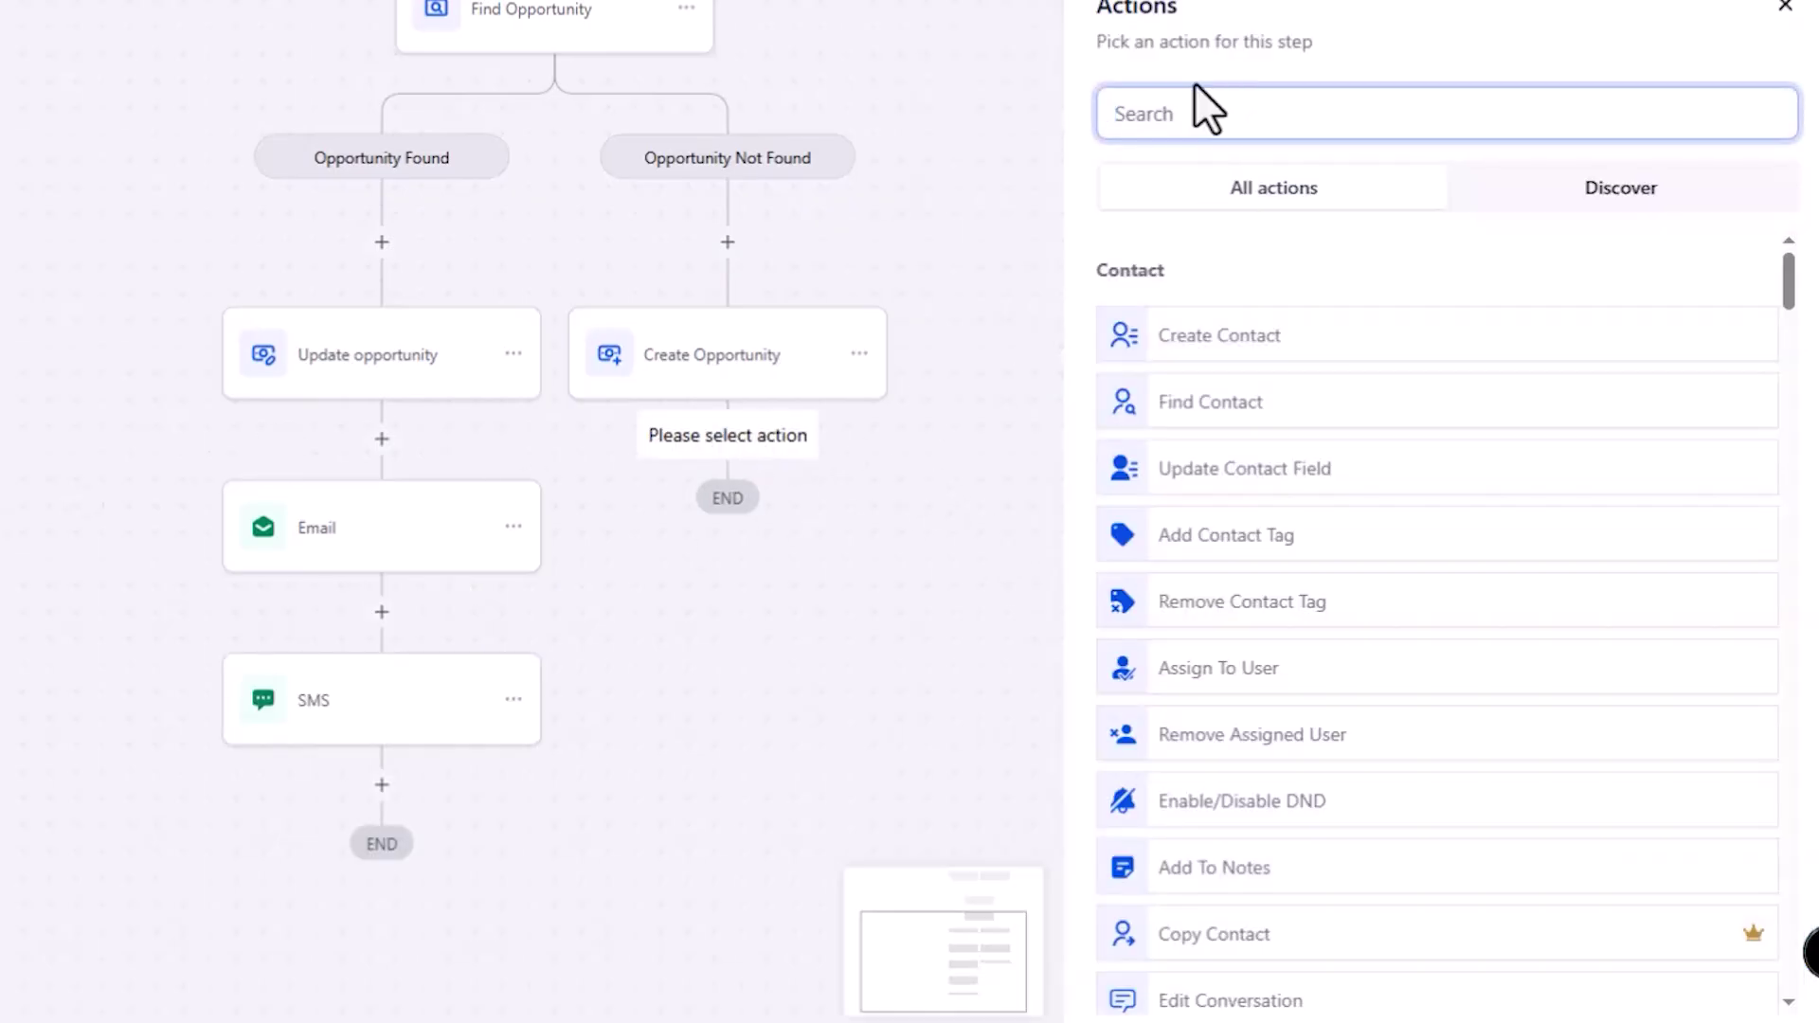
type("goto")
left_click(1185, 339)
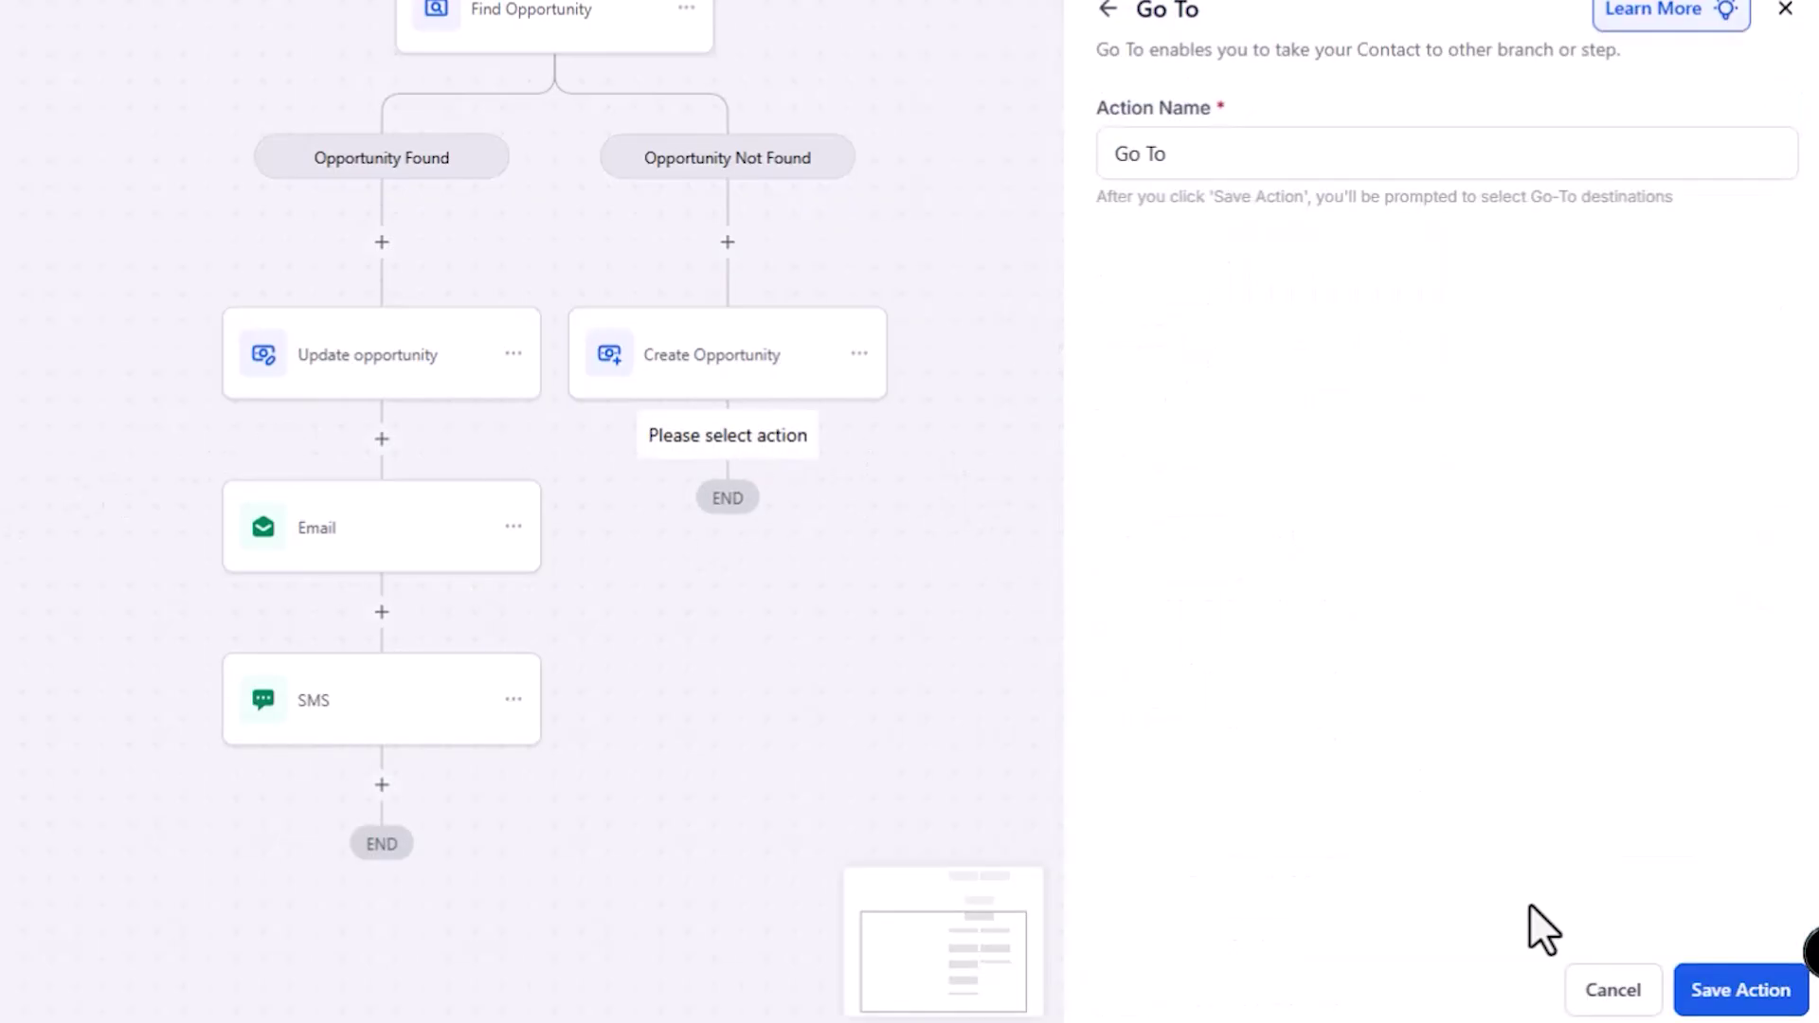
left_click(1741, 995)
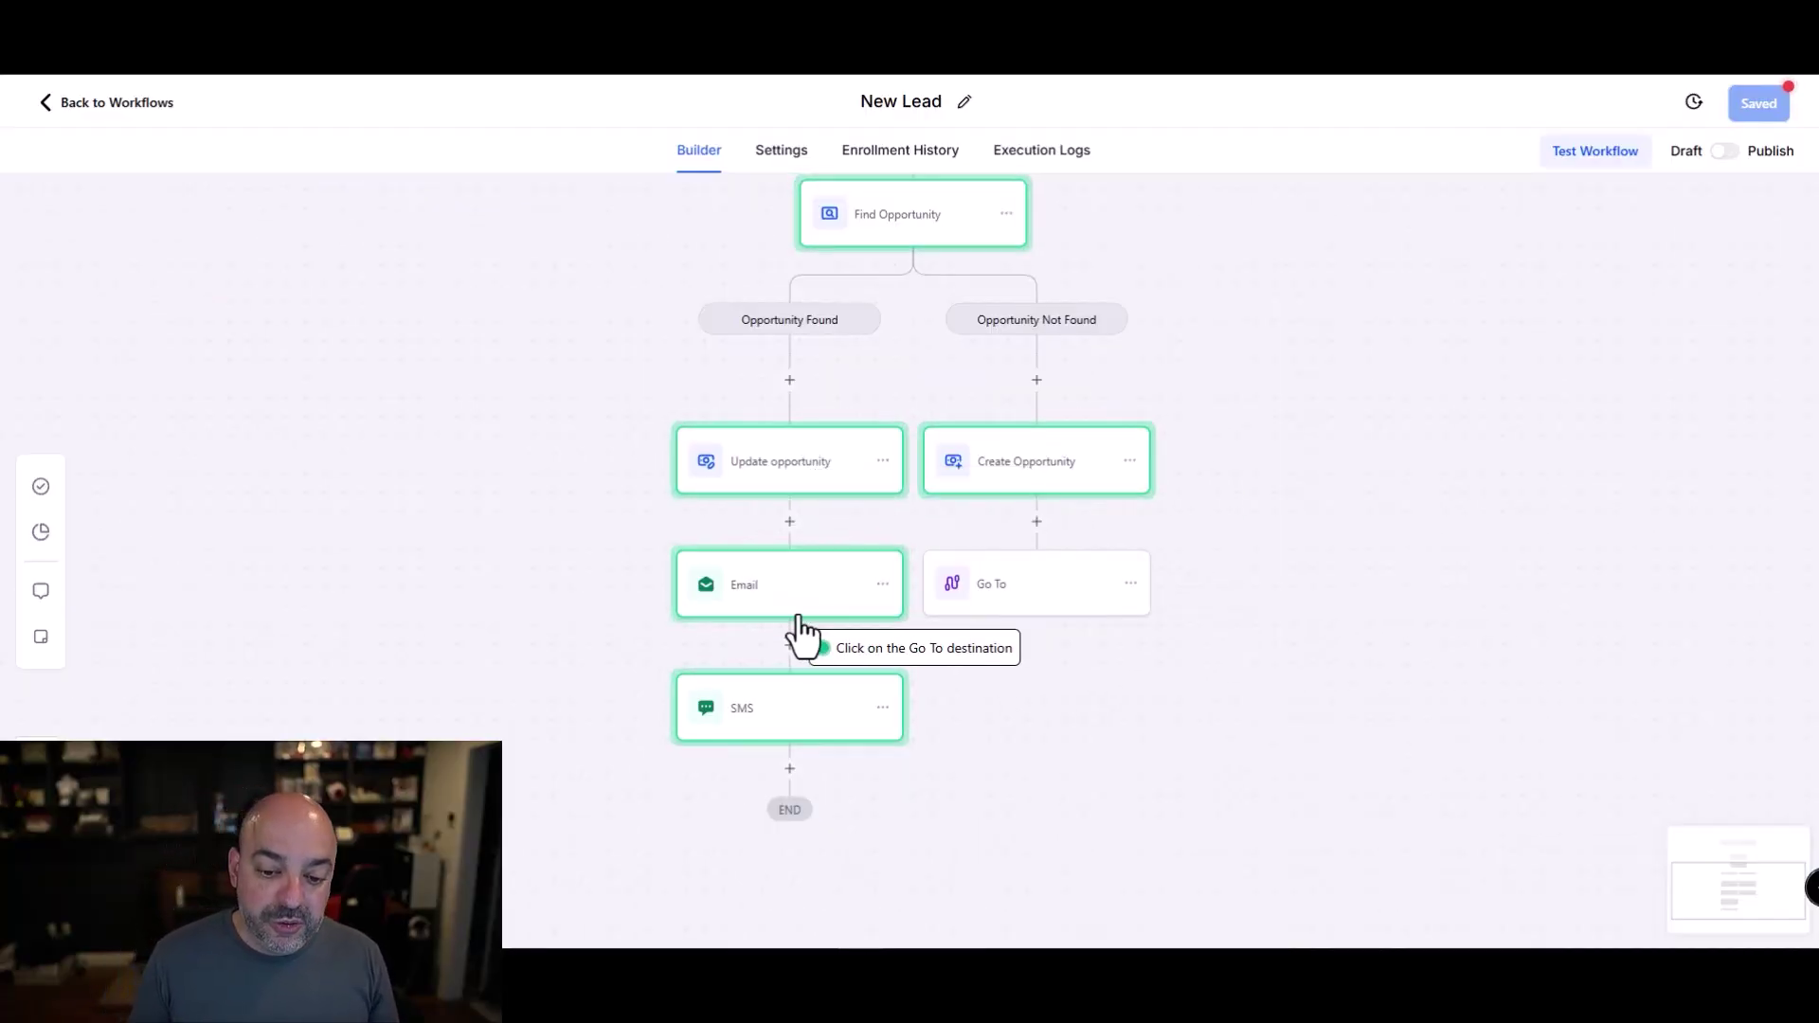
left_click(803, 611)
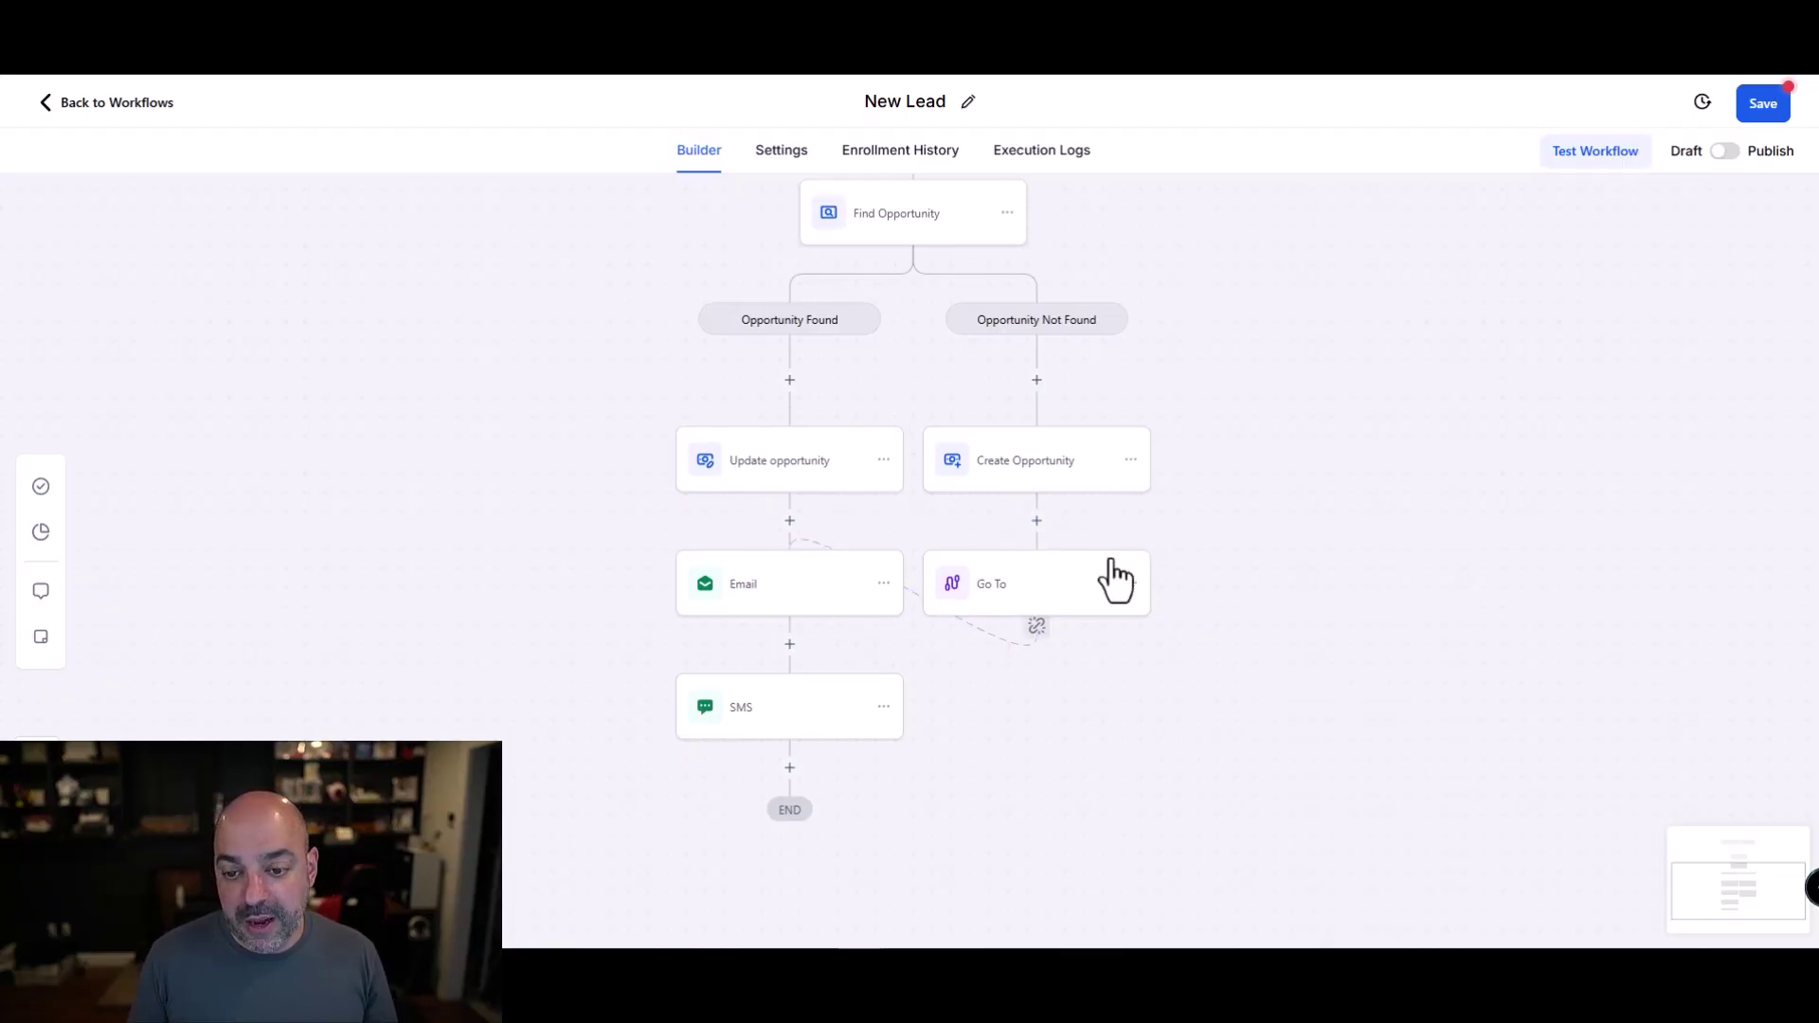
- Delete the Find Opportunity action together with both of its branches
scroll(1121, 502, "up", 2)
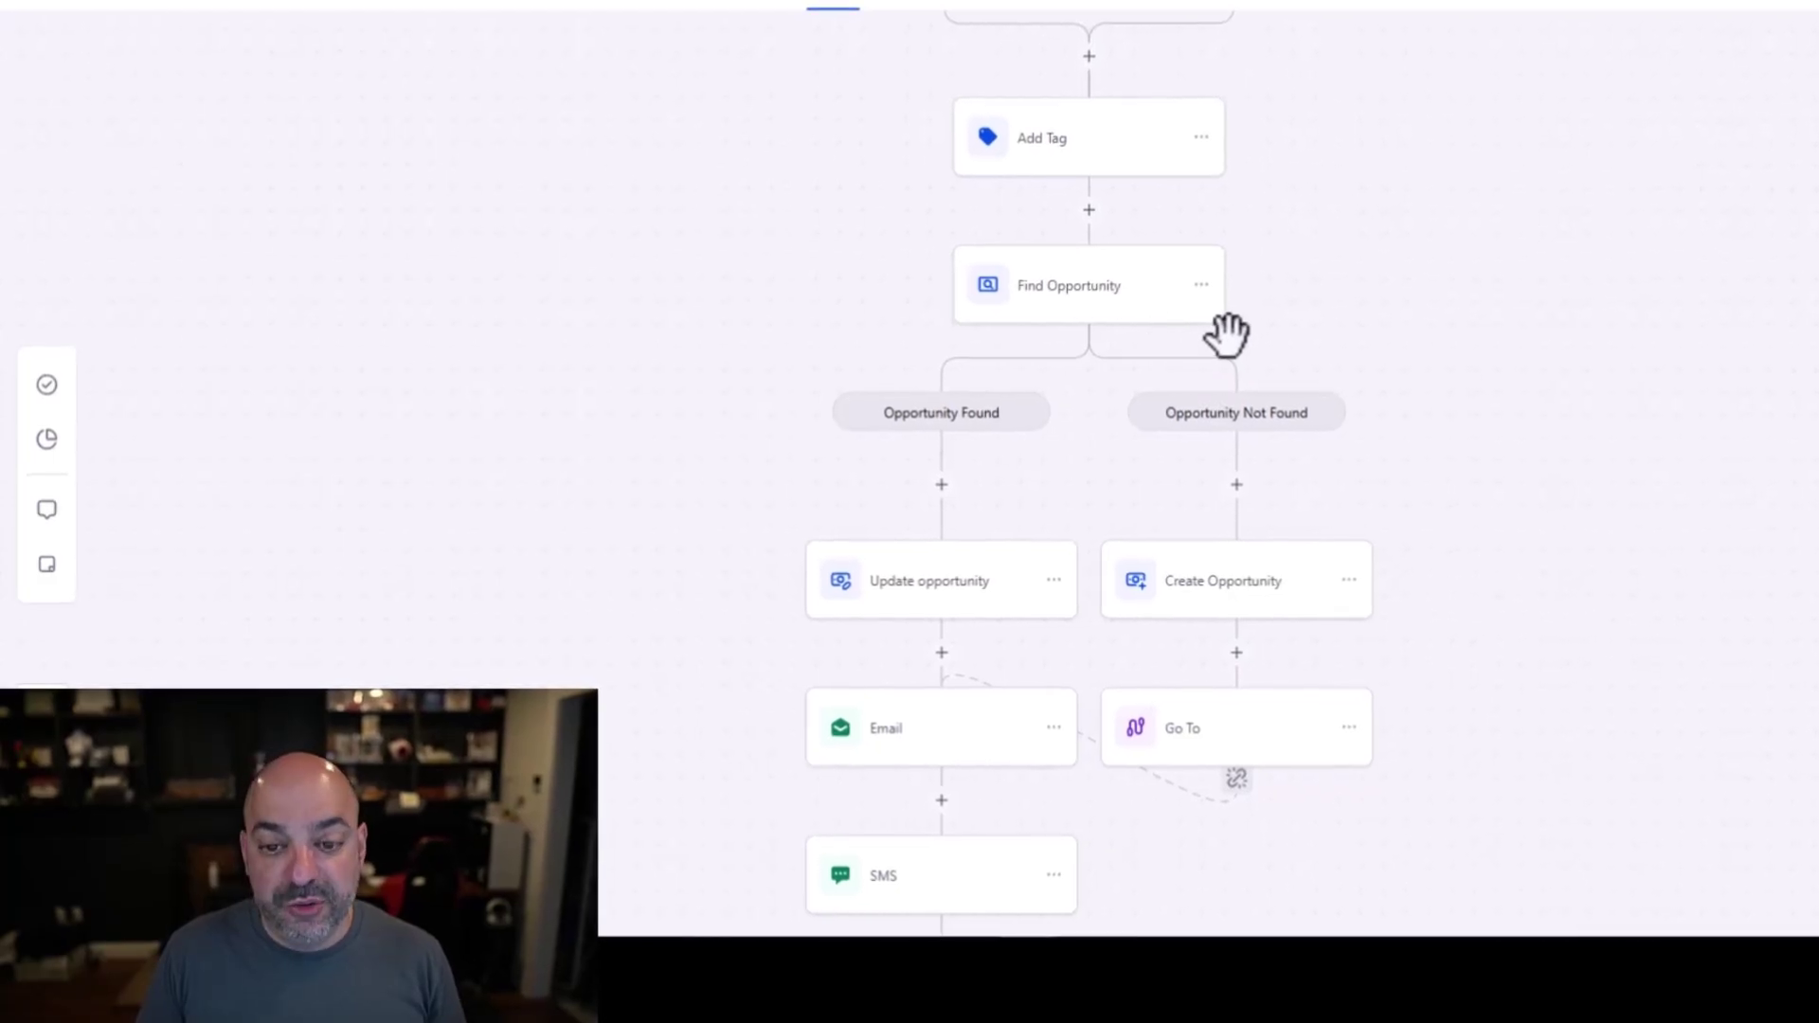
left_click(1088, 210)
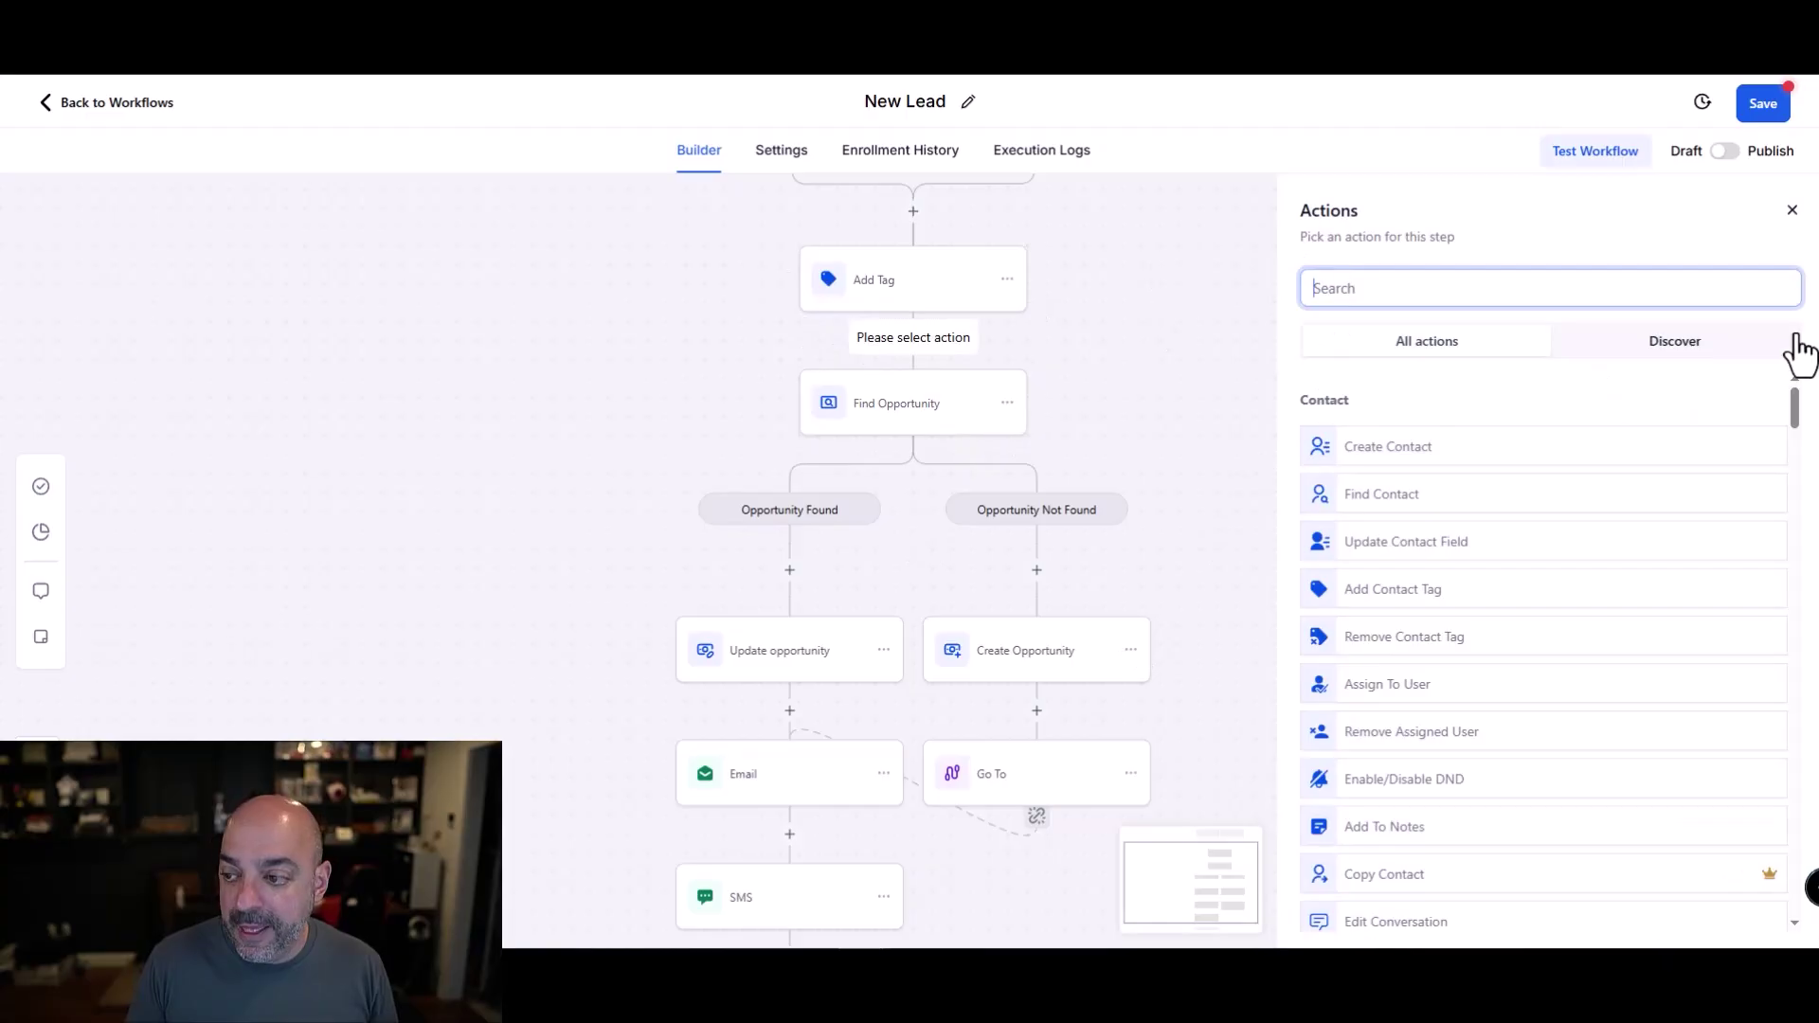
left_click(1791, 211)
left_click(915, 333)
left_click(1006, 403)
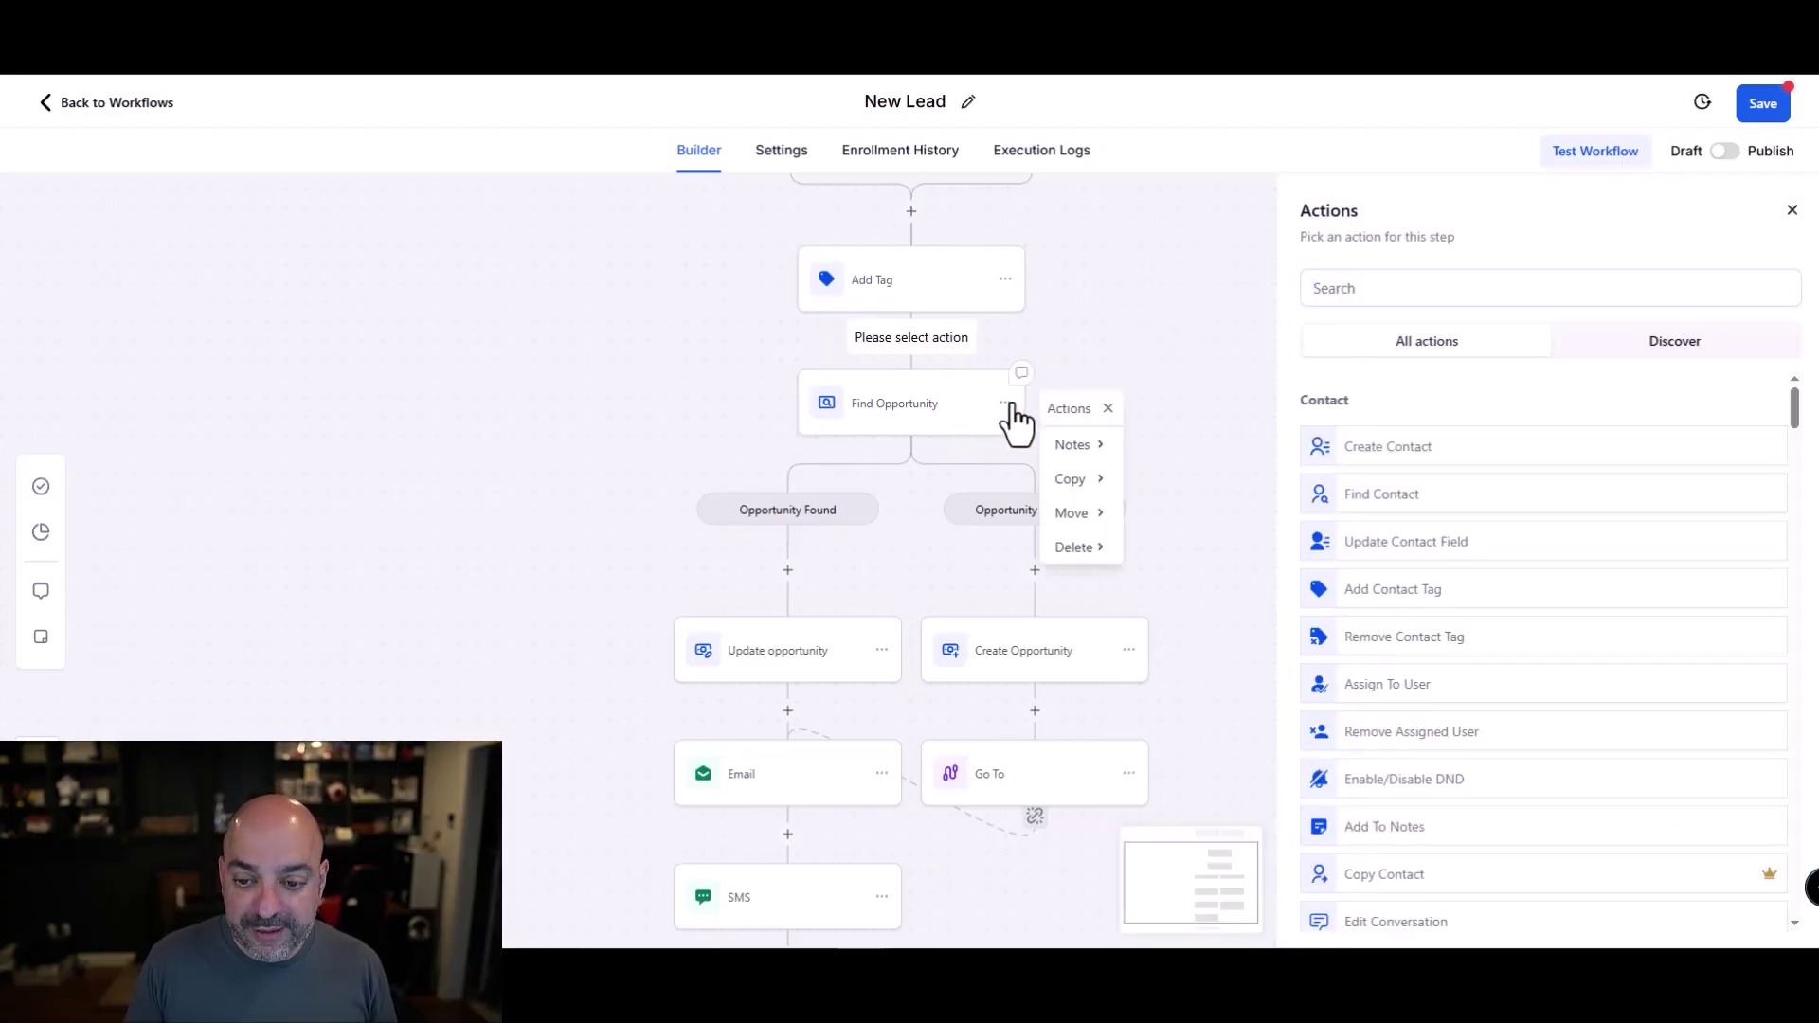
left_click(1099, 559)
left_click(1120, 571)
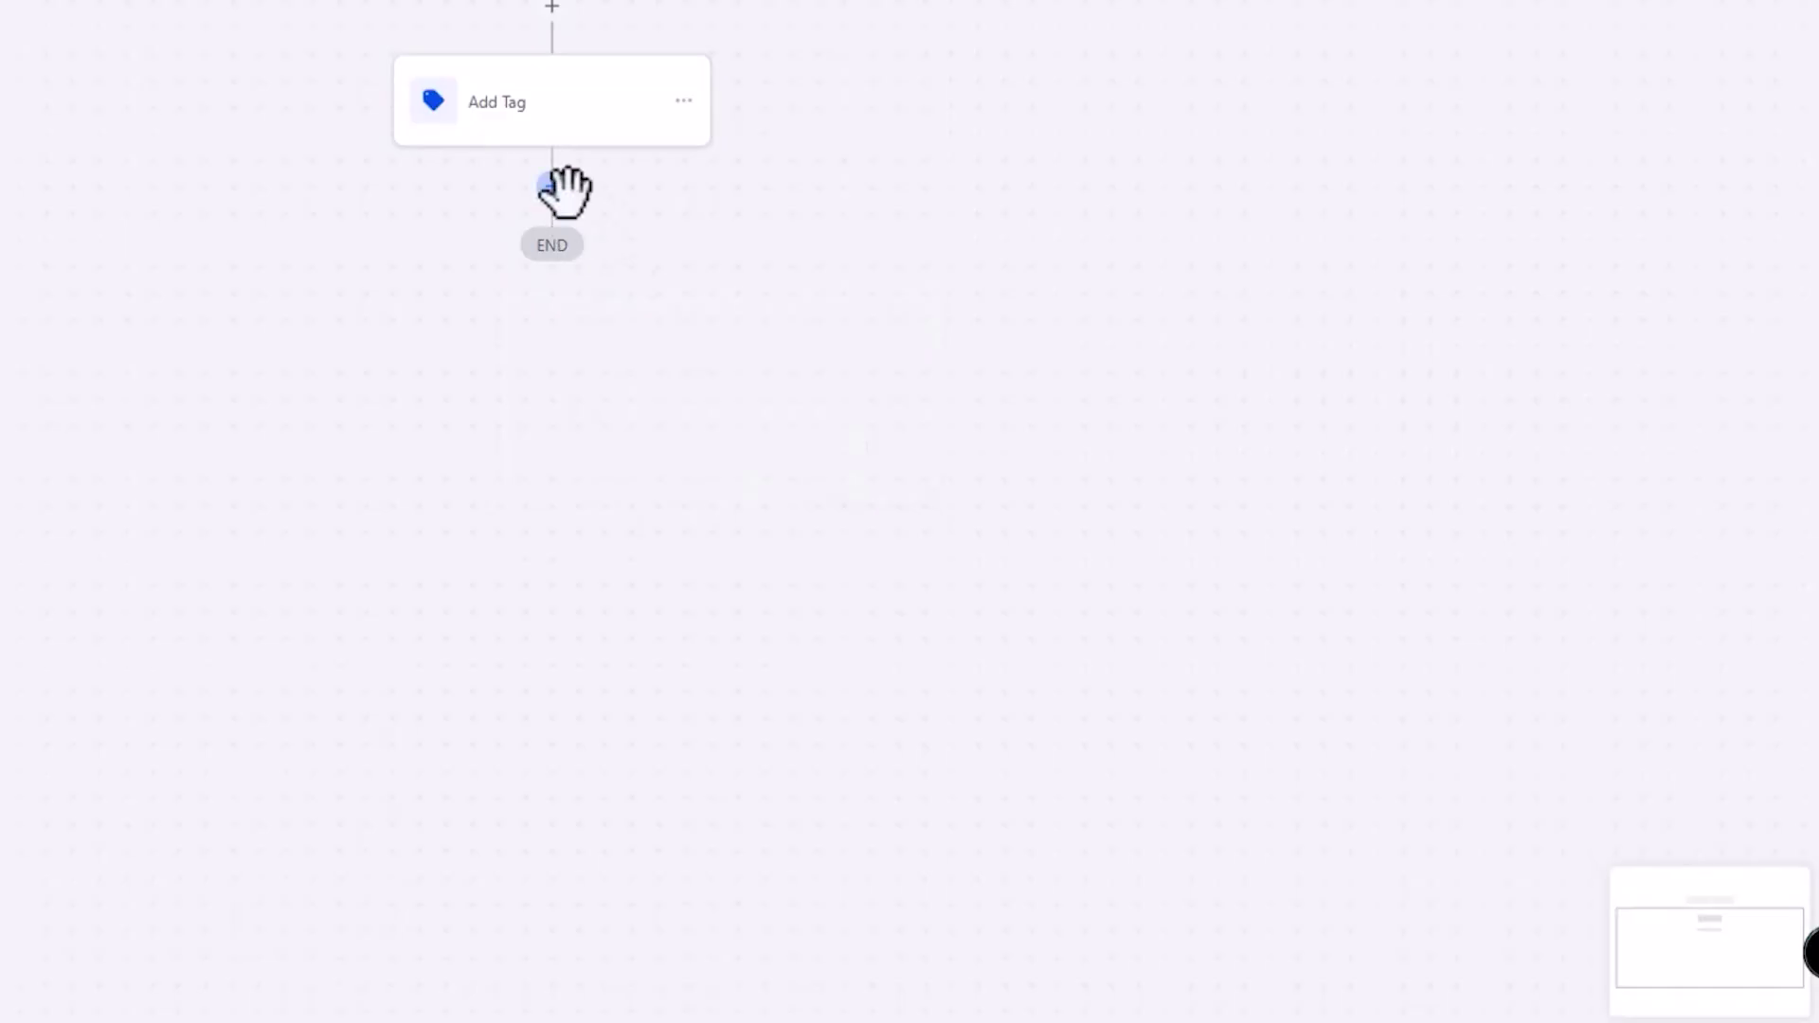
- Search the actions for "create" and choose Create Opportunity for the step after Add Tag
left_click(551, 185)
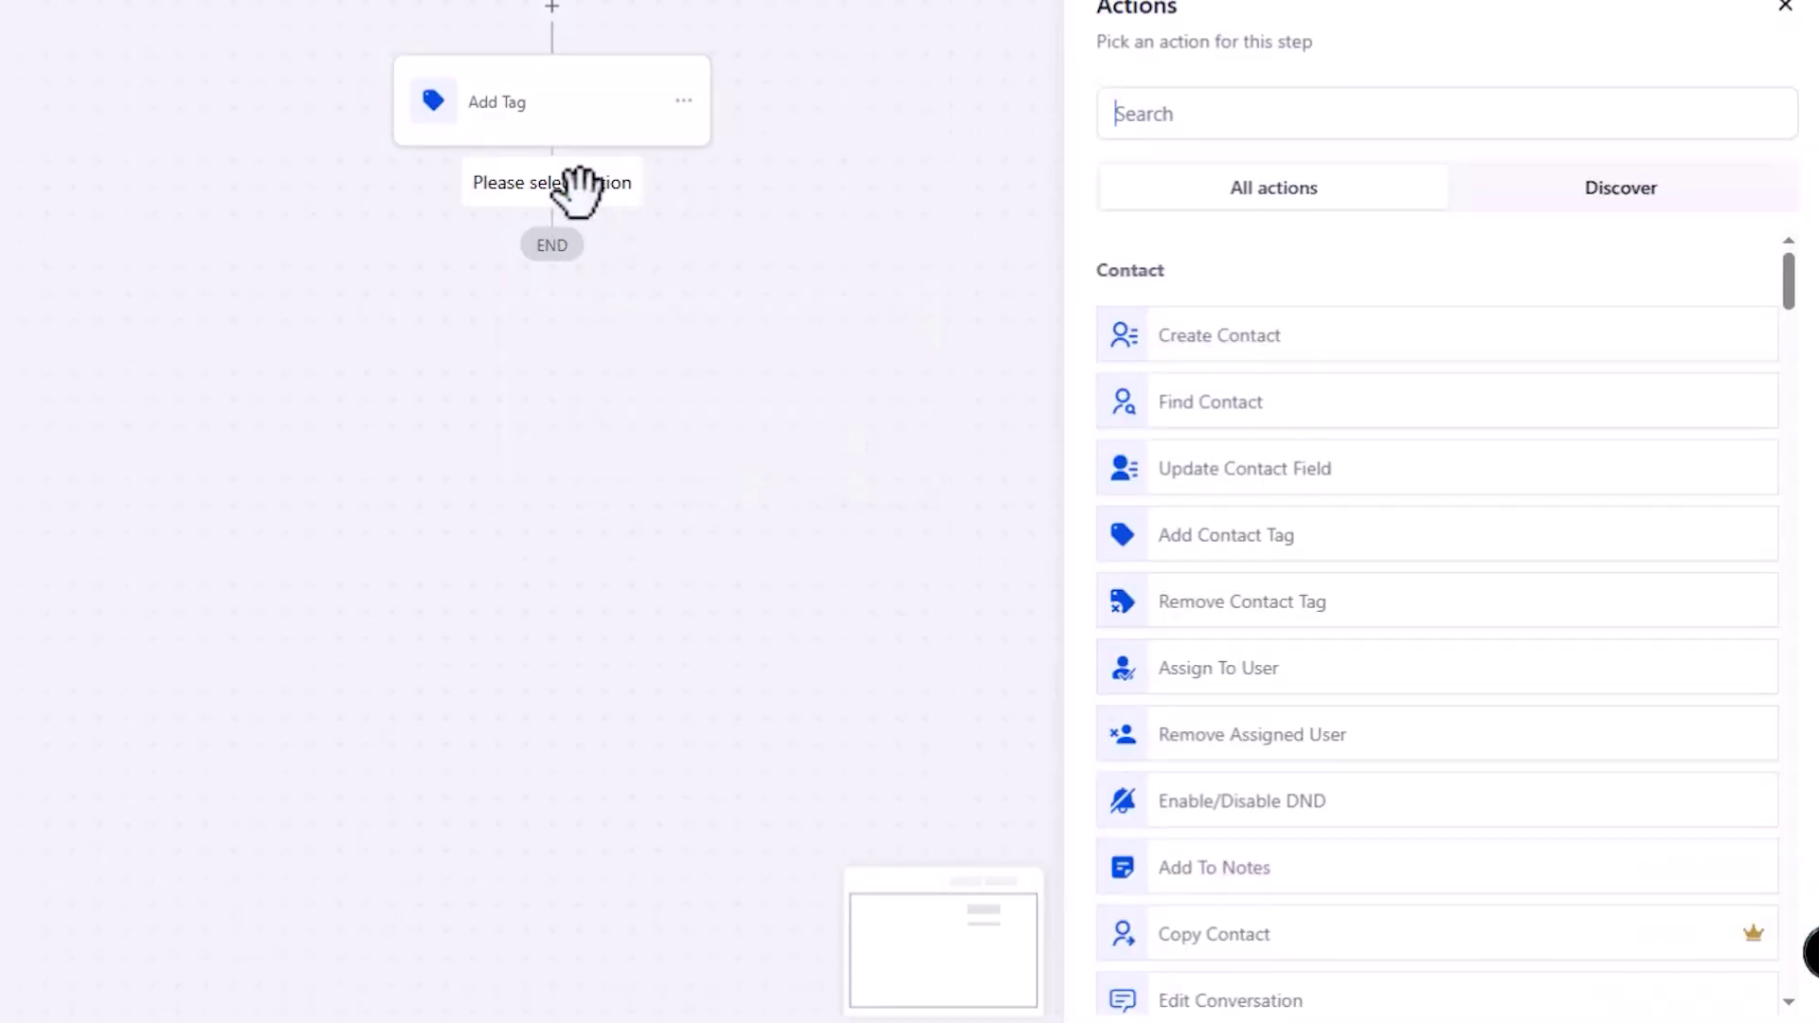
type("createa")
key("BackSpace")
key("BackSpace")
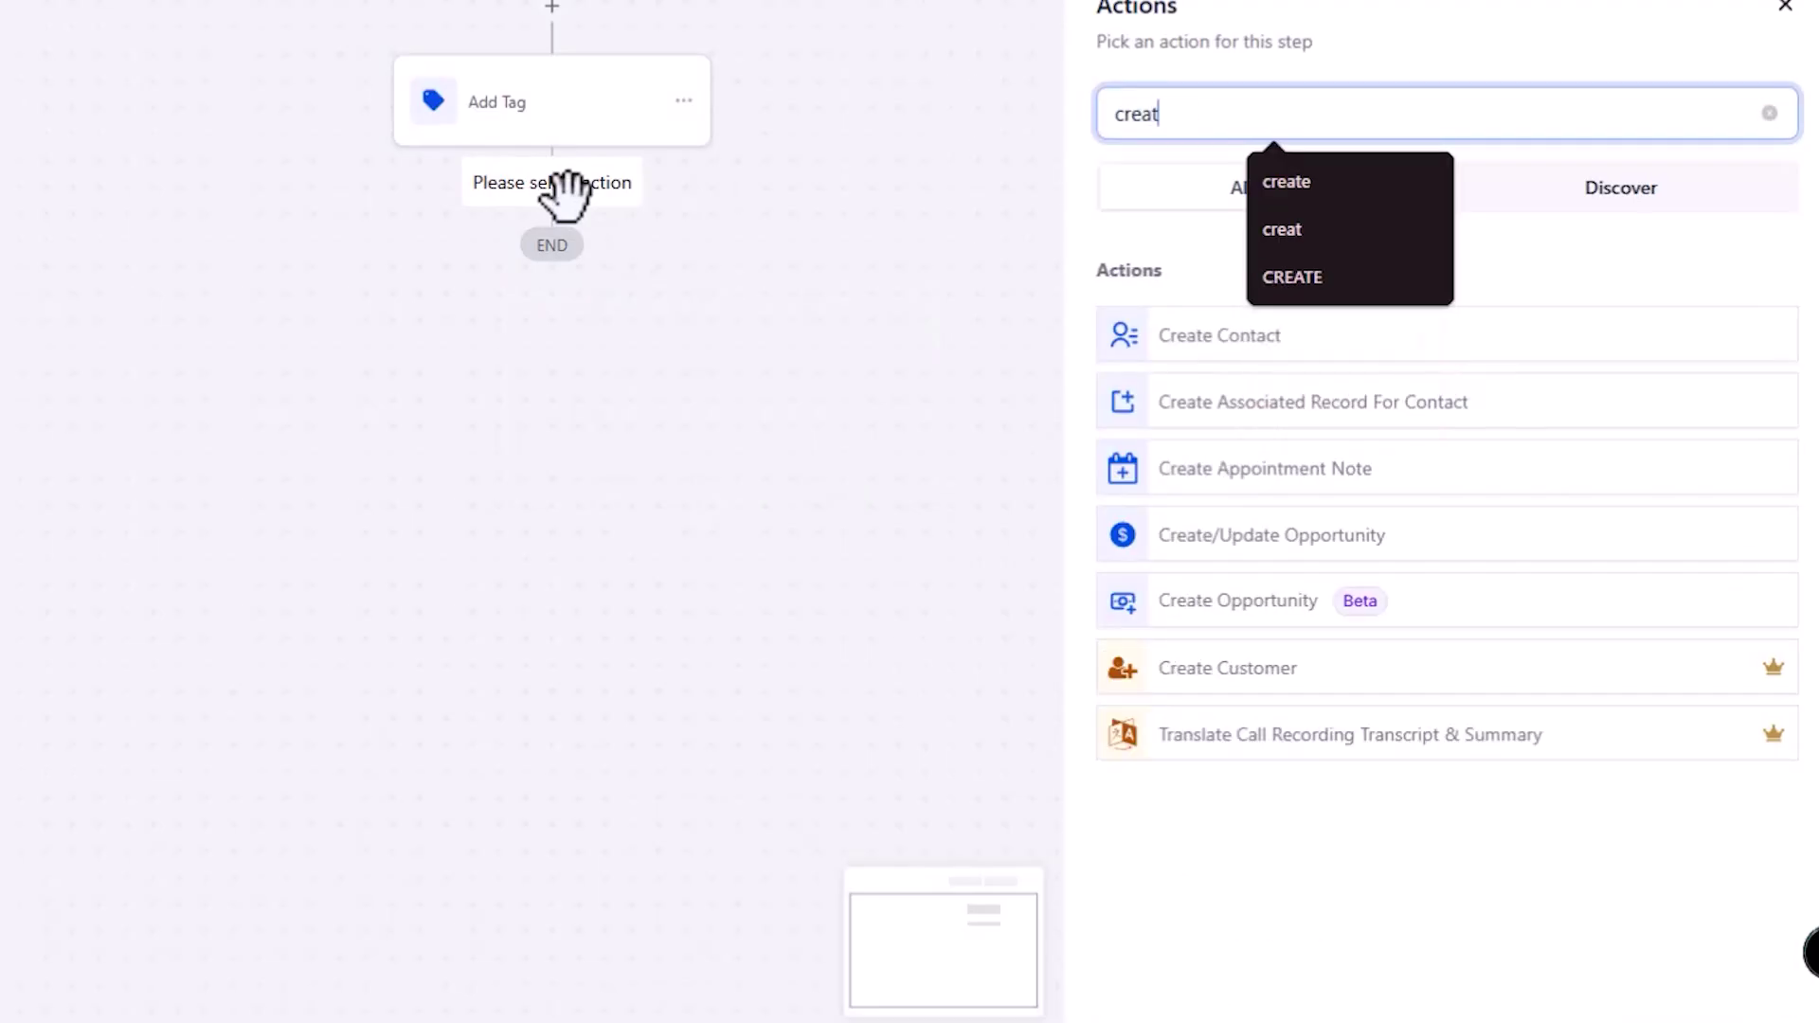
type("e")
left_click(1278, 602)
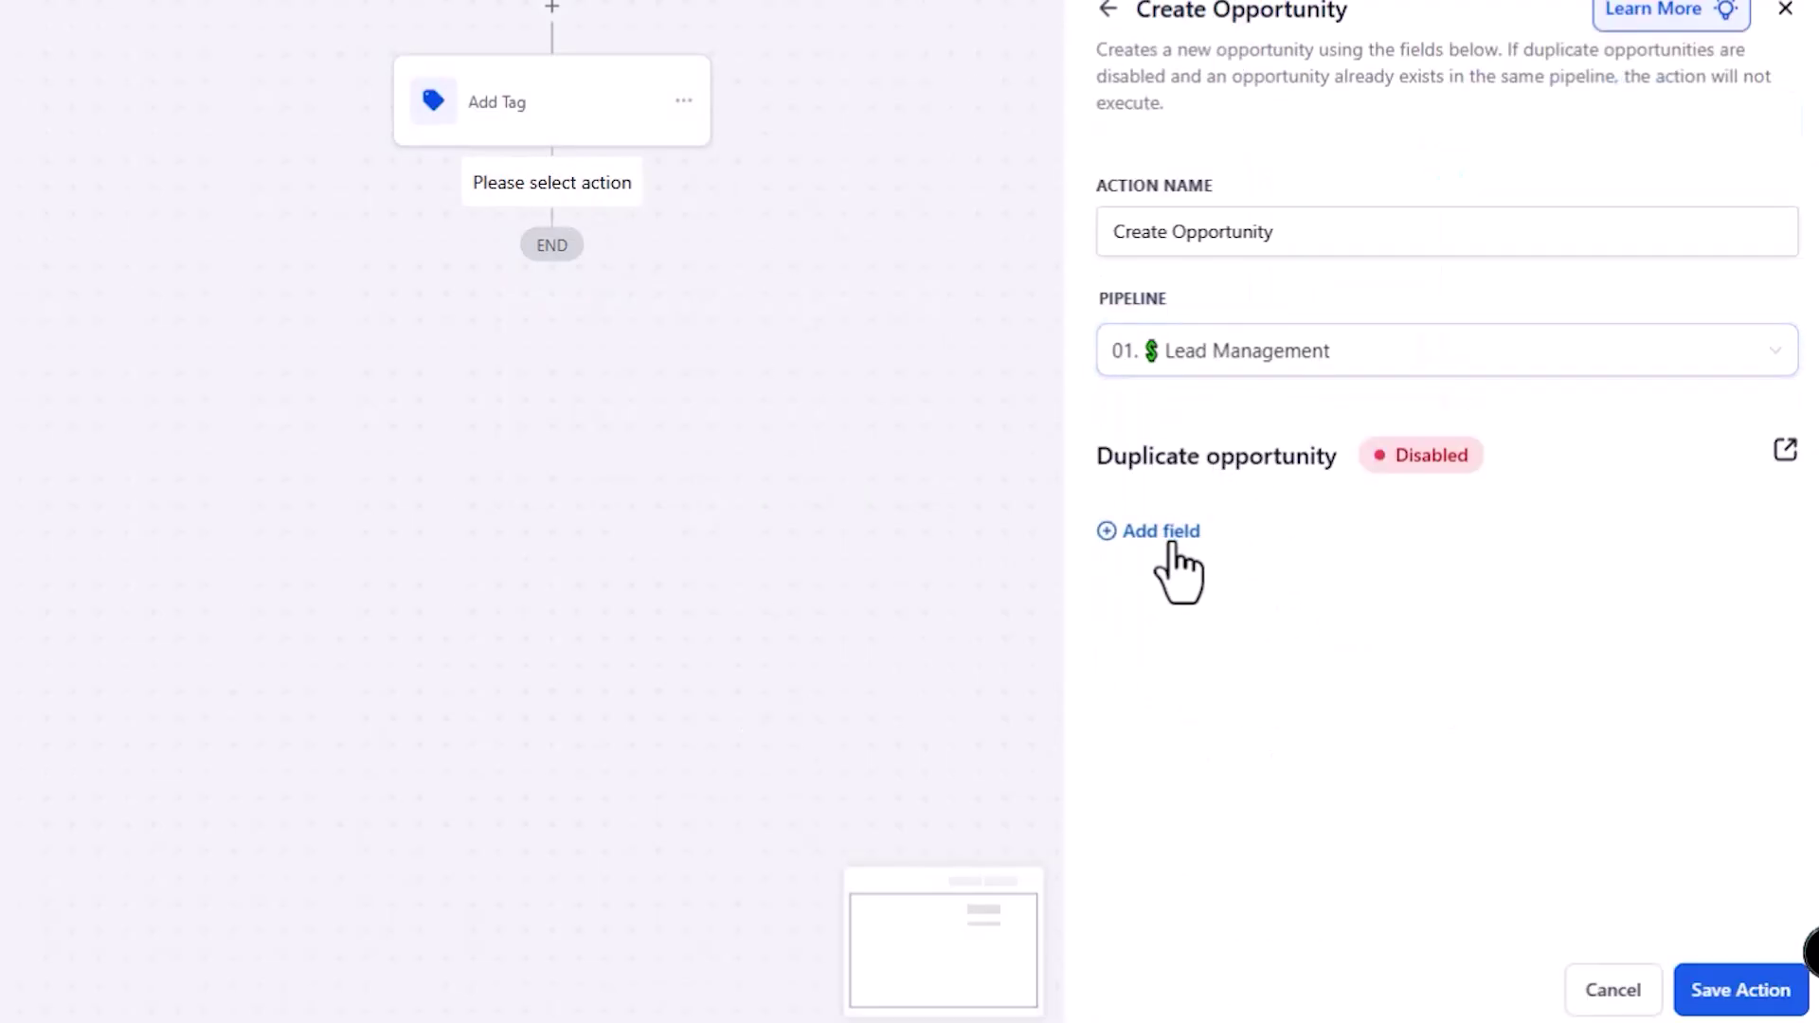
- Add an Opportunity Name field combining "{{contact.name}} - " with the contact's phone variable
left_click(1171, 541)
left_click(1201, 573)
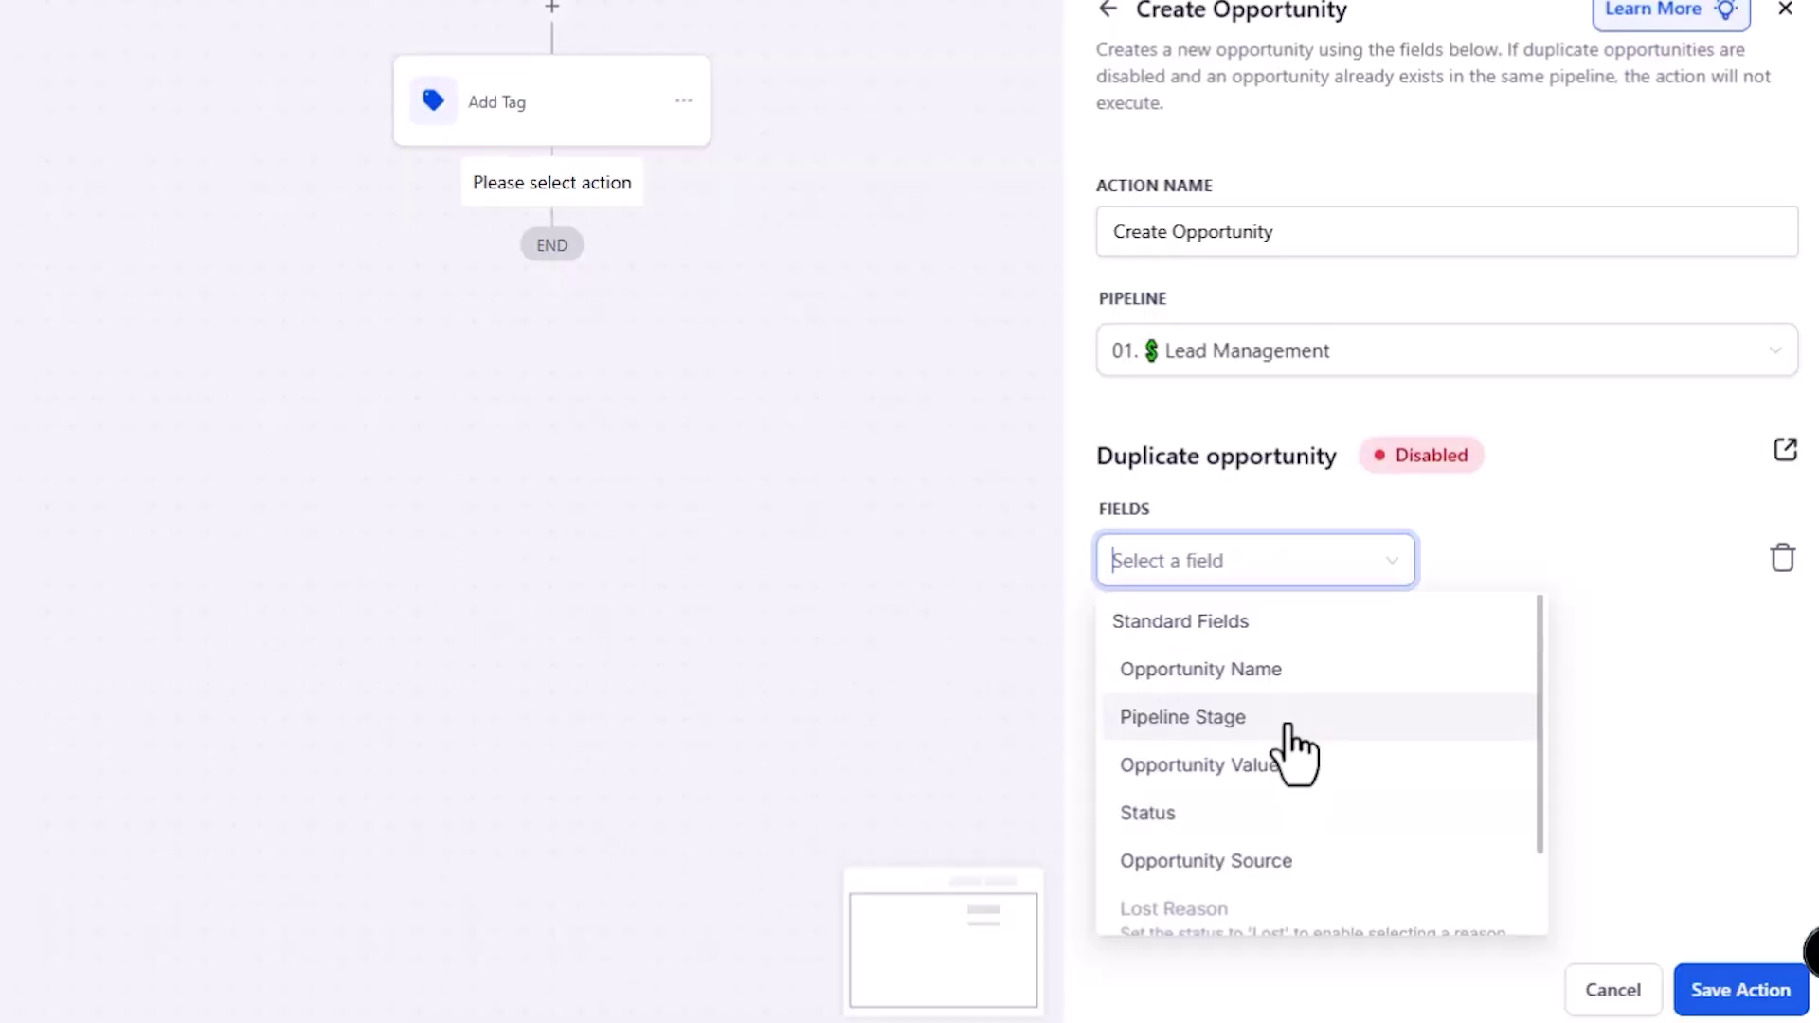
left_click(1463, 682)
left_click(1703, 562)
left_click(1421, 14)
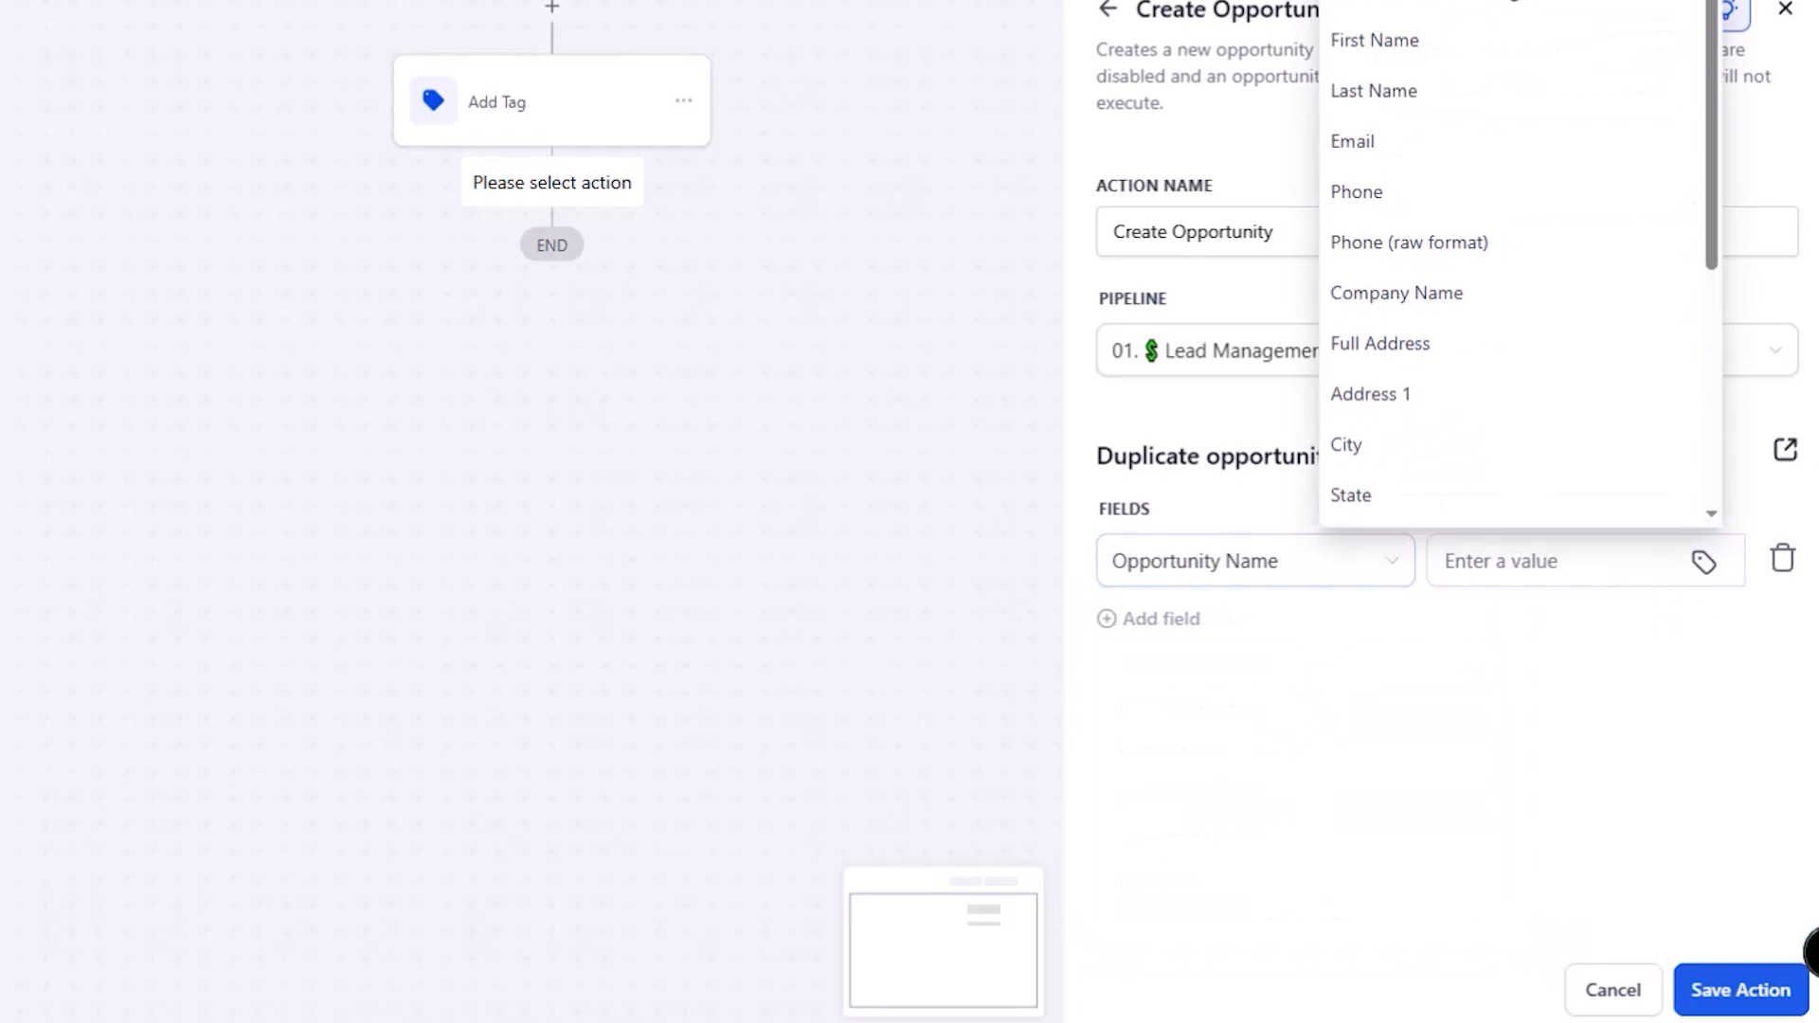
left_click(1447, 31)
left_click(1604, 554)
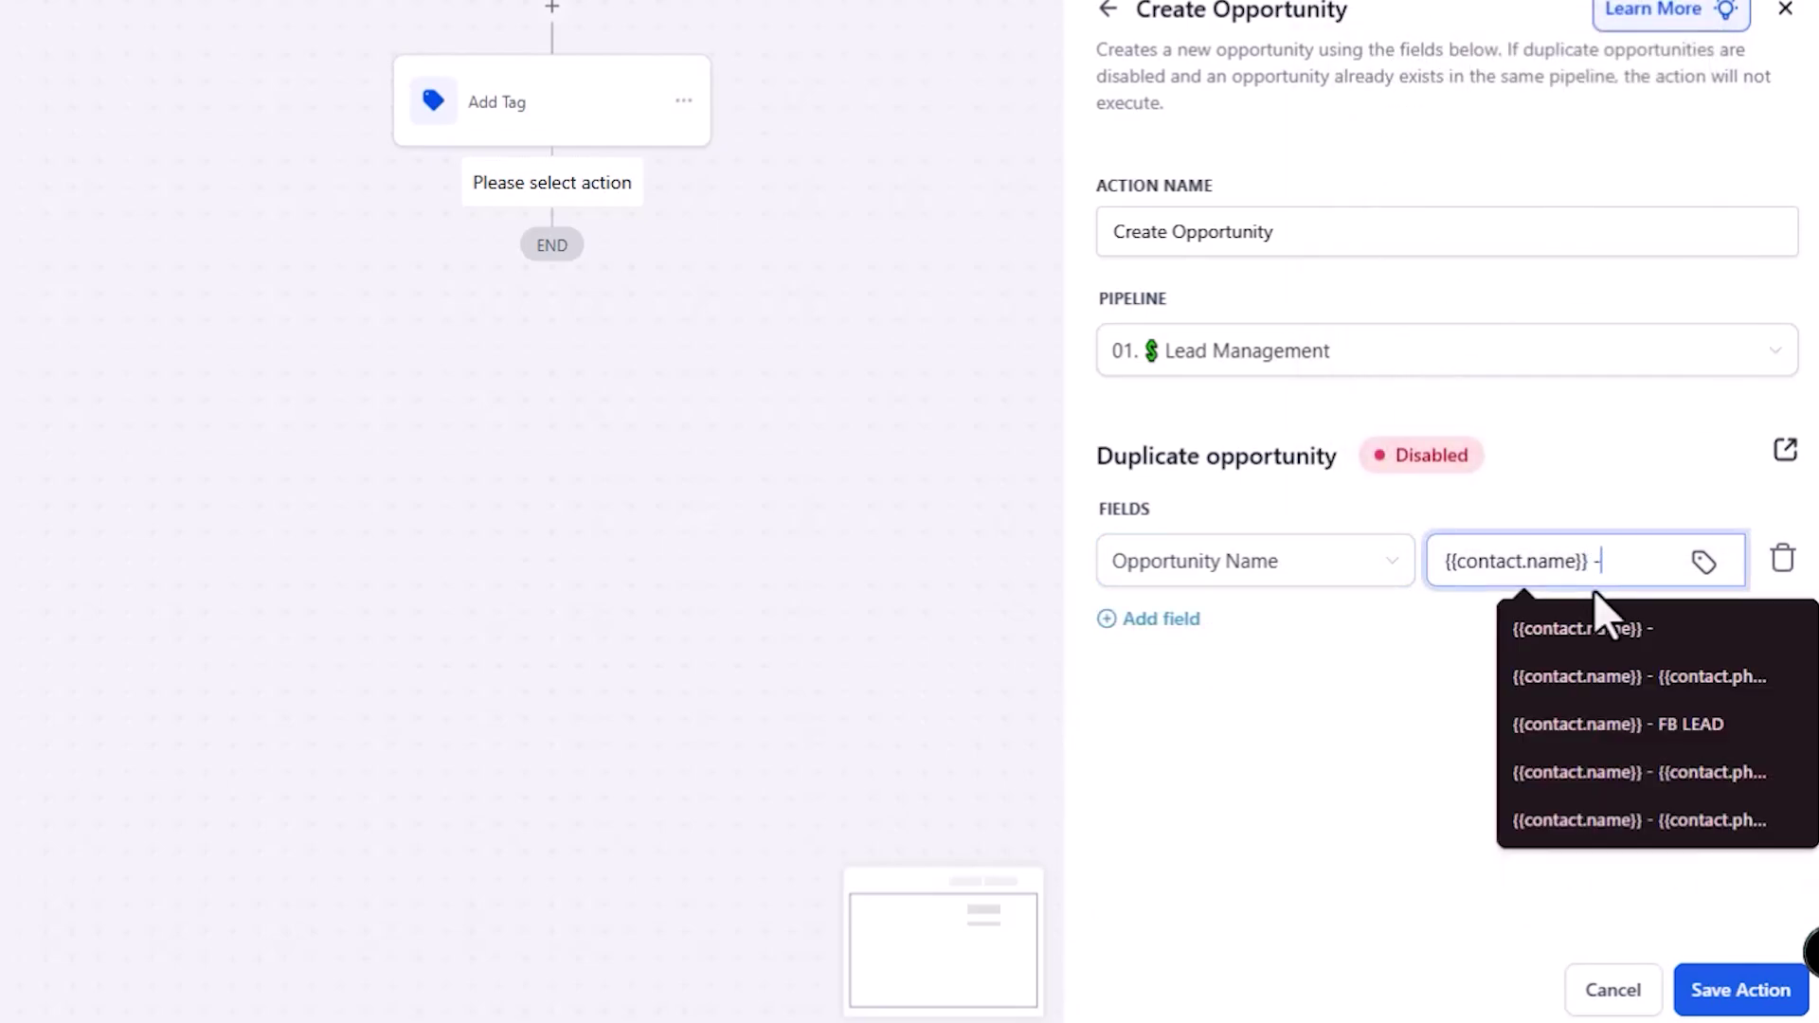
left_click(1695, 699)
- Add a Pipeline Stage field set to New Lead to the Create Opportunity action after Add Tag
left_click(1156, 619)
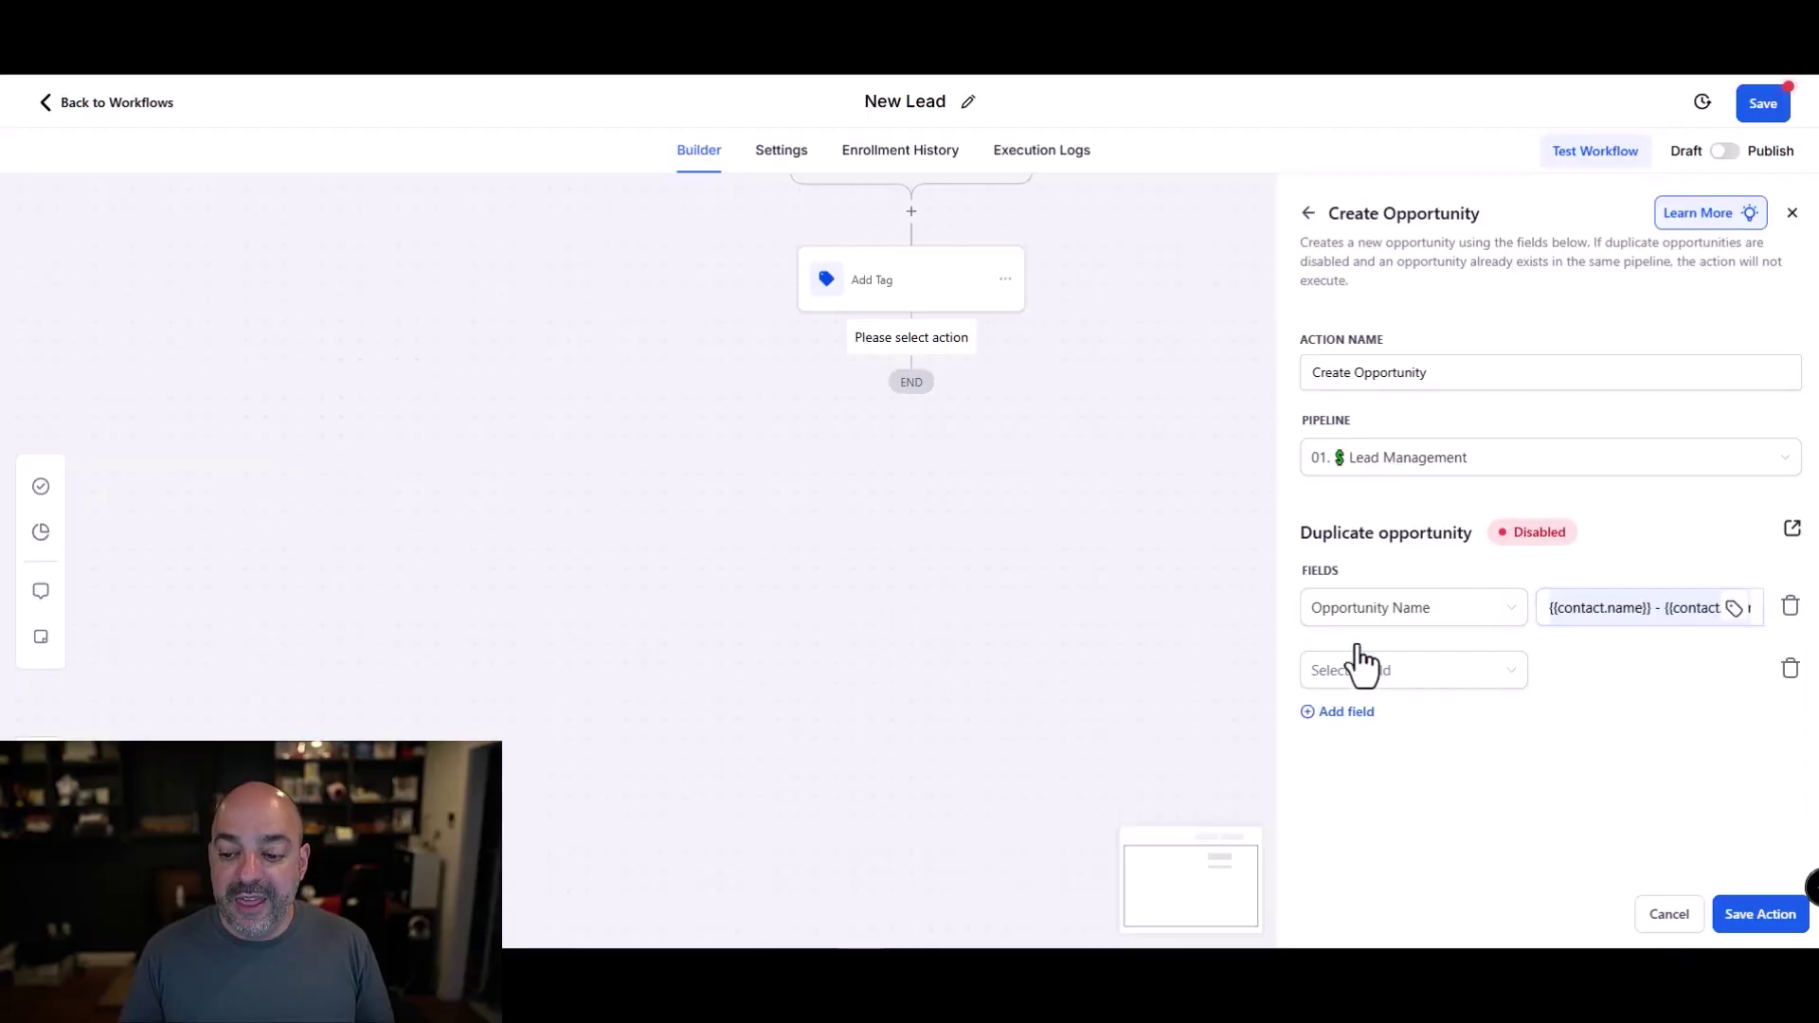
left_click(1364, 674)
left_click(1352, 775)
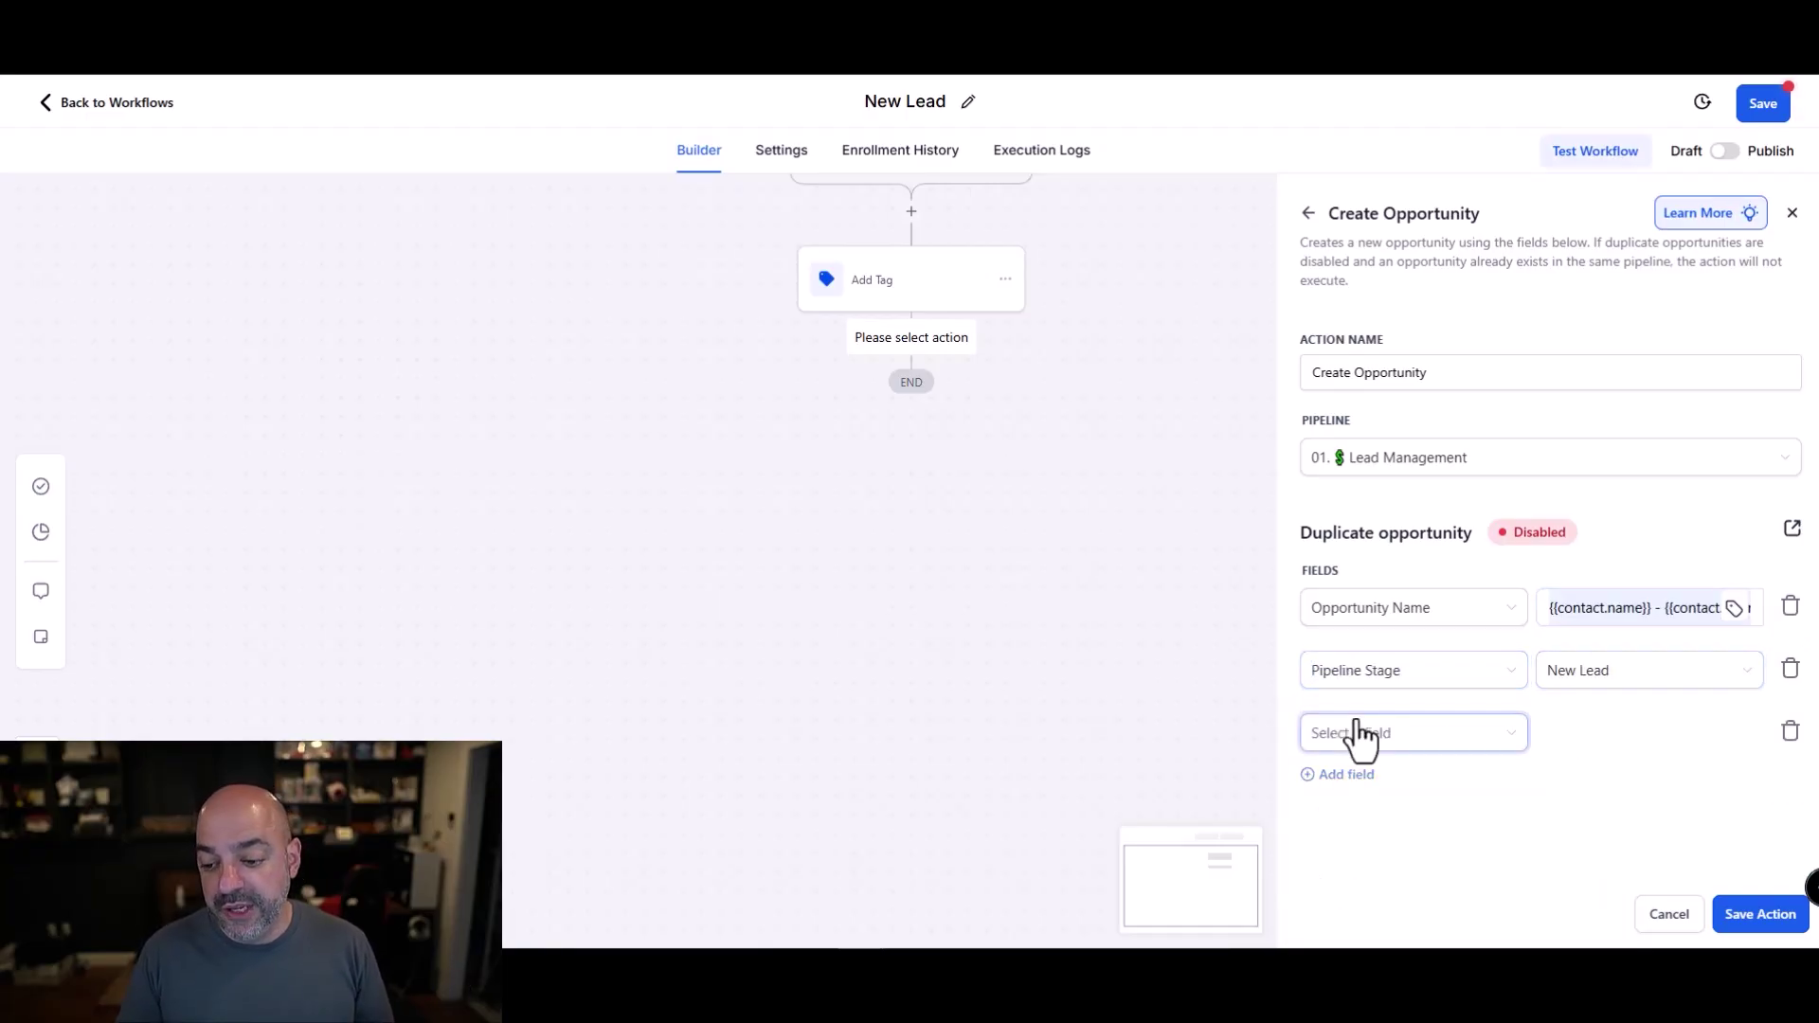
- Add a Status field to the Create Opportunity action and choose its value
left_click(1361, 737)
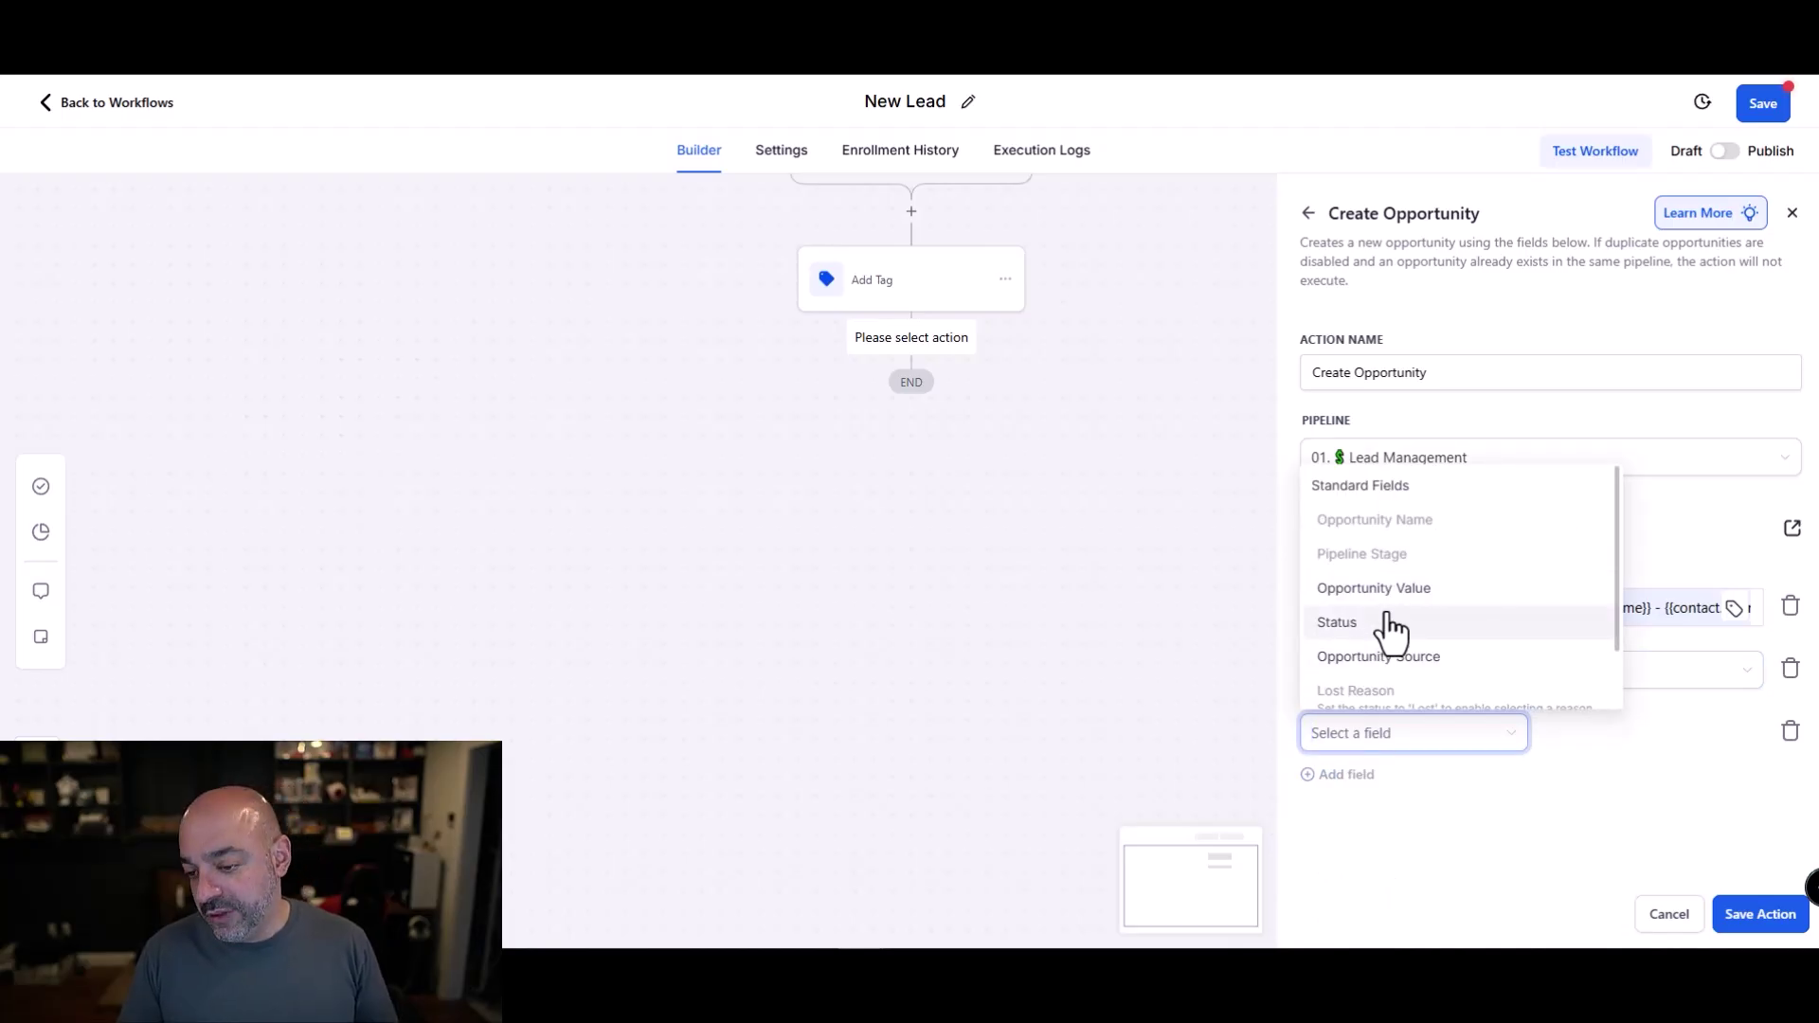
left_click(1391, 623)
left_click(1660, 734)
left_click(1565, 777)
- Add a fourth field to the Create Opportunity action and save the action
left_click(1335, 775)
left_click(1392, 796)
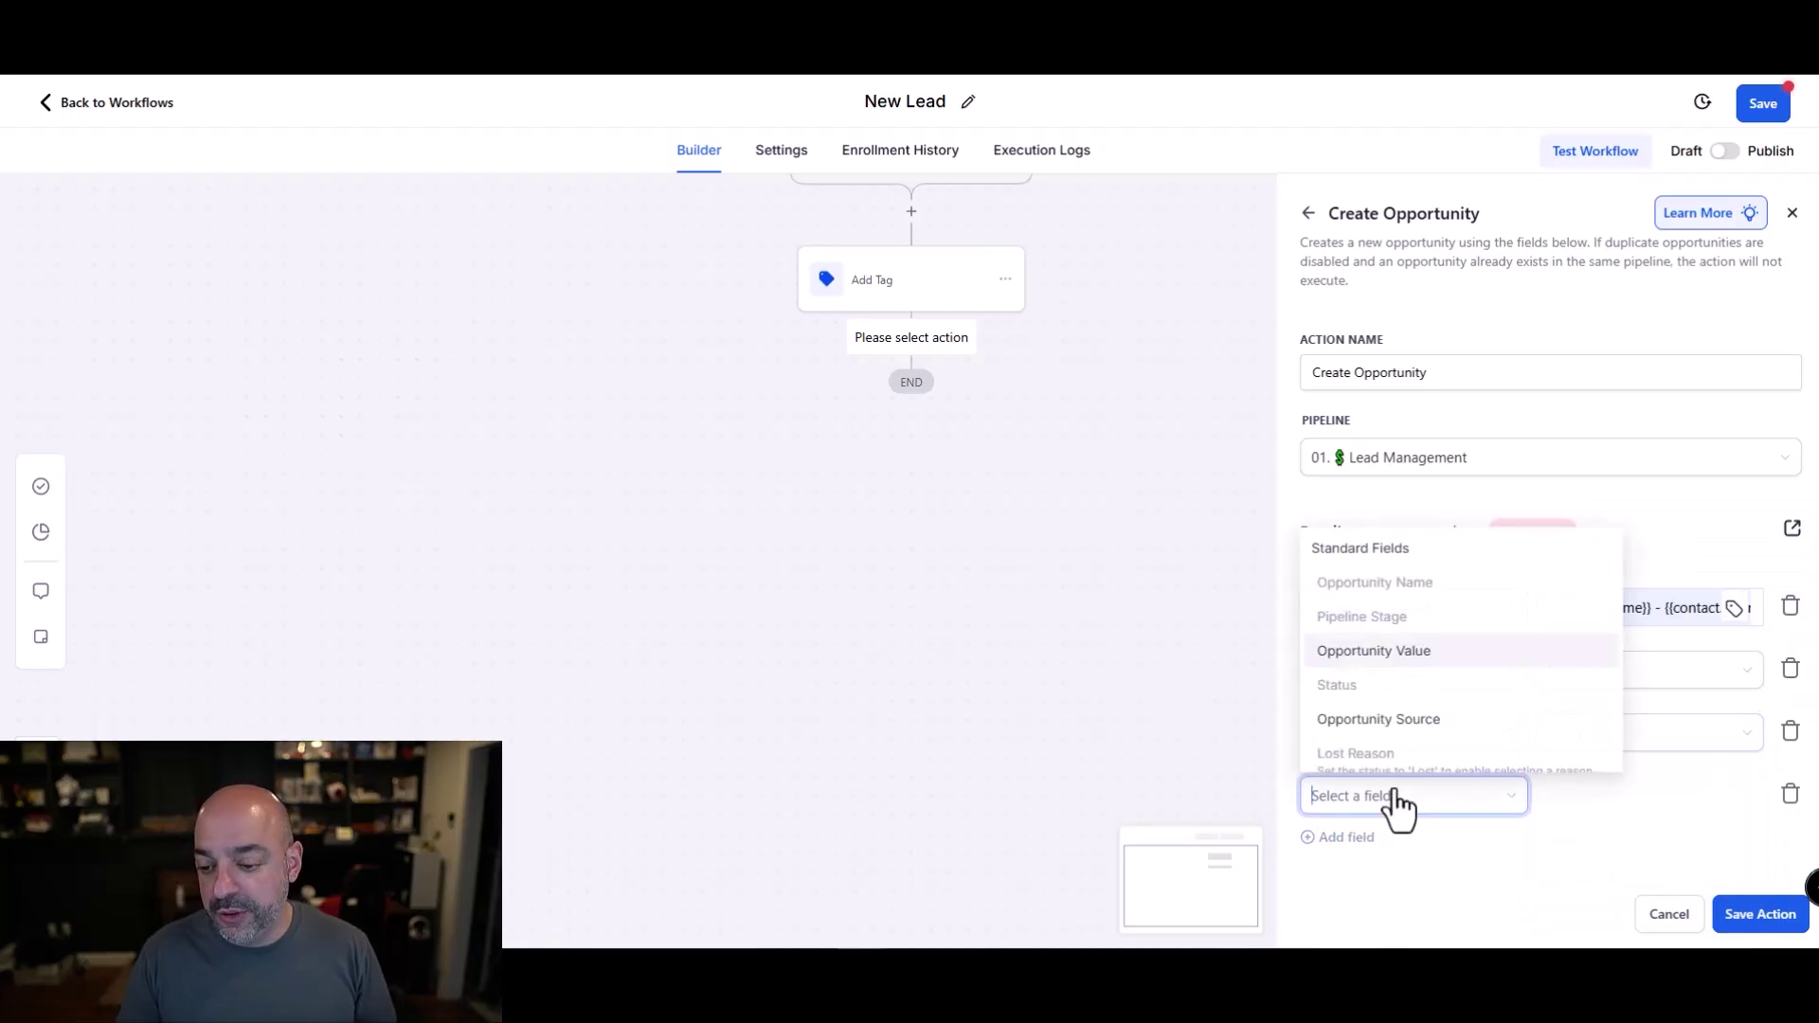
left_click(1674, 800)
left_click(1747, 912)
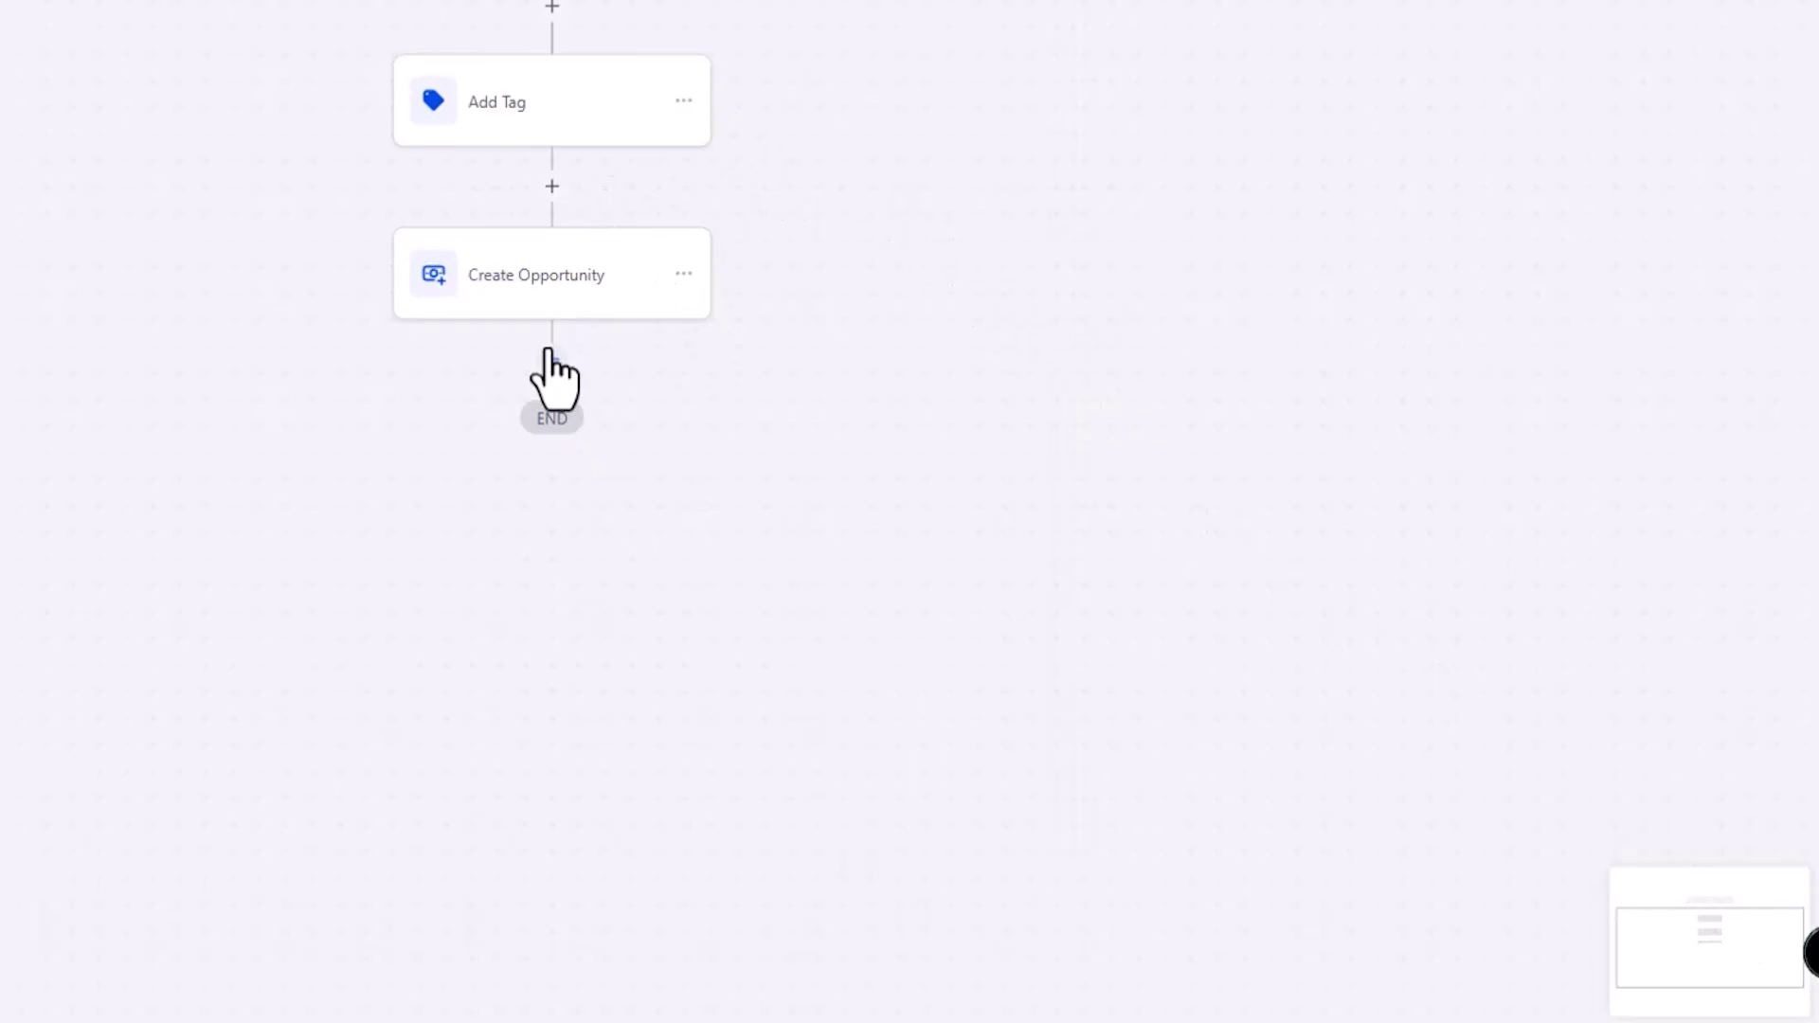
- Add an Email action after Create Opportunity with the message "xx" and save it
left_click(552, 359)
type("email")
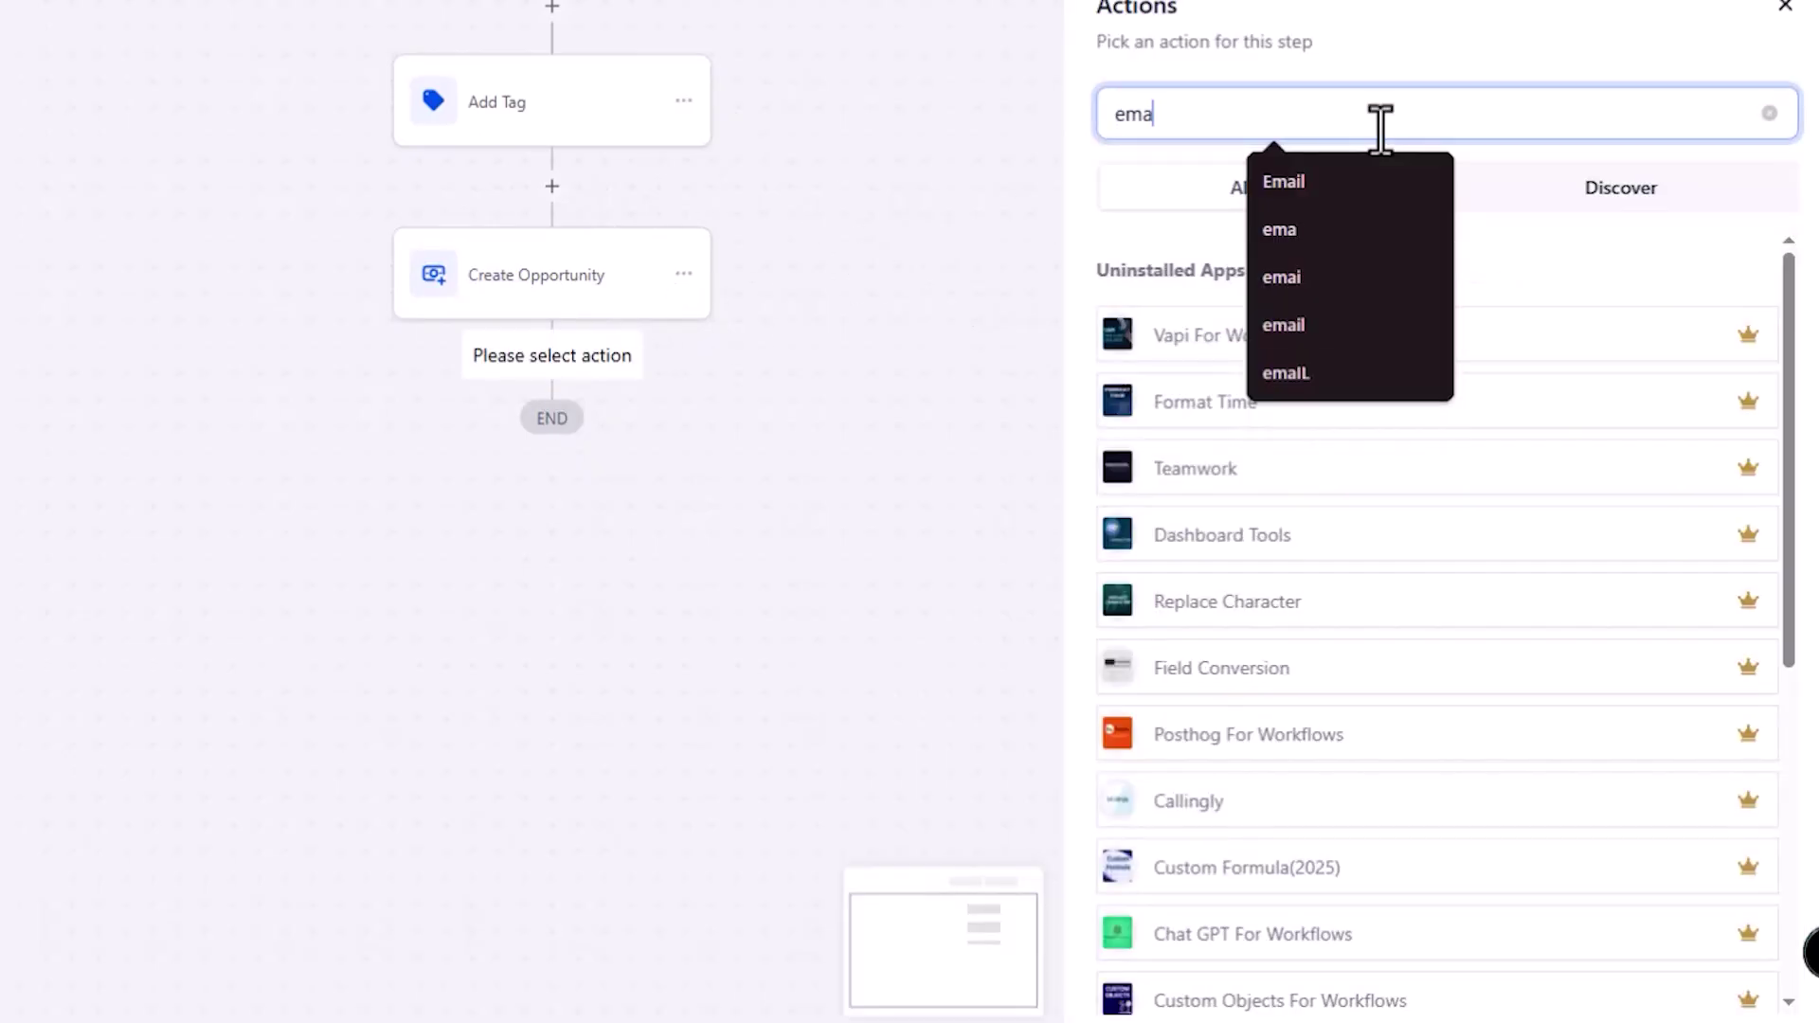
left_click(1224, 339)
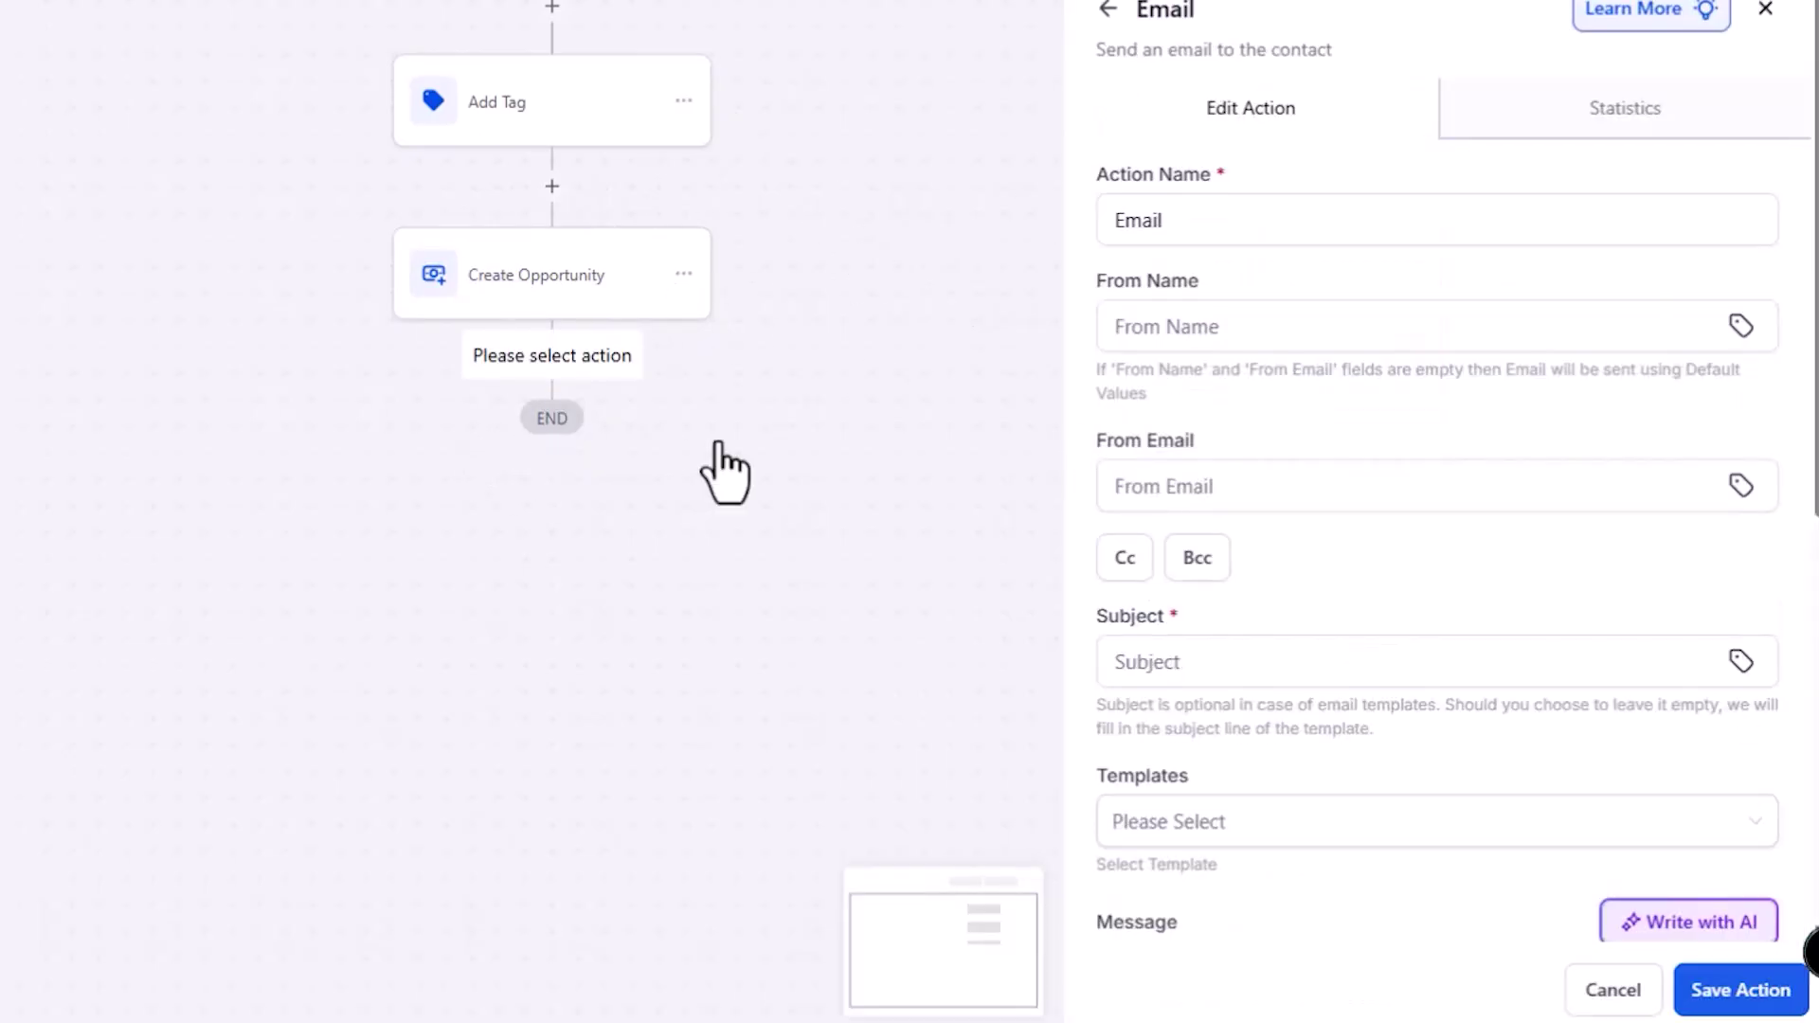
left_click(1259, 662)
scroll(1259, 662, "down", 8)
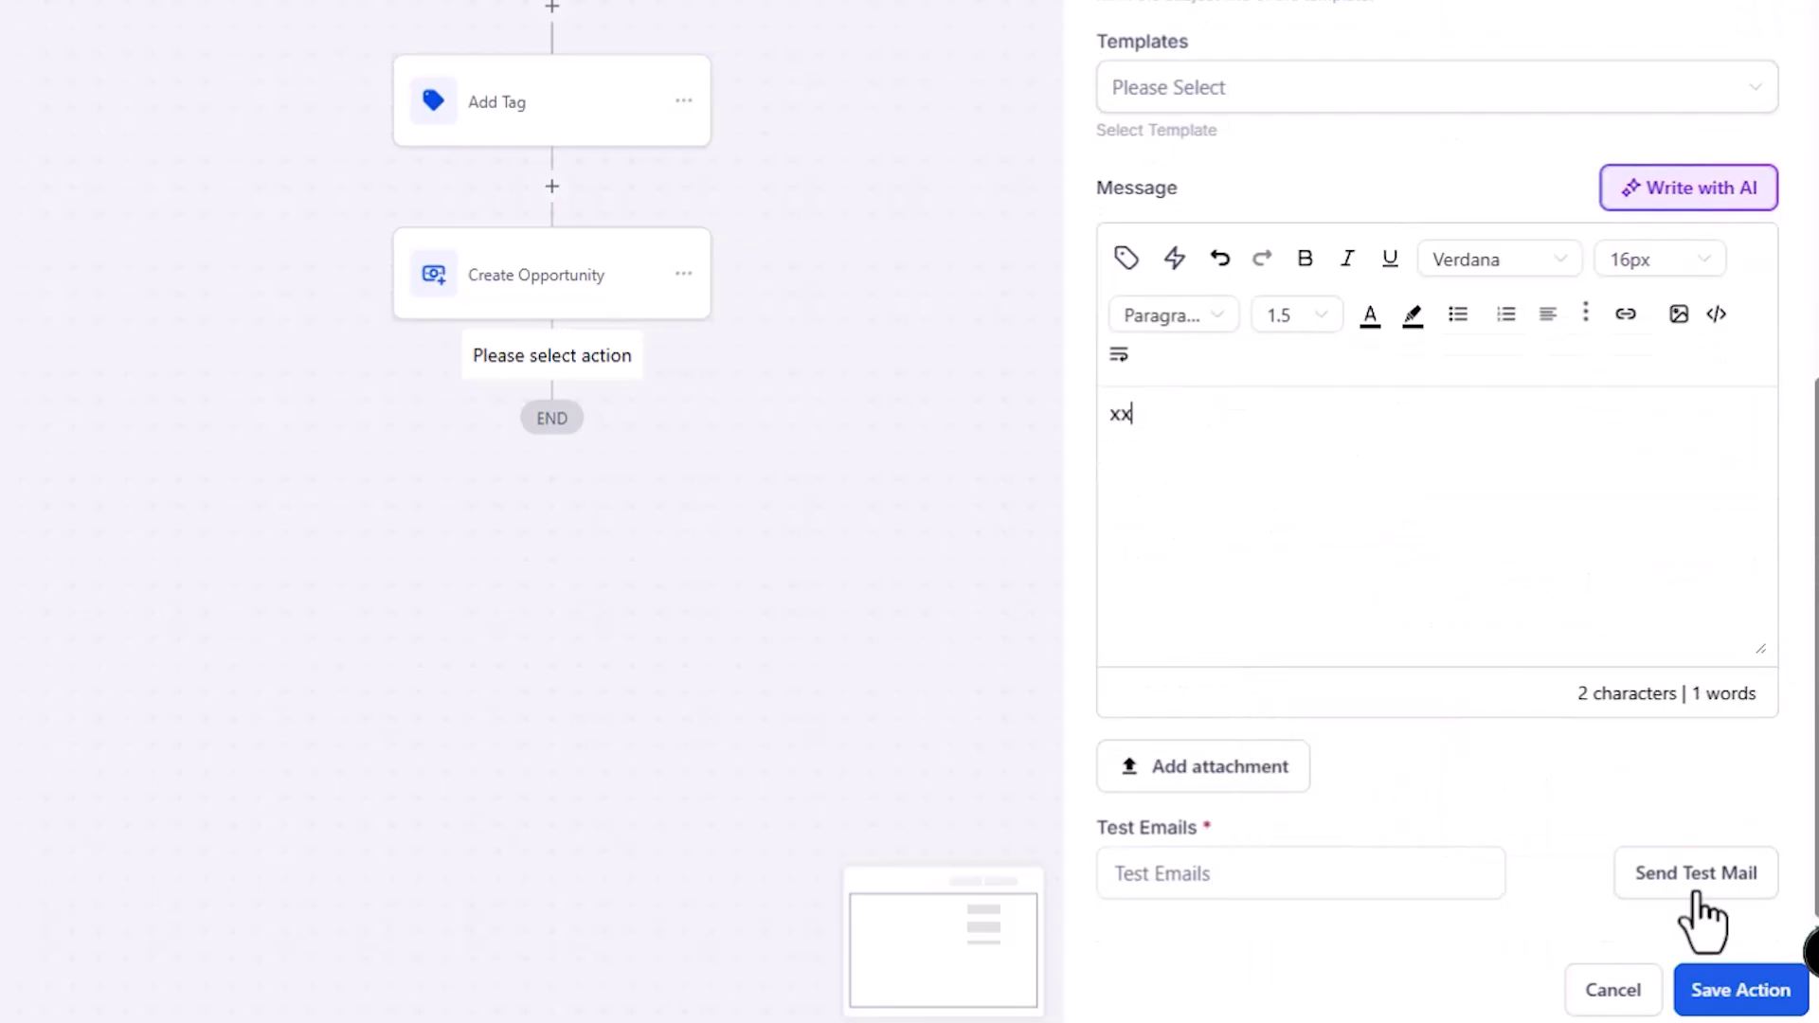
left_click(1741, 1002)
- Add an SMS action after Email with the message "xxx" and save it
left_click(552, 533)
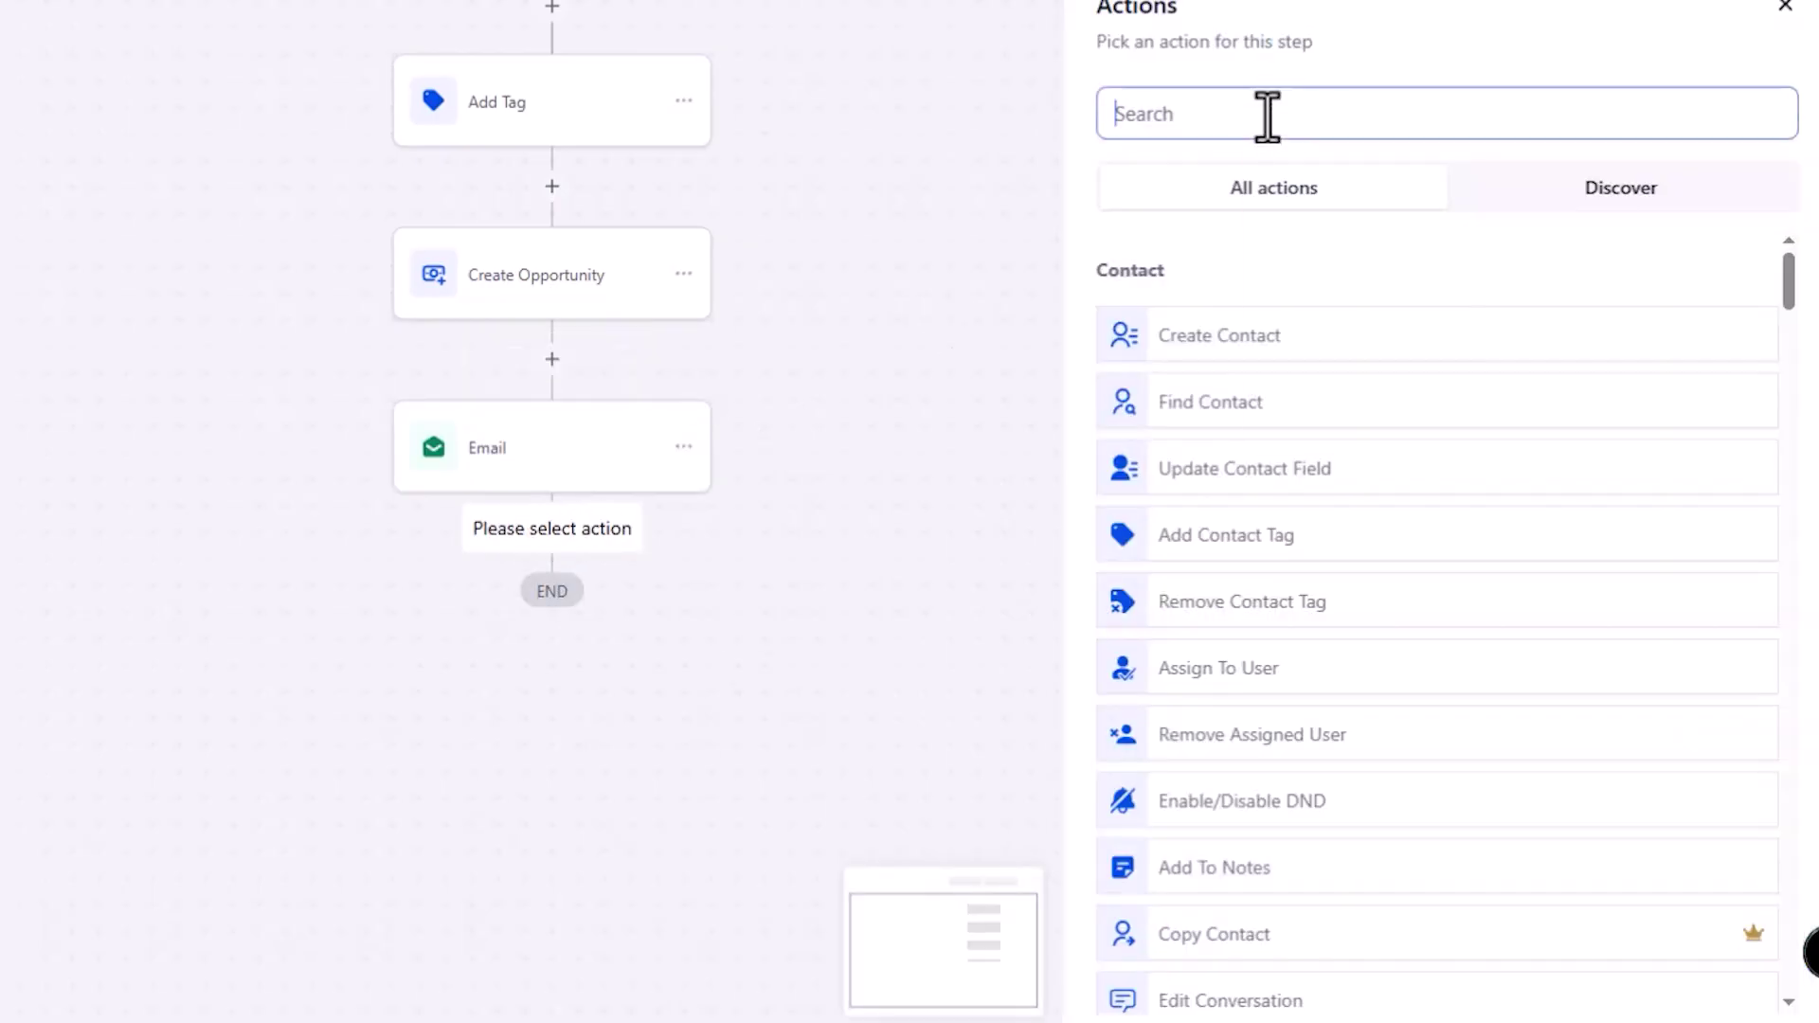
left_click(1258, 112)
type("sms")
left_click(1198, 357)
type("xxx")
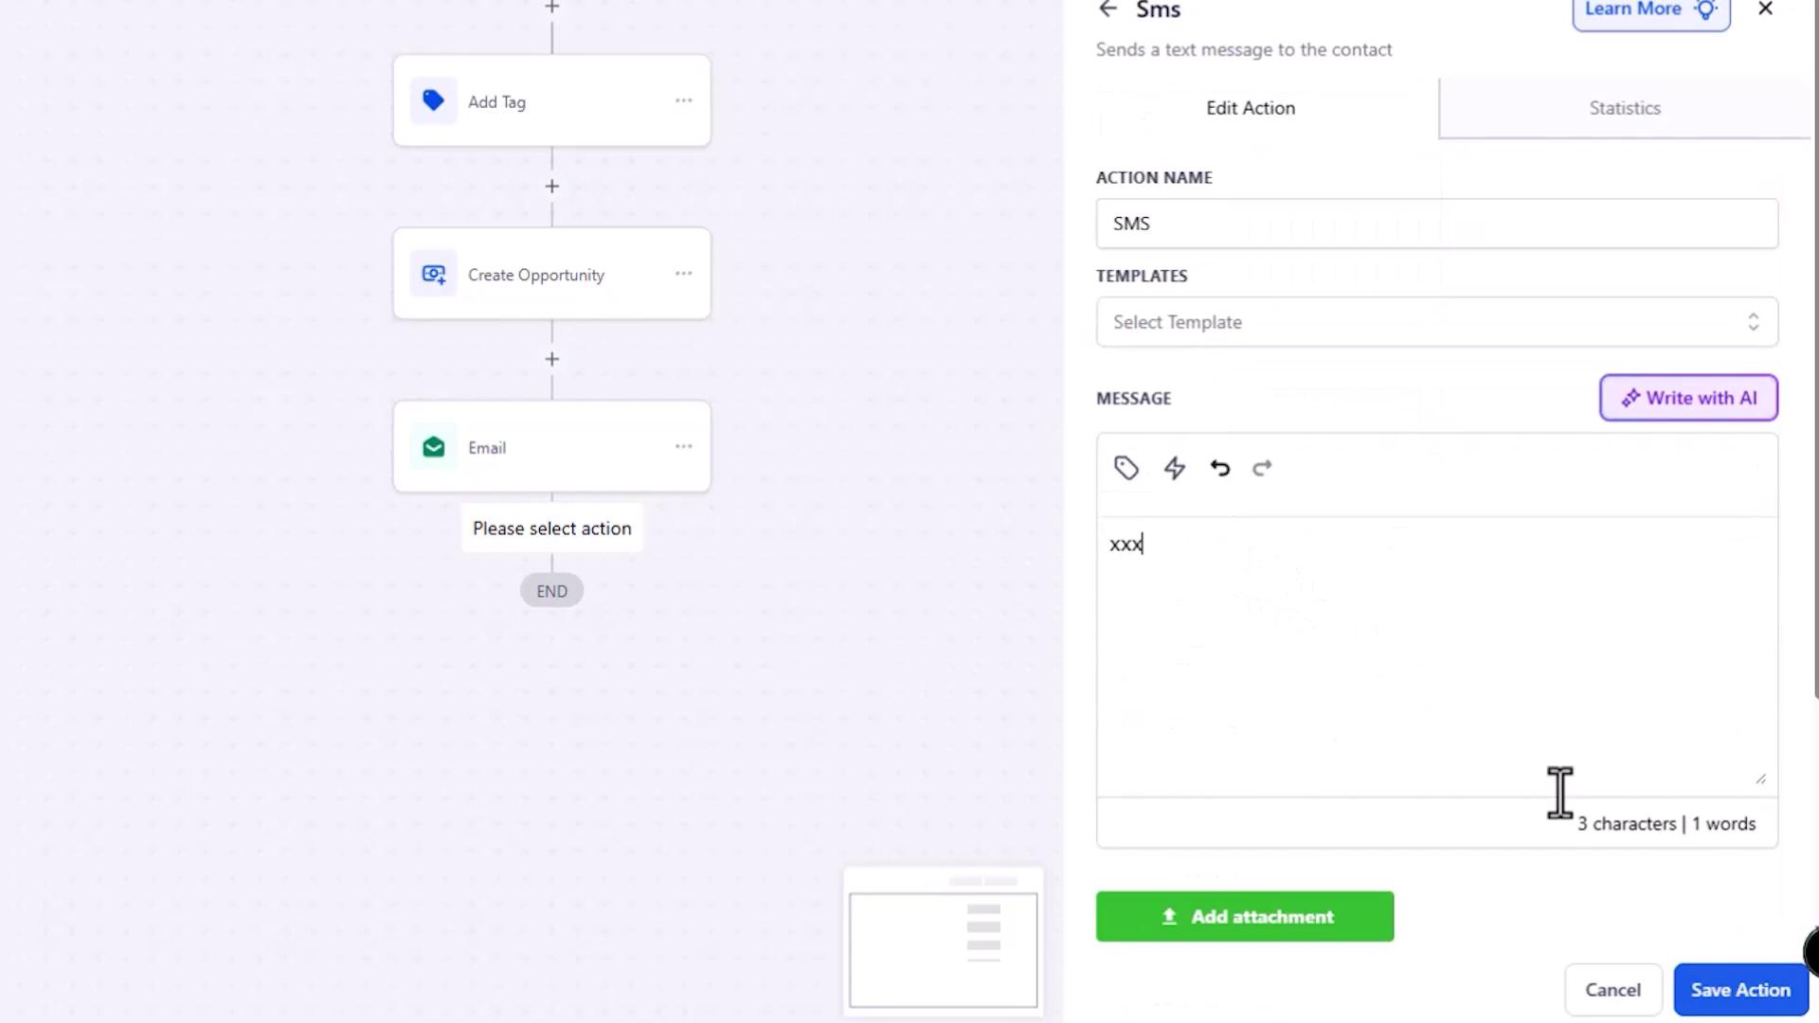
left_click(1726, 1010)
- Delete the Form Submitted trigger from the workflow and close the open actions menu
scroll(1137, 332, "down", 3)
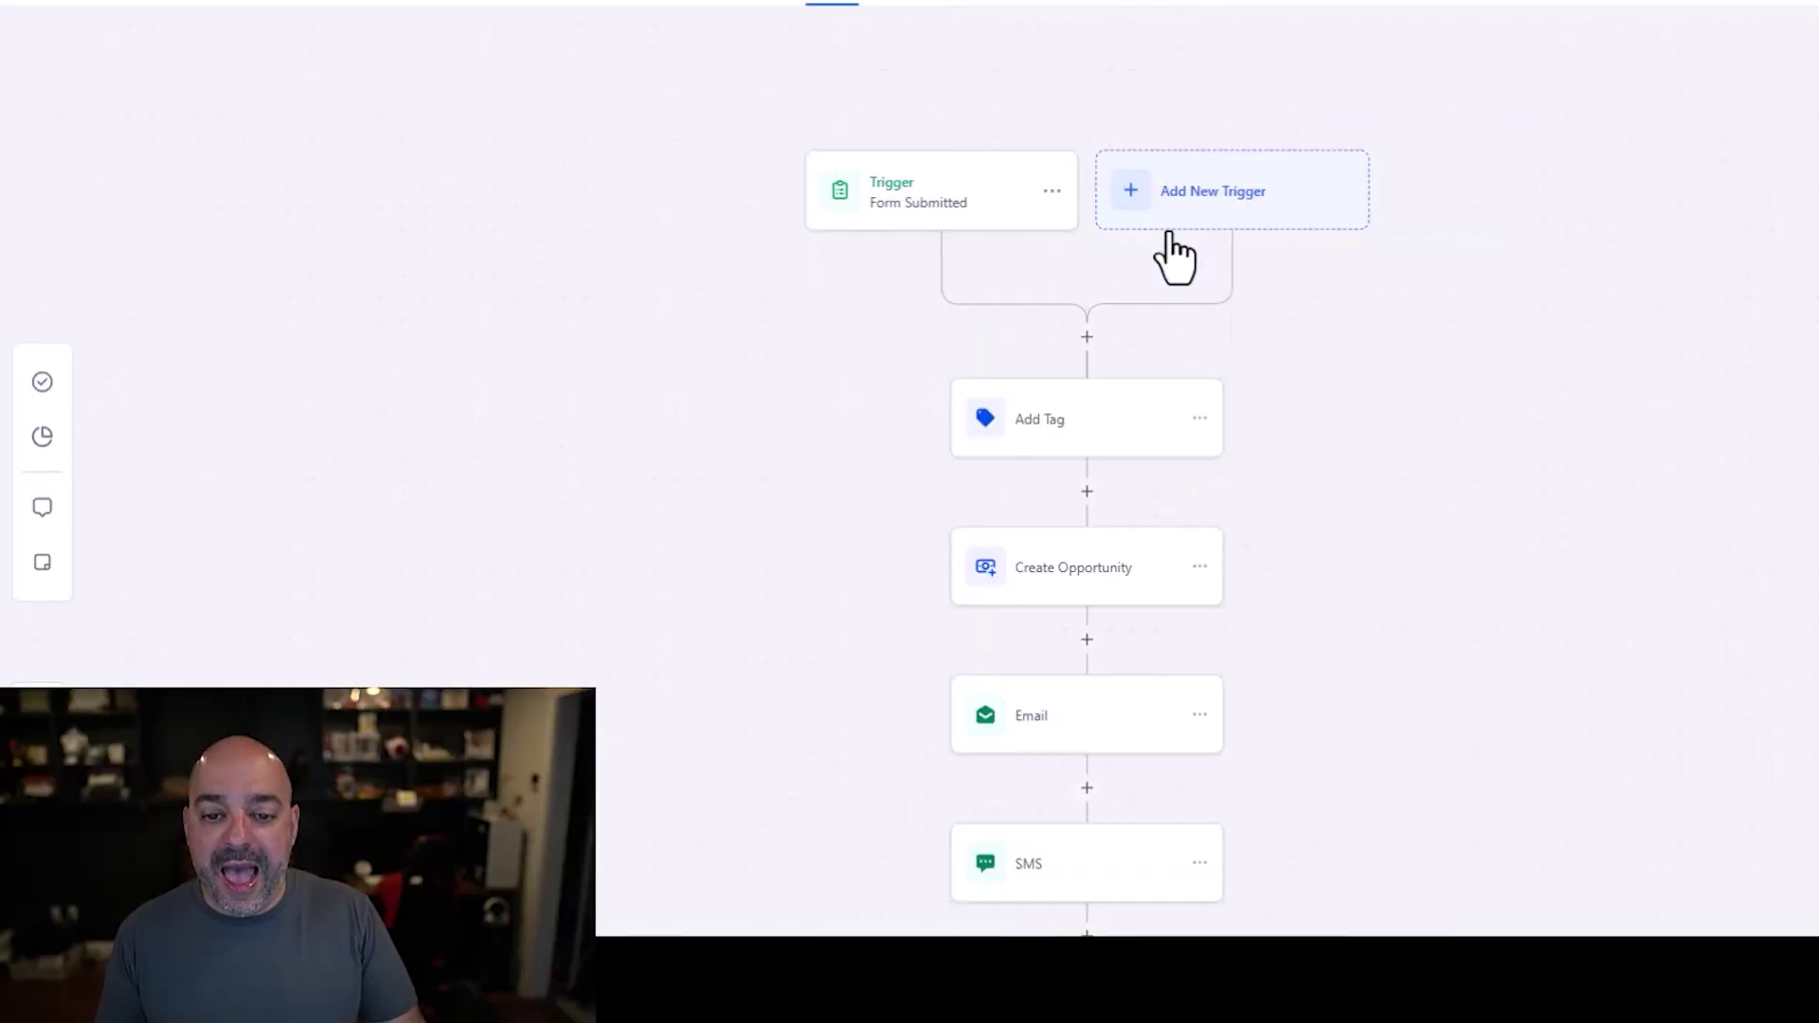
scroll(1118, 389, "up", 3)
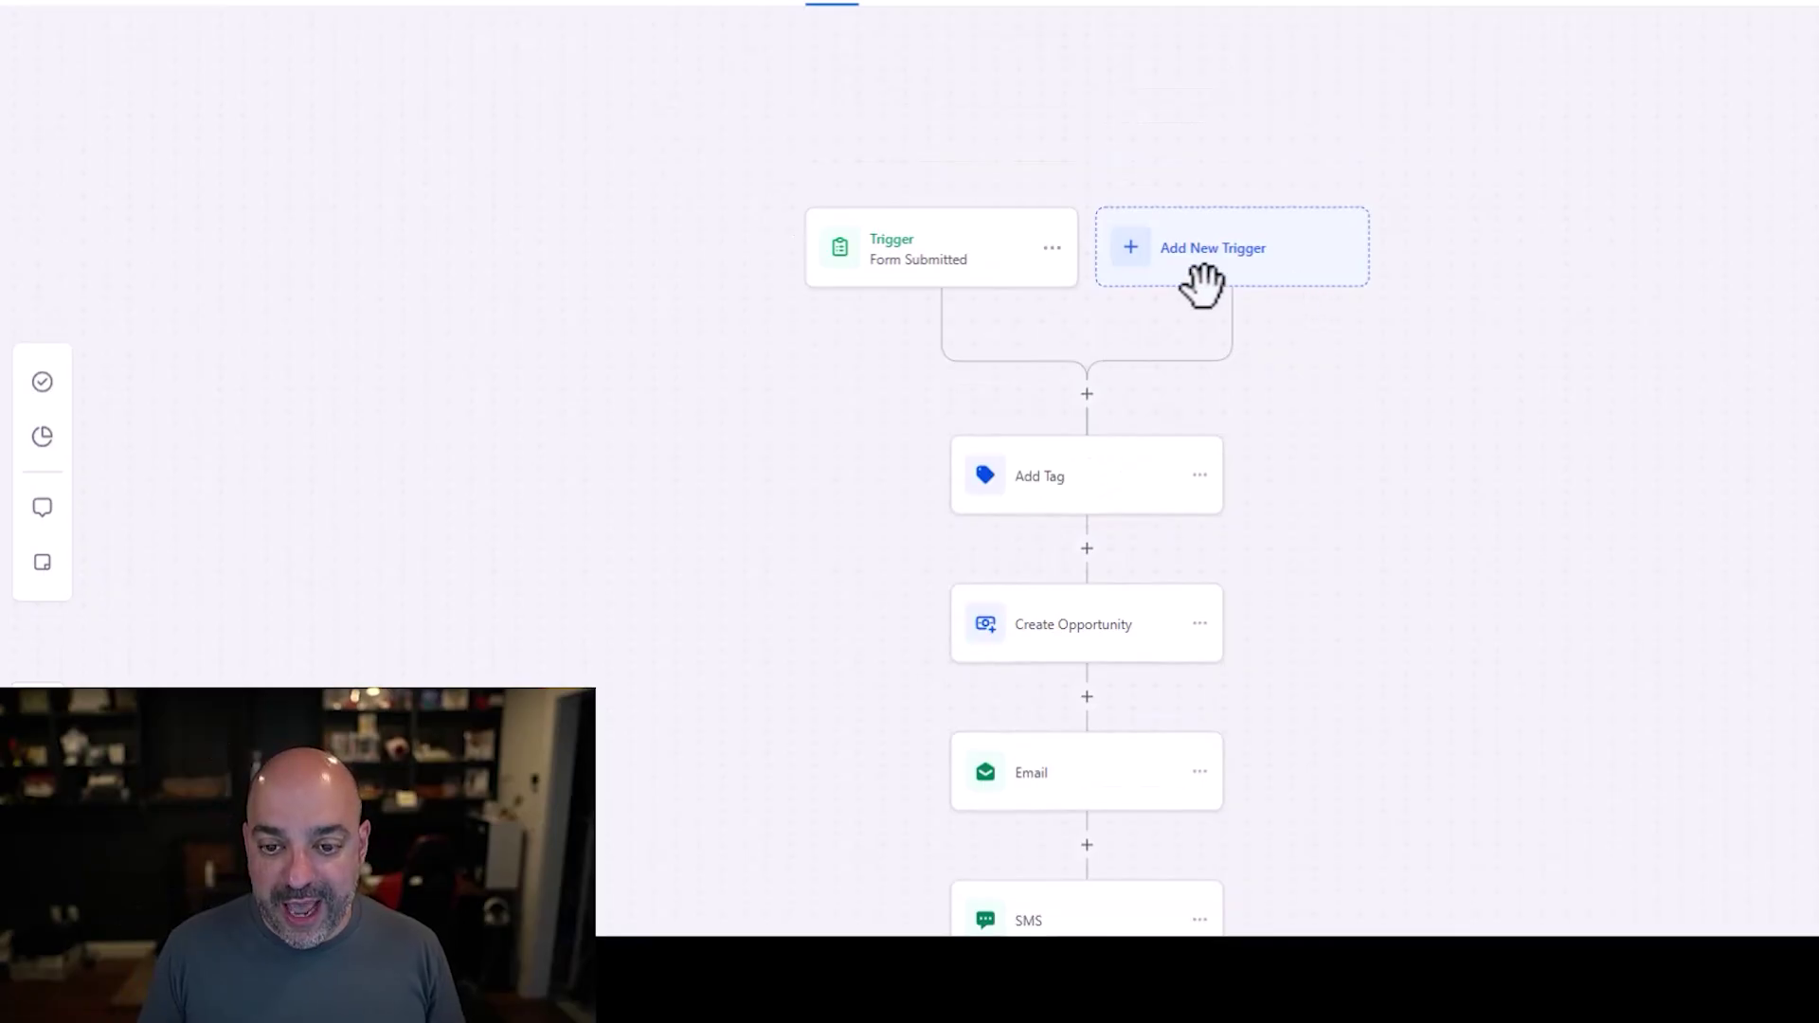
left_click(1052, 247)
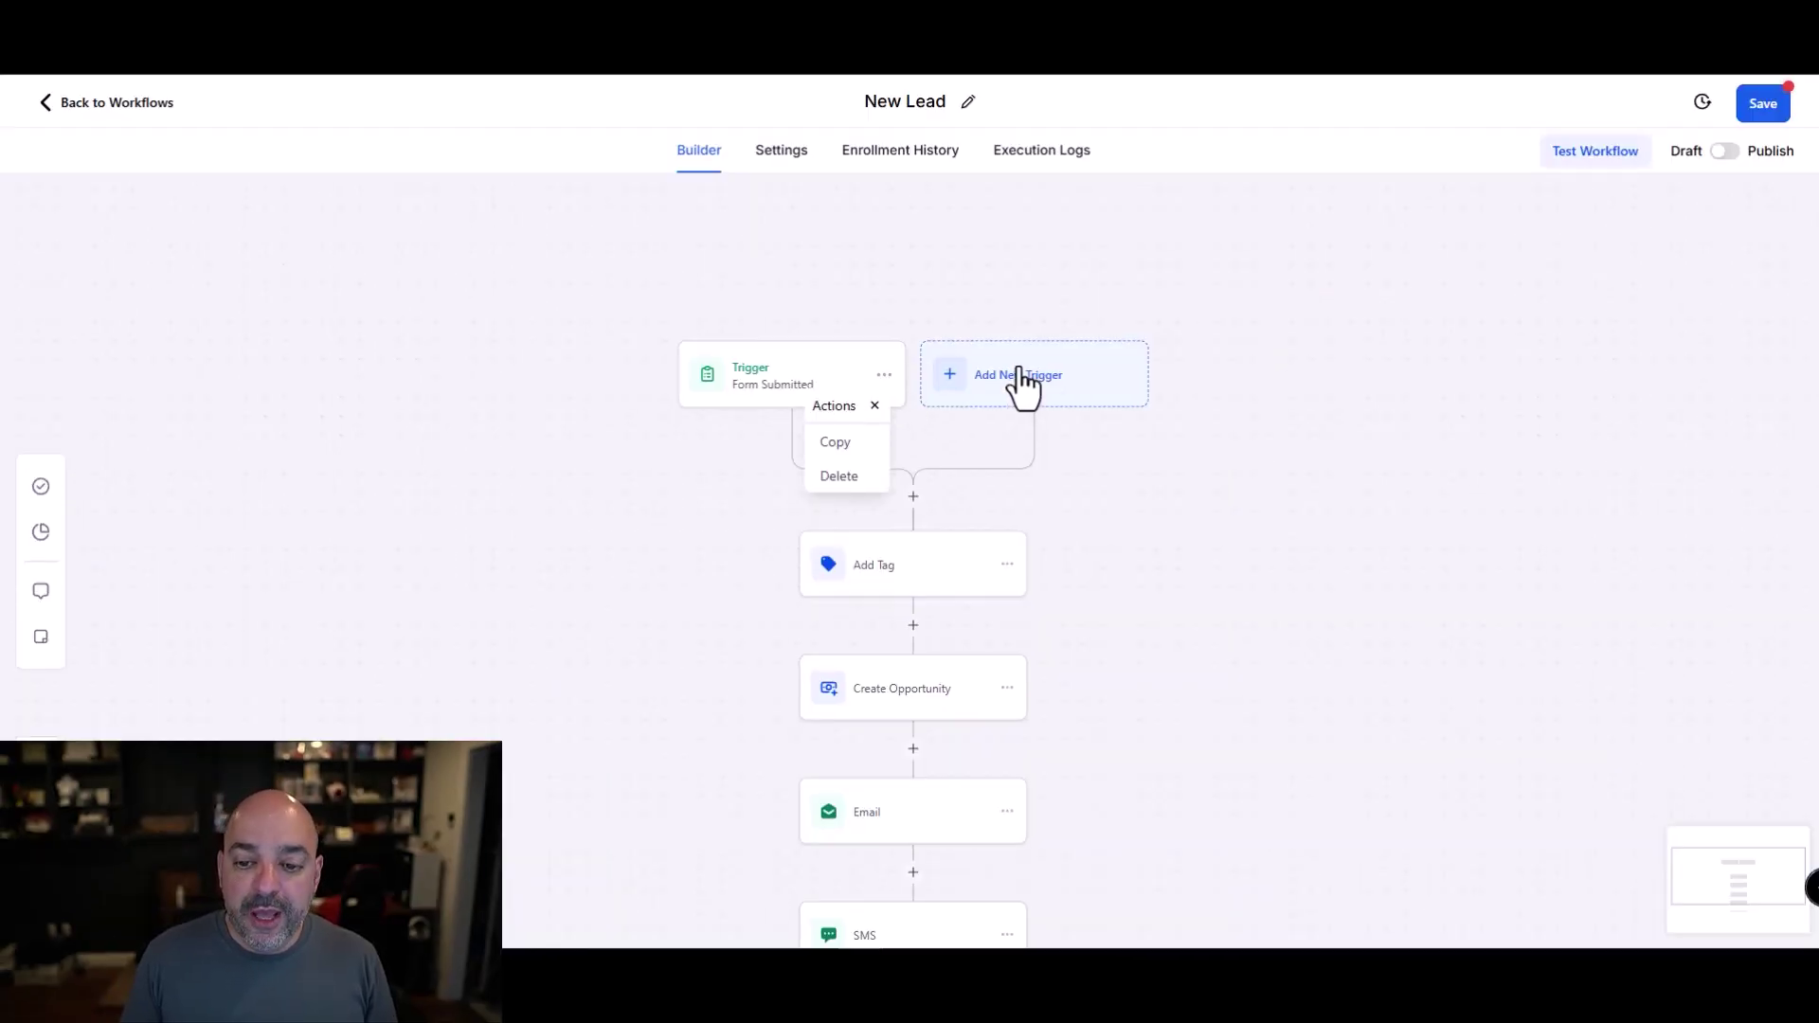
left_click(1023, 386)
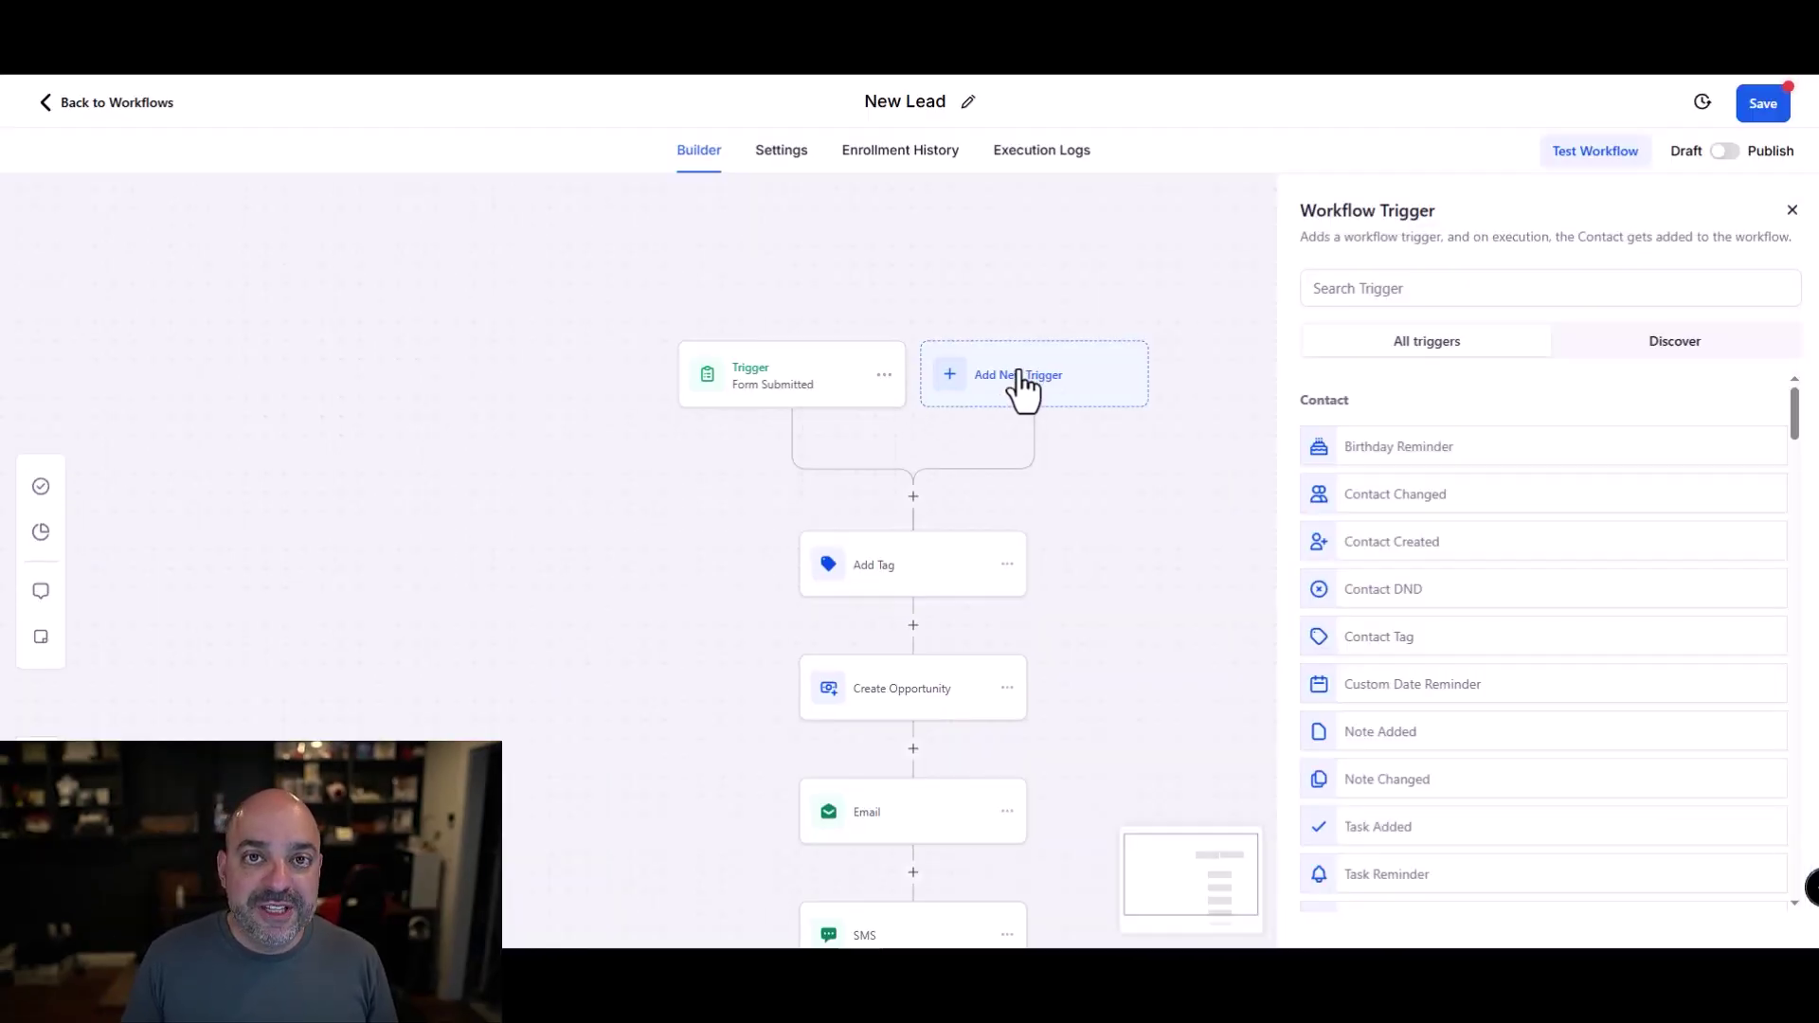
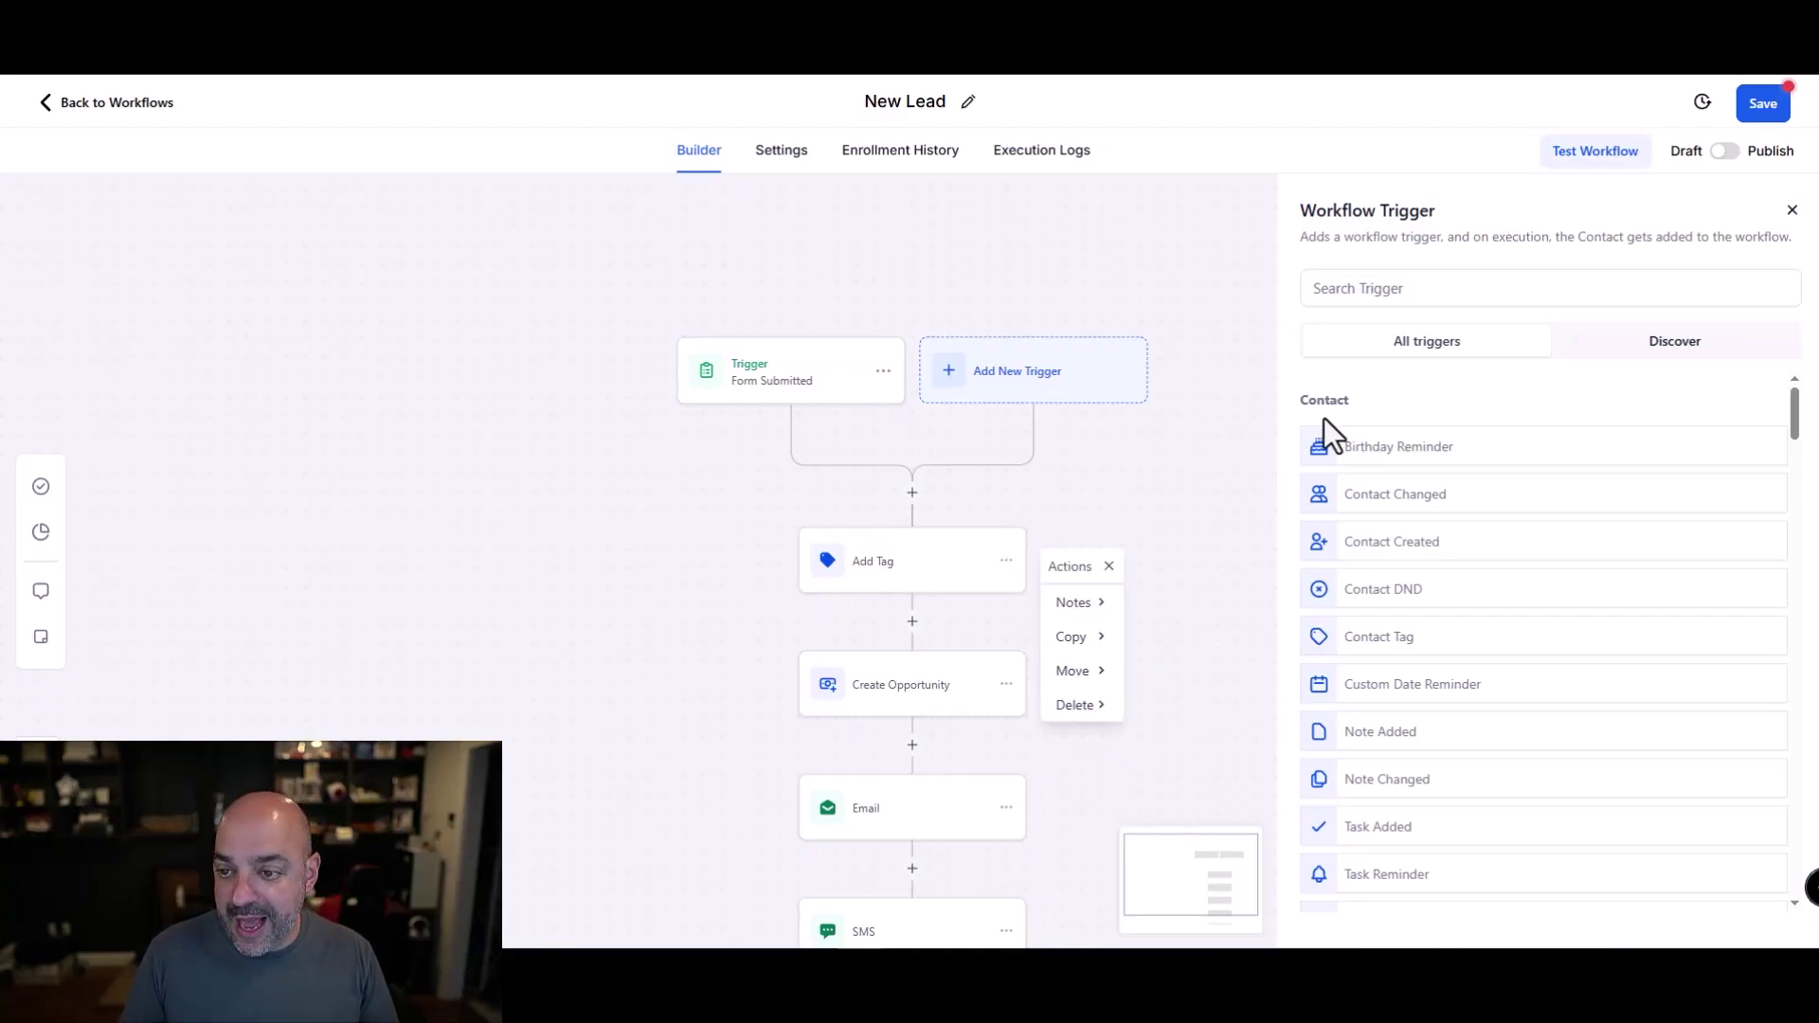
left_click(1791, 210)
left_click(883, 371)
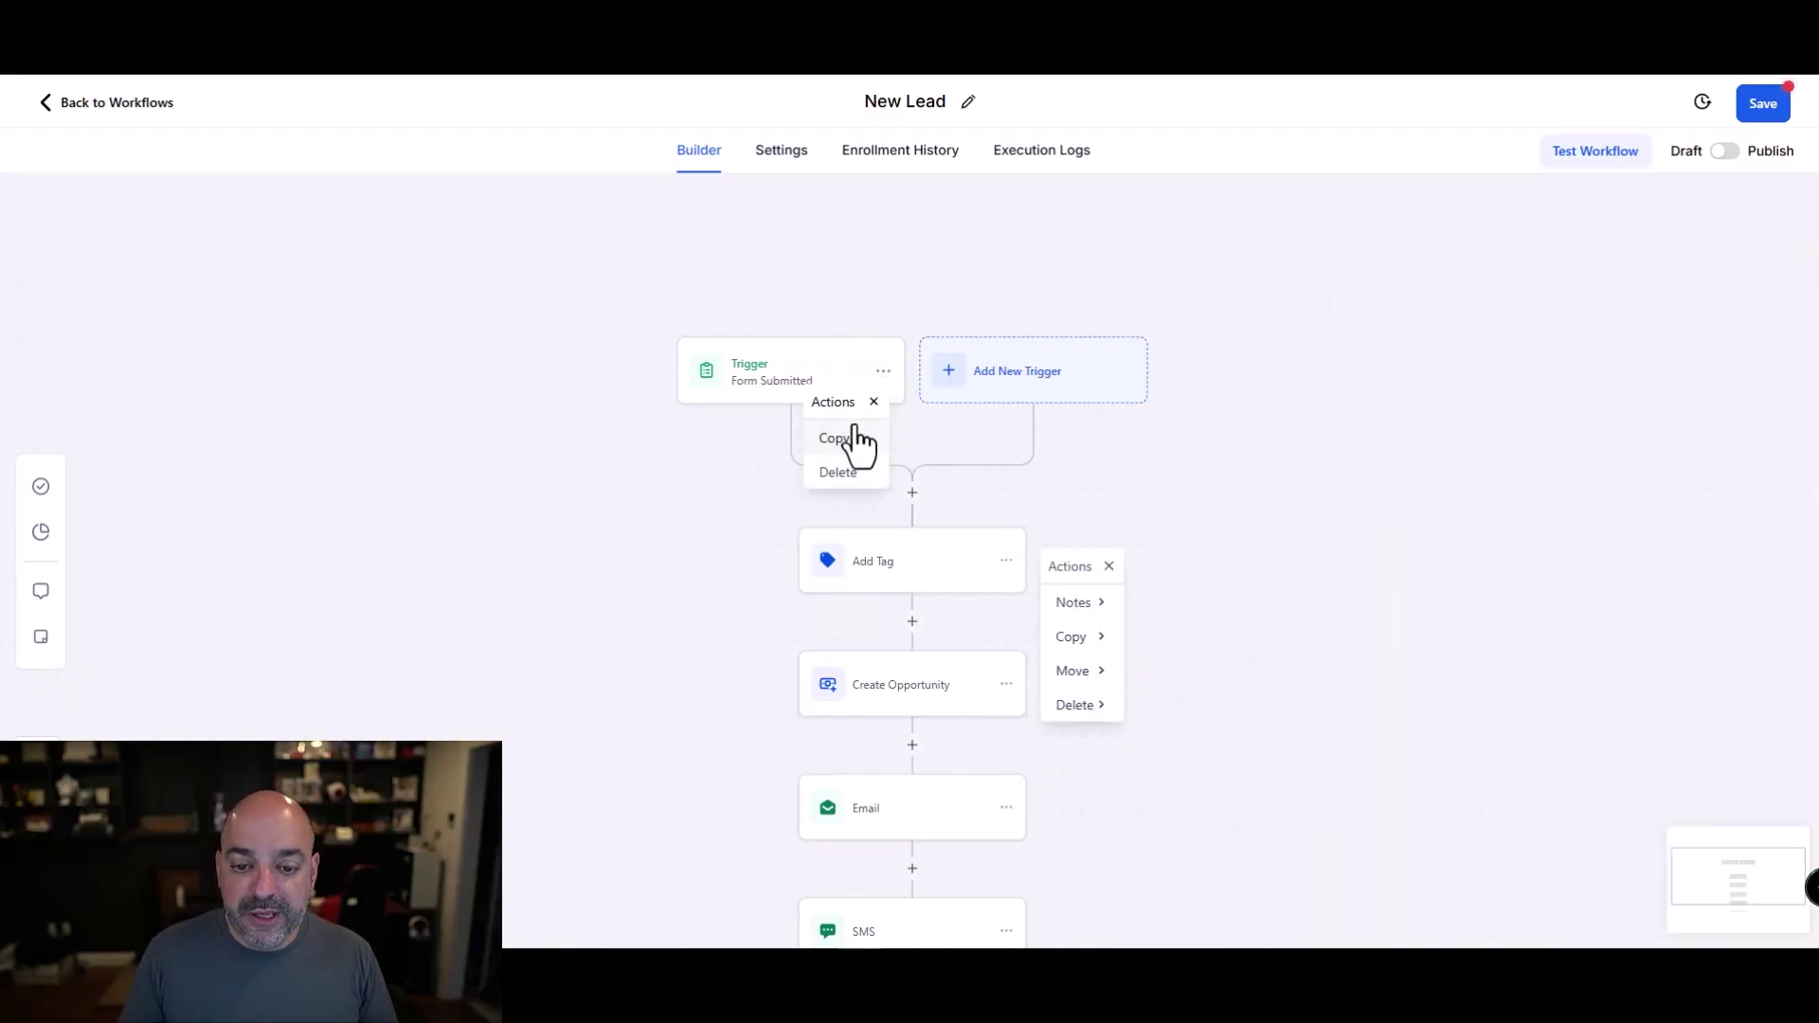
left_click(837, 471)
left_click(1110, 566)
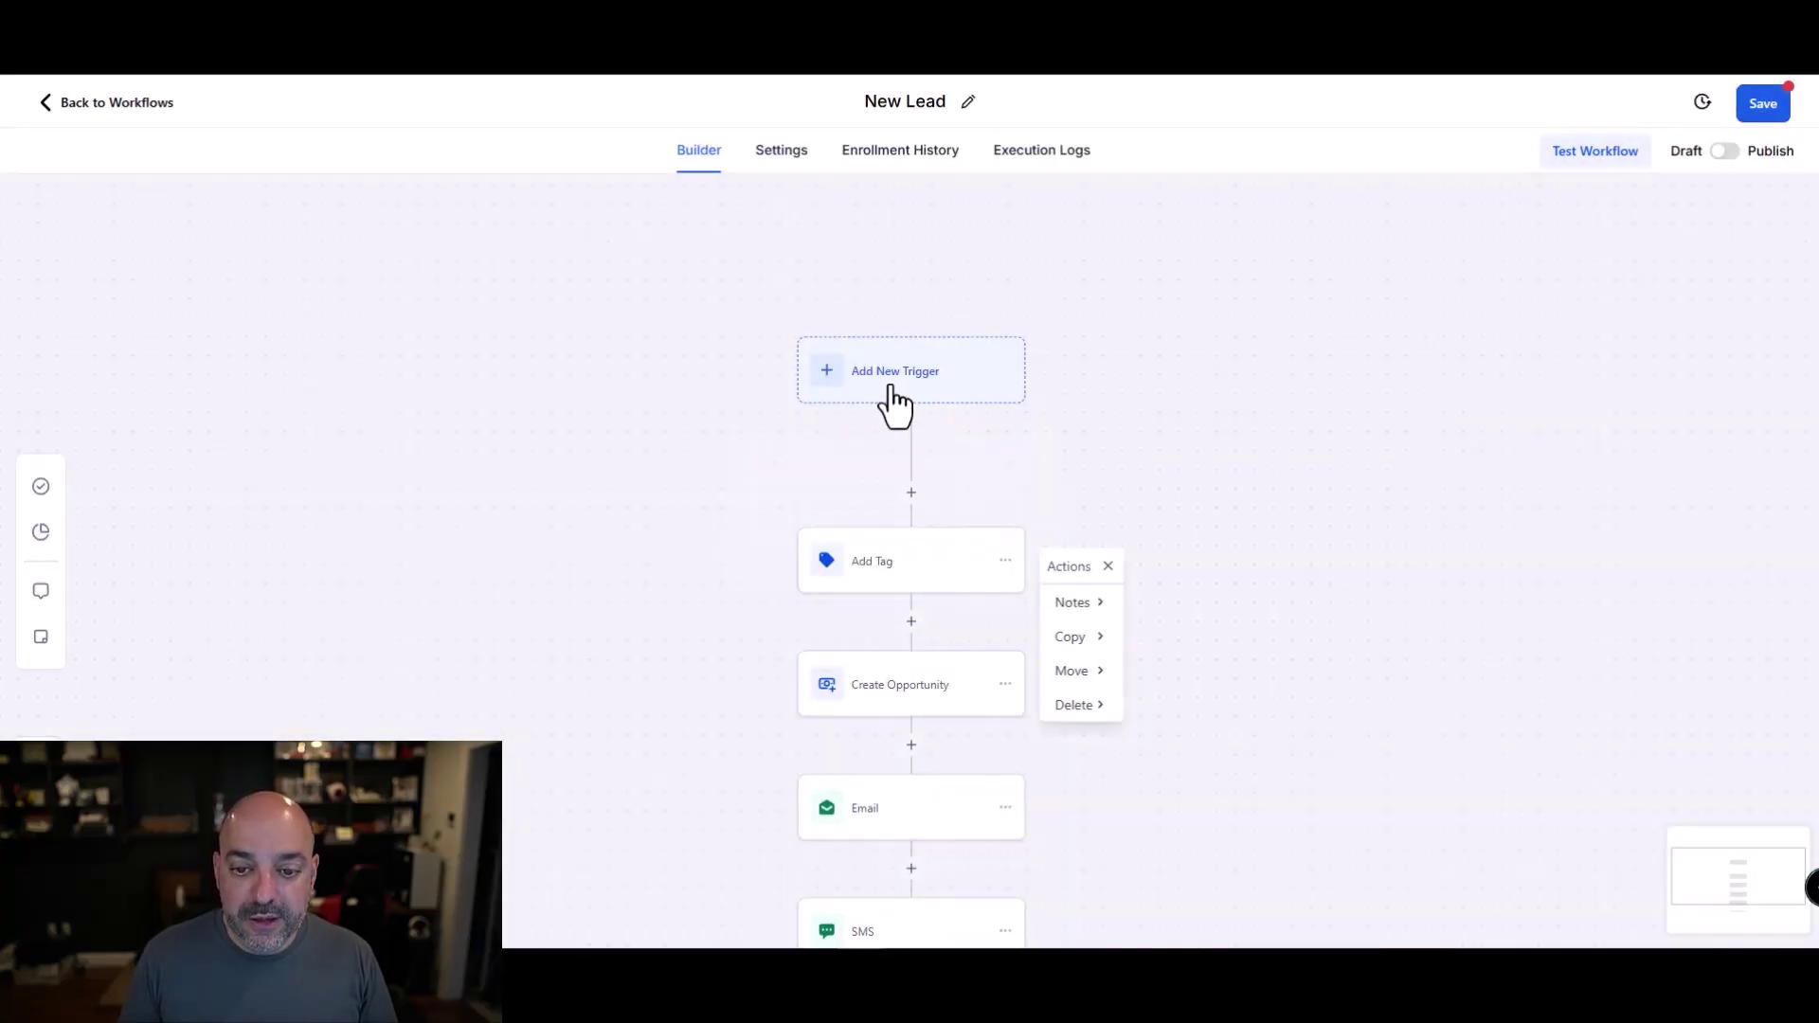
- Add an Appointment Status trigger to the workflow and save it
left_click(893, 402)
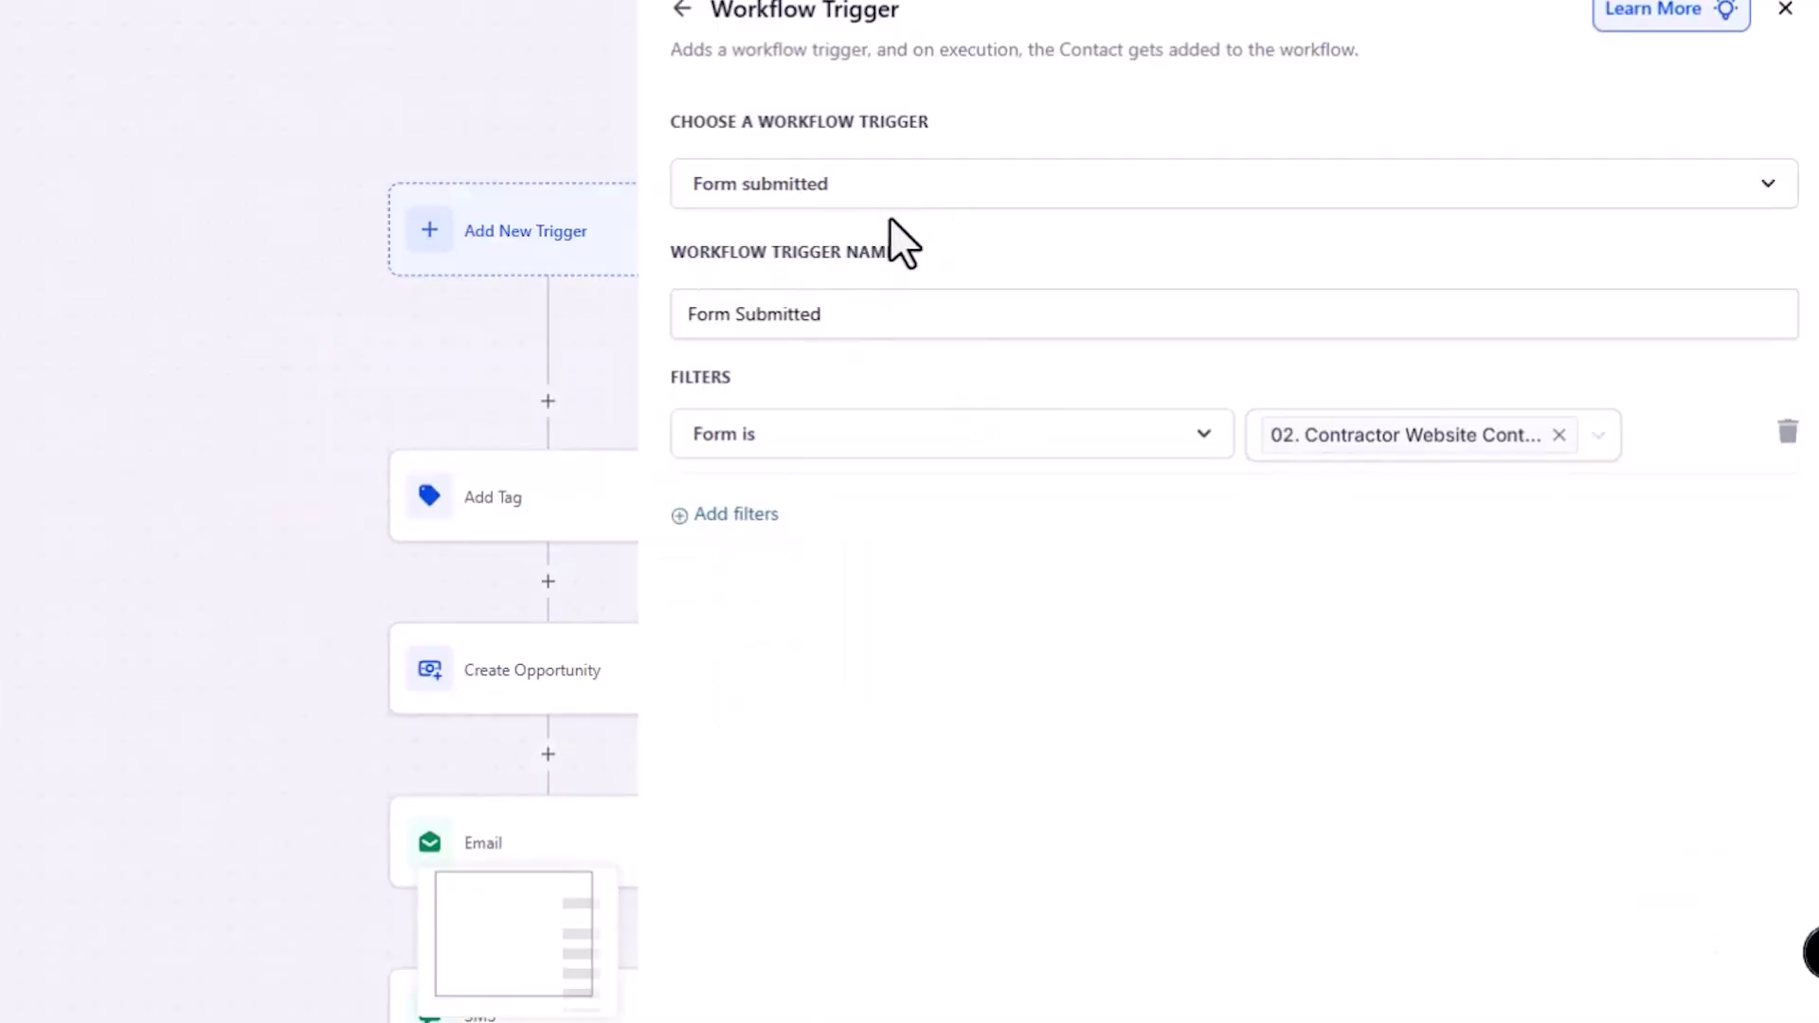
left_click(1154, 352)
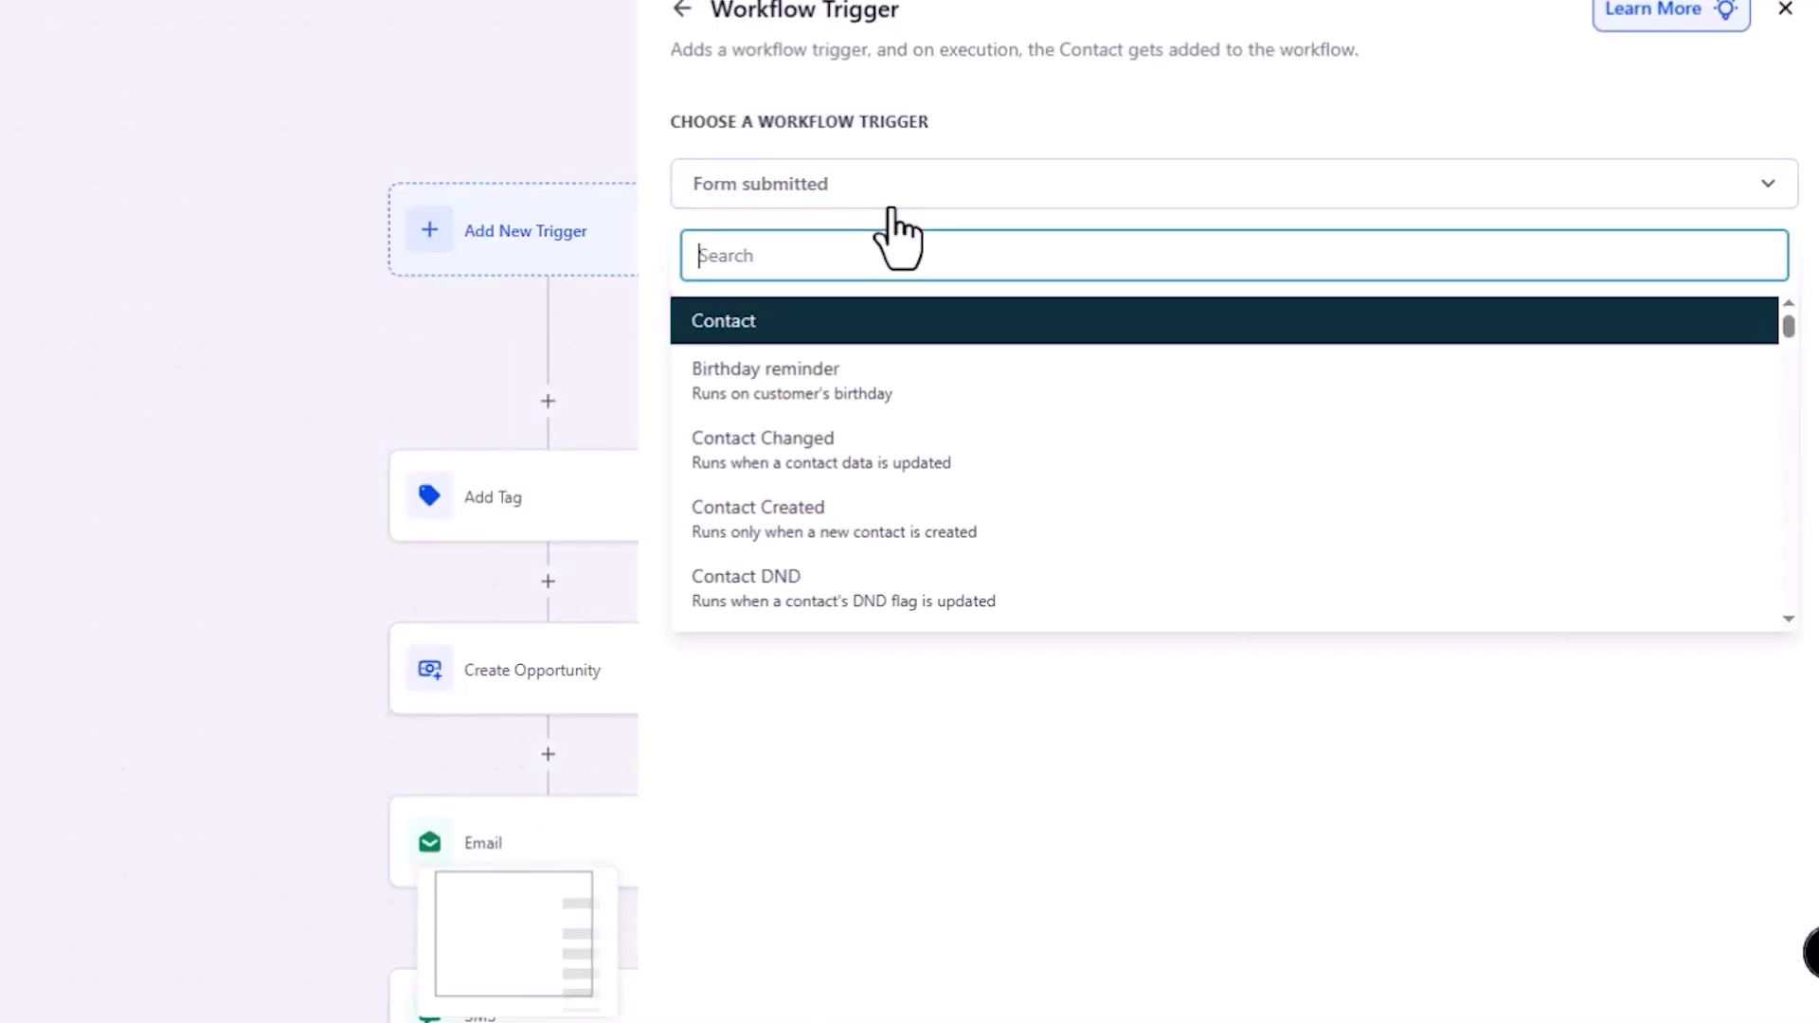
left_click(1140, 391)
type("booked")
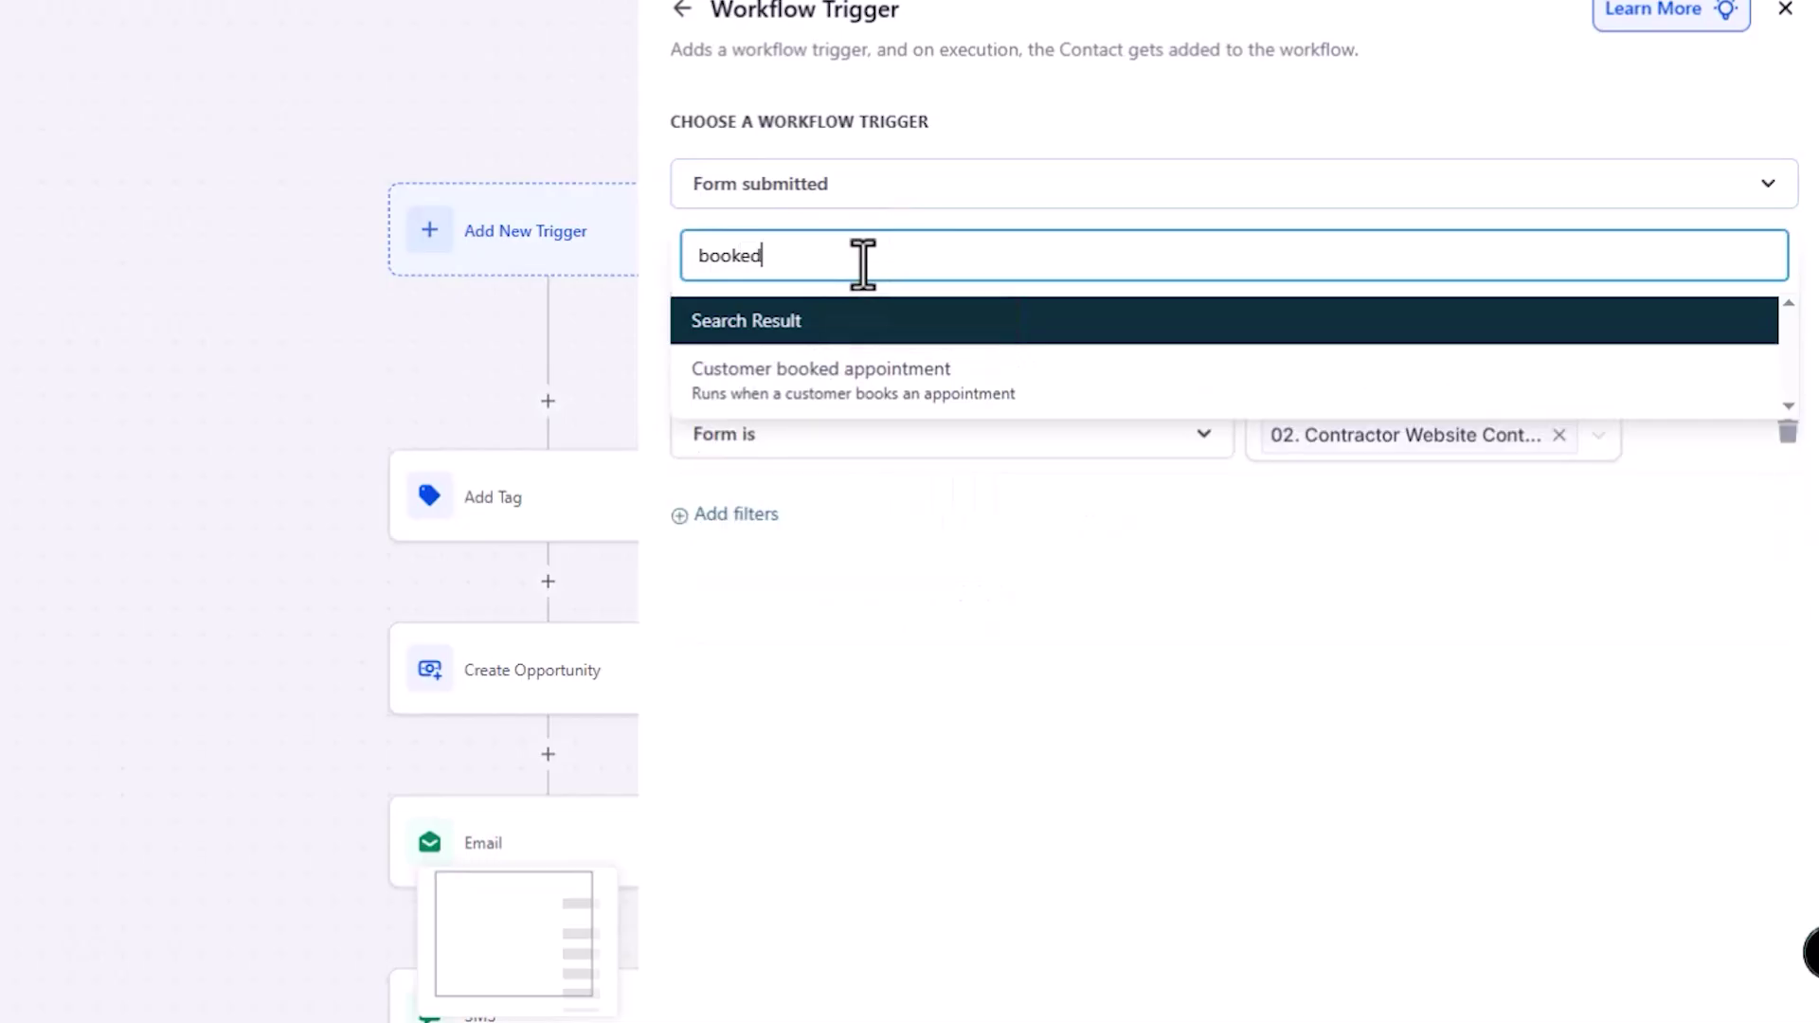
key("BackSpace")
key("BackSpace")
key("BackSpace")
key("BackSpace")
key("BackSpace")
type("appo")
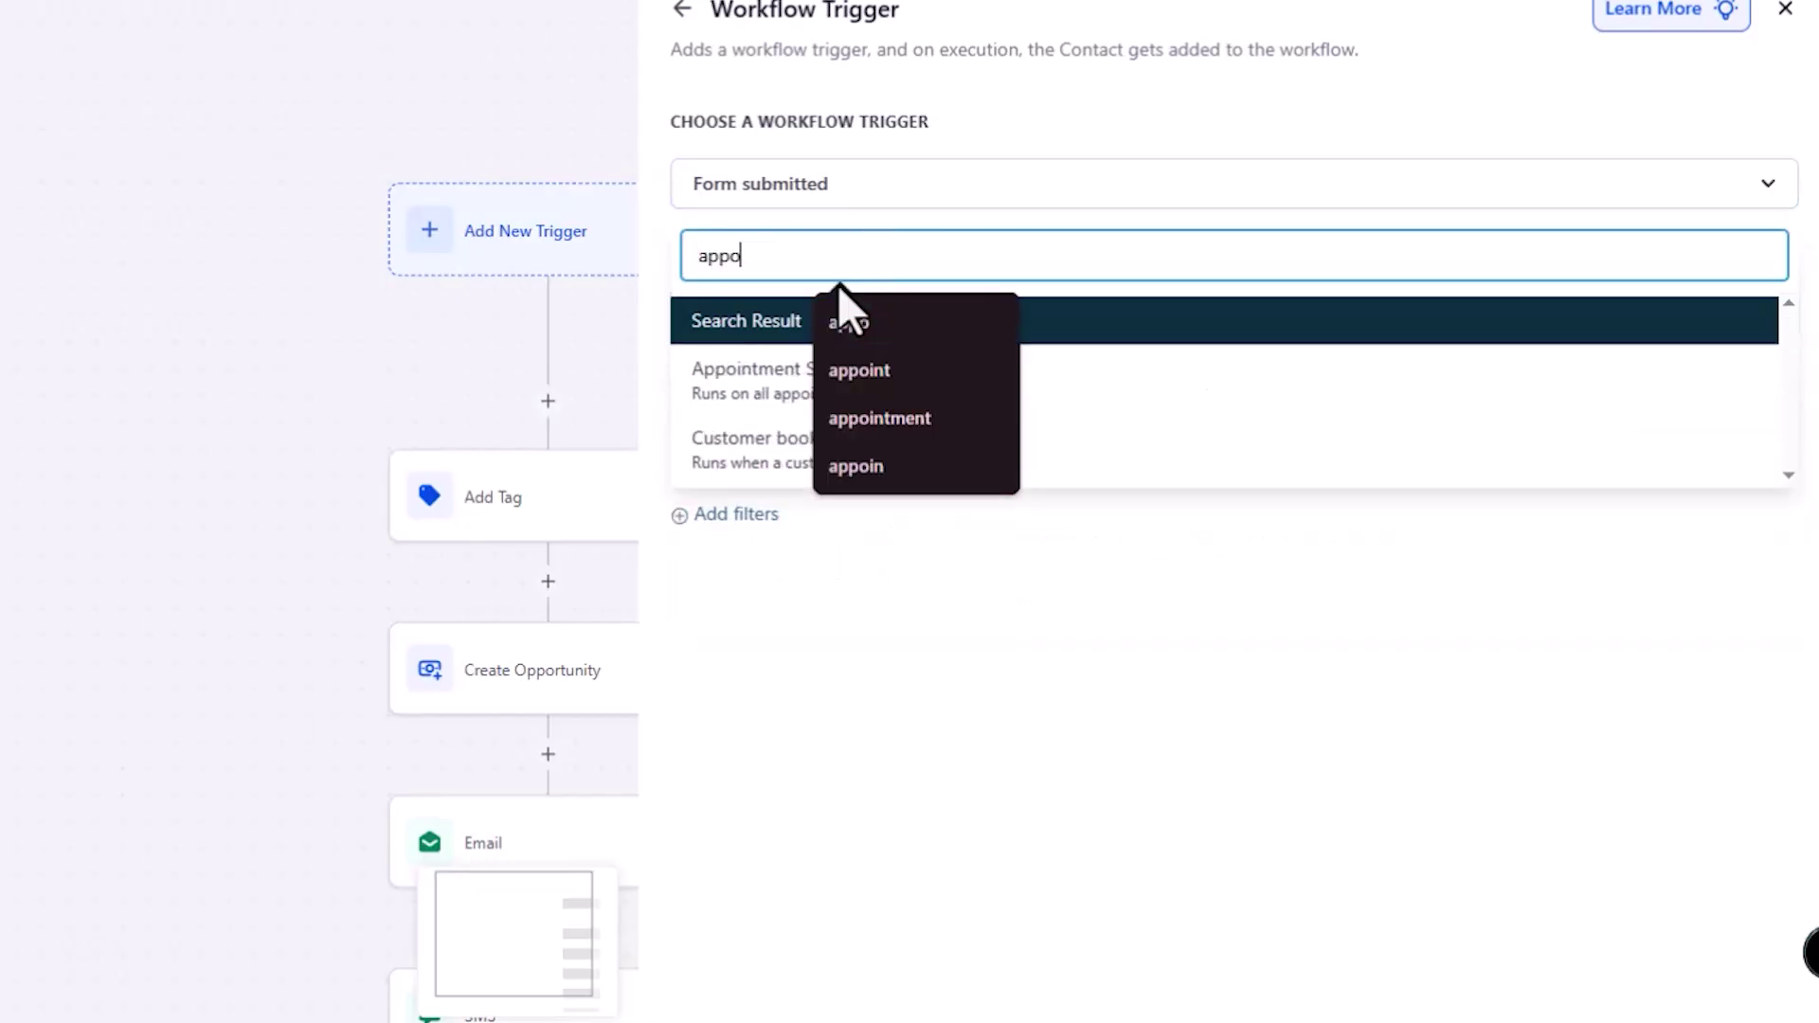
left_click(722, 370)
left_click(1307, 511)
left_click(1321, 682)
left_click(1738, 990)
- Delete the Add Tag action together with all the actions below it
left_click(679, 495)
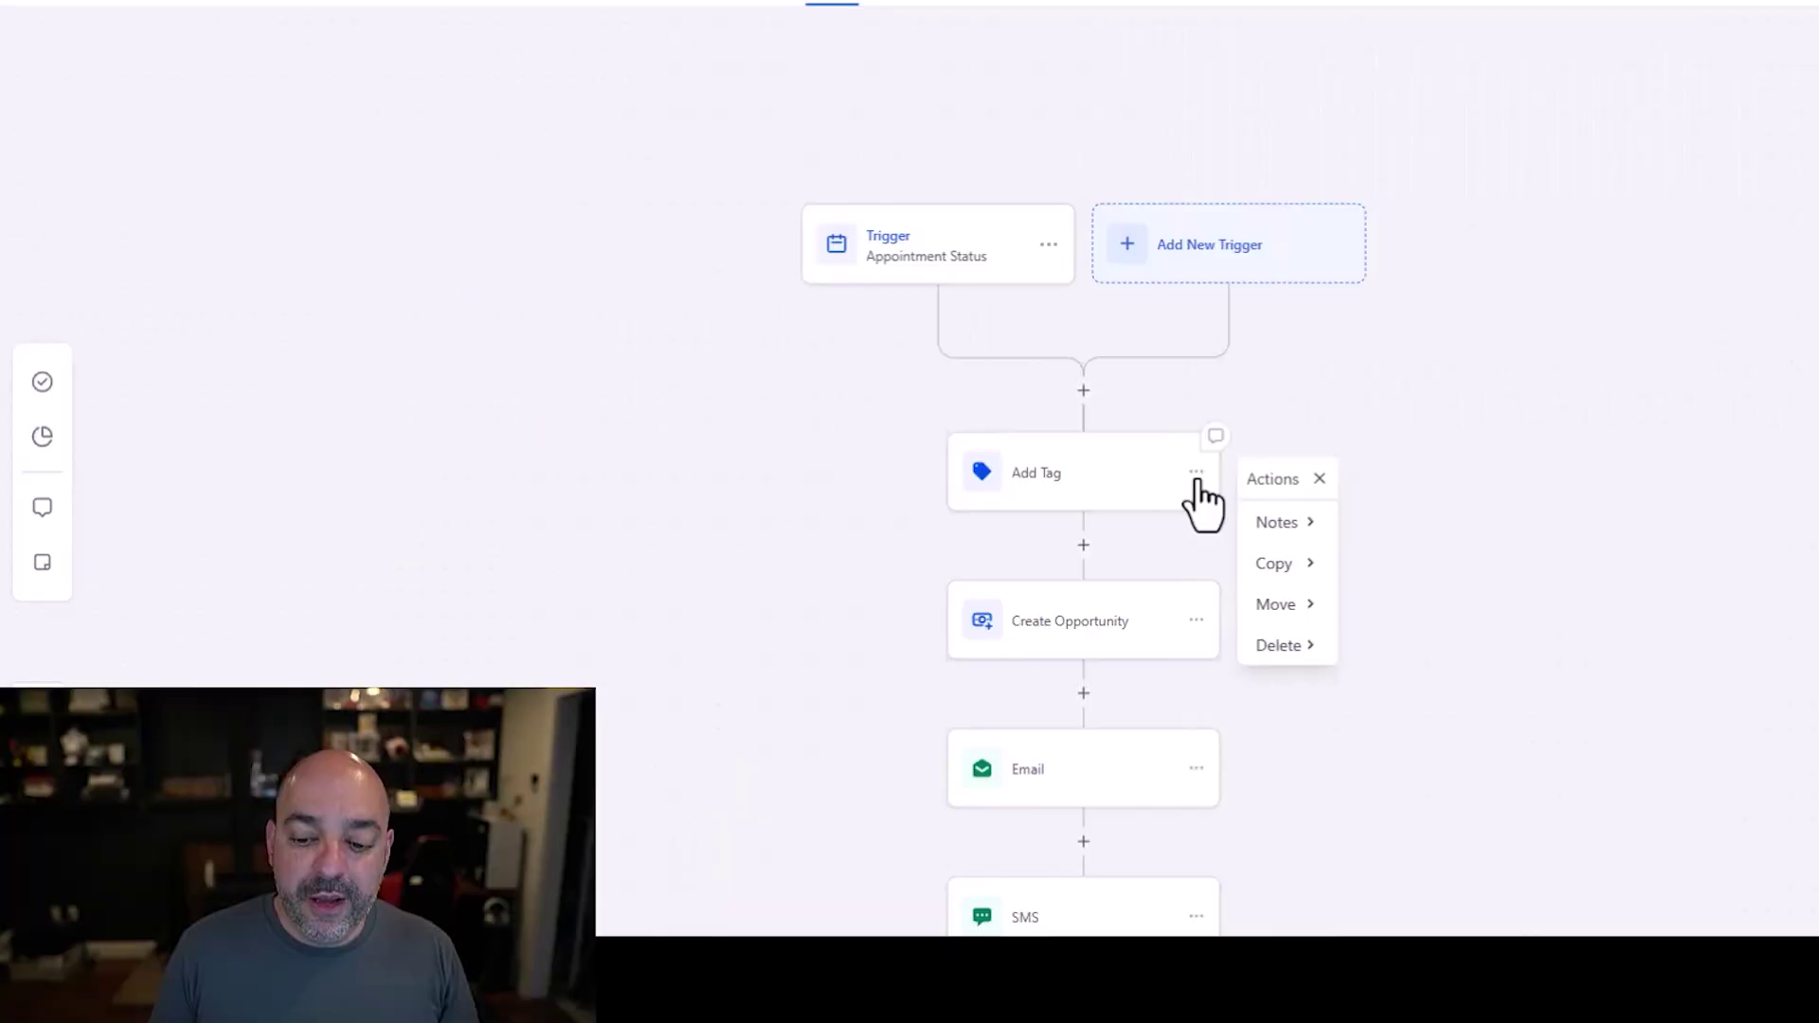
mouse_move(1290, 652)
left_click(1456, 565)
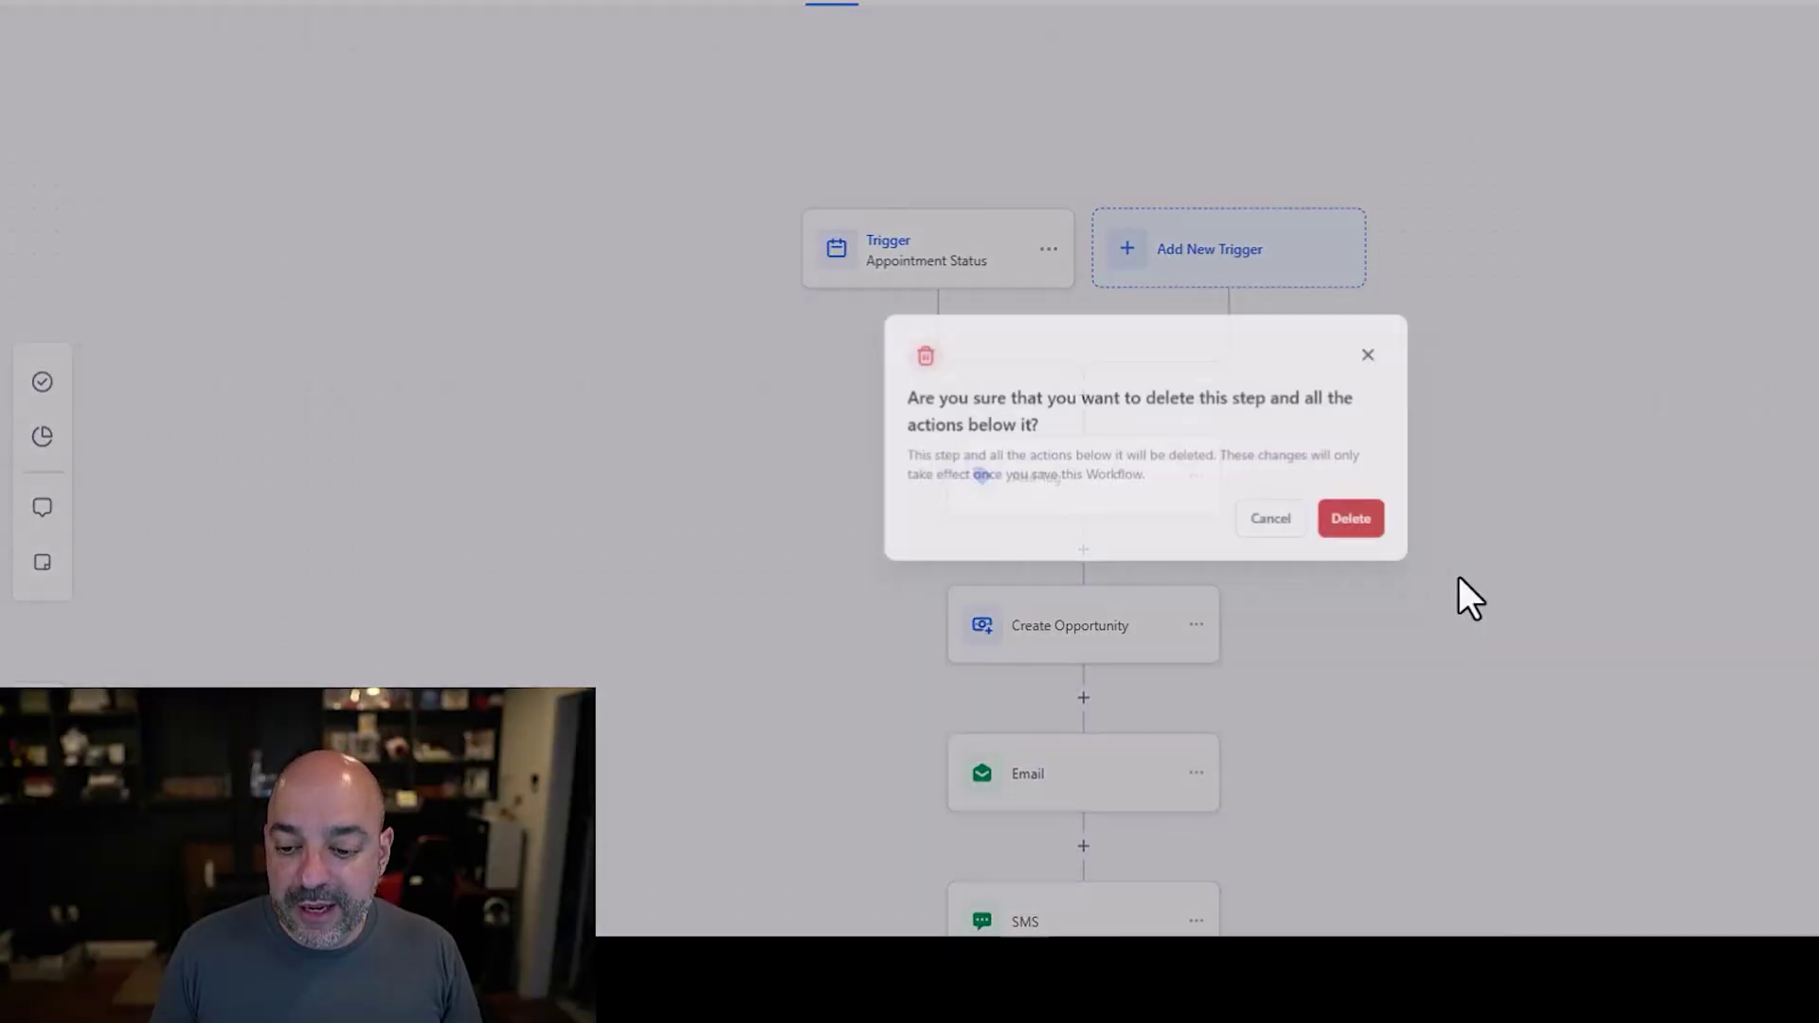
left_click(1336, 514)
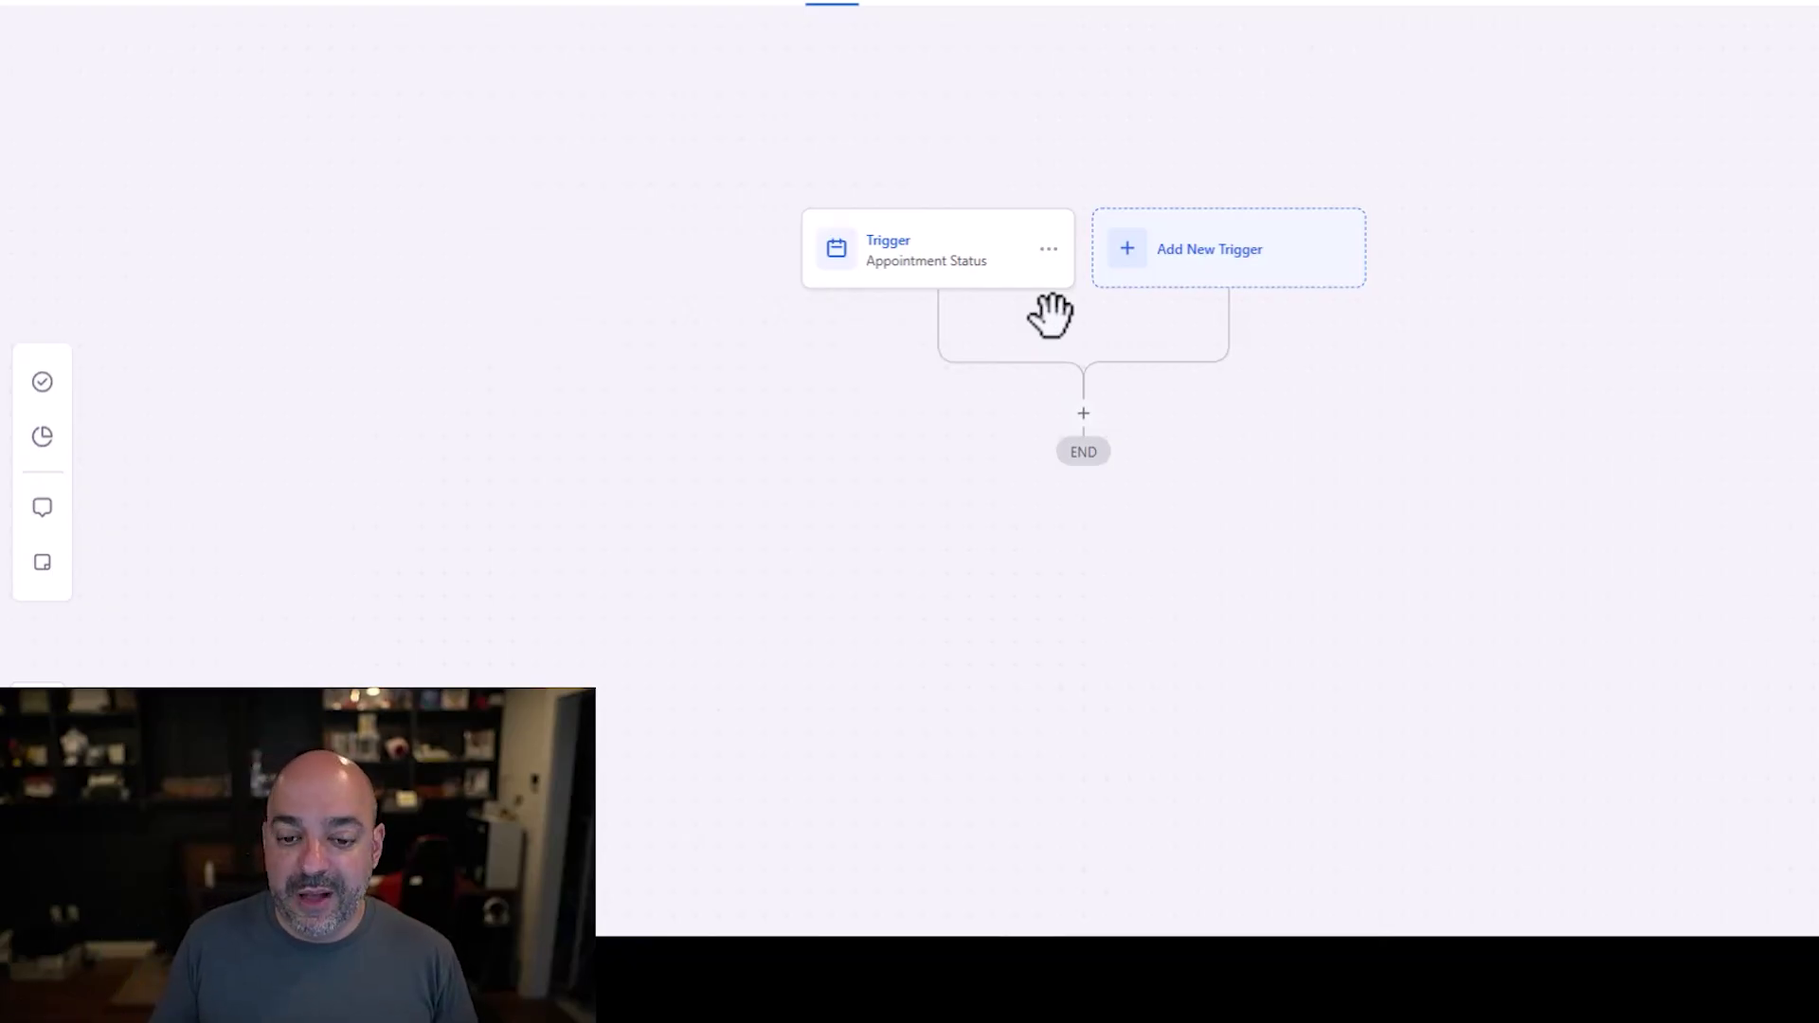
- Add a Find Opportunity action below the Appointment Status trigger
left_click(1083, 413)
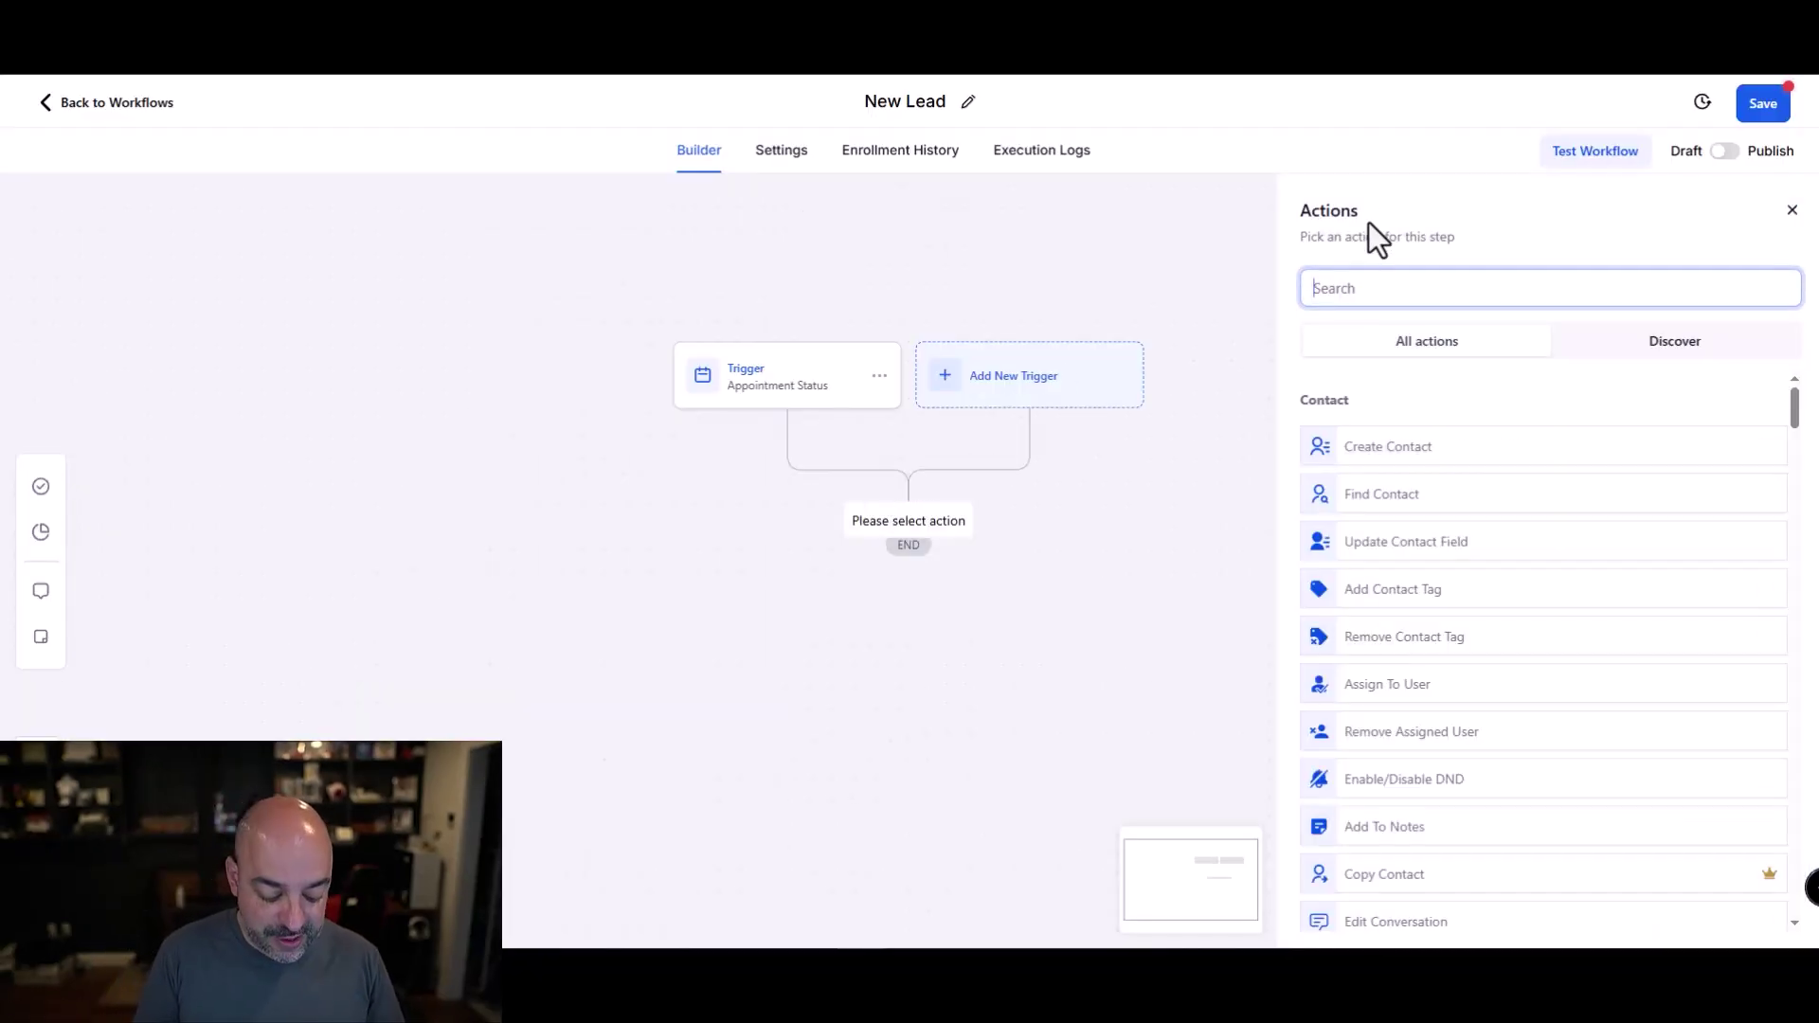
type("find")
left_click(1464, 503)
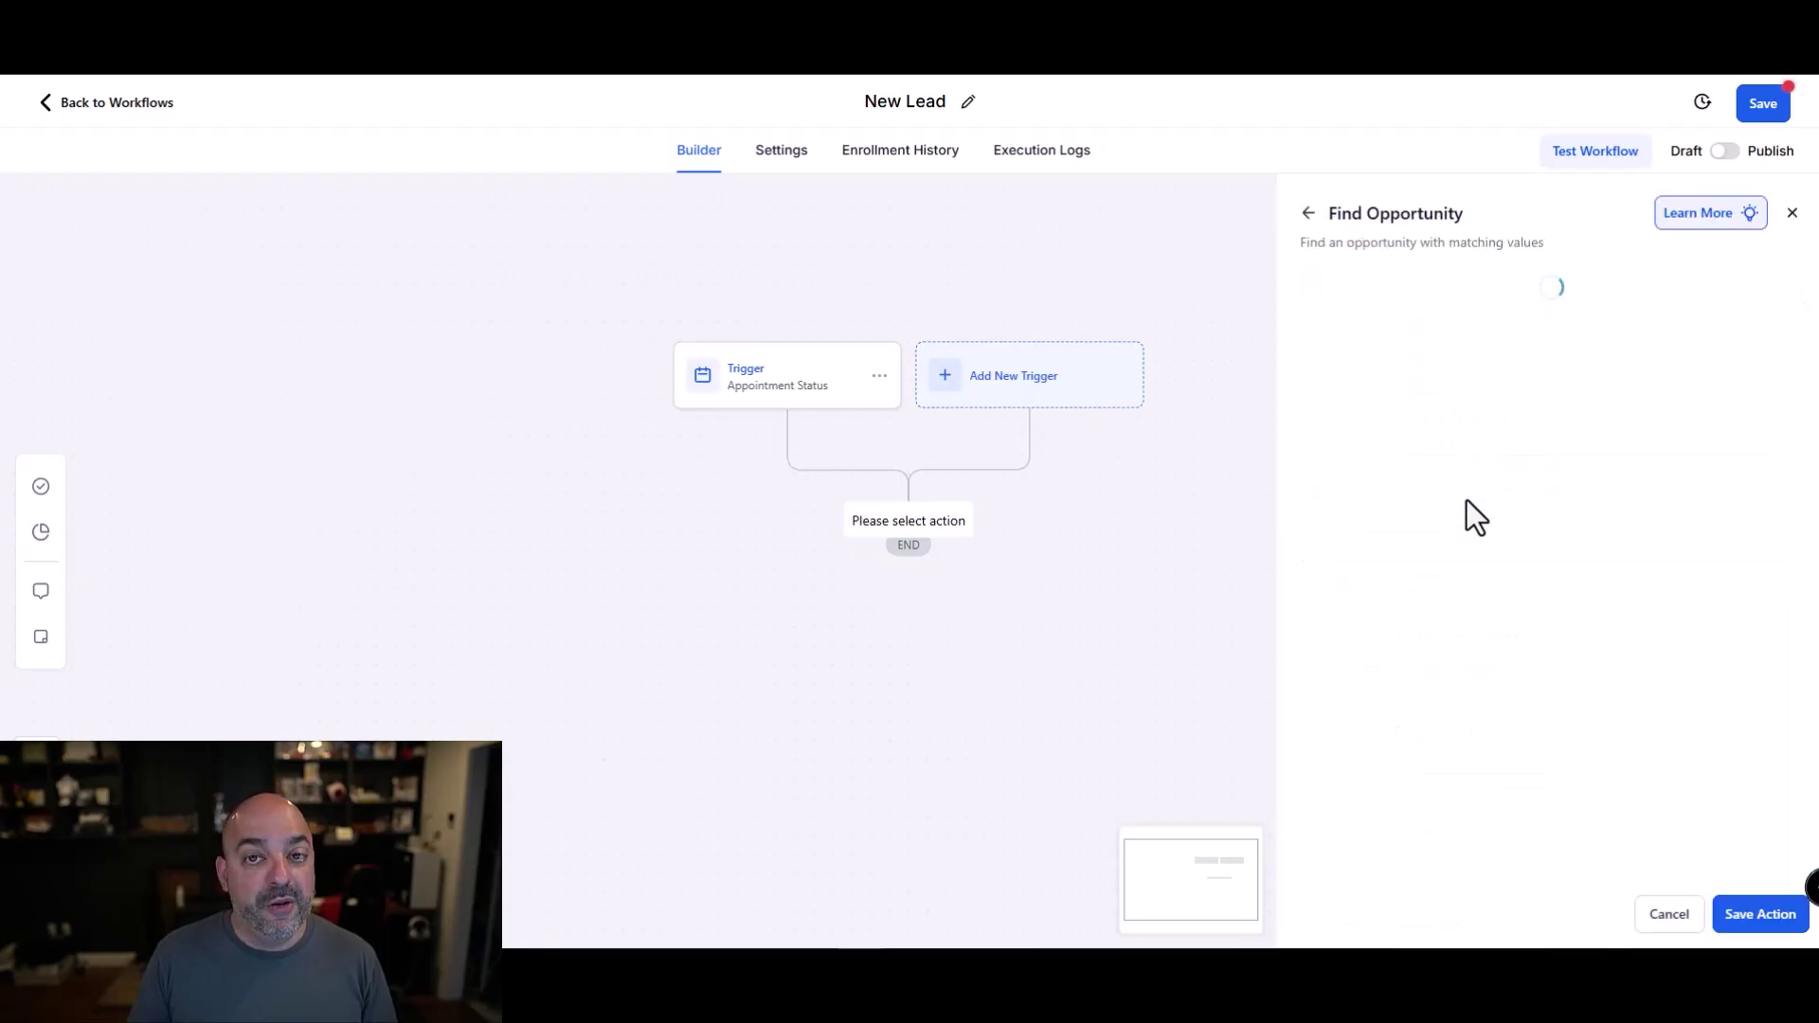
- Set the Find Opportunity criteria to Pipeline Is "01. Lead Management" and save the action
left_click(1334, 475)
left_click(1364, 504)
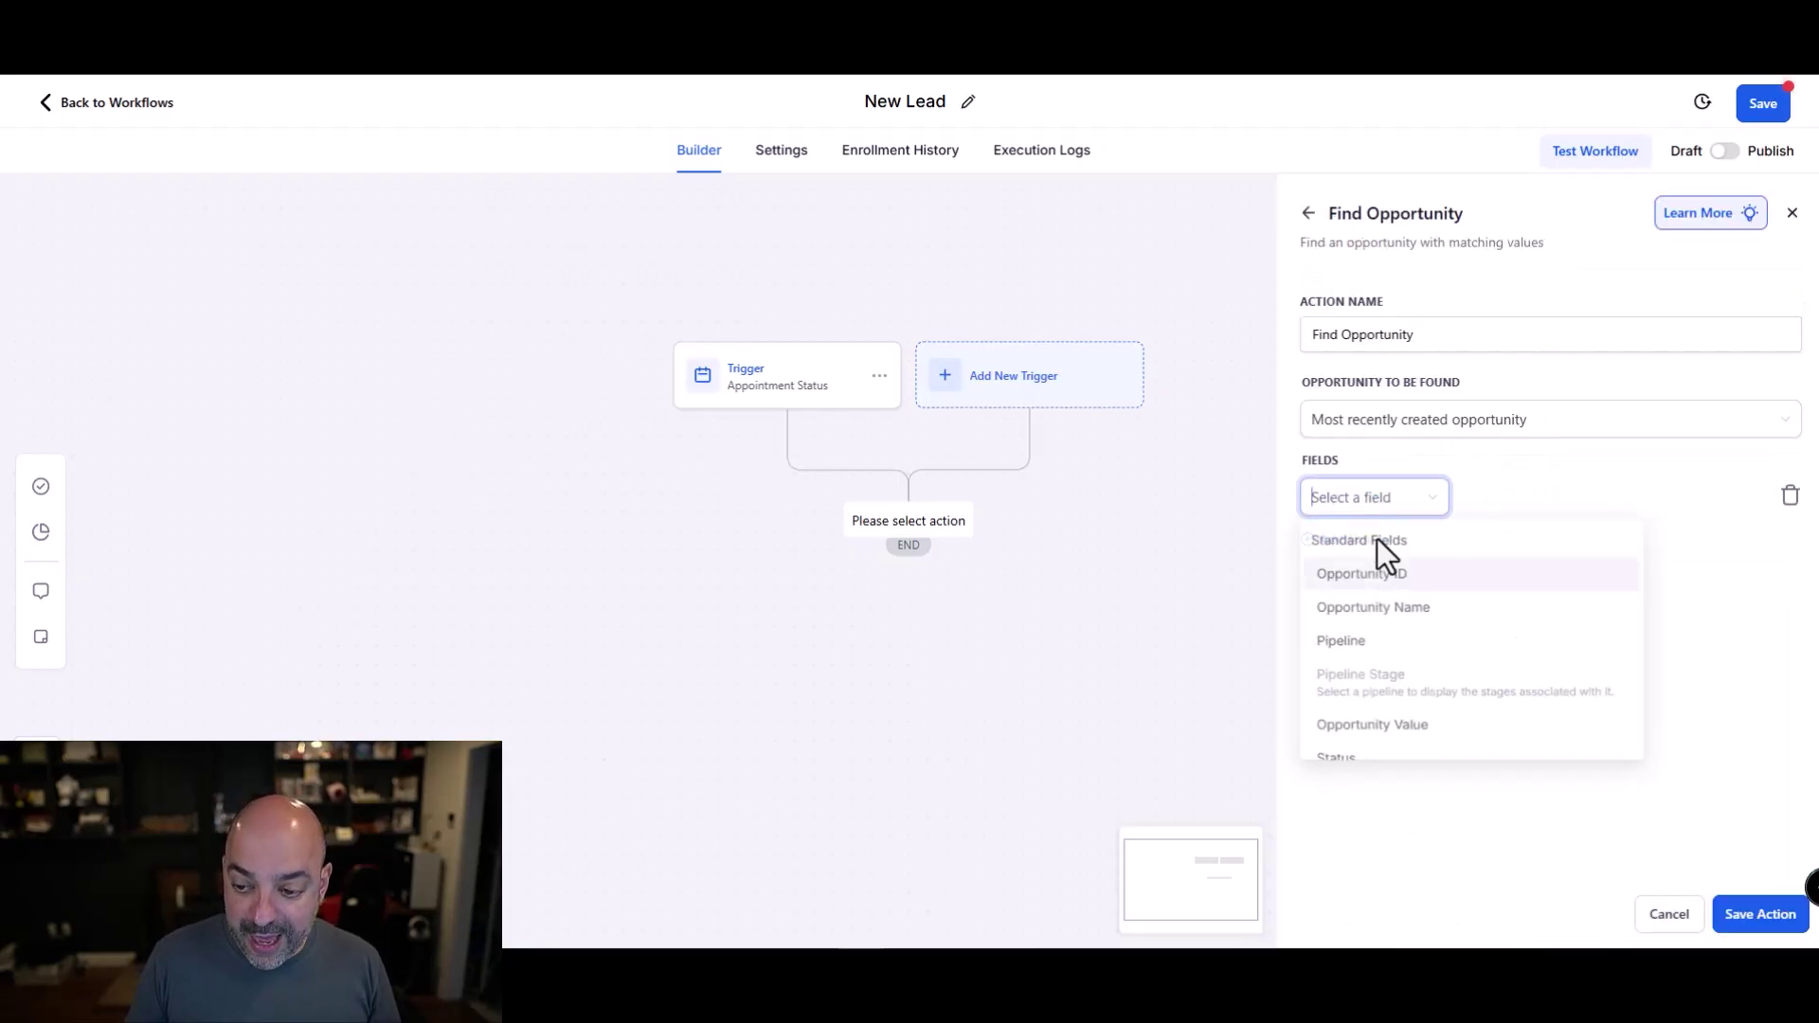
left_click(1340, 638)
left_click(1577, 502)
type("the")
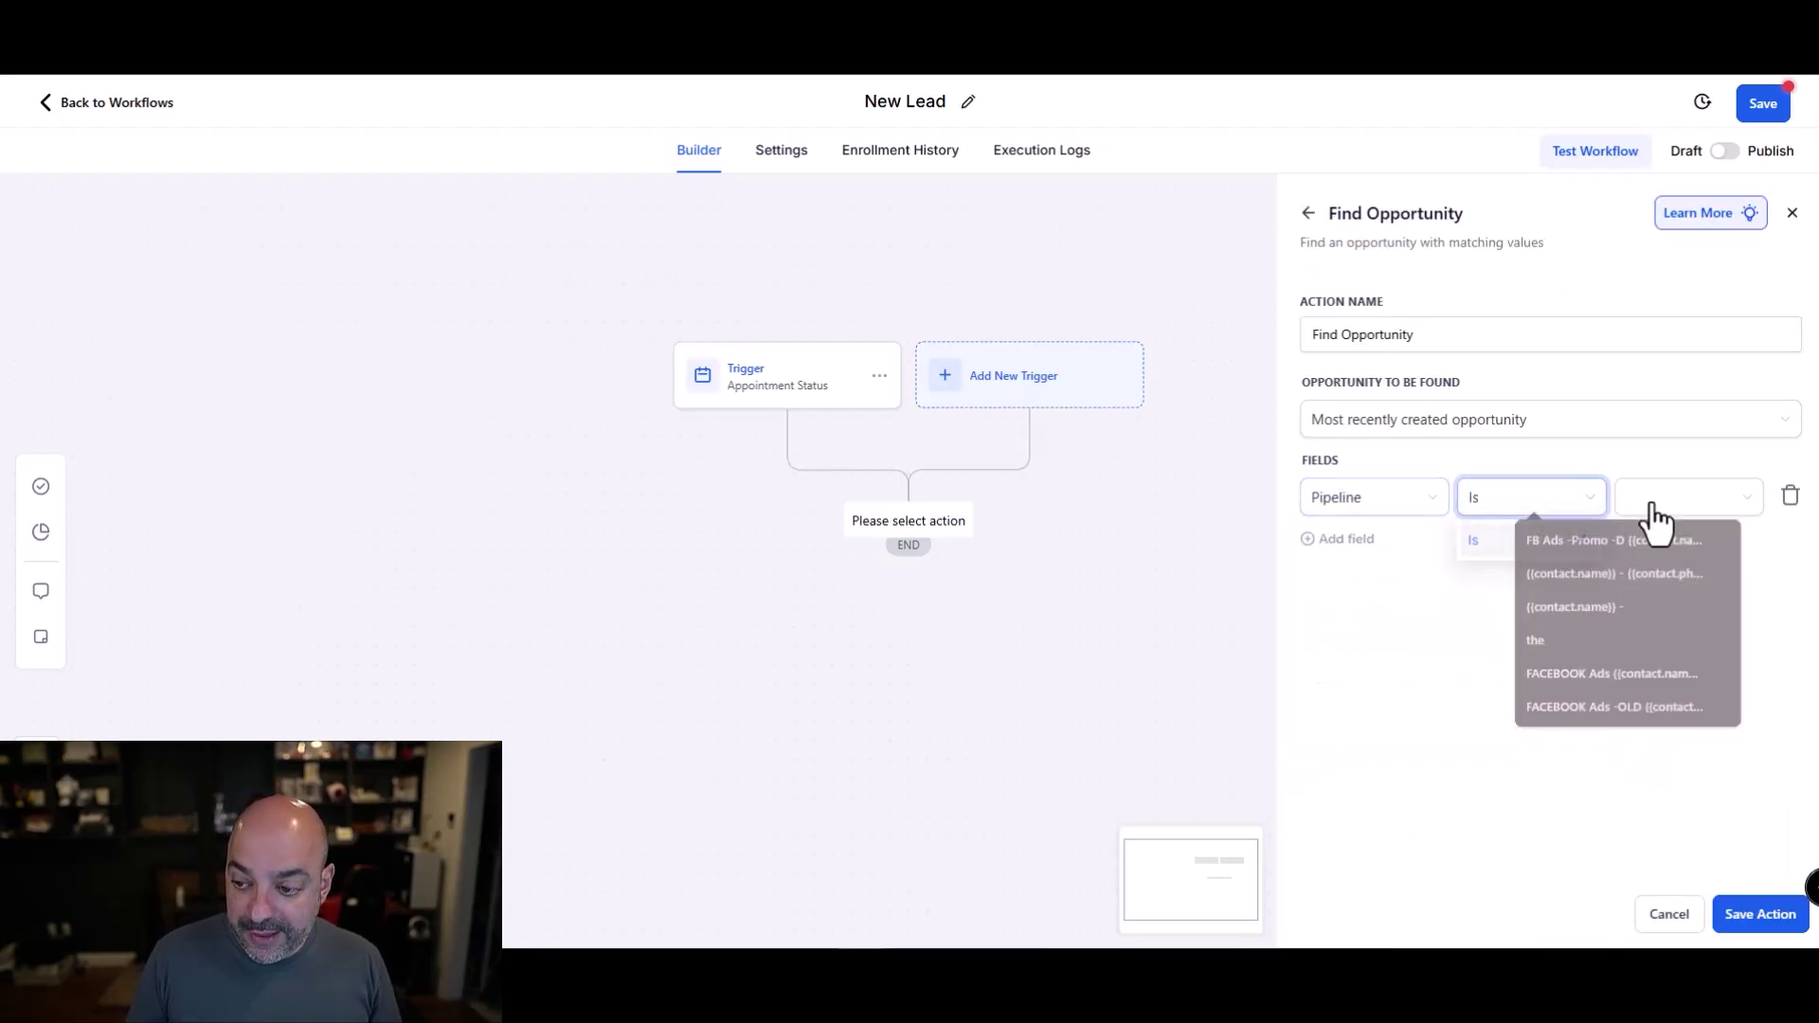
left_click(1473, 540)
left_click(1672, 497)
left_click(1483, 539)
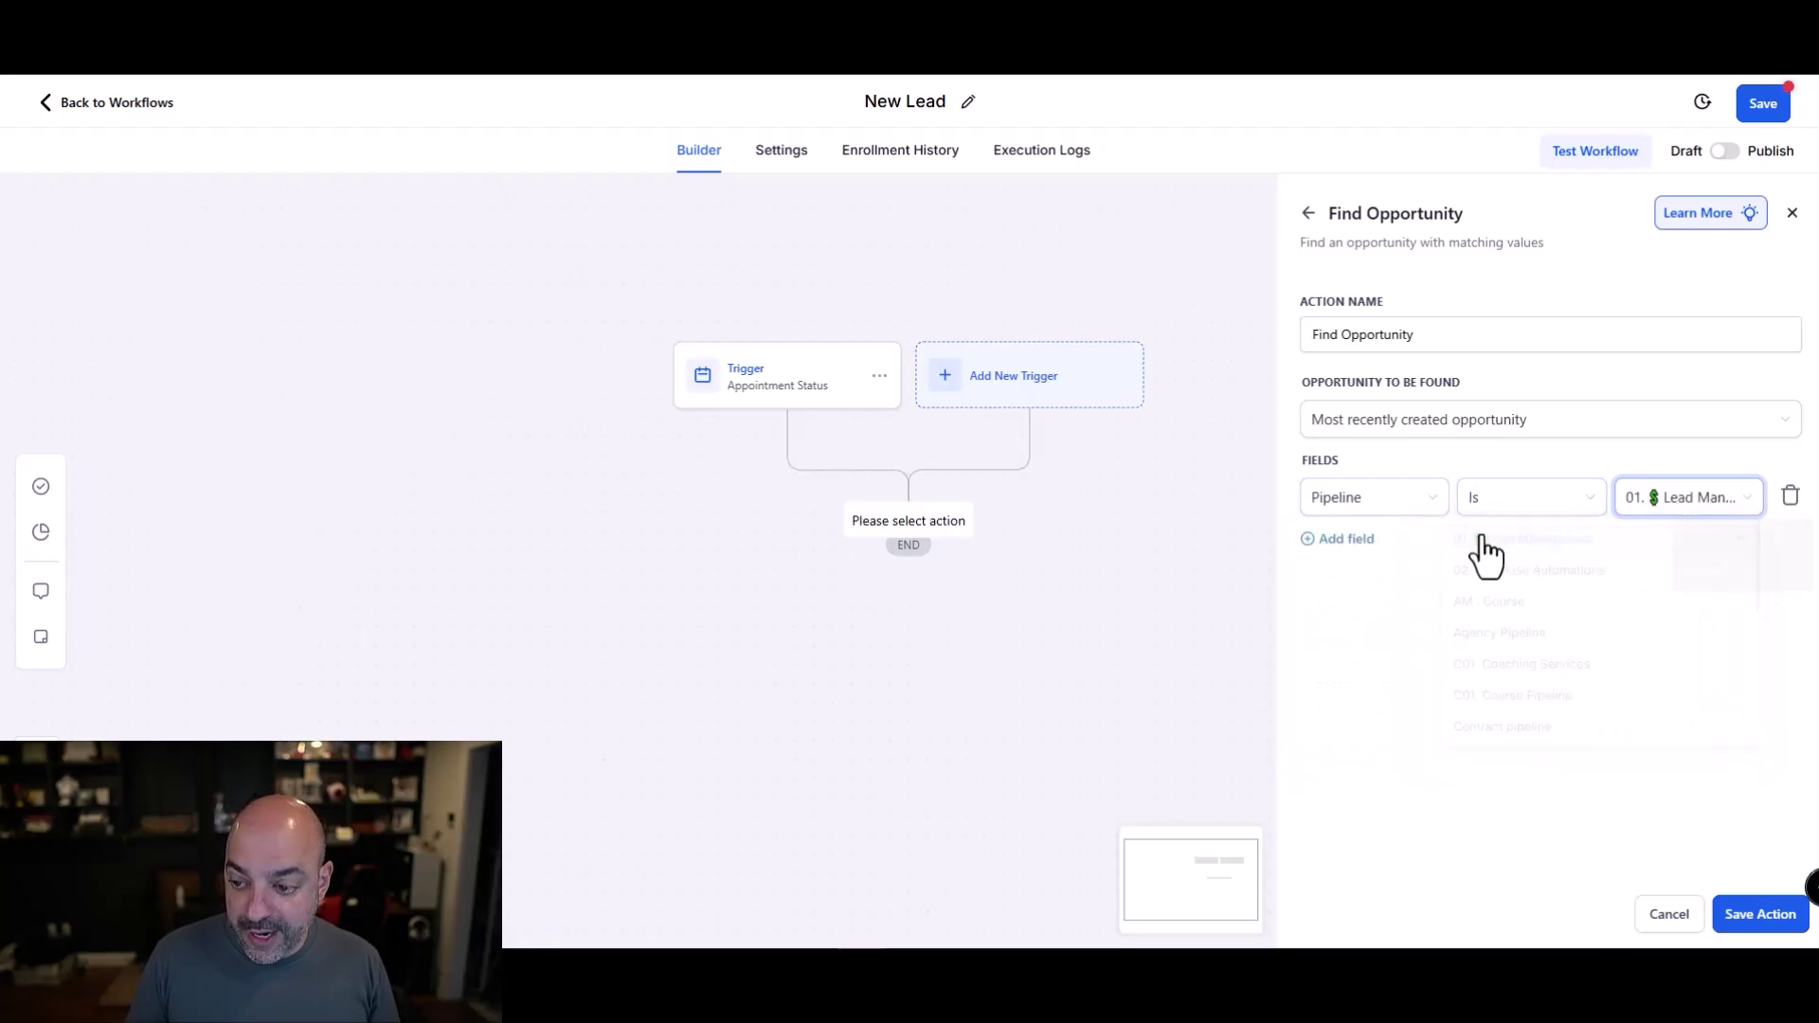
left_click(1760, 913)
- Add an Update Opportunity action to the Opportunity Found branch
scroll(910, 446, "down", 5)
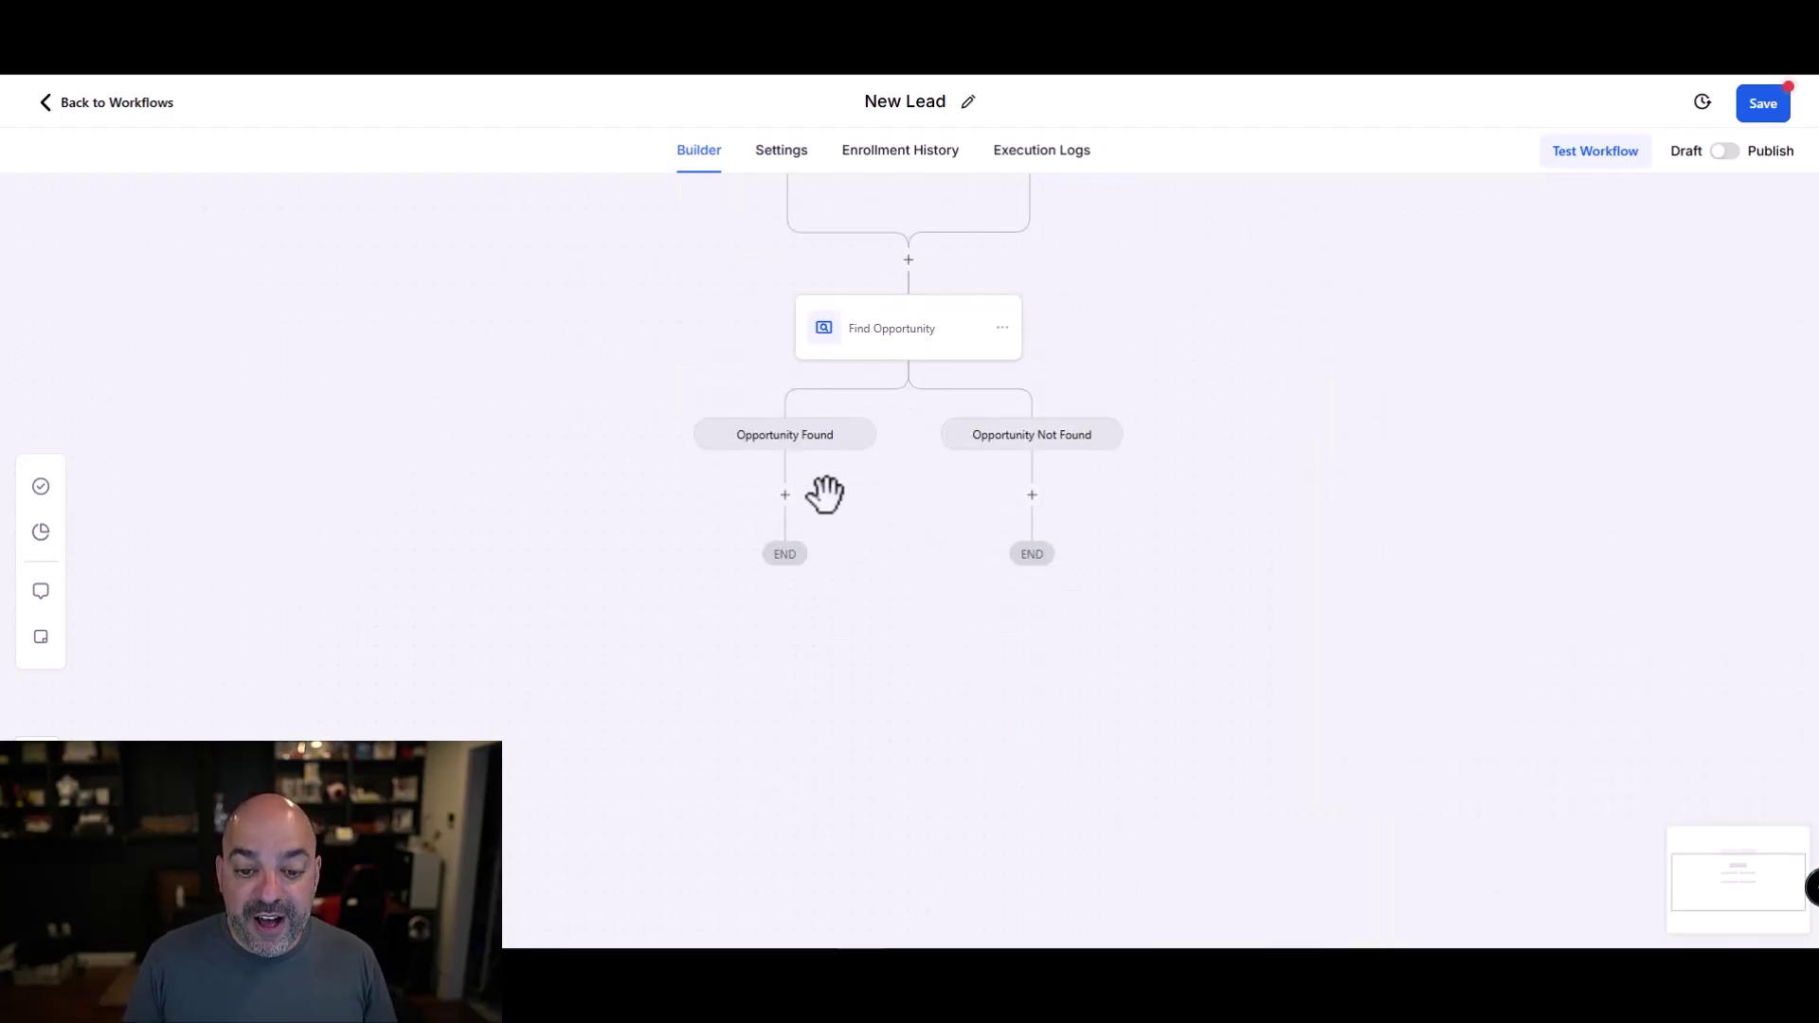
left_click(784, 494)
left_click(1453, 288)
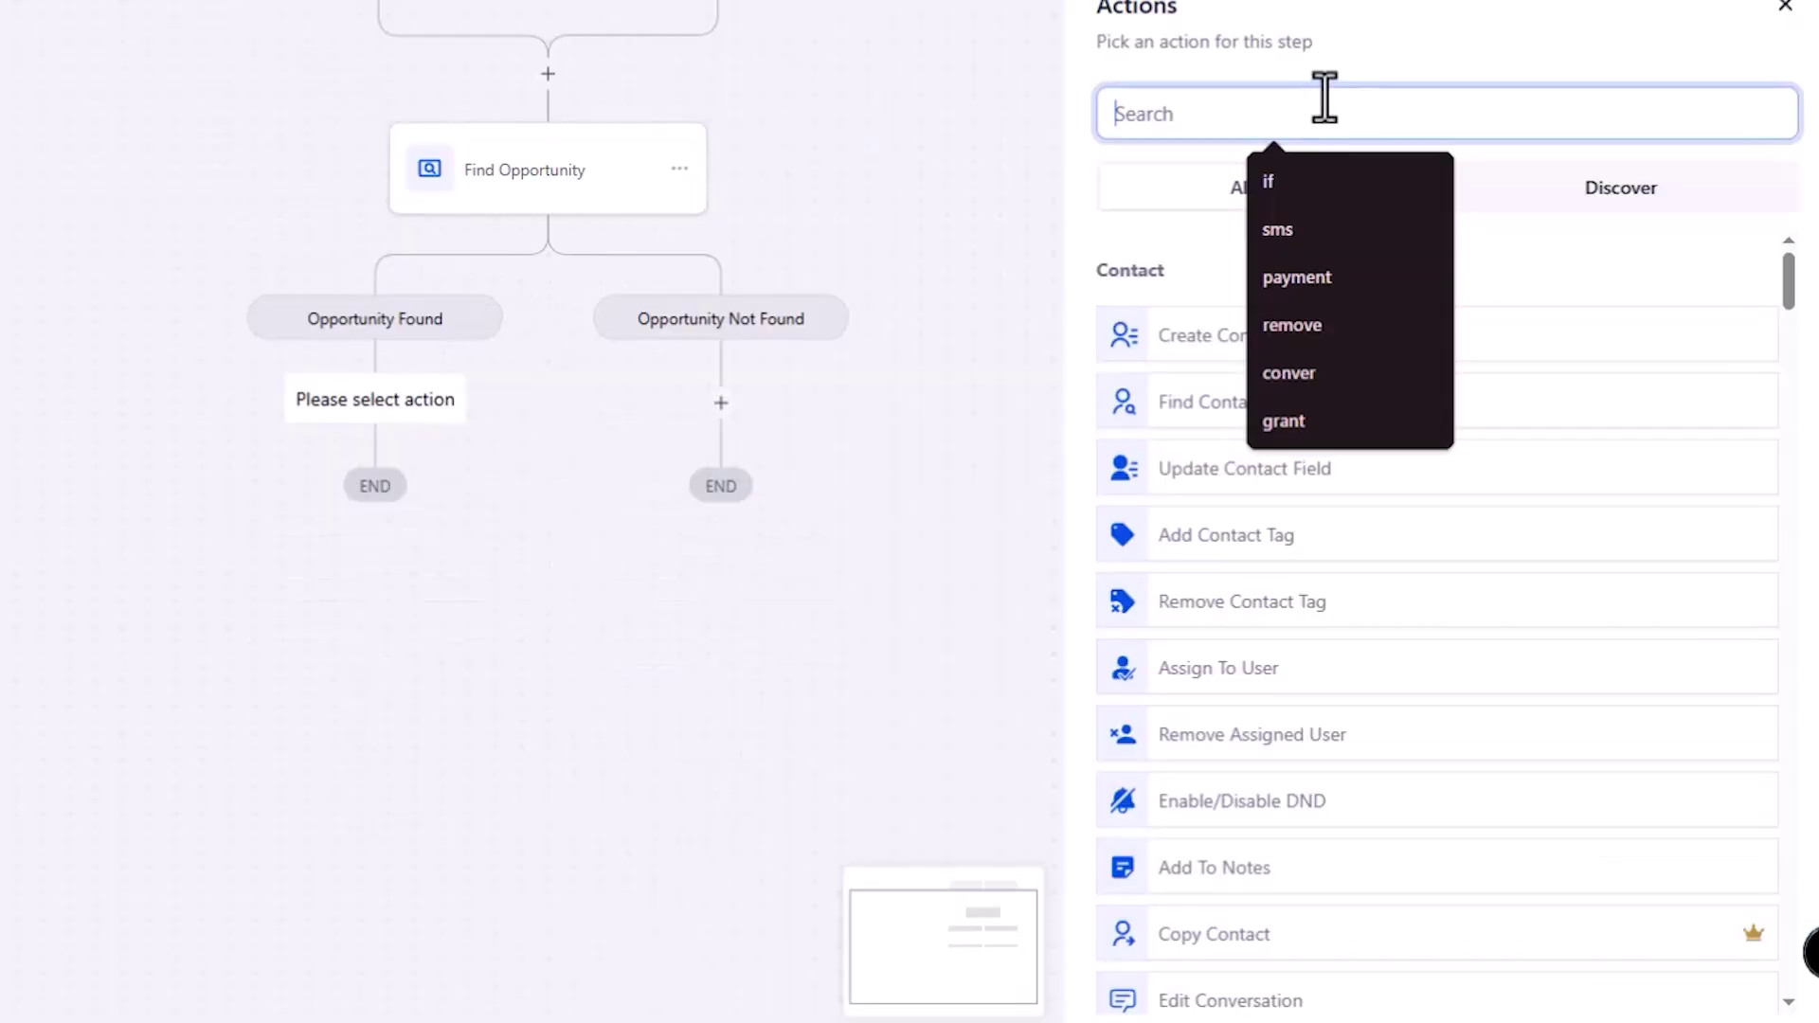
type("update")
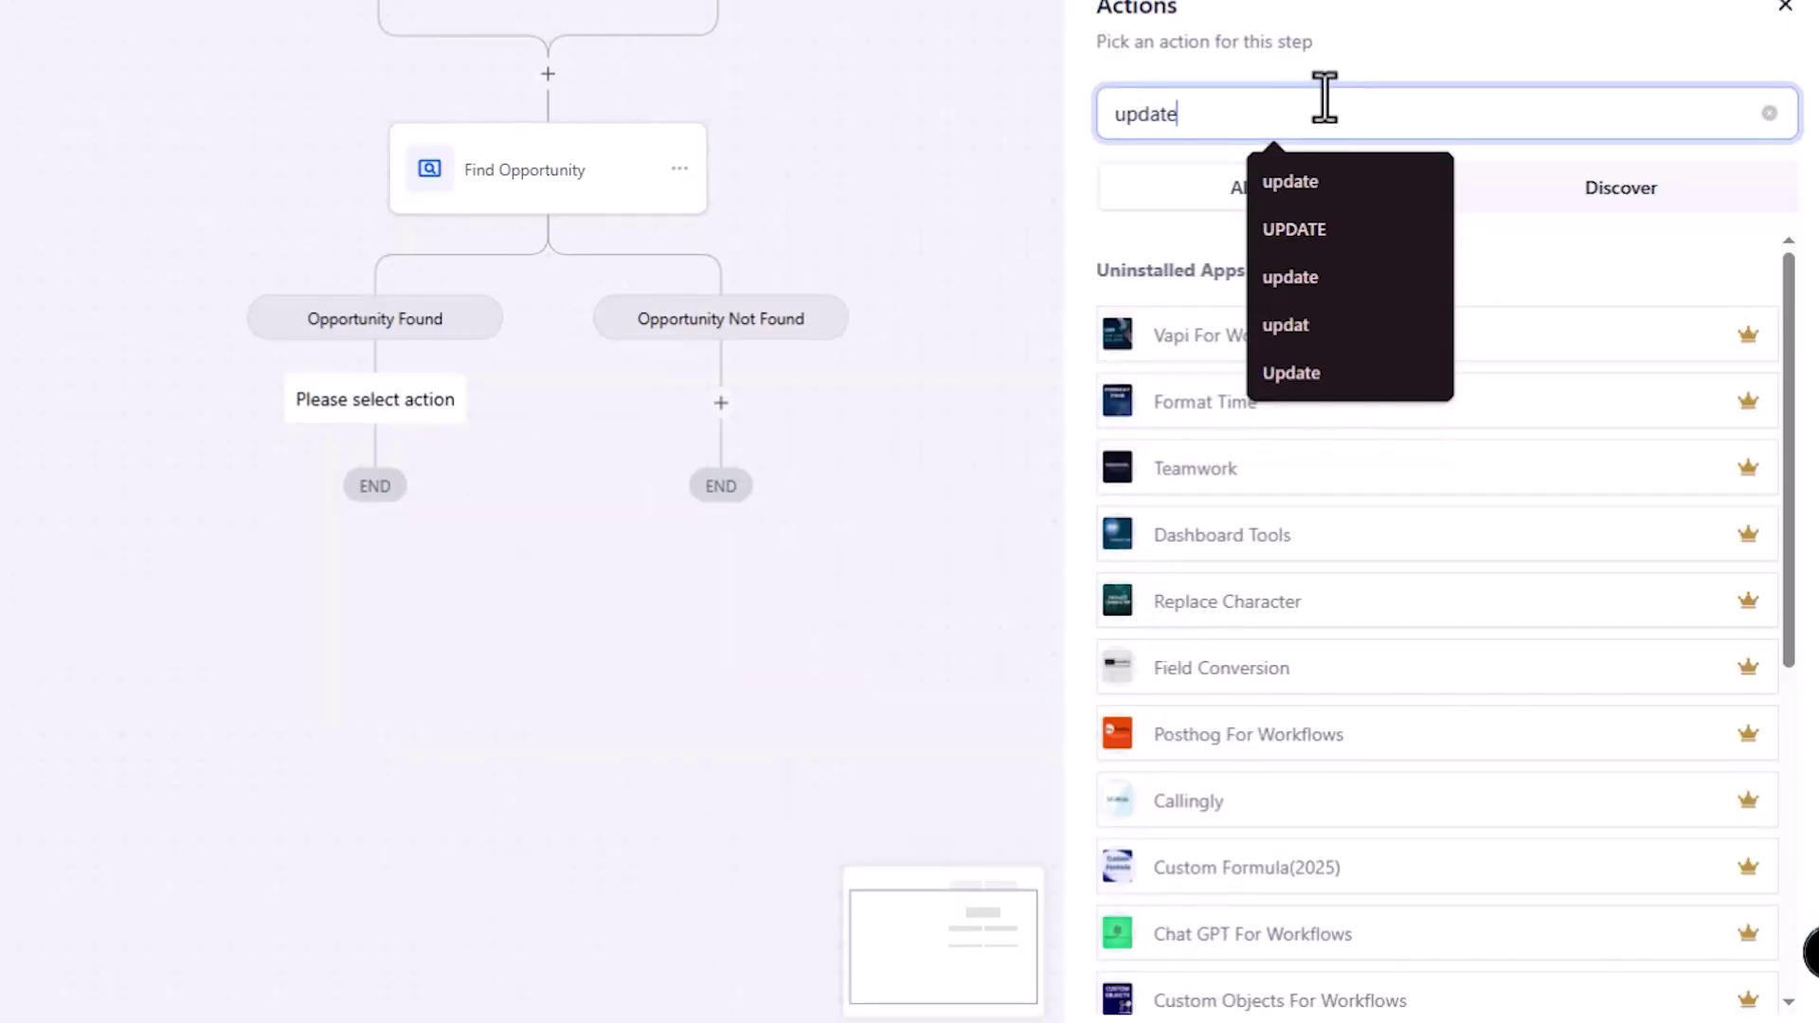
left_click(1203, 734)
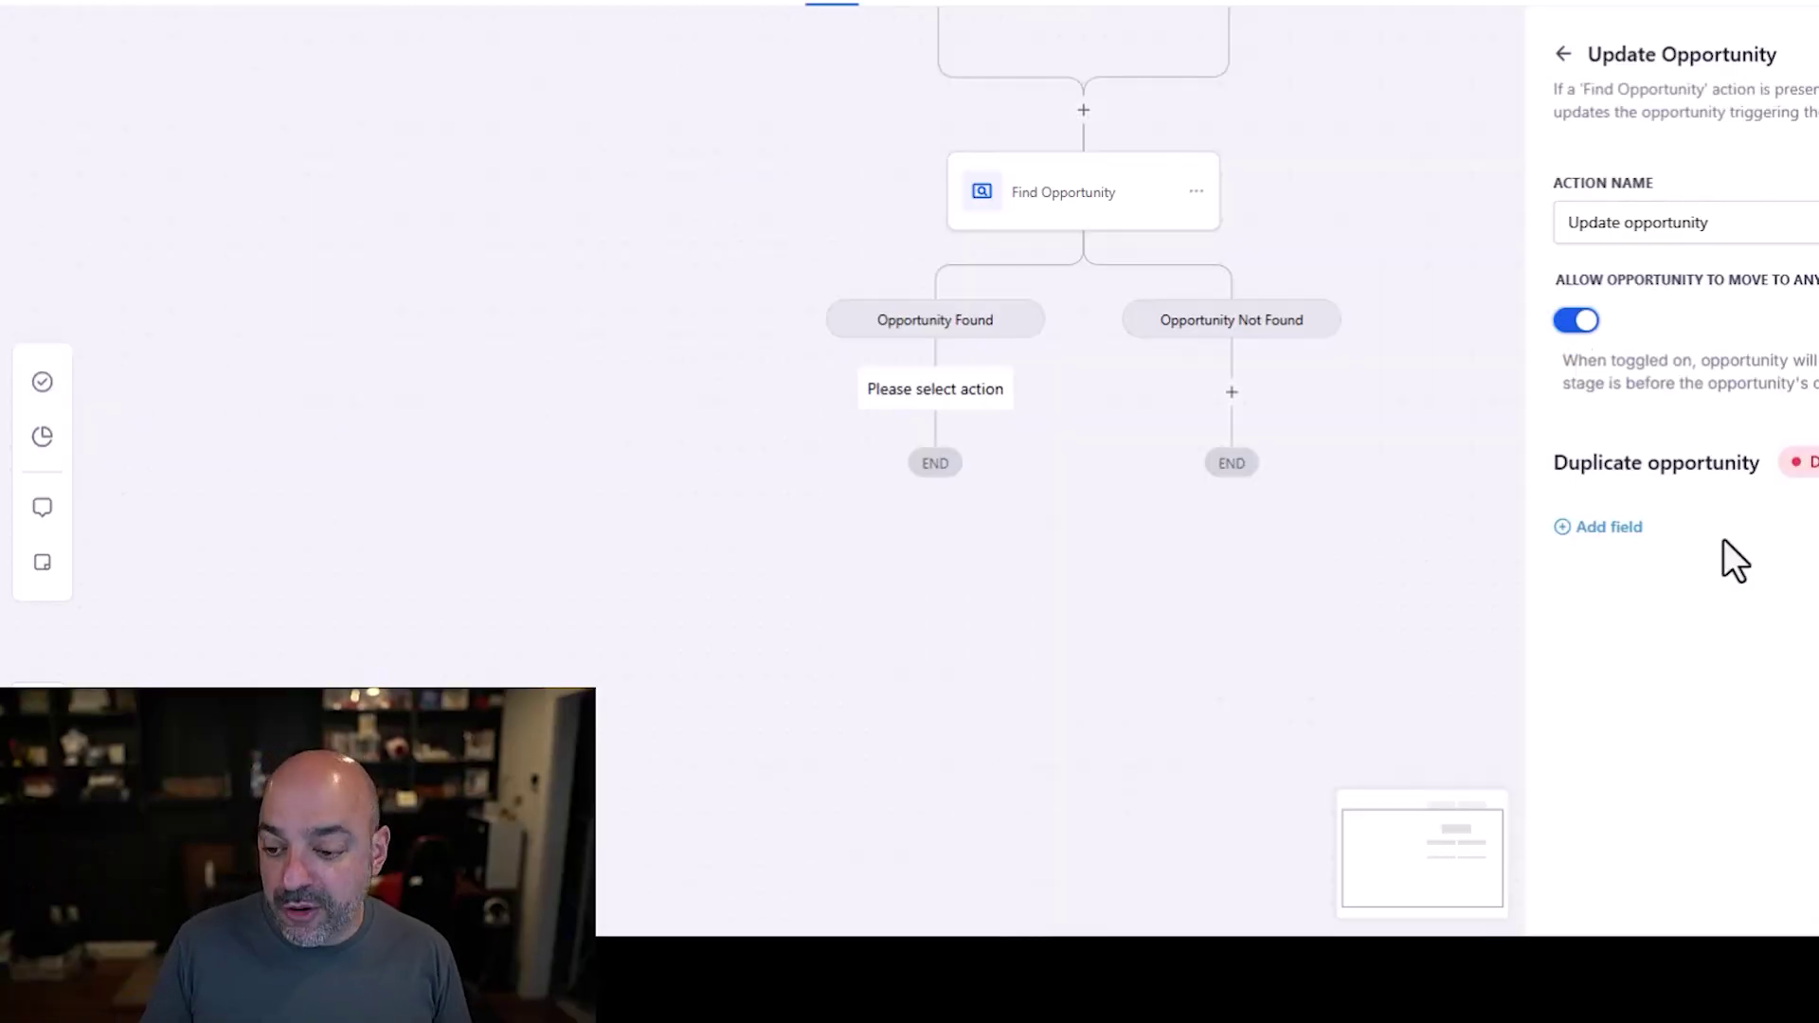
- Add a Pipeline field to the Update Opportunity action and set it to "01. Lead Management"
left_click(1580, 529)
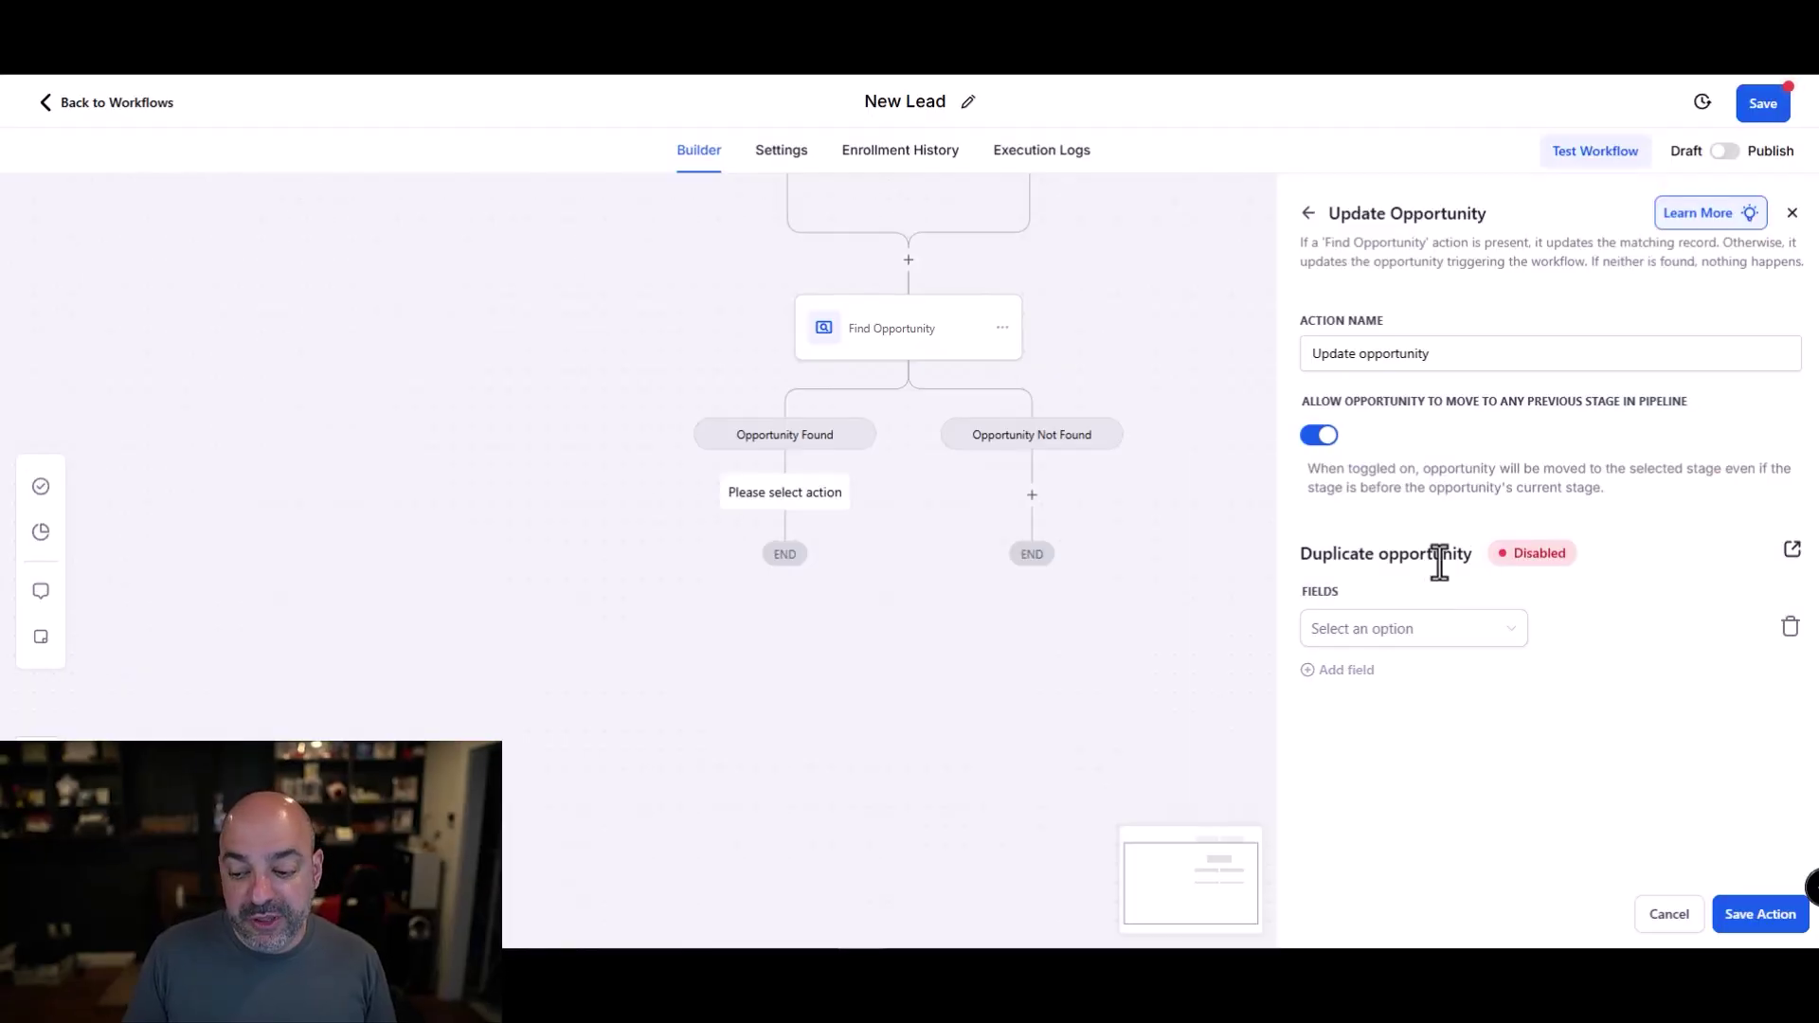
left_click(1461, 630)
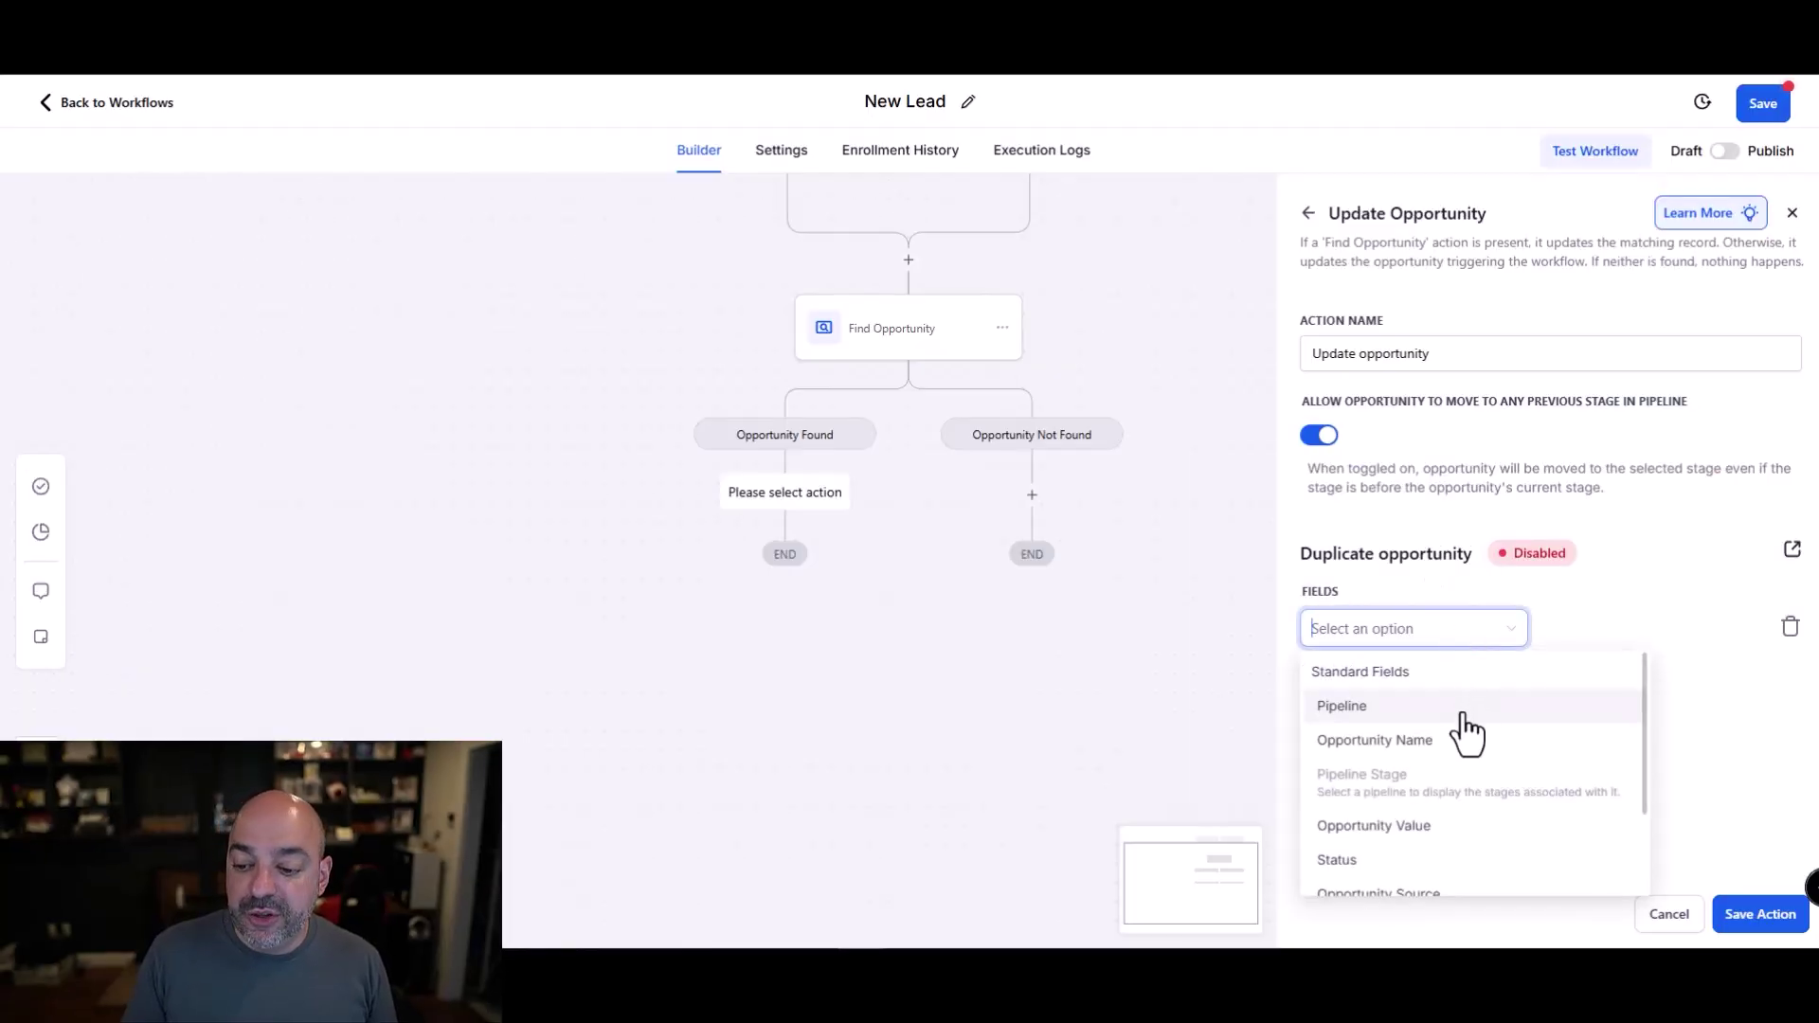
left_click(1464, 717)
left_click(1656, 649)
left_click(1503, 691)
- Add a Pipeline Stage field to the Update Opportunity action and set it to "Appointment Booked-"
left_click(1338, 674)
left_click(1352, 696)
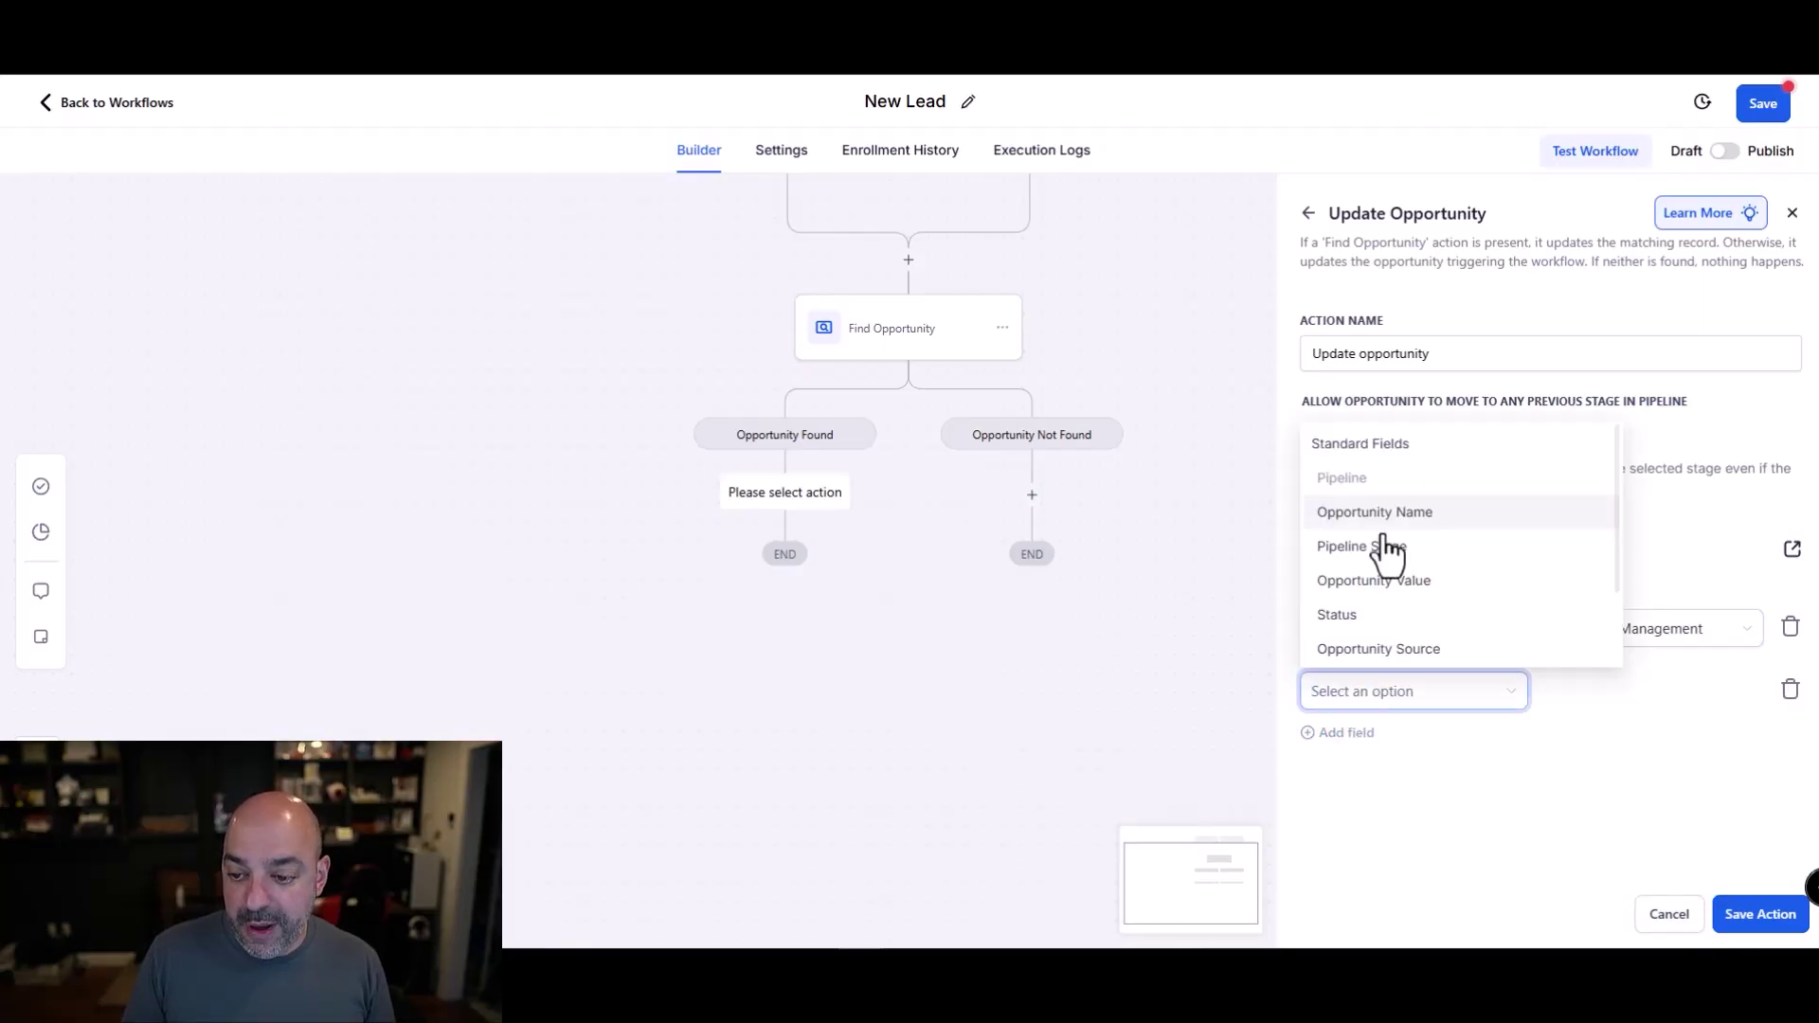
left_click(1389, 547)
left_click(1606, 701)
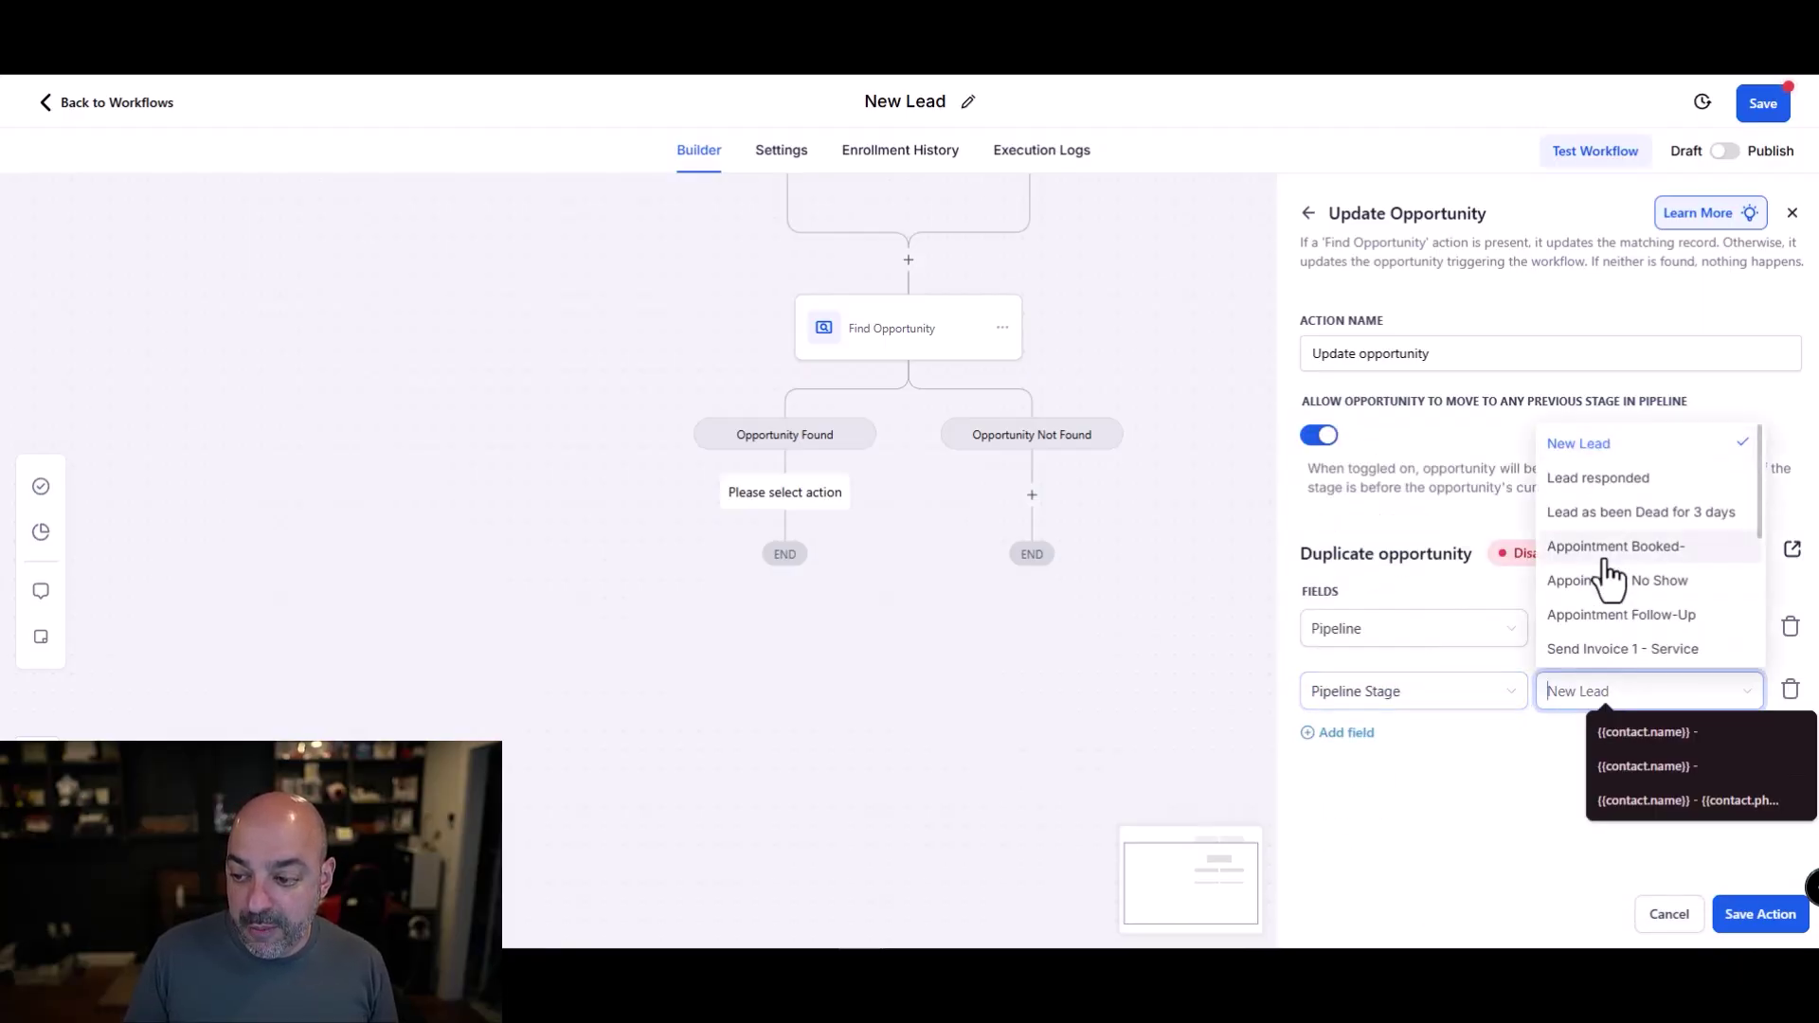
left_click(1615, 545)
- Add a Status field set to Open to the Update Opportunity action and save the action
left_click(1339, 732)
left_click(1350, 754)
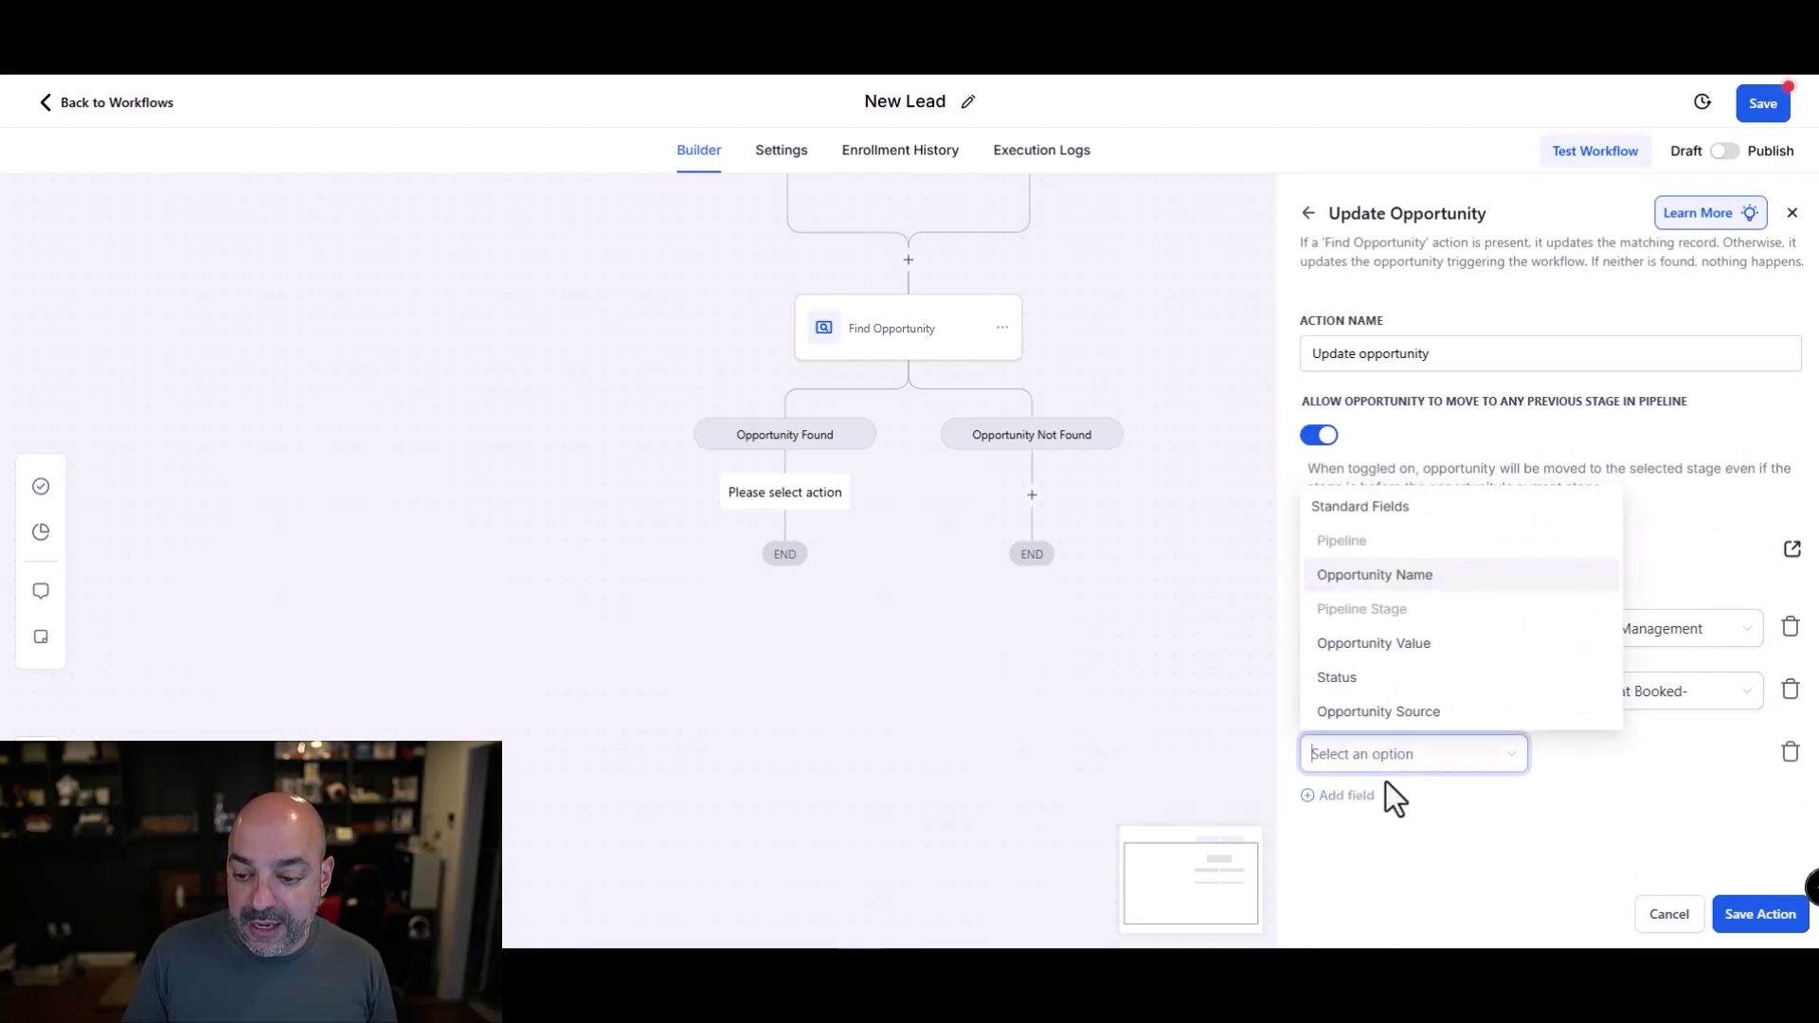
left_click(1394, 692)
left_click(1621, 760)
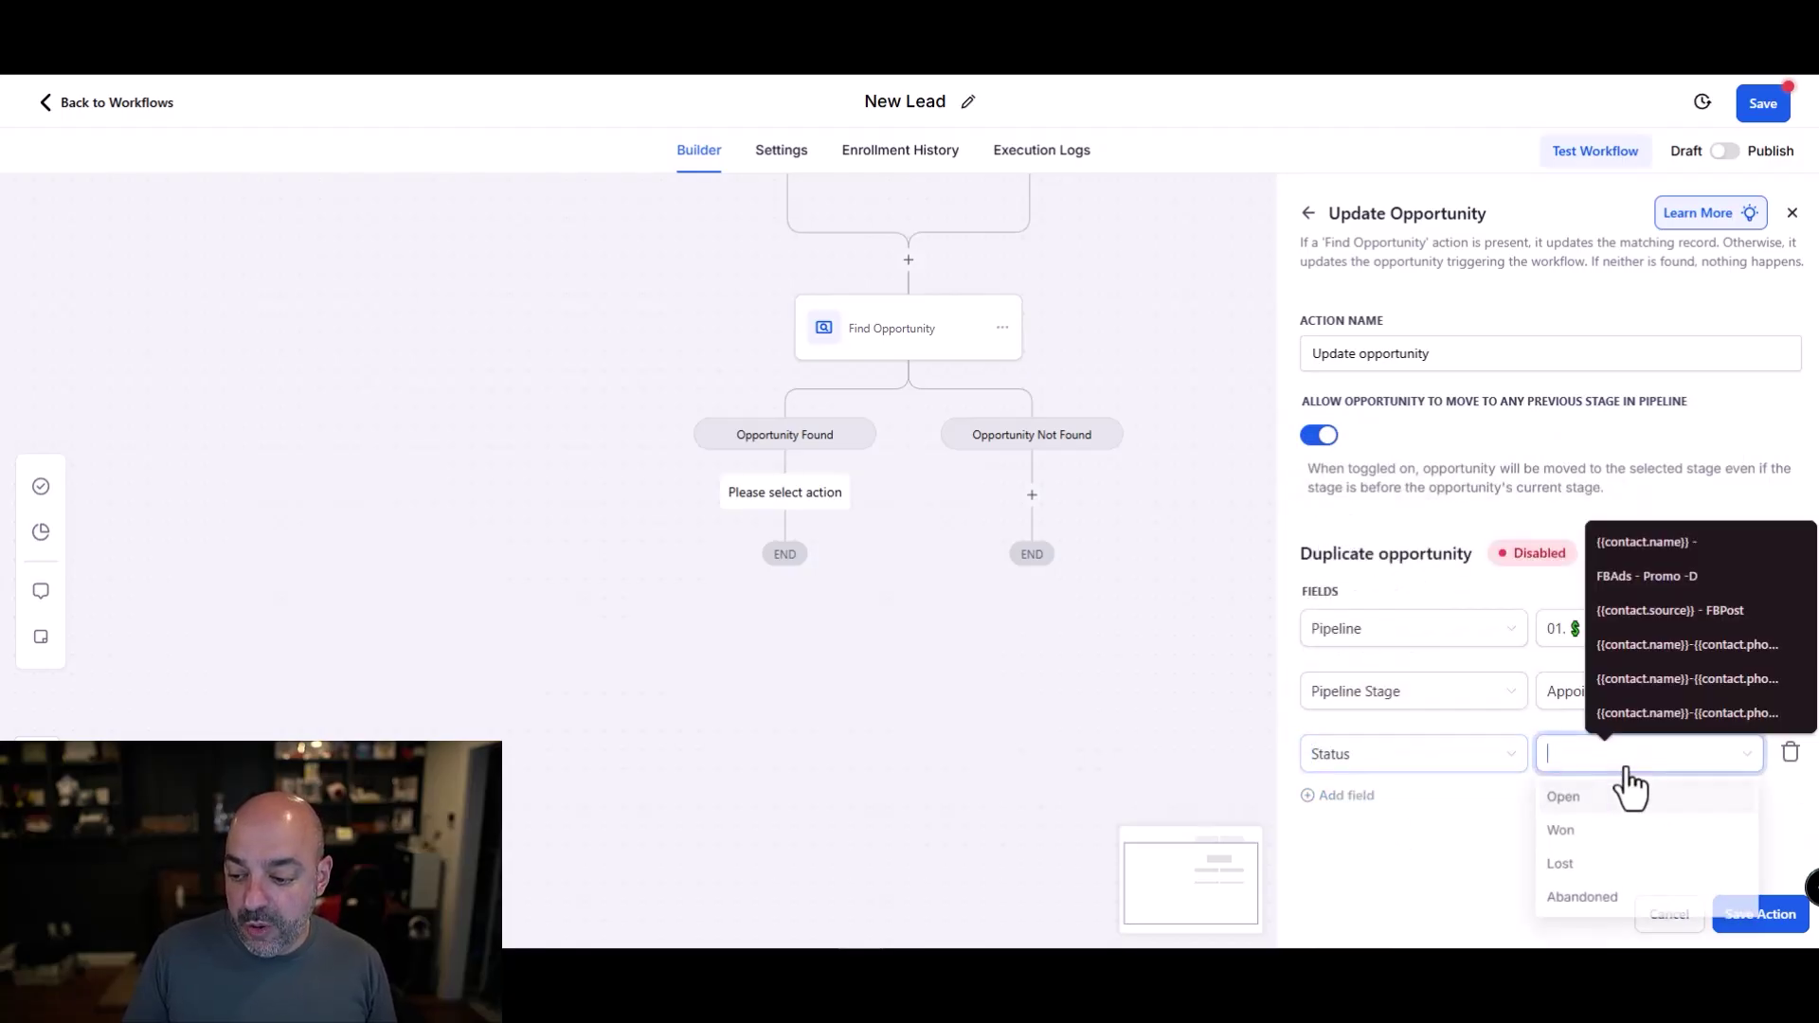
left_click(1575, 800)
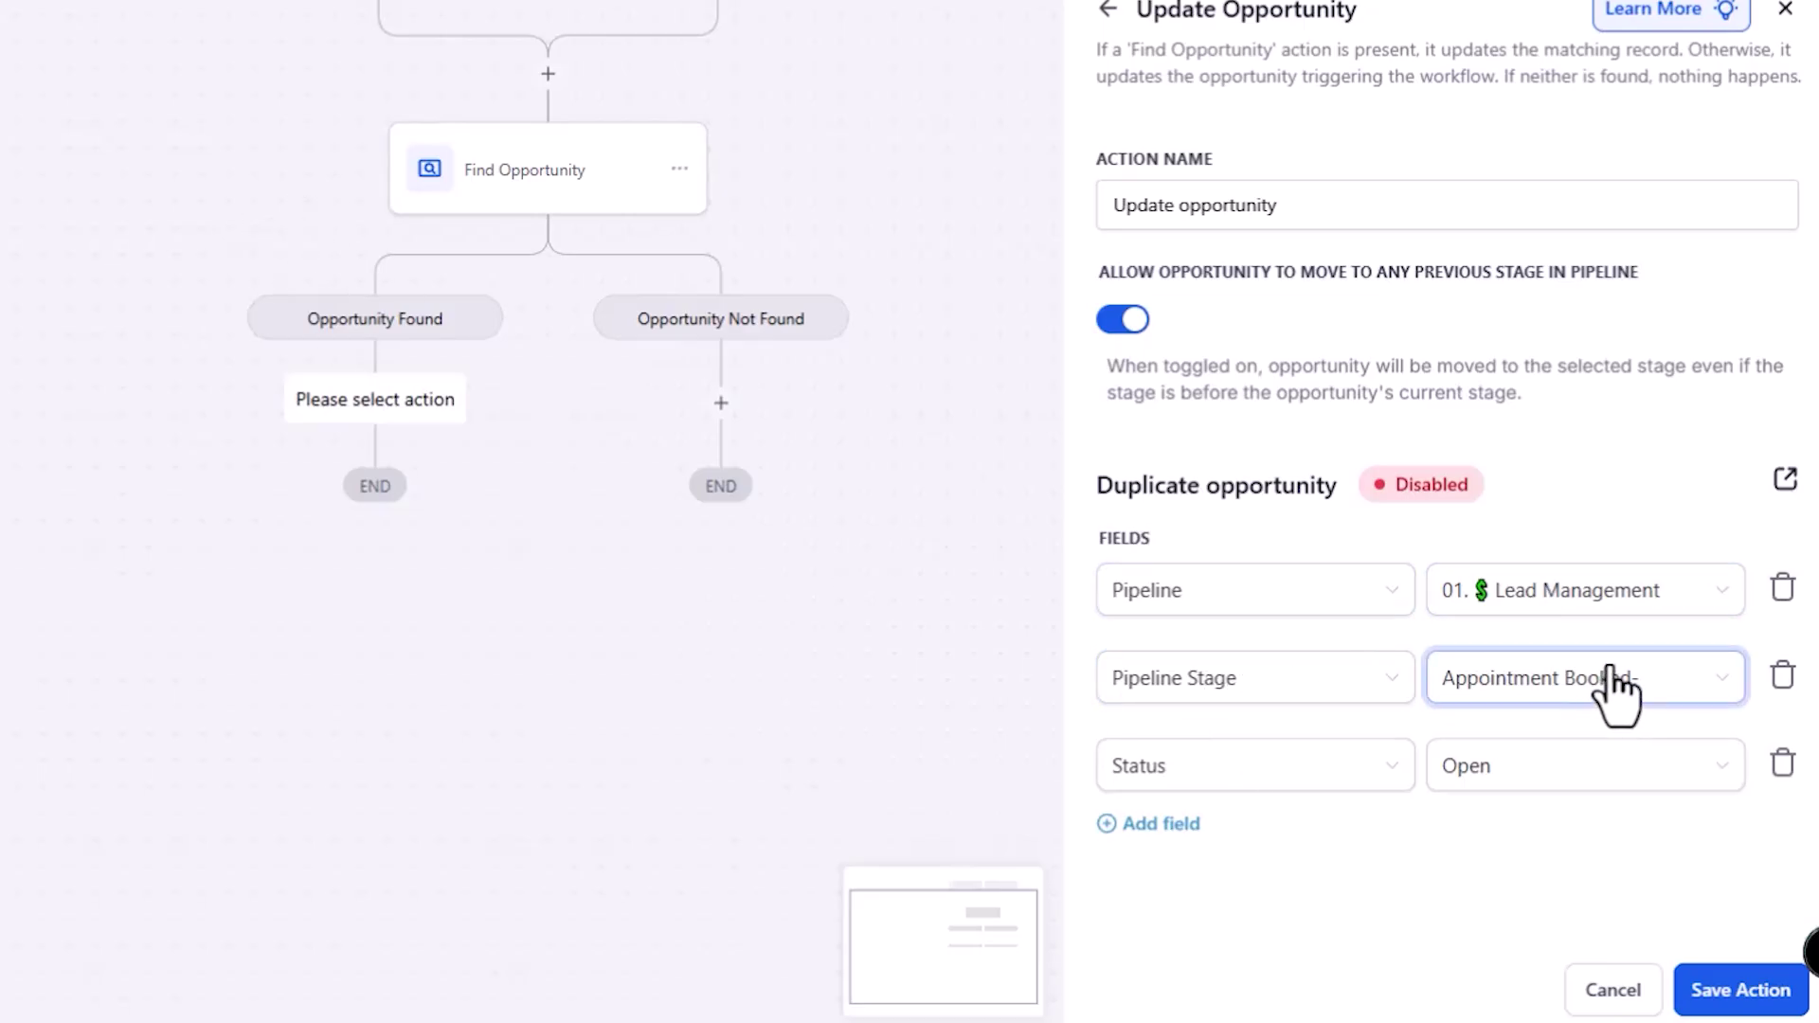
left_click(1739, 990)
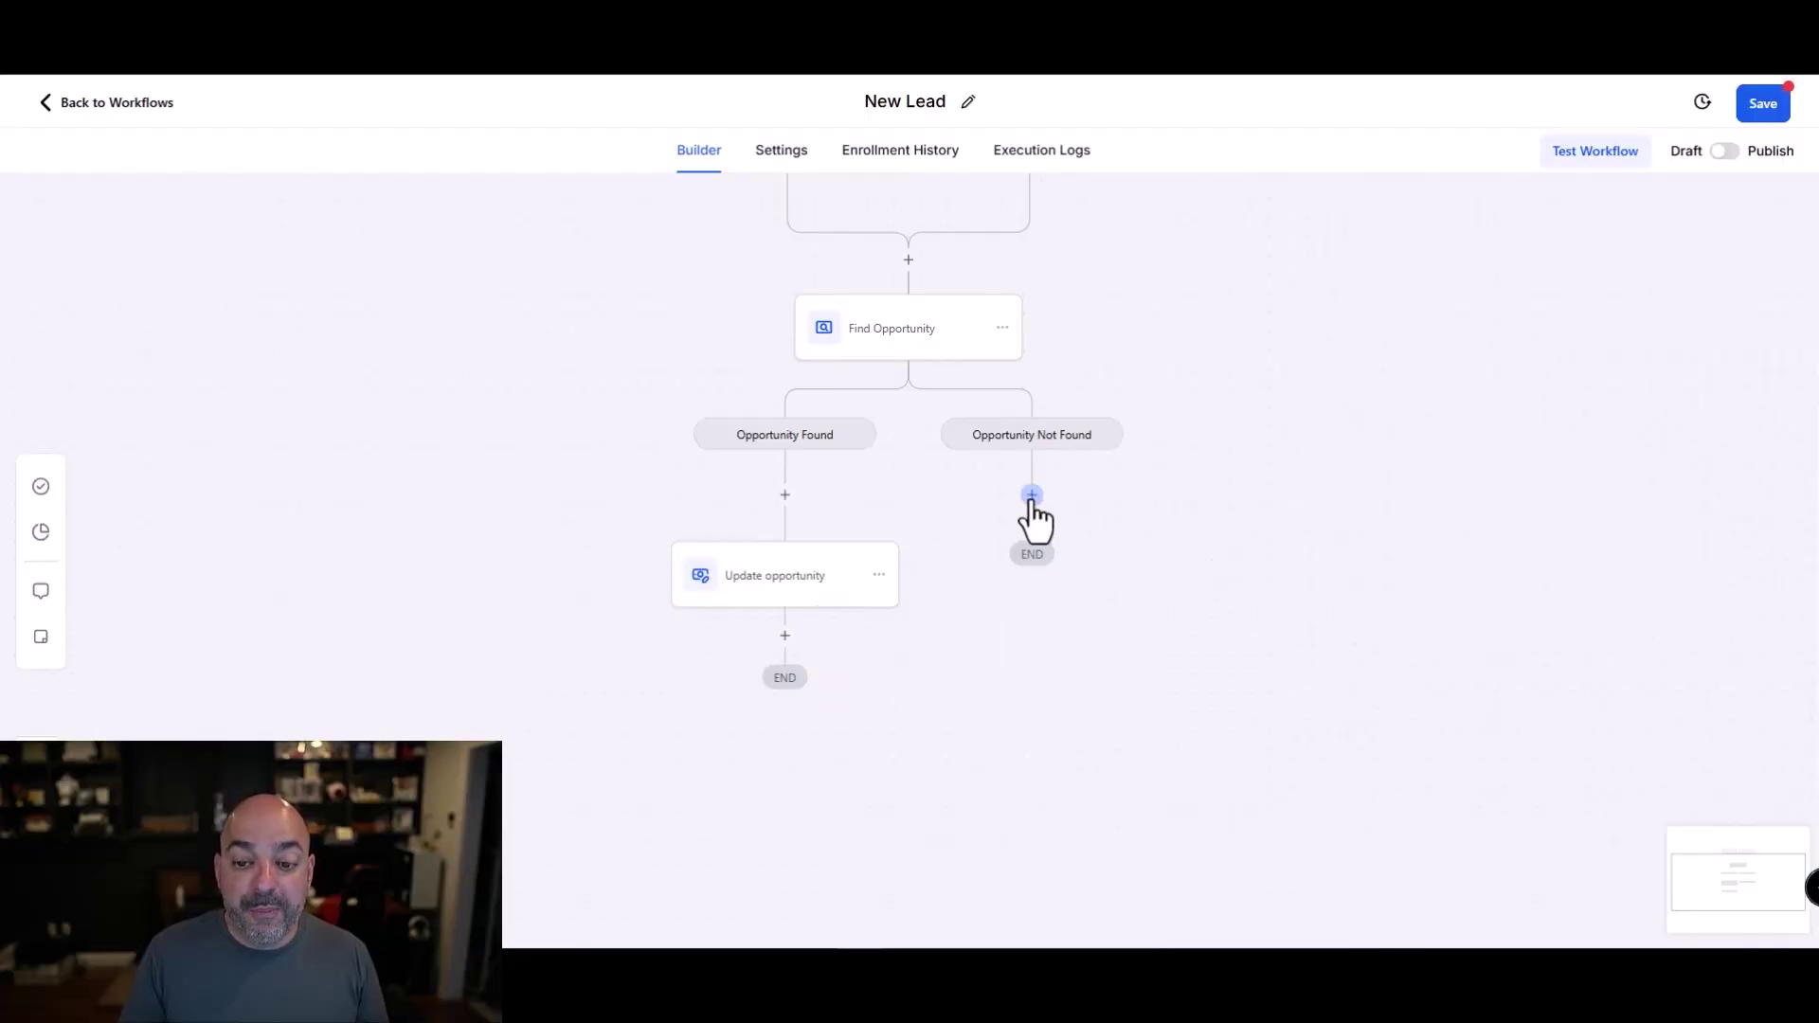
- Add a Create Opportunity action to the Opportunity Not Found branch
left_click(1032, 495)
type("create")
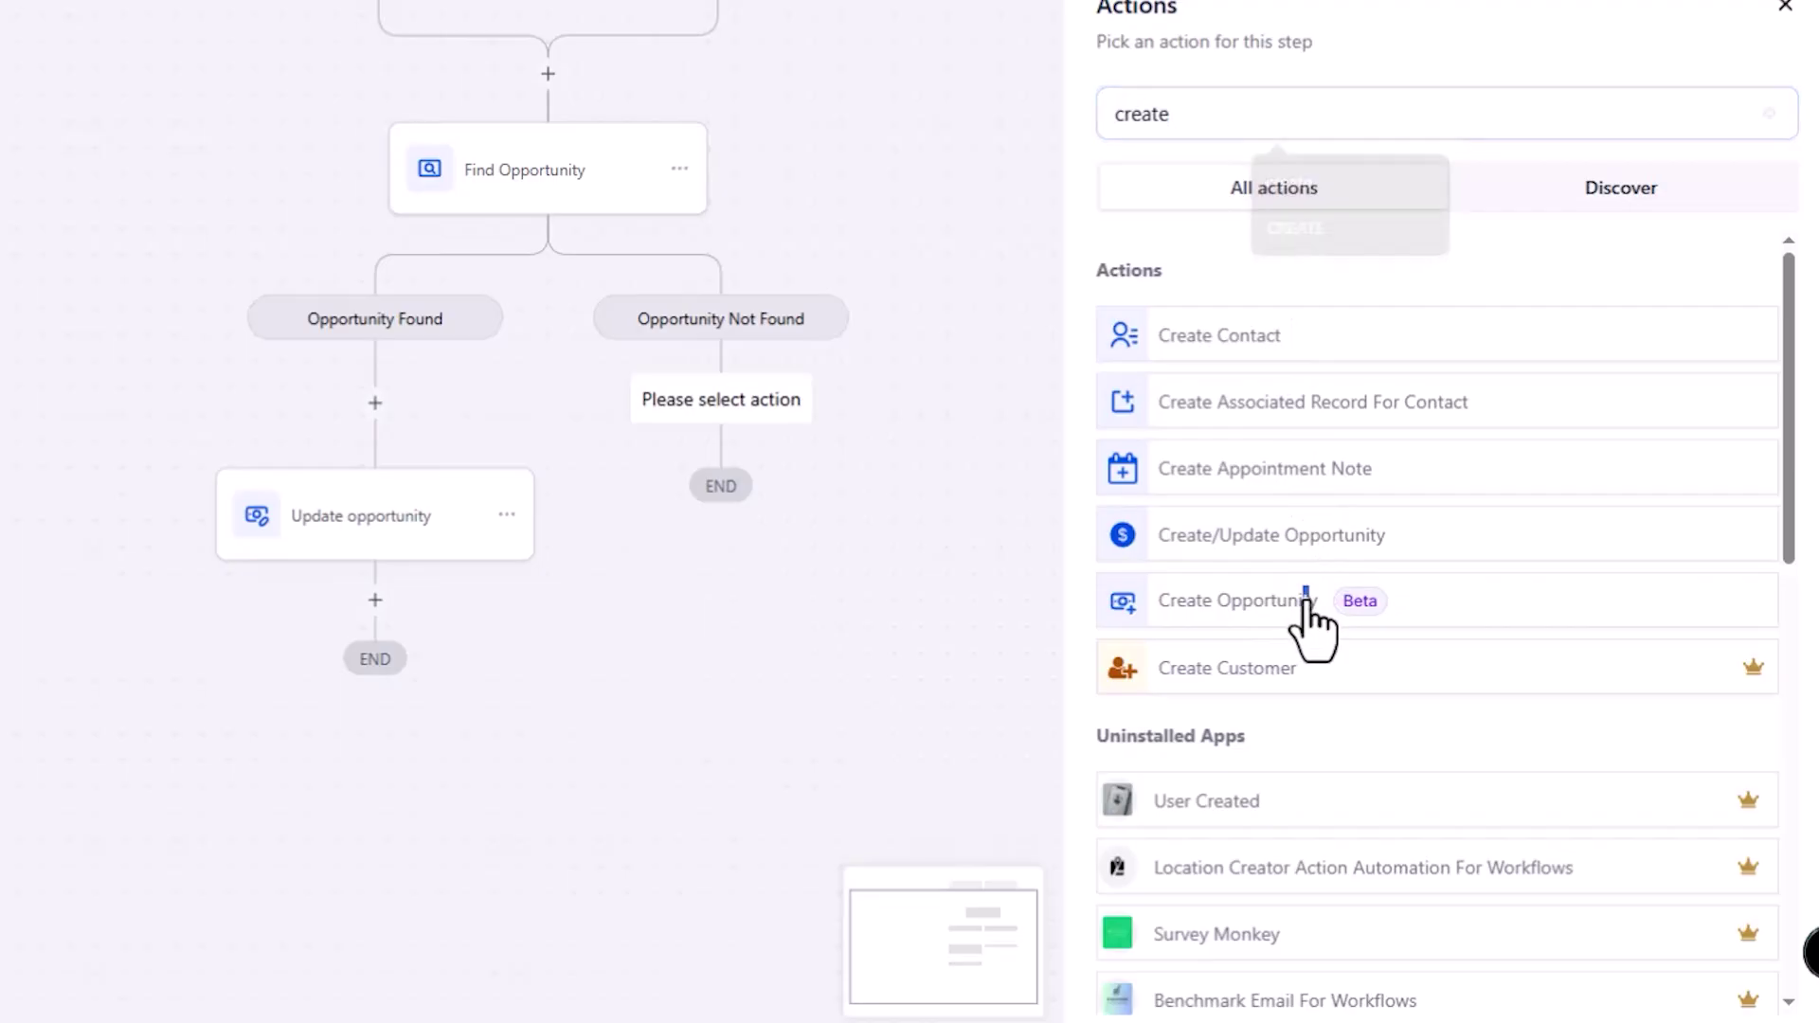
left_click(1447, 644)
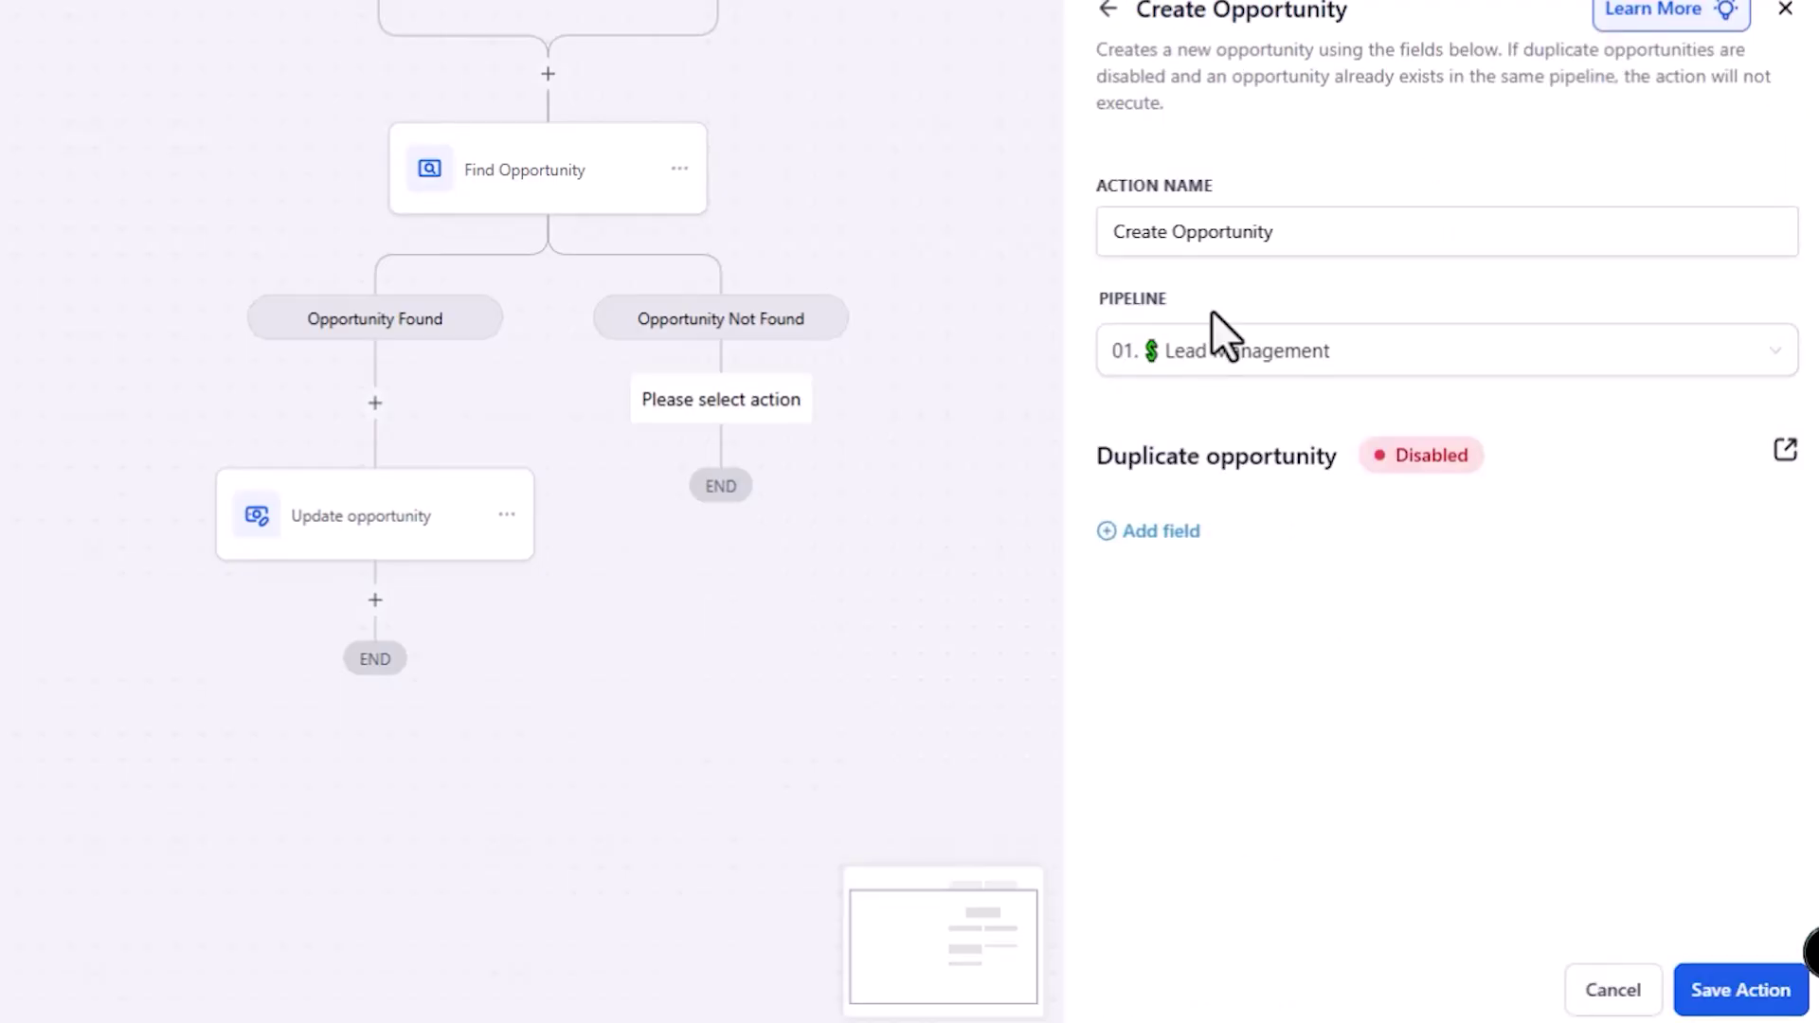
- Add an Opportunity Name field to the Create Opportunity action, combining the contact name and contact phone merge fields
left_click(1222, 564)
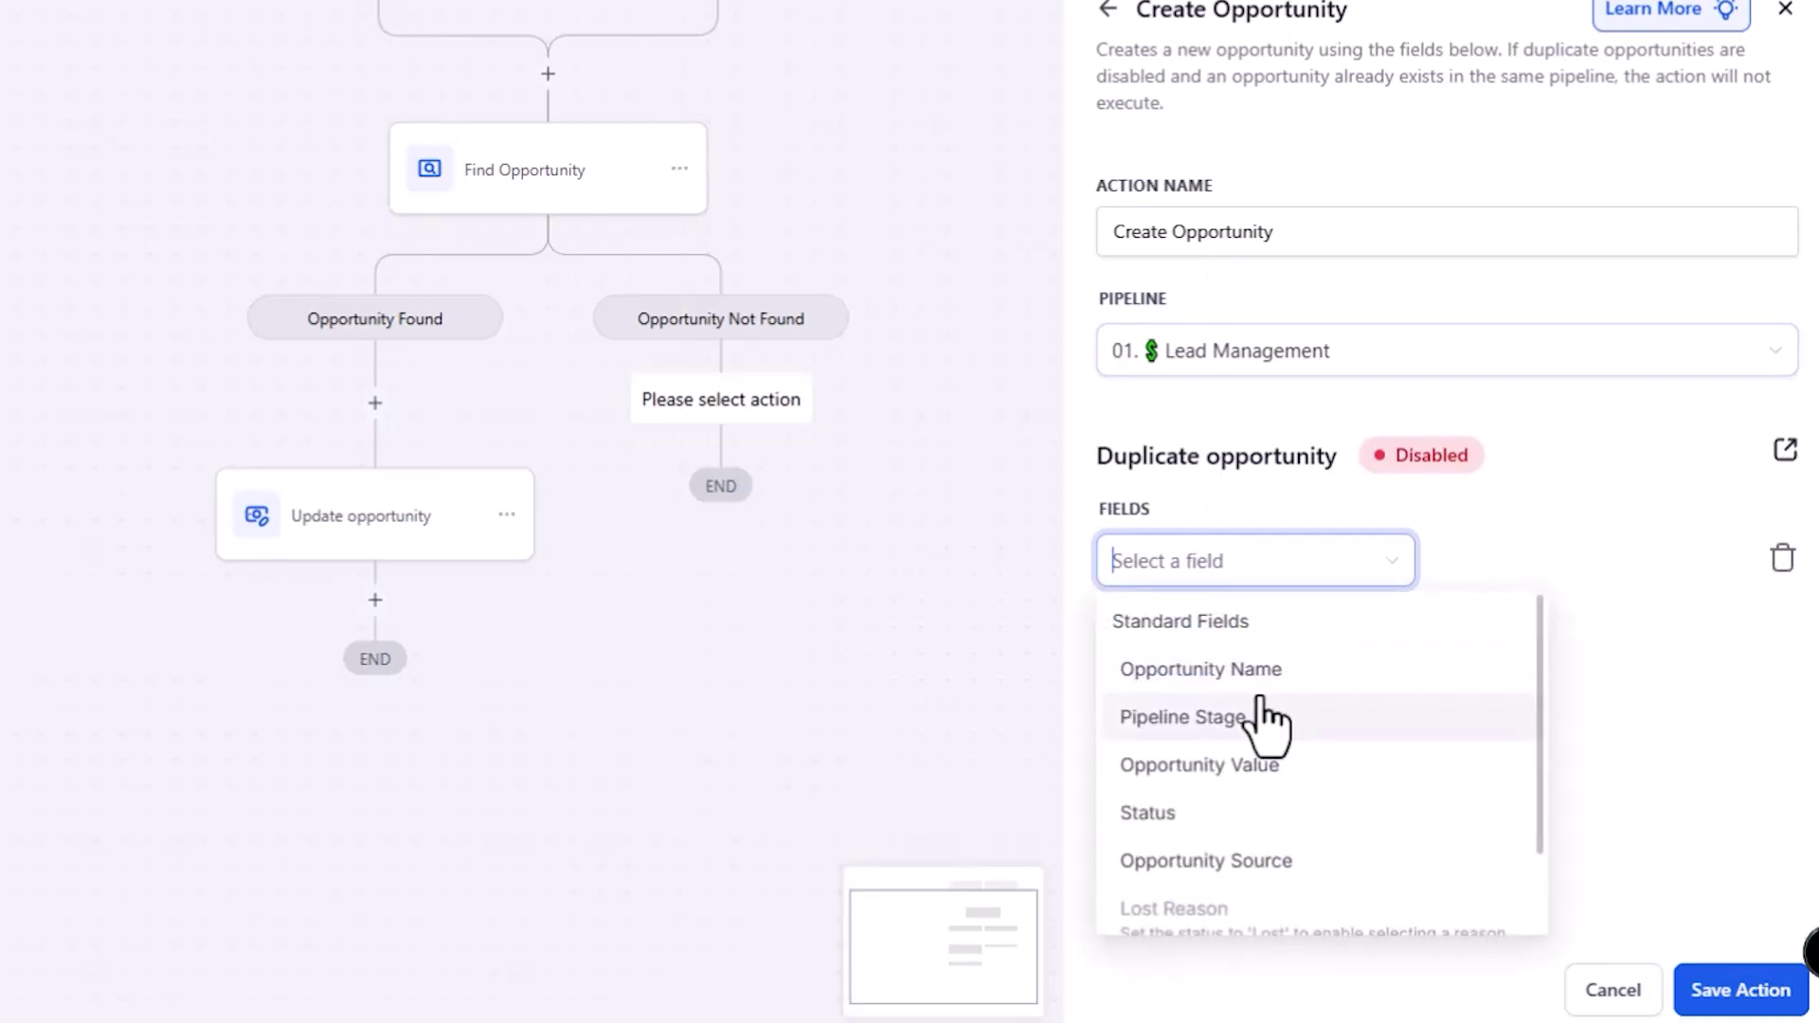
left_click(1280, 668)
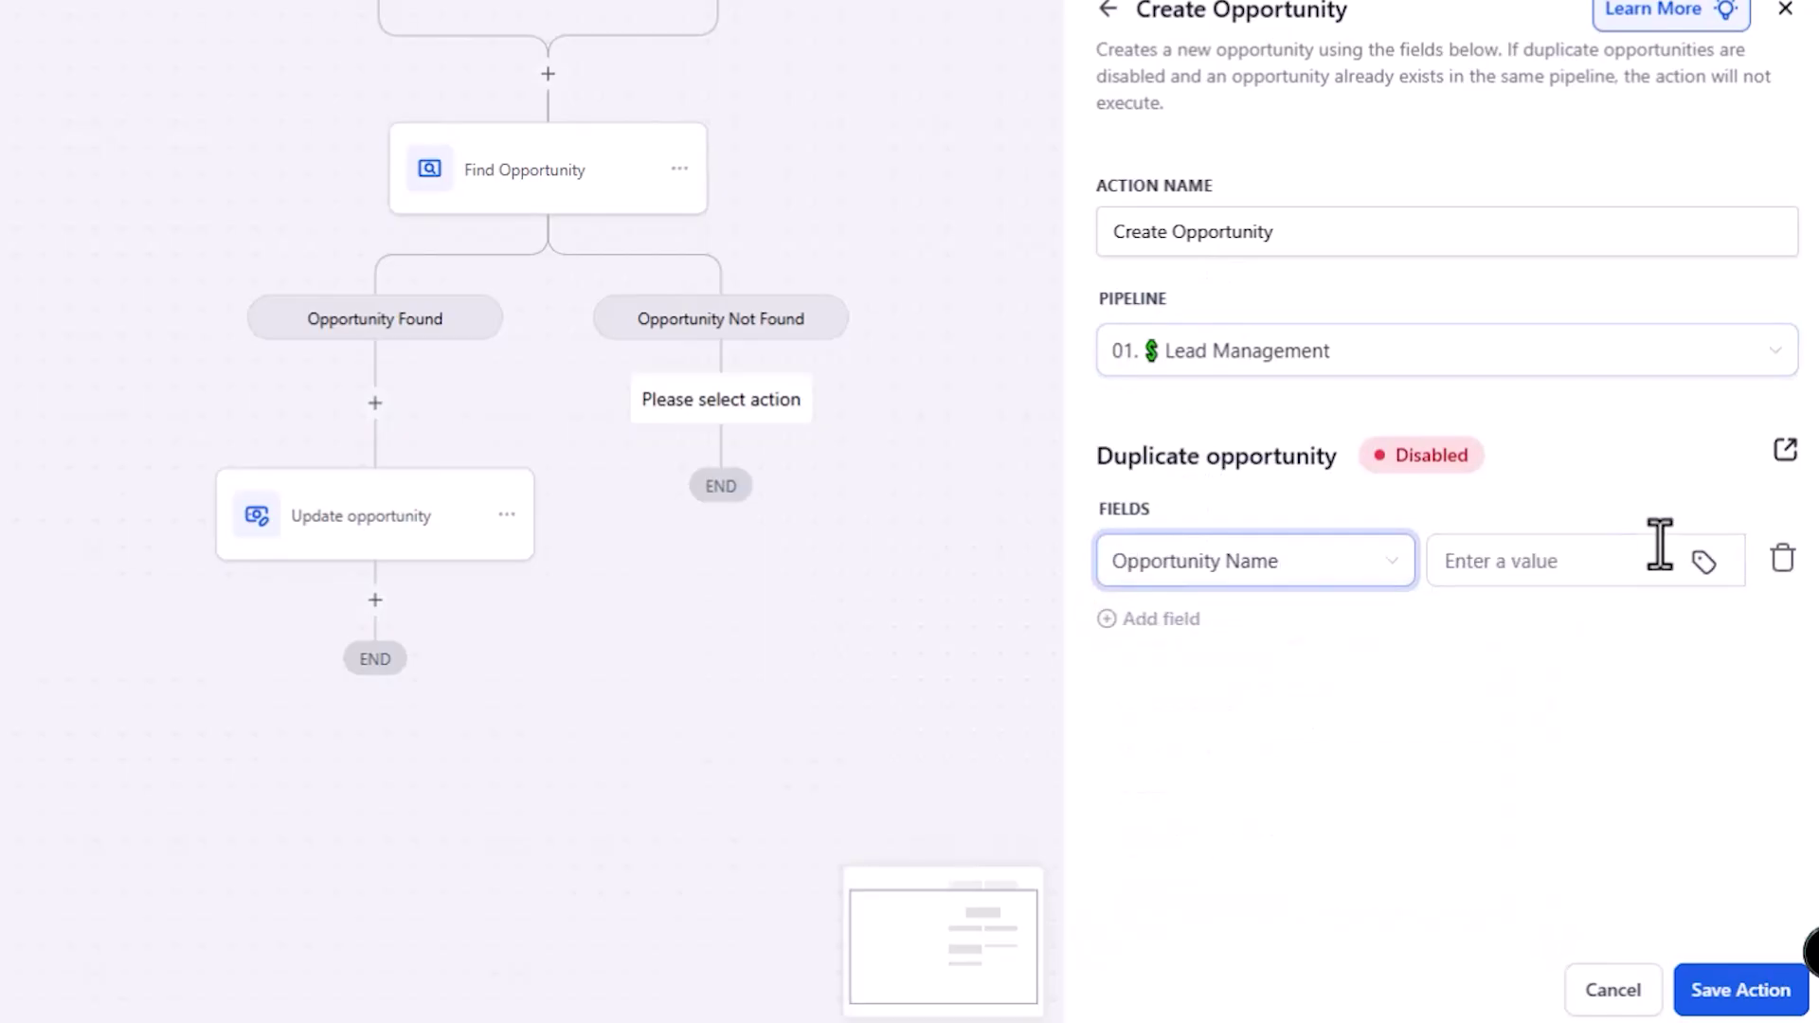
left_click(1702, 563)
left_click(1417, 8)
left_click(1383, 45)
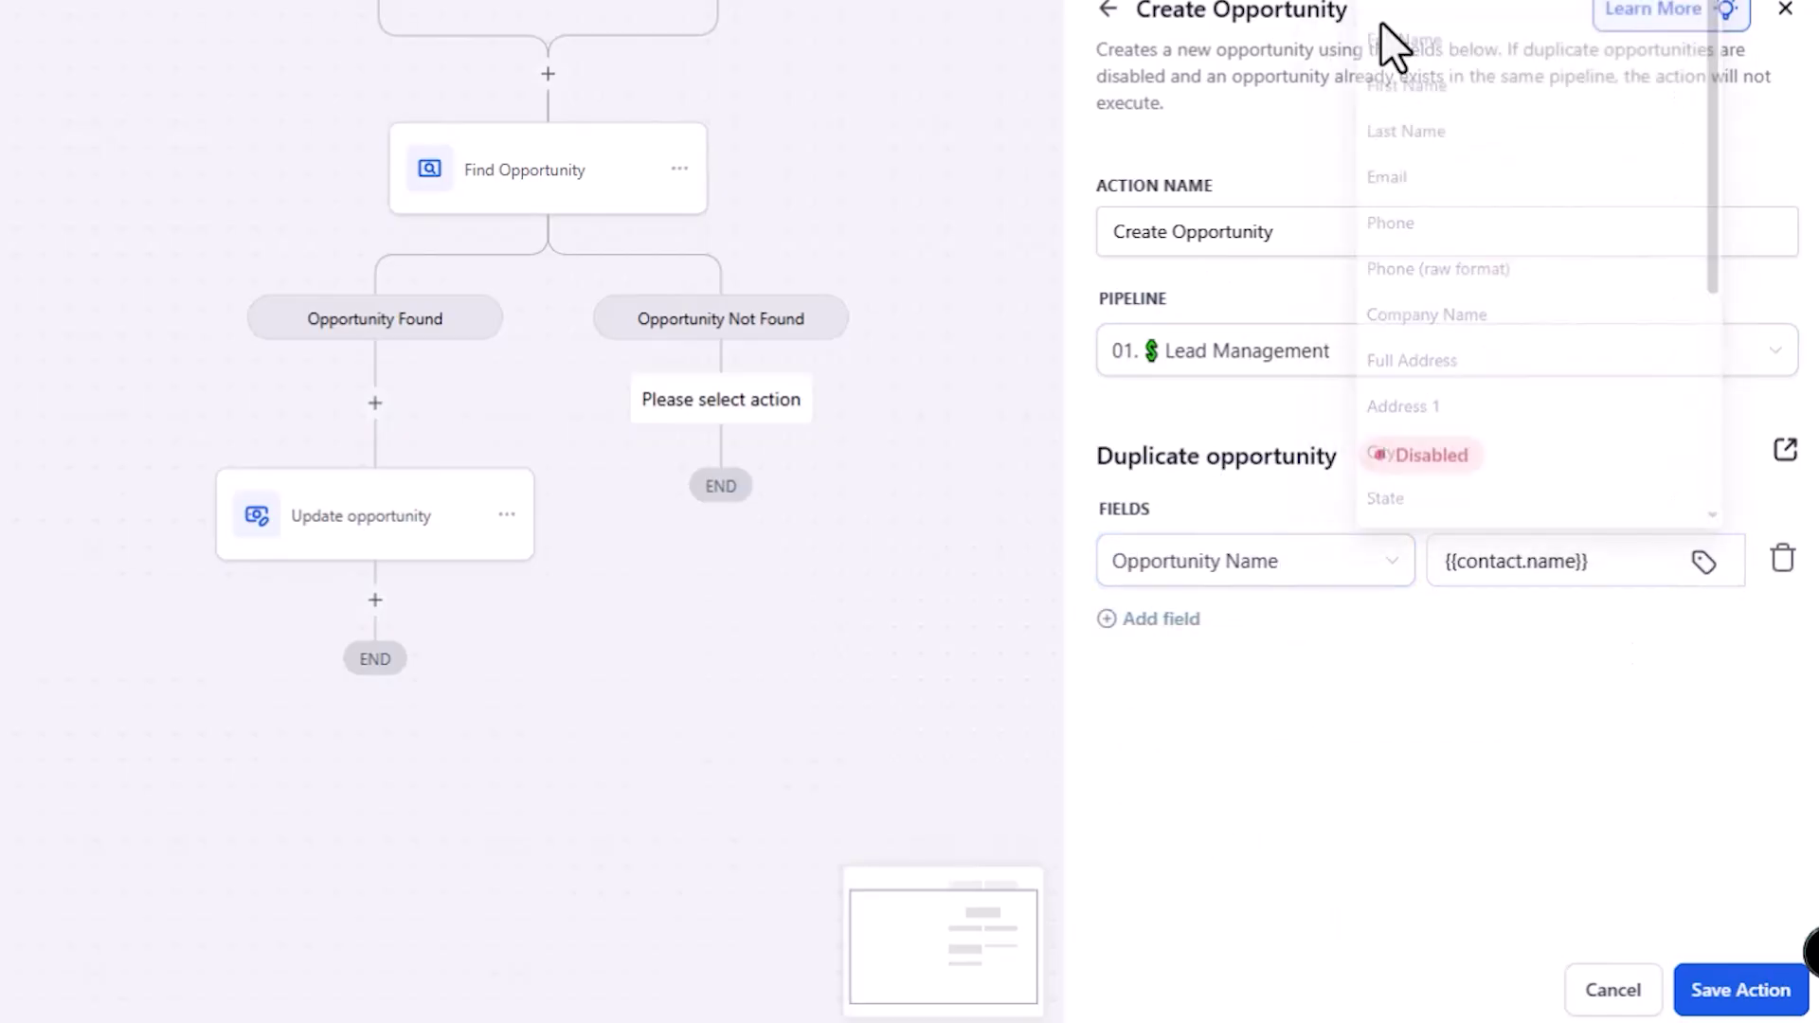
left_click(1630, 559)
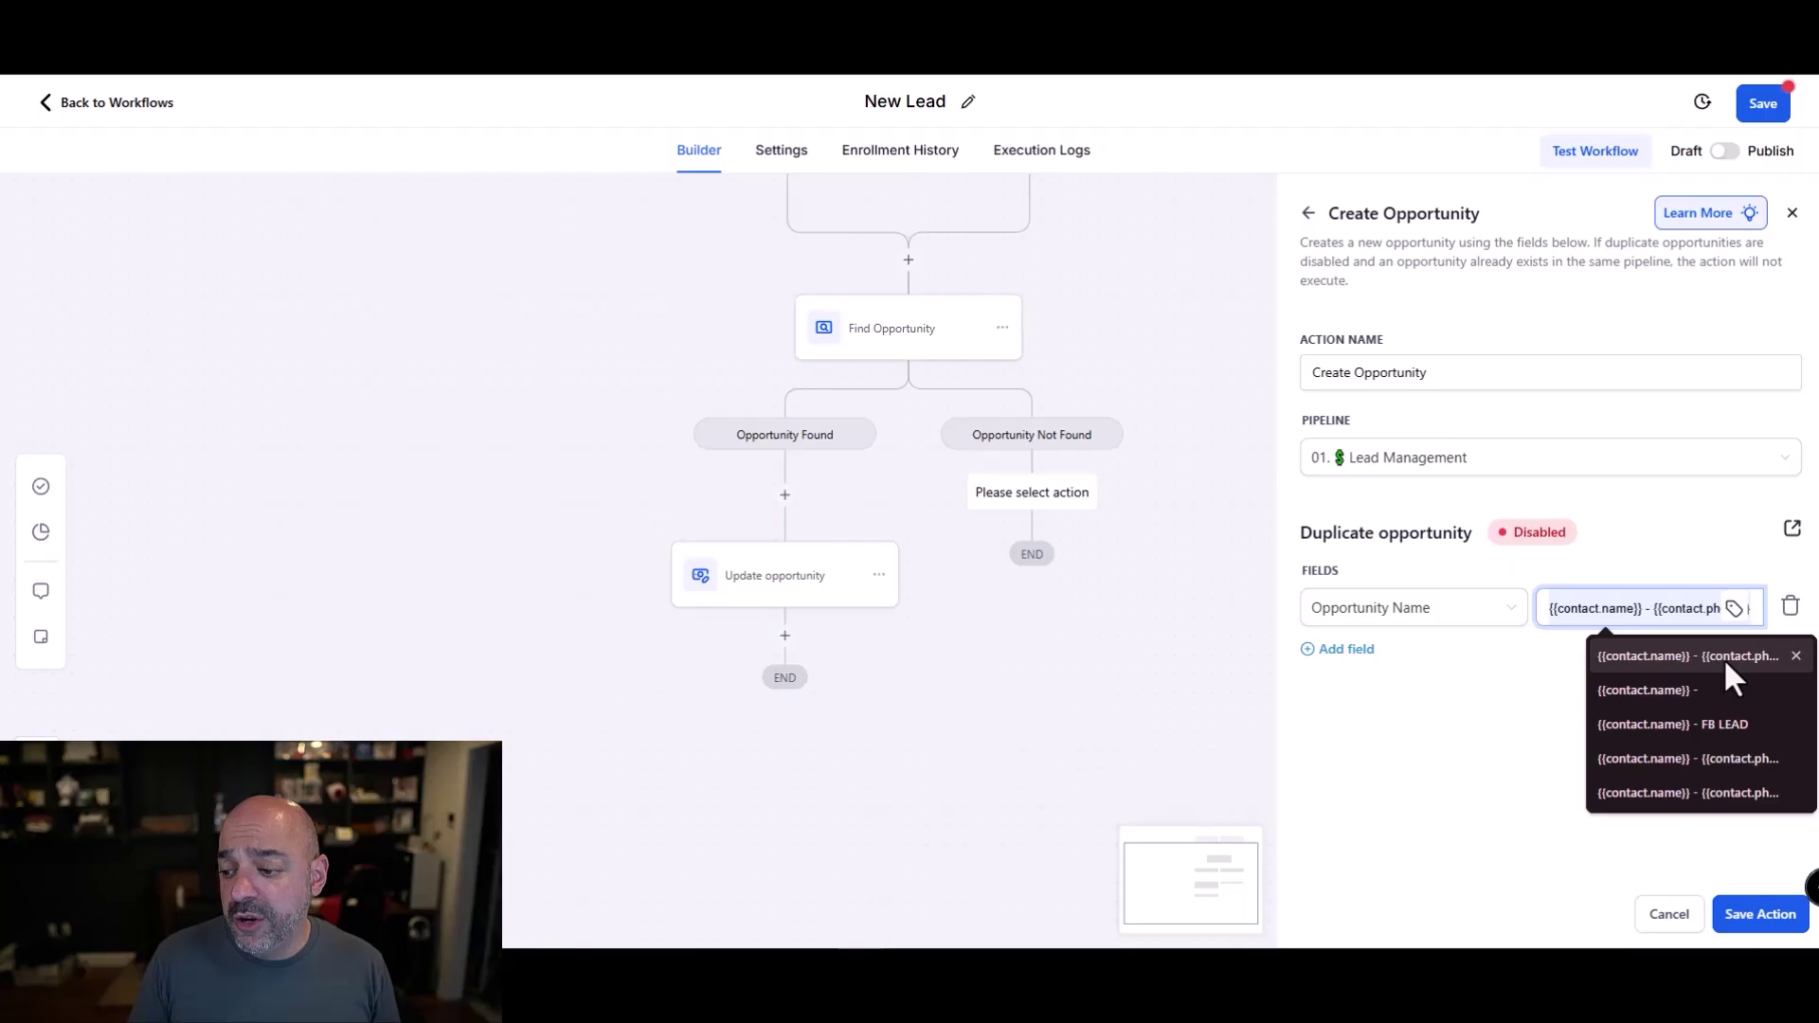
left_click(1726, 664)
- Add a Pipeline Stage field to the Create Opportunity action and set it to "Appointment Booked-"
left_click(1326, 652)
left_click(1369, 674)
left_click(1368, 781)
left_click(1595, 675)
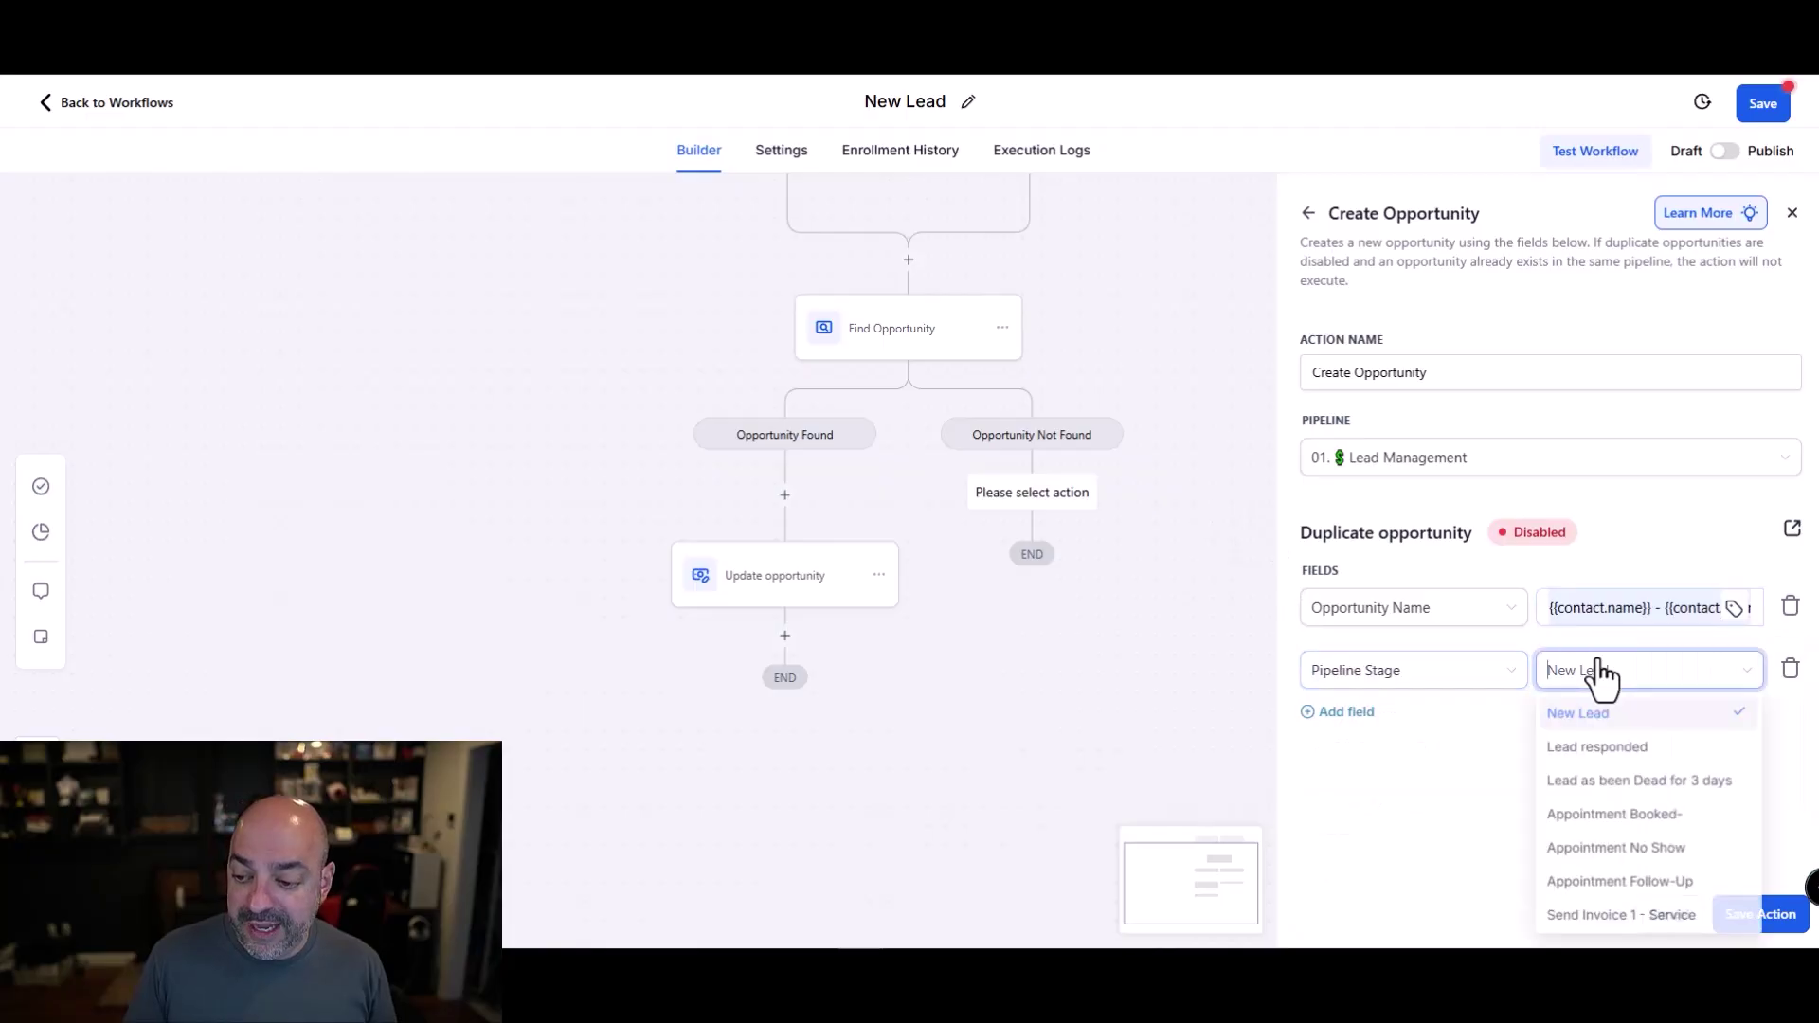
left_click(1601, 820)
- Add a Status field to the Create Opportunity action and set it to Open
left_click(1338, 711)
left_click(1363, 731)
left_click(1381, 645)
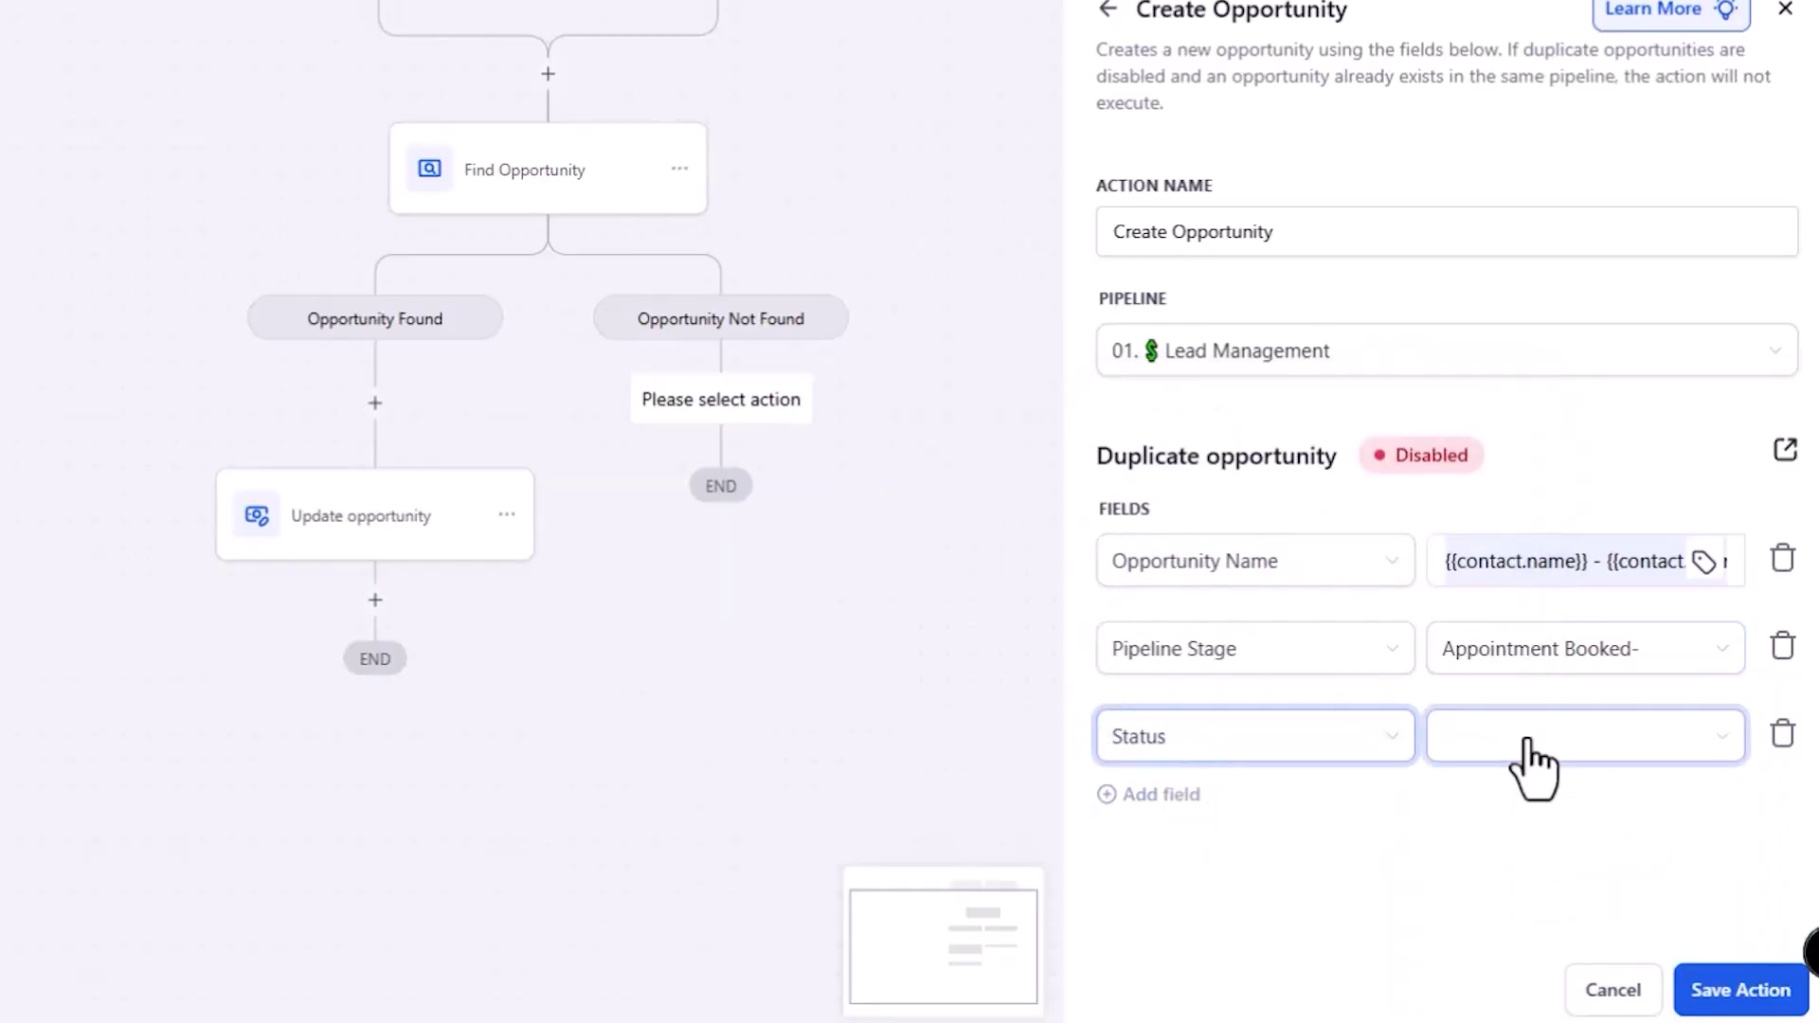
left_click(1531, 748)
left_click(1504, 798)
- Add an Opportunity Source field set to "{{contact.source}} -Calendar" and save the Create Opportunity action
left_click(1118, 796)
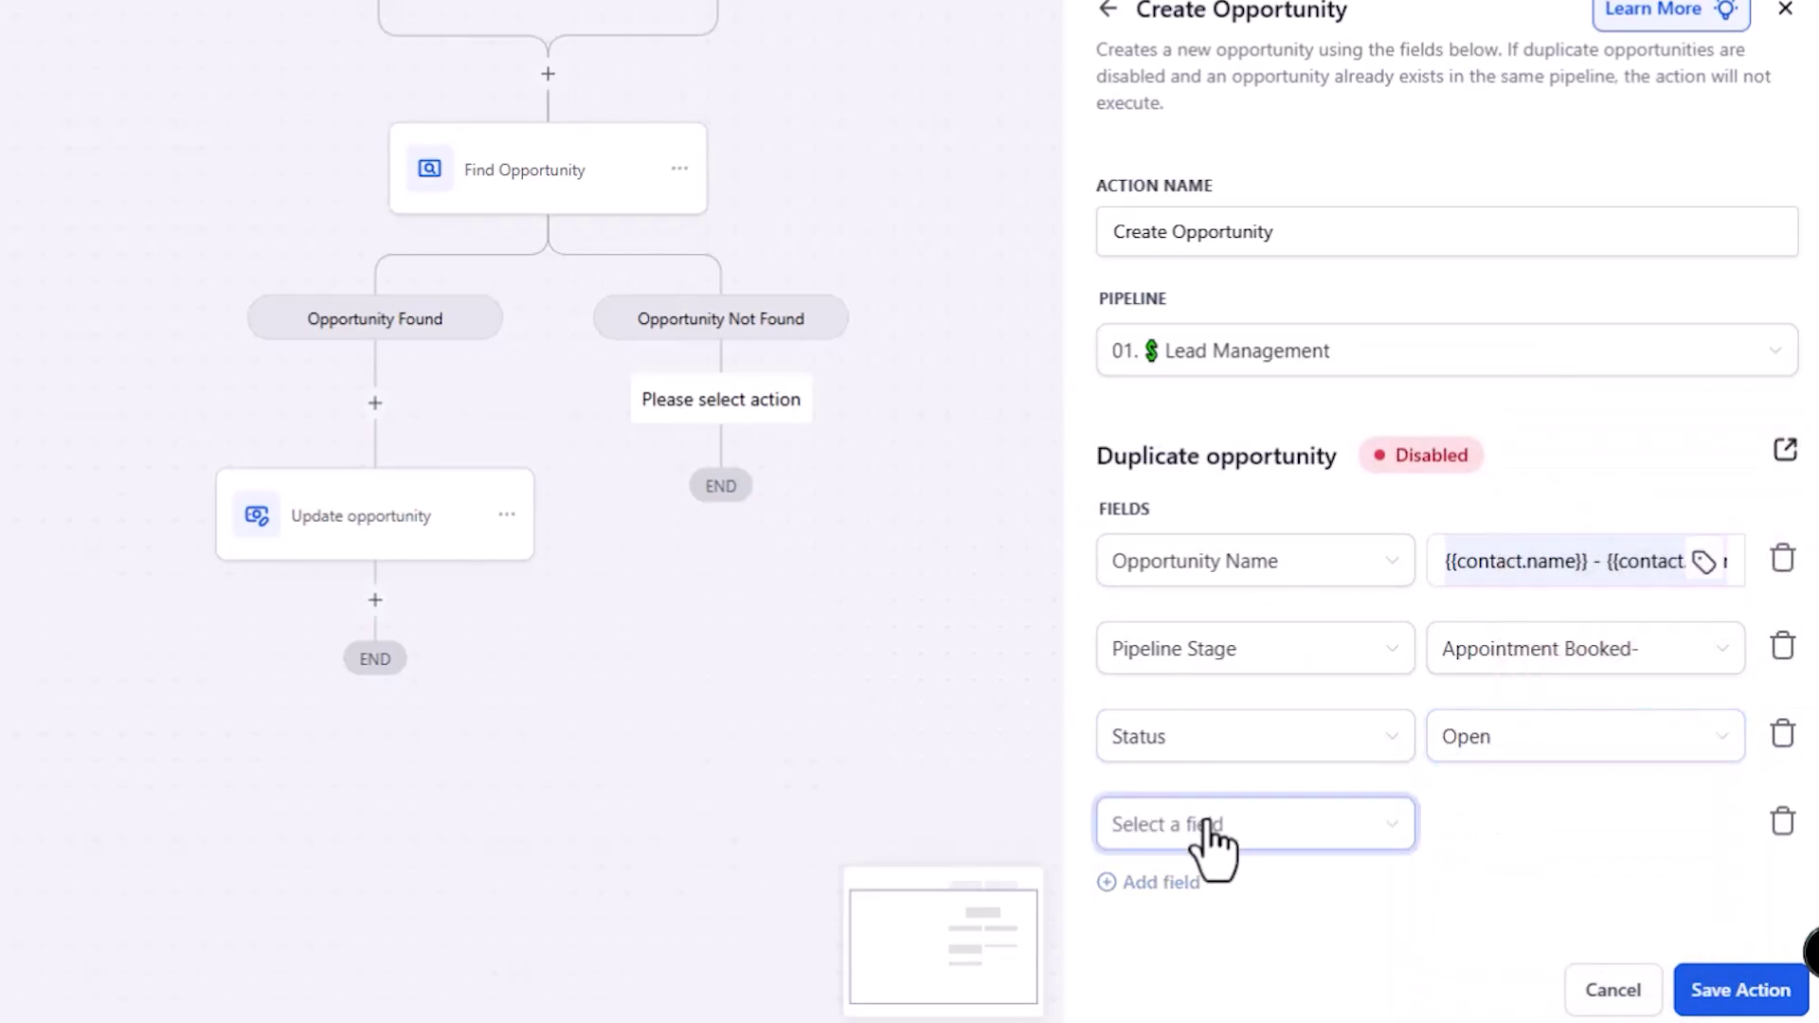
left_click(1212, 829)
left_click(1274, 720)
left_click(1623, 833)
type("-Calendar")
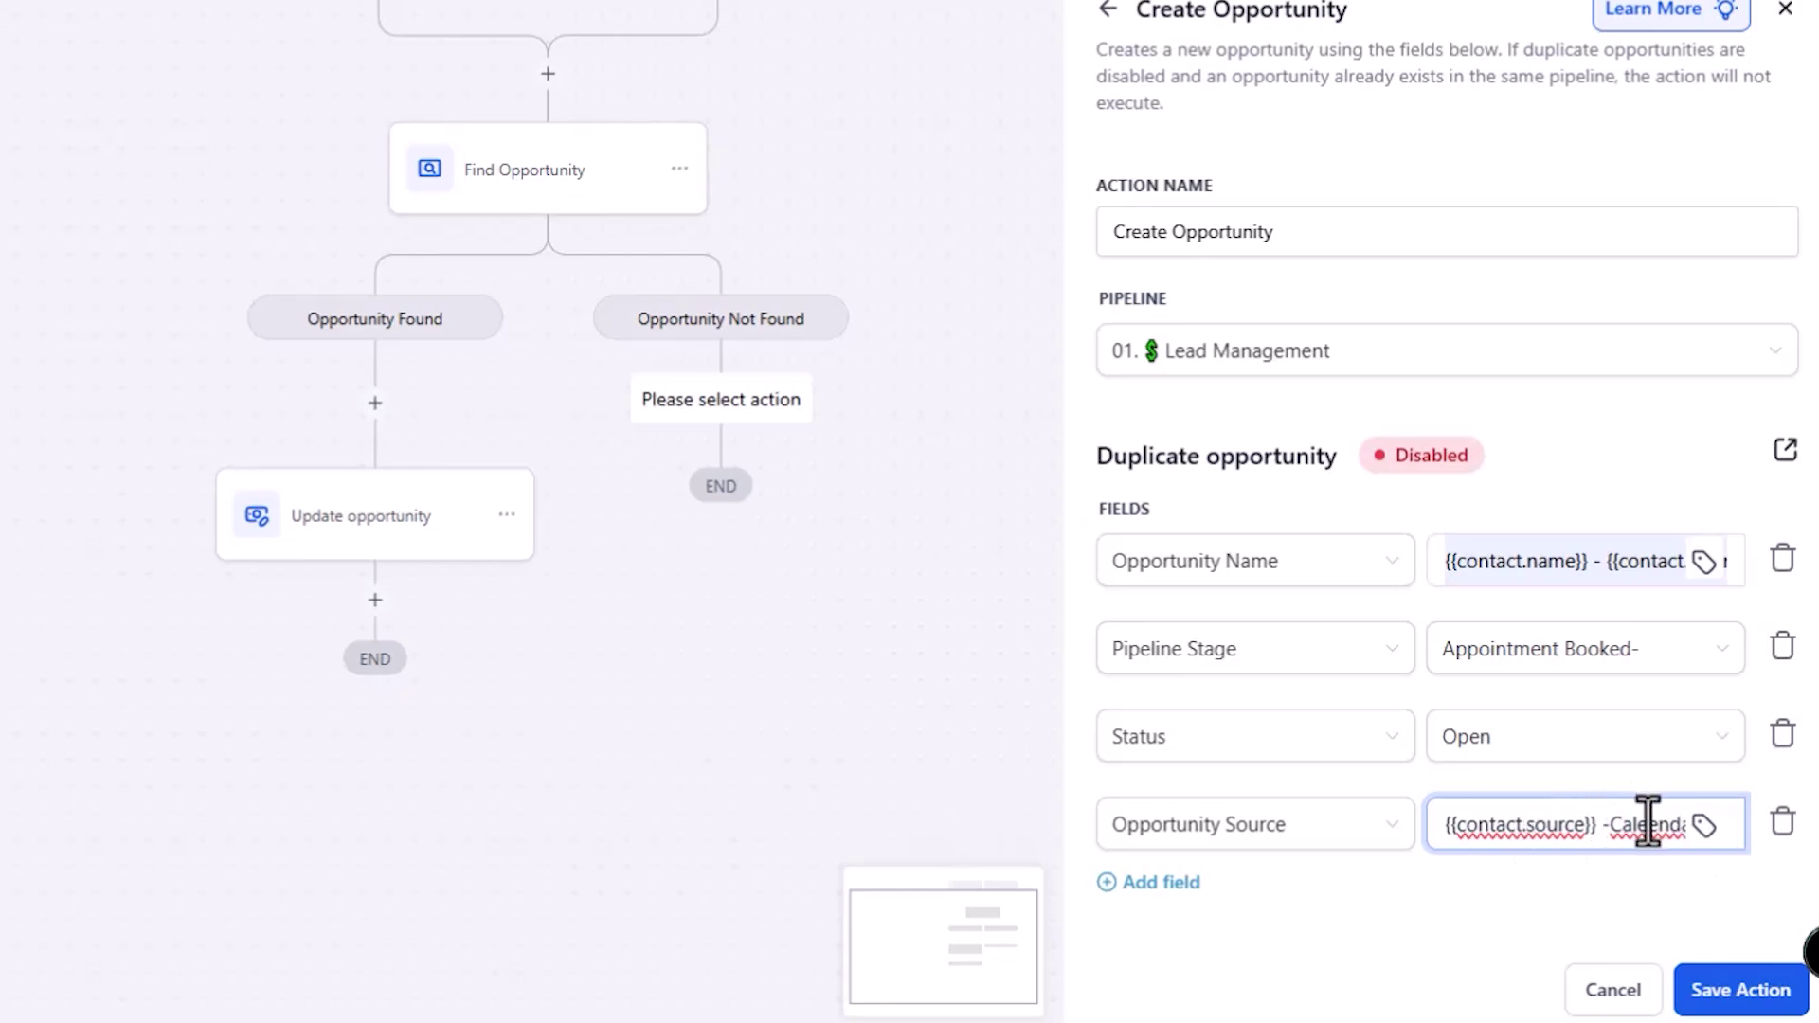
left_click(1702, 1009)
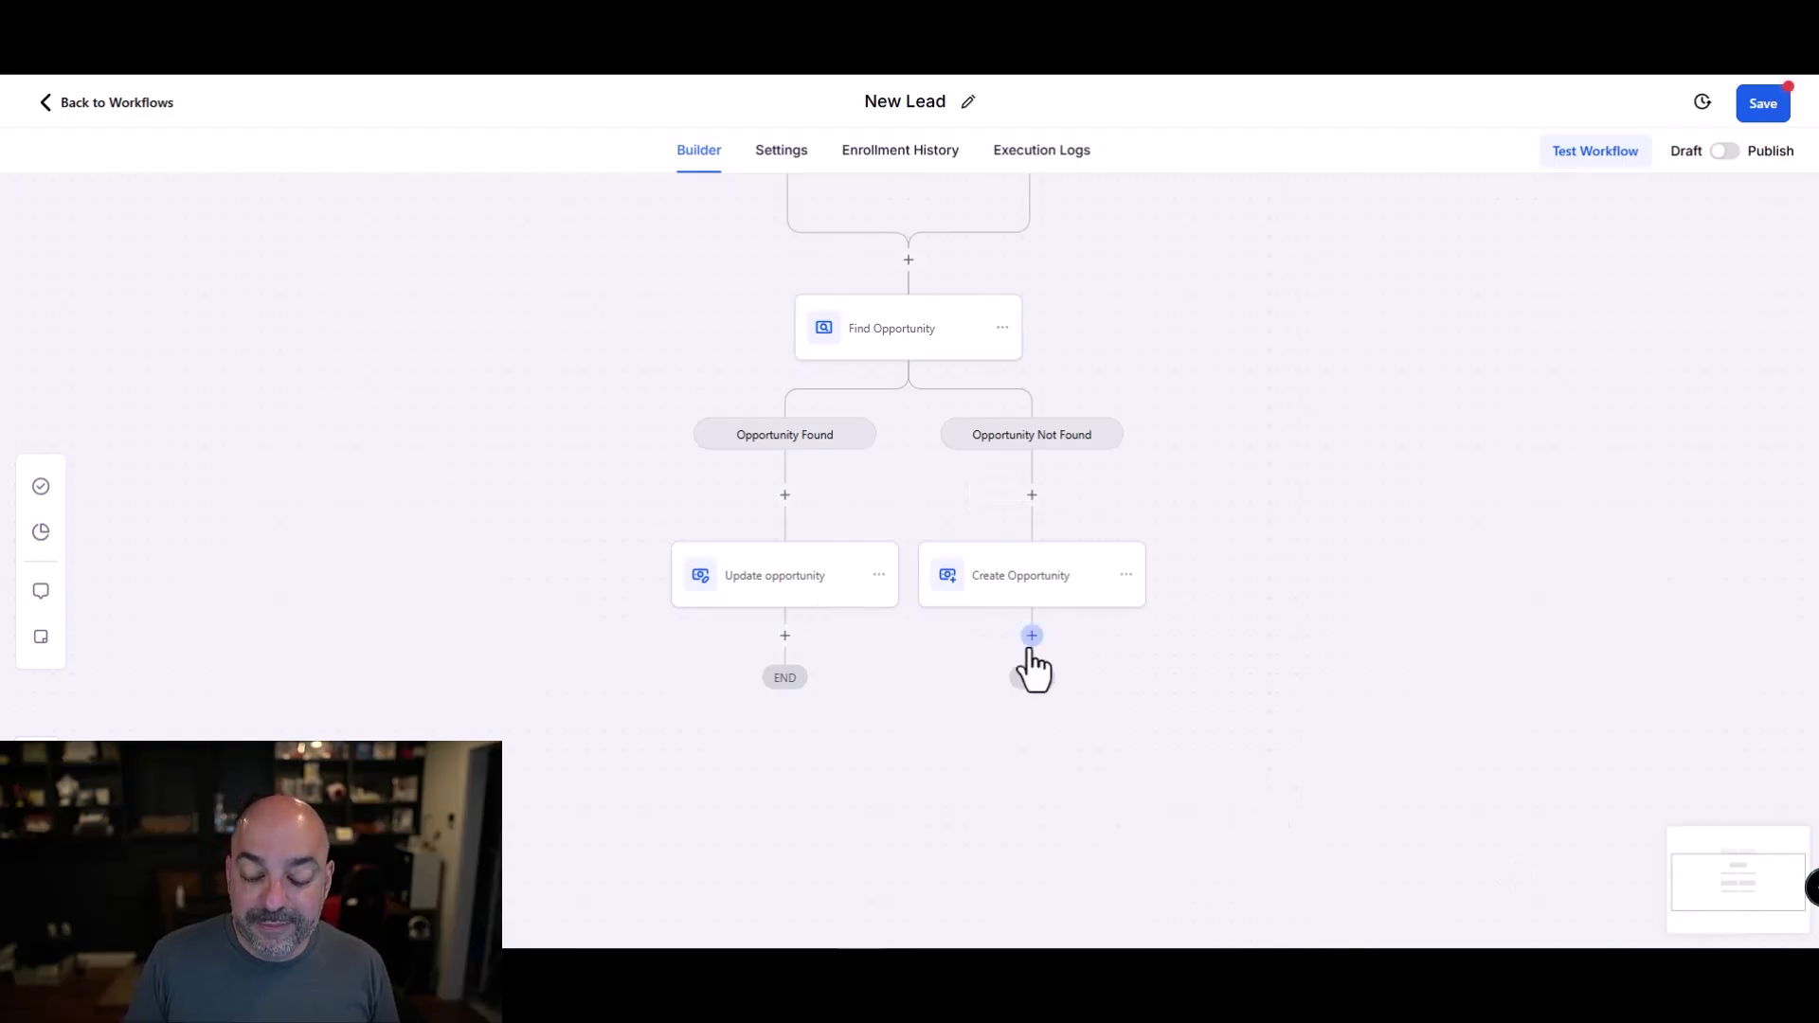
- Save the New Lead workflow
left_click(1031, 635)
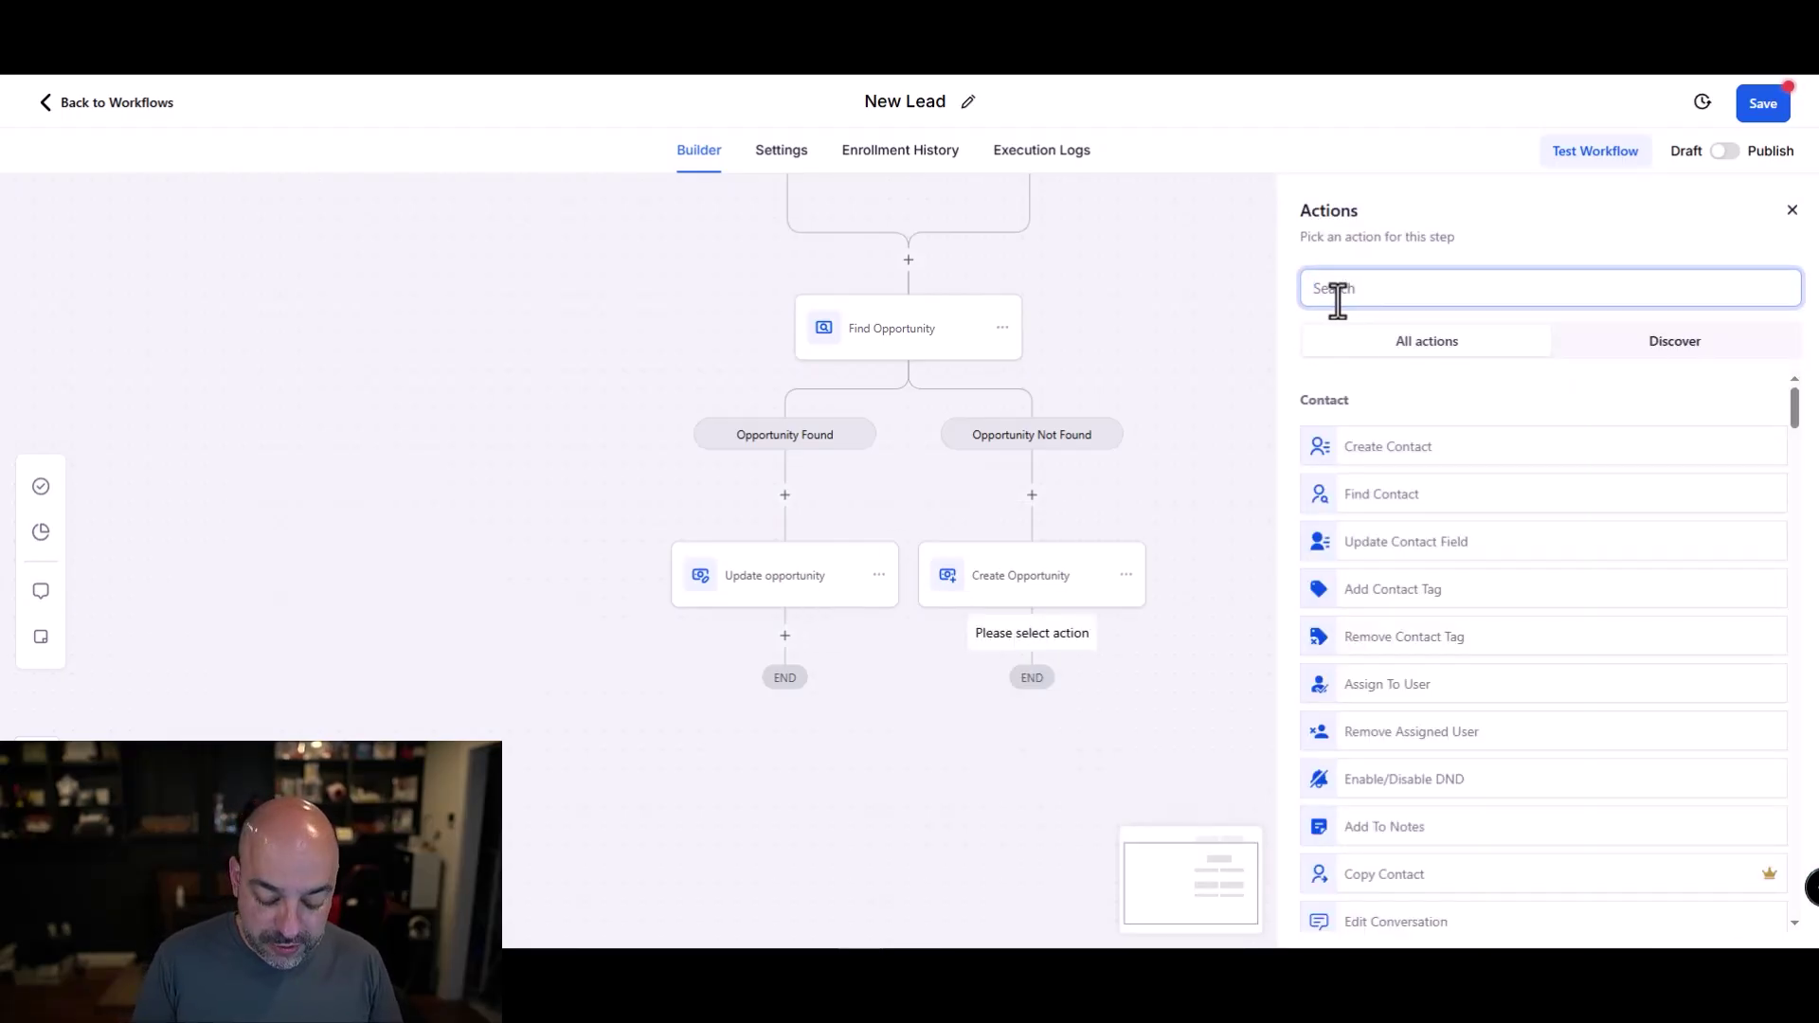
left_click_drag(1270, 208, 1264, 205)
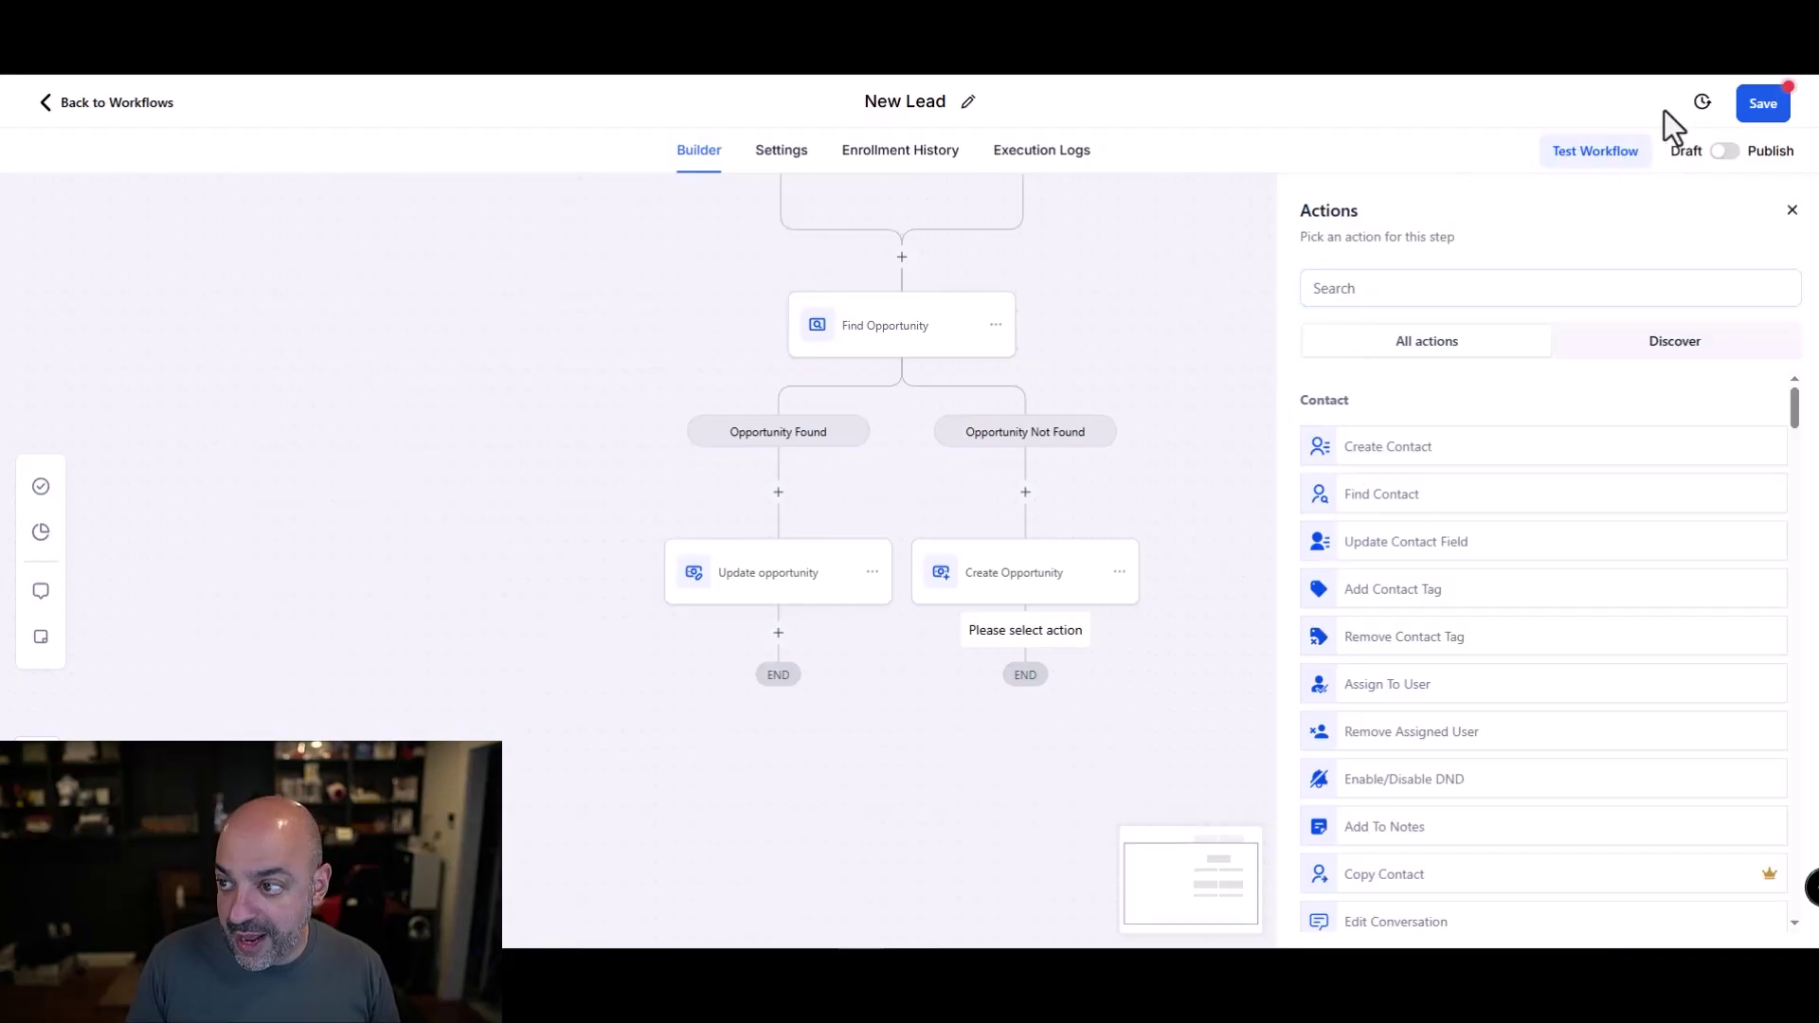
left_click(1747, 105)
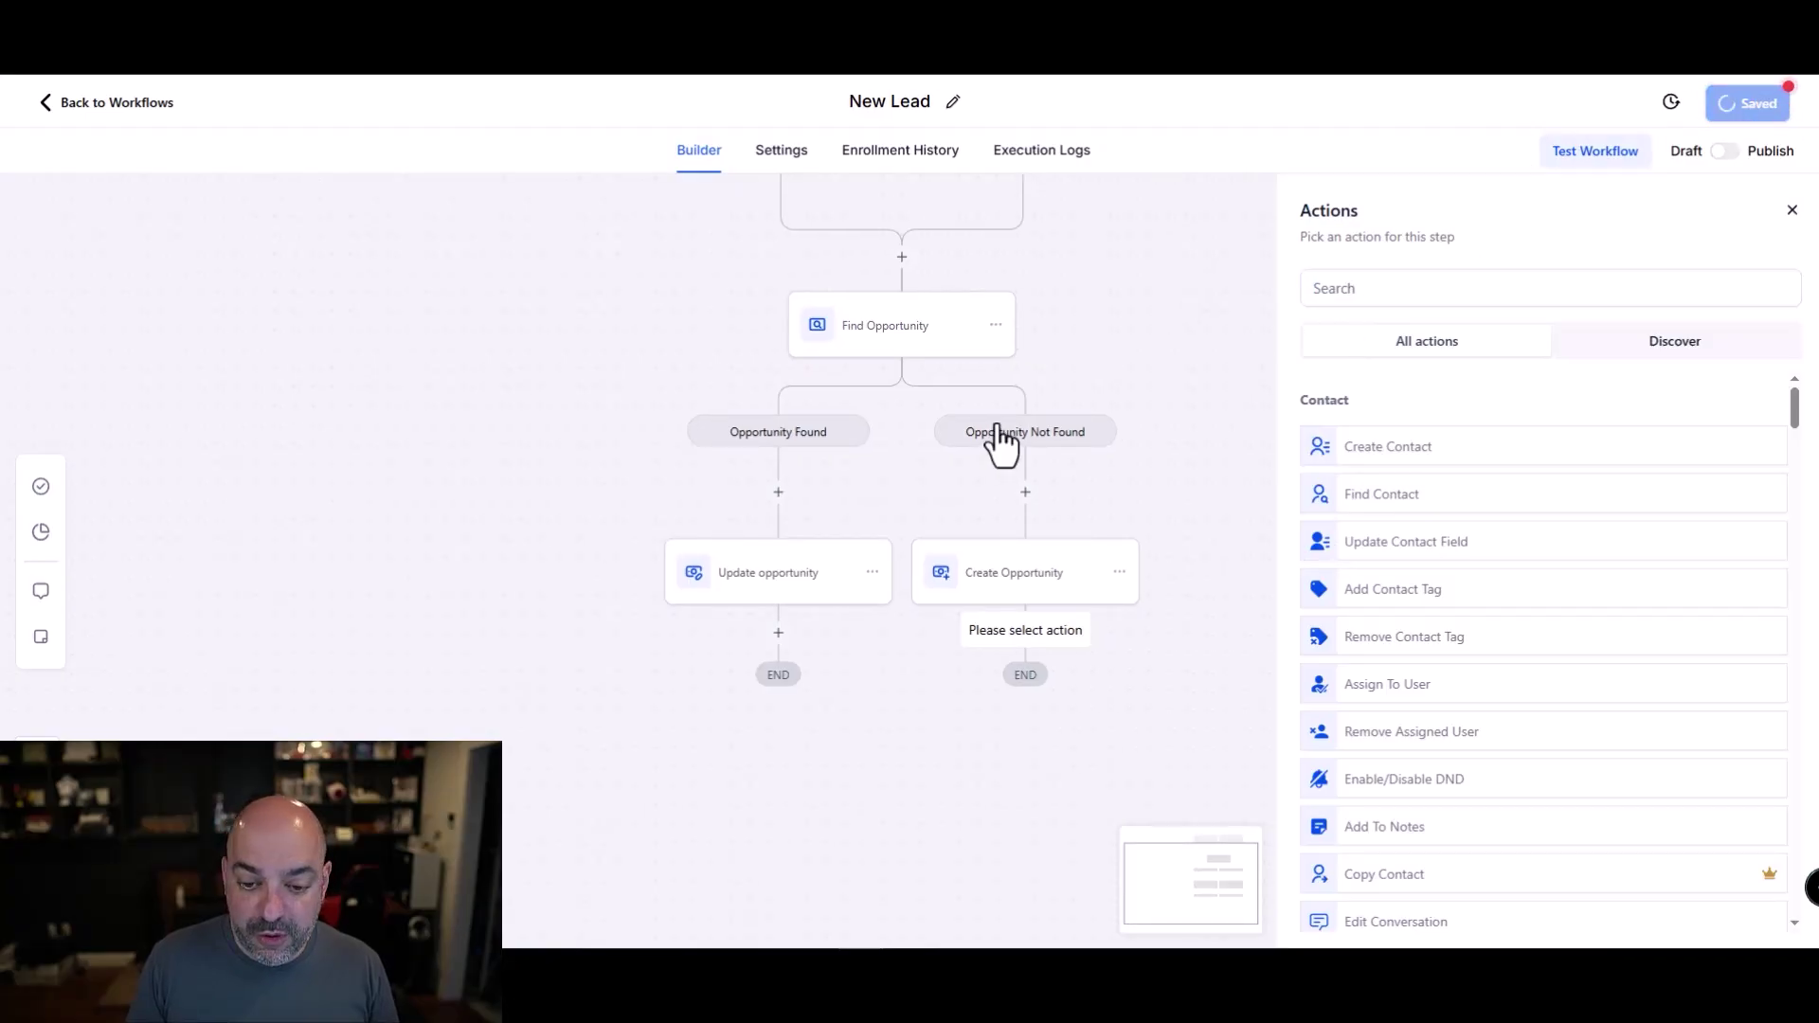
- Open the action search for a new step after Update Opportunity in the Opportunity Found branch
left_click(777, 632)
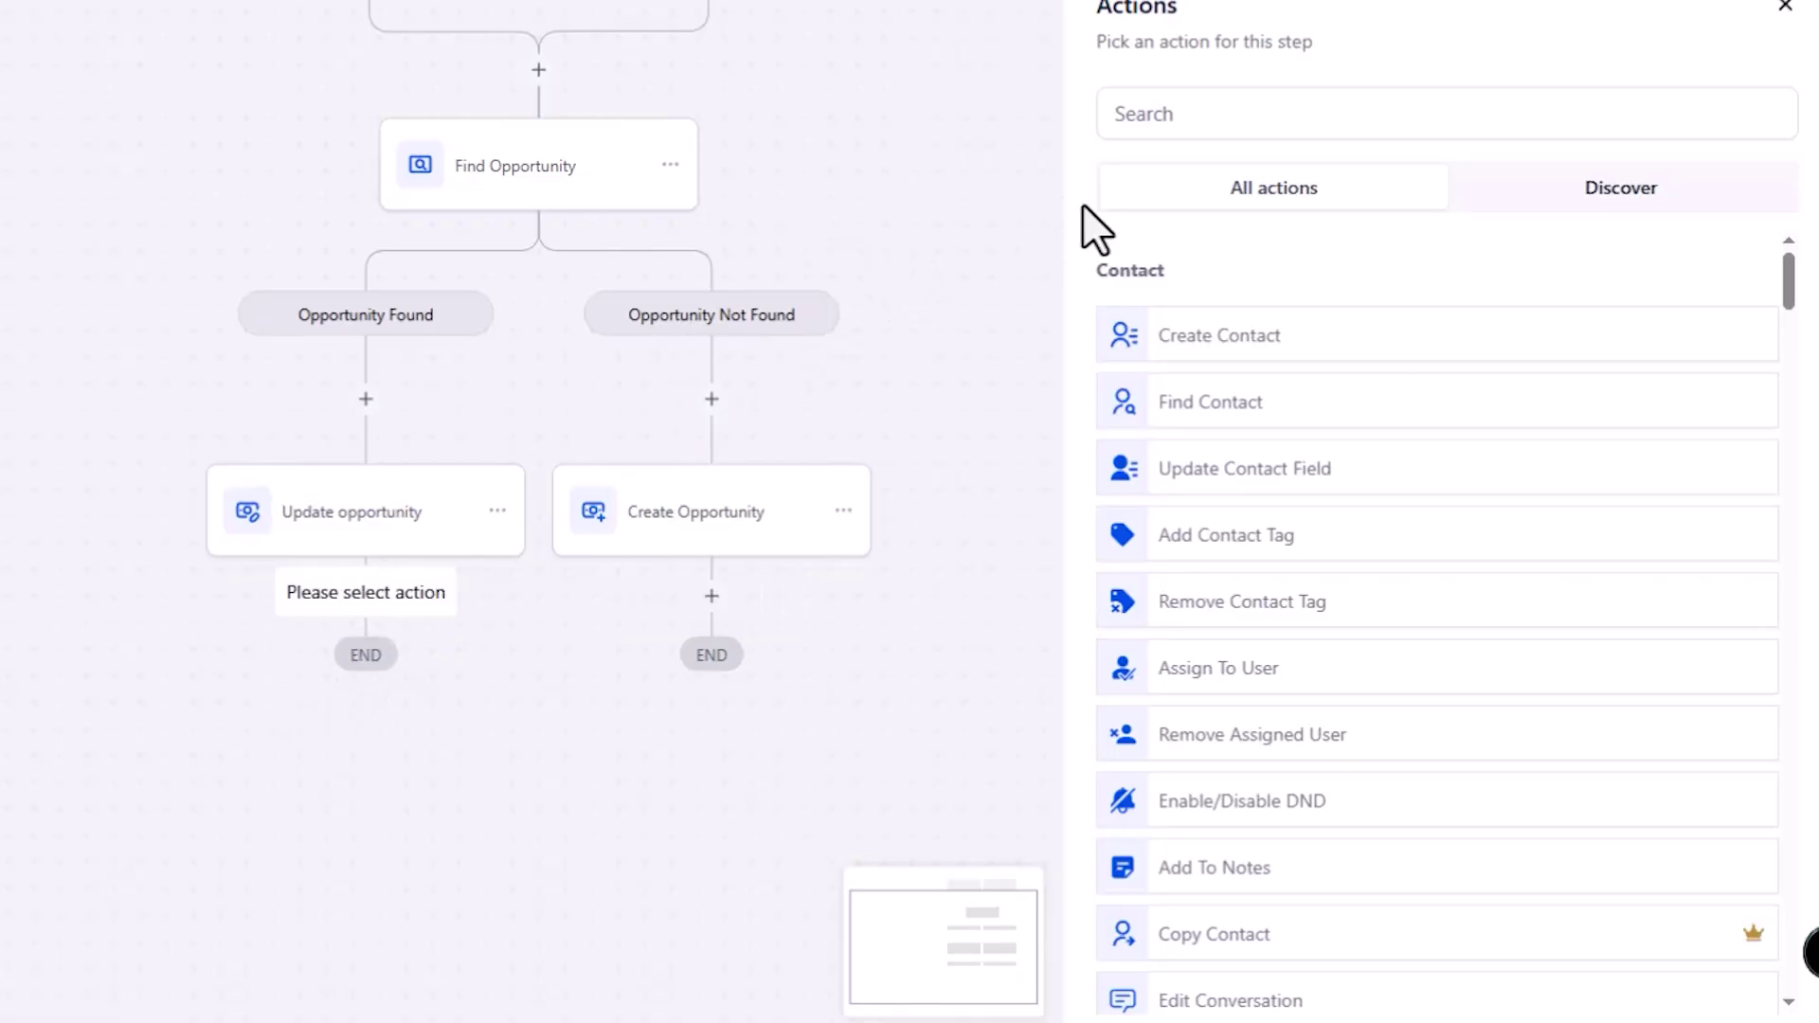
left_click(1181, 121)
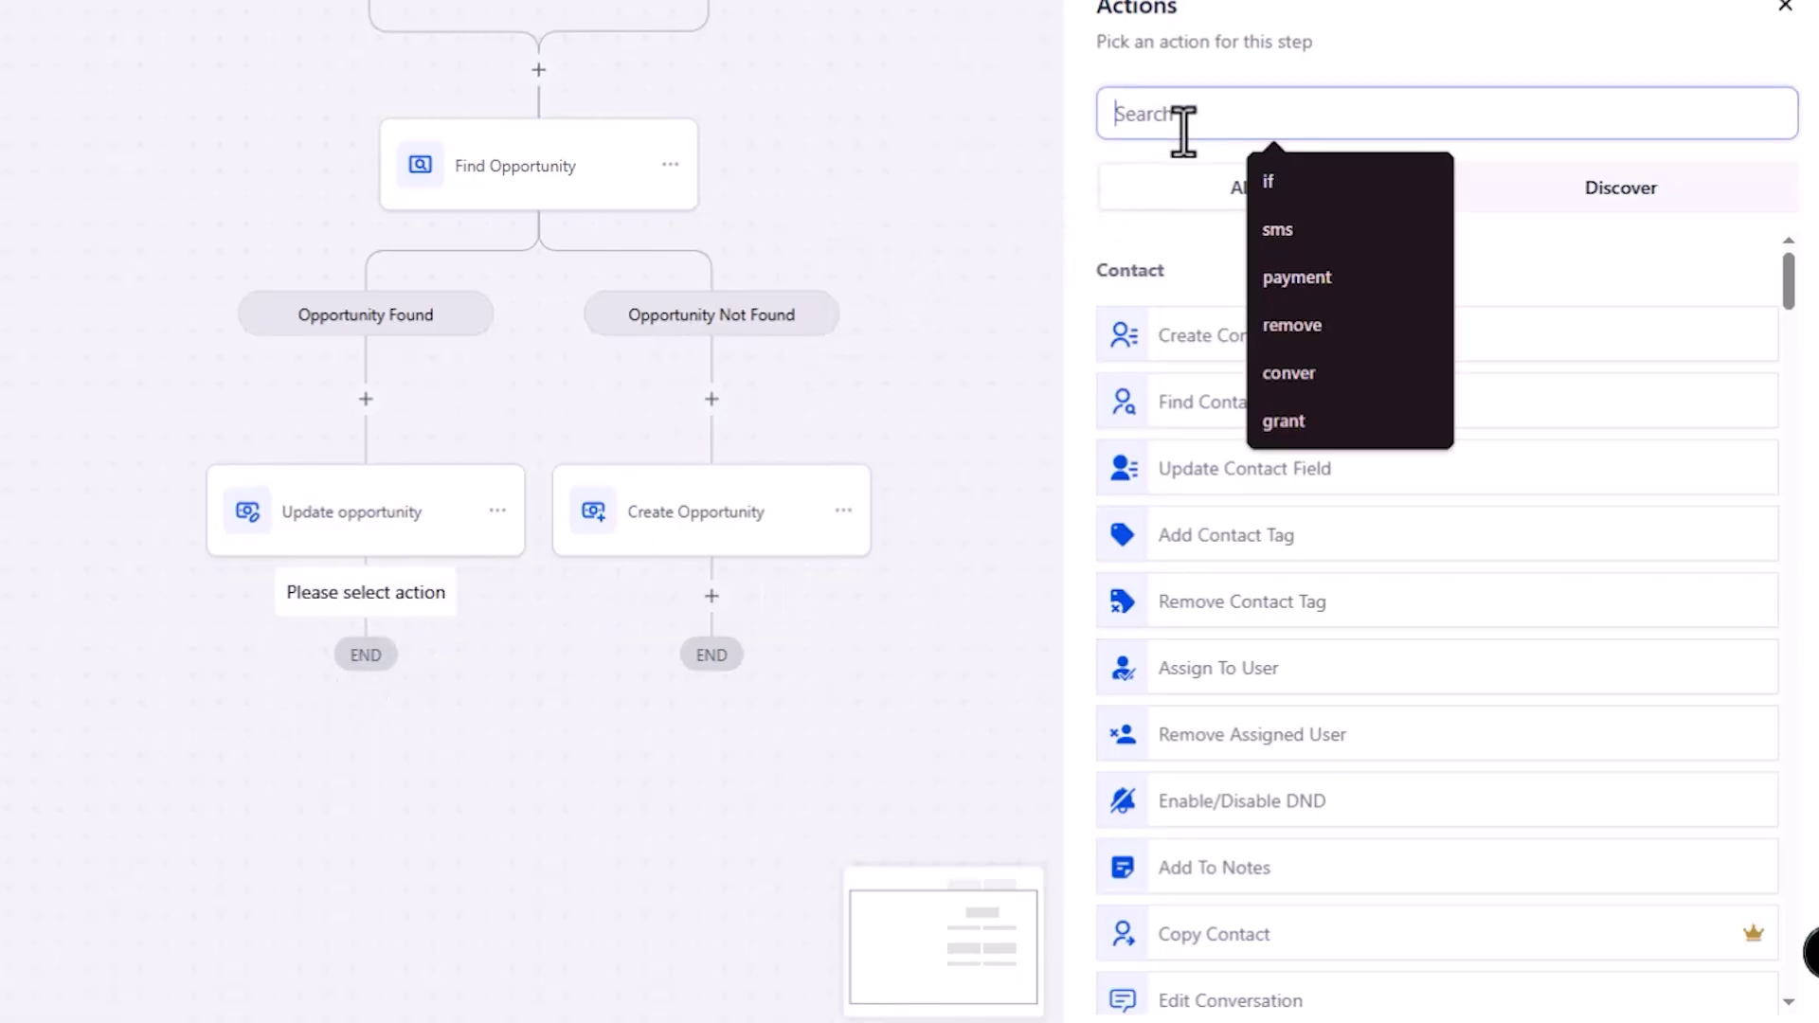
type("wait")
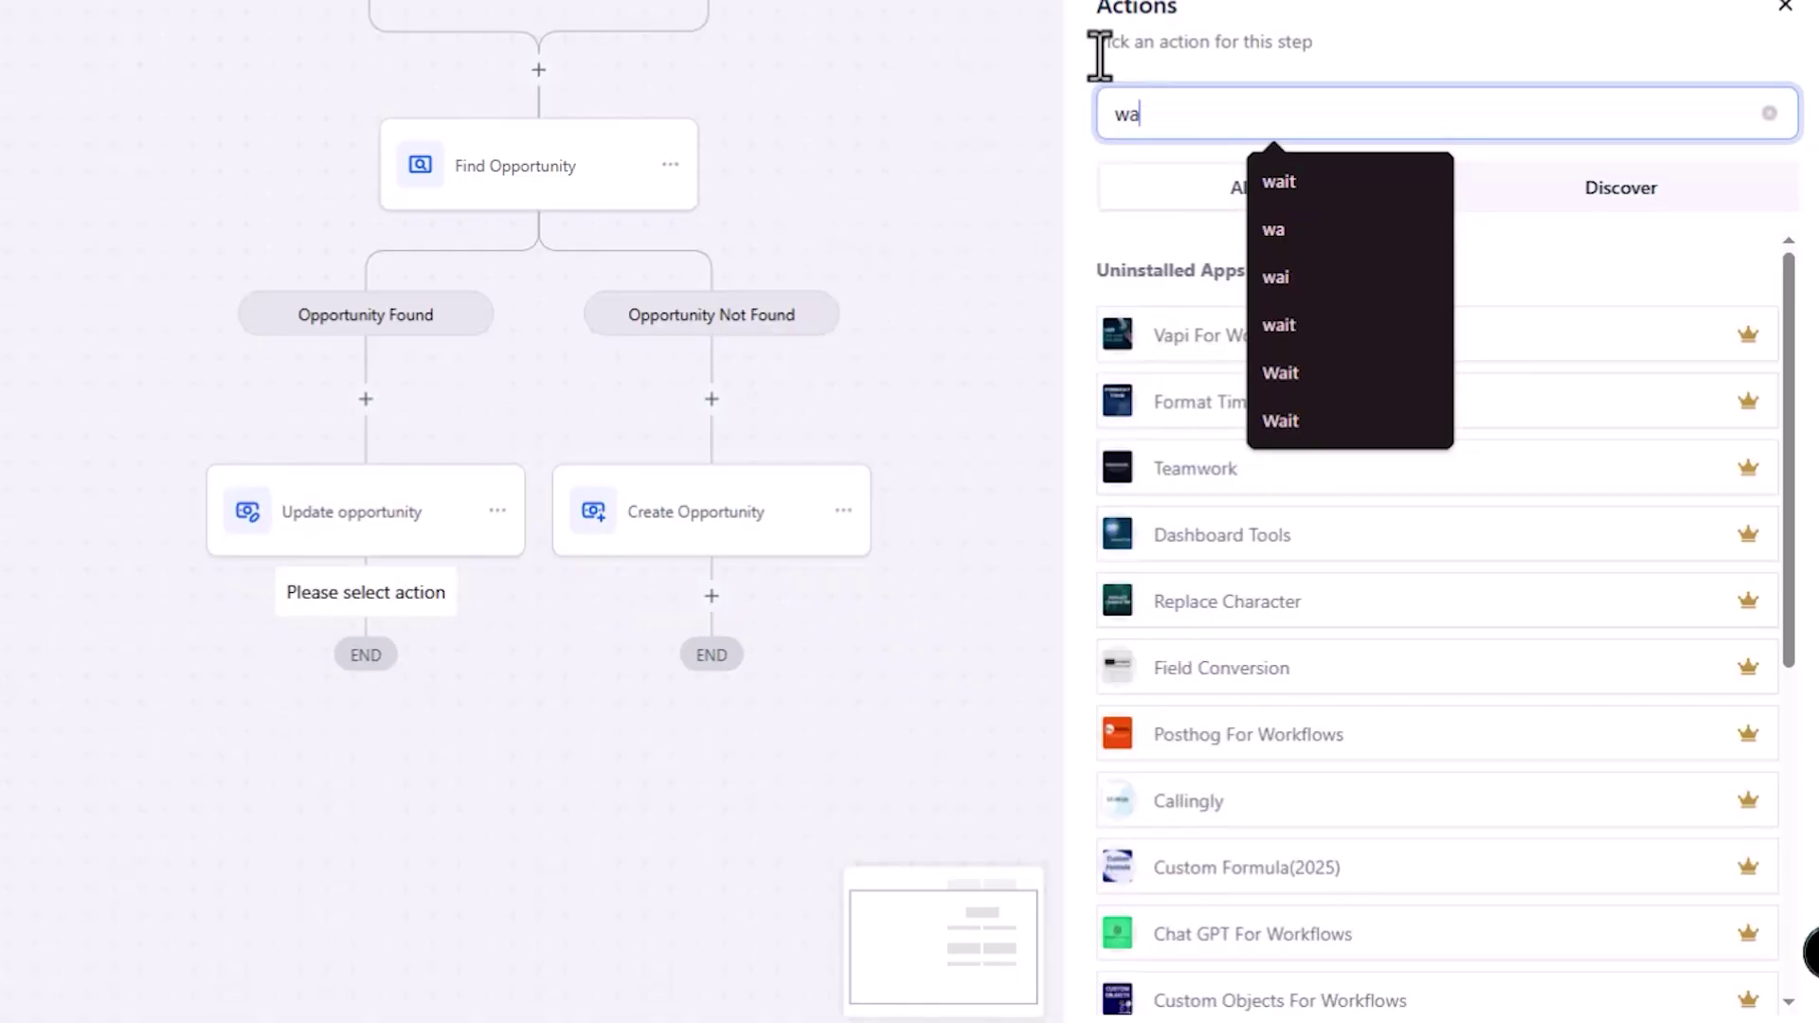
key("BackSpace")
key("BackSpace")
key("BackSpace")
key("BackSpace")
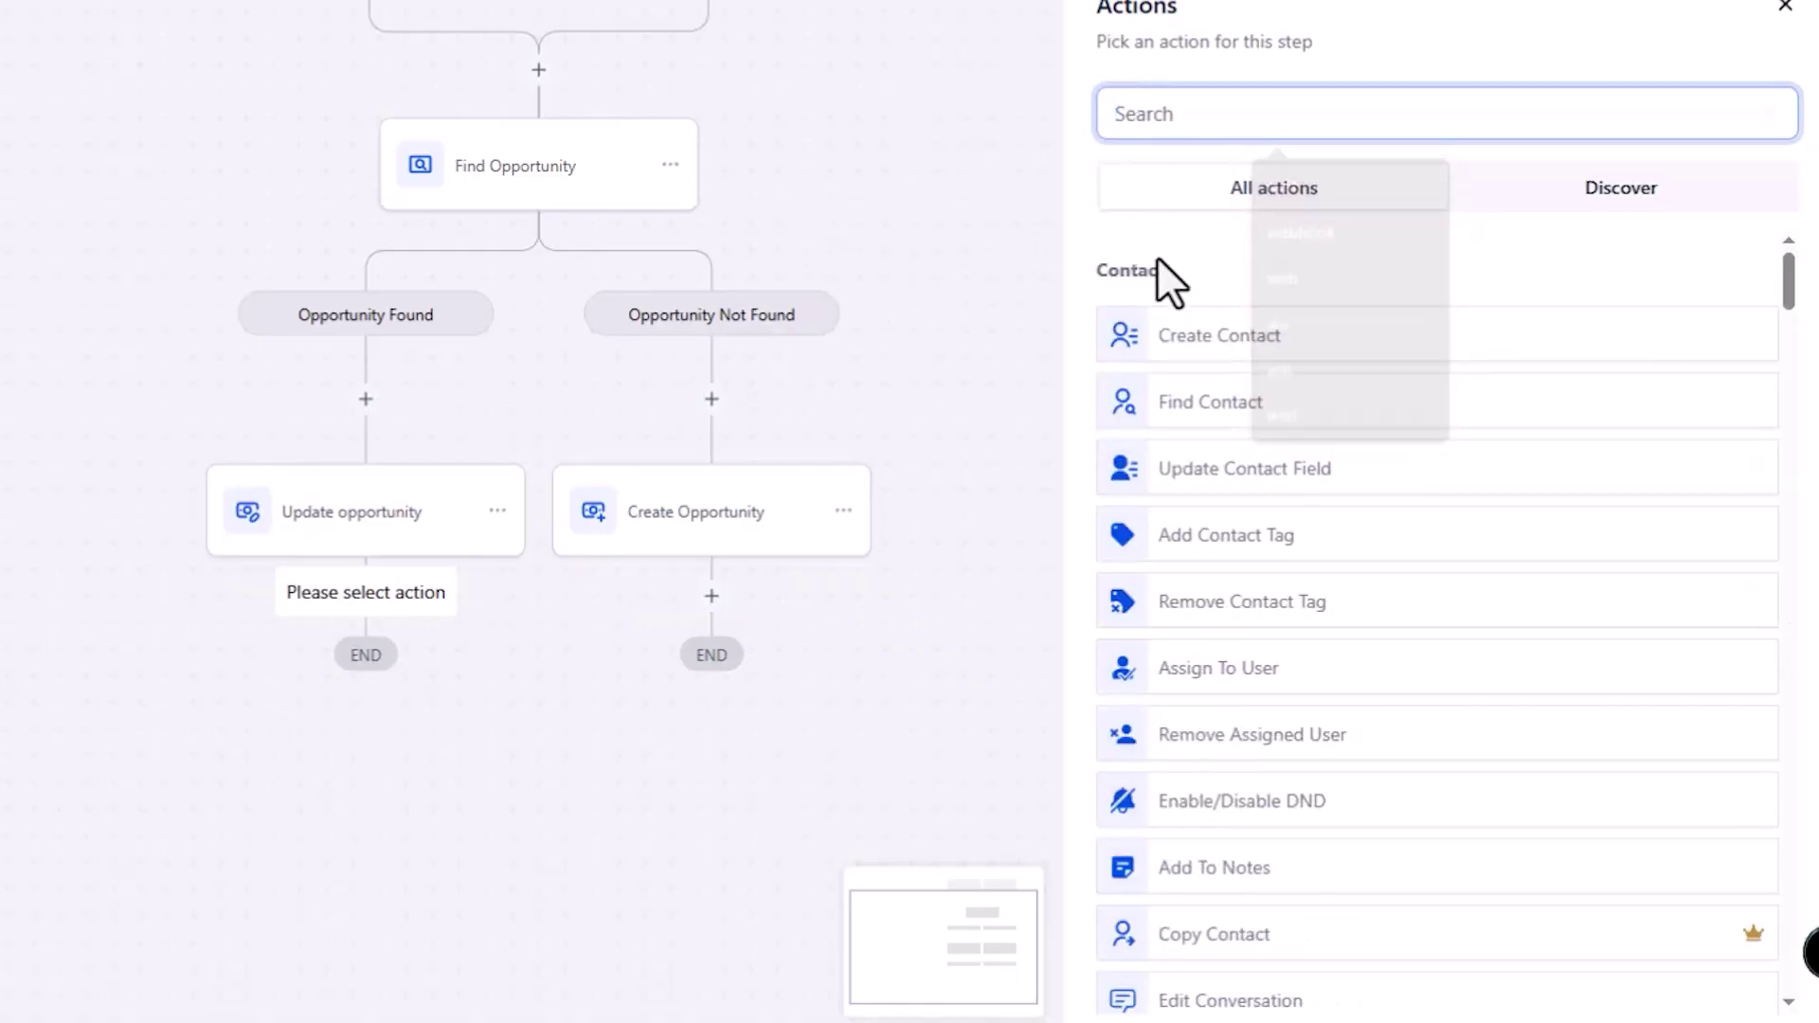
- Add a Send Email action after Update Opportunity with the subject "Confirmned" and save it
scroll(1222, 378, "down", 6)
type("email")
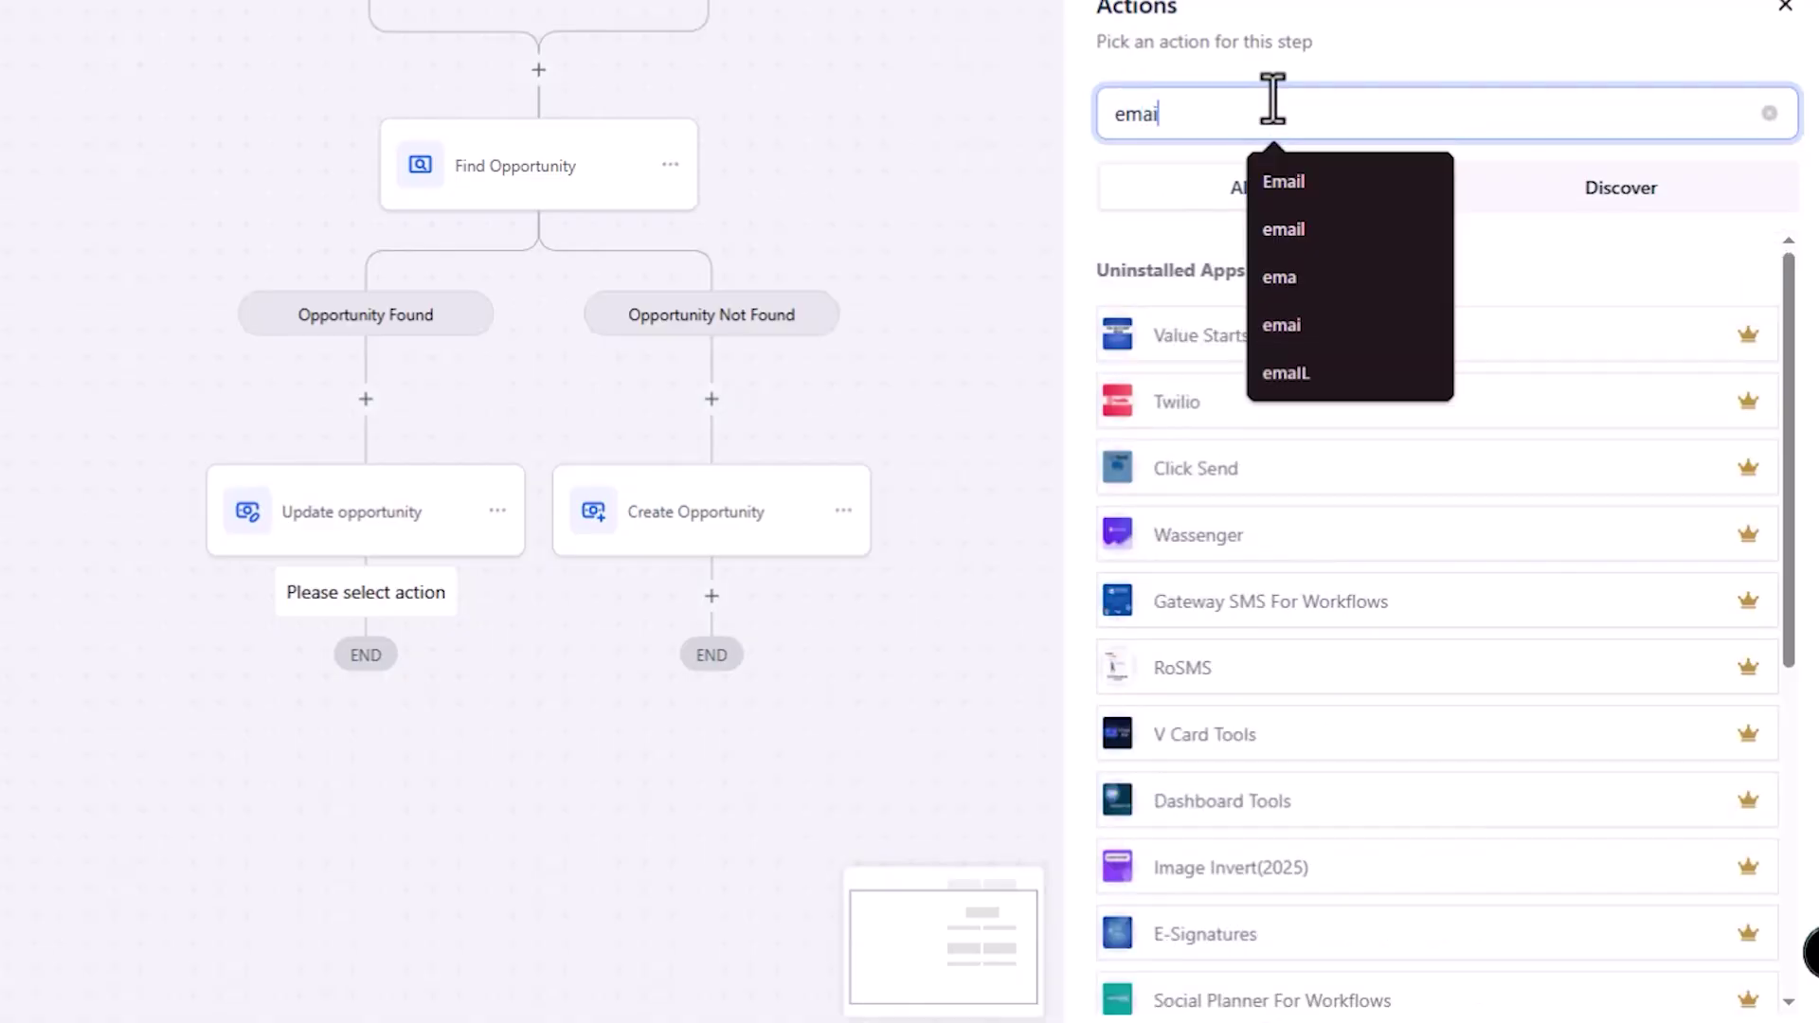
left_click(1213, 332)
scroll(1255, 650, "down", 3)
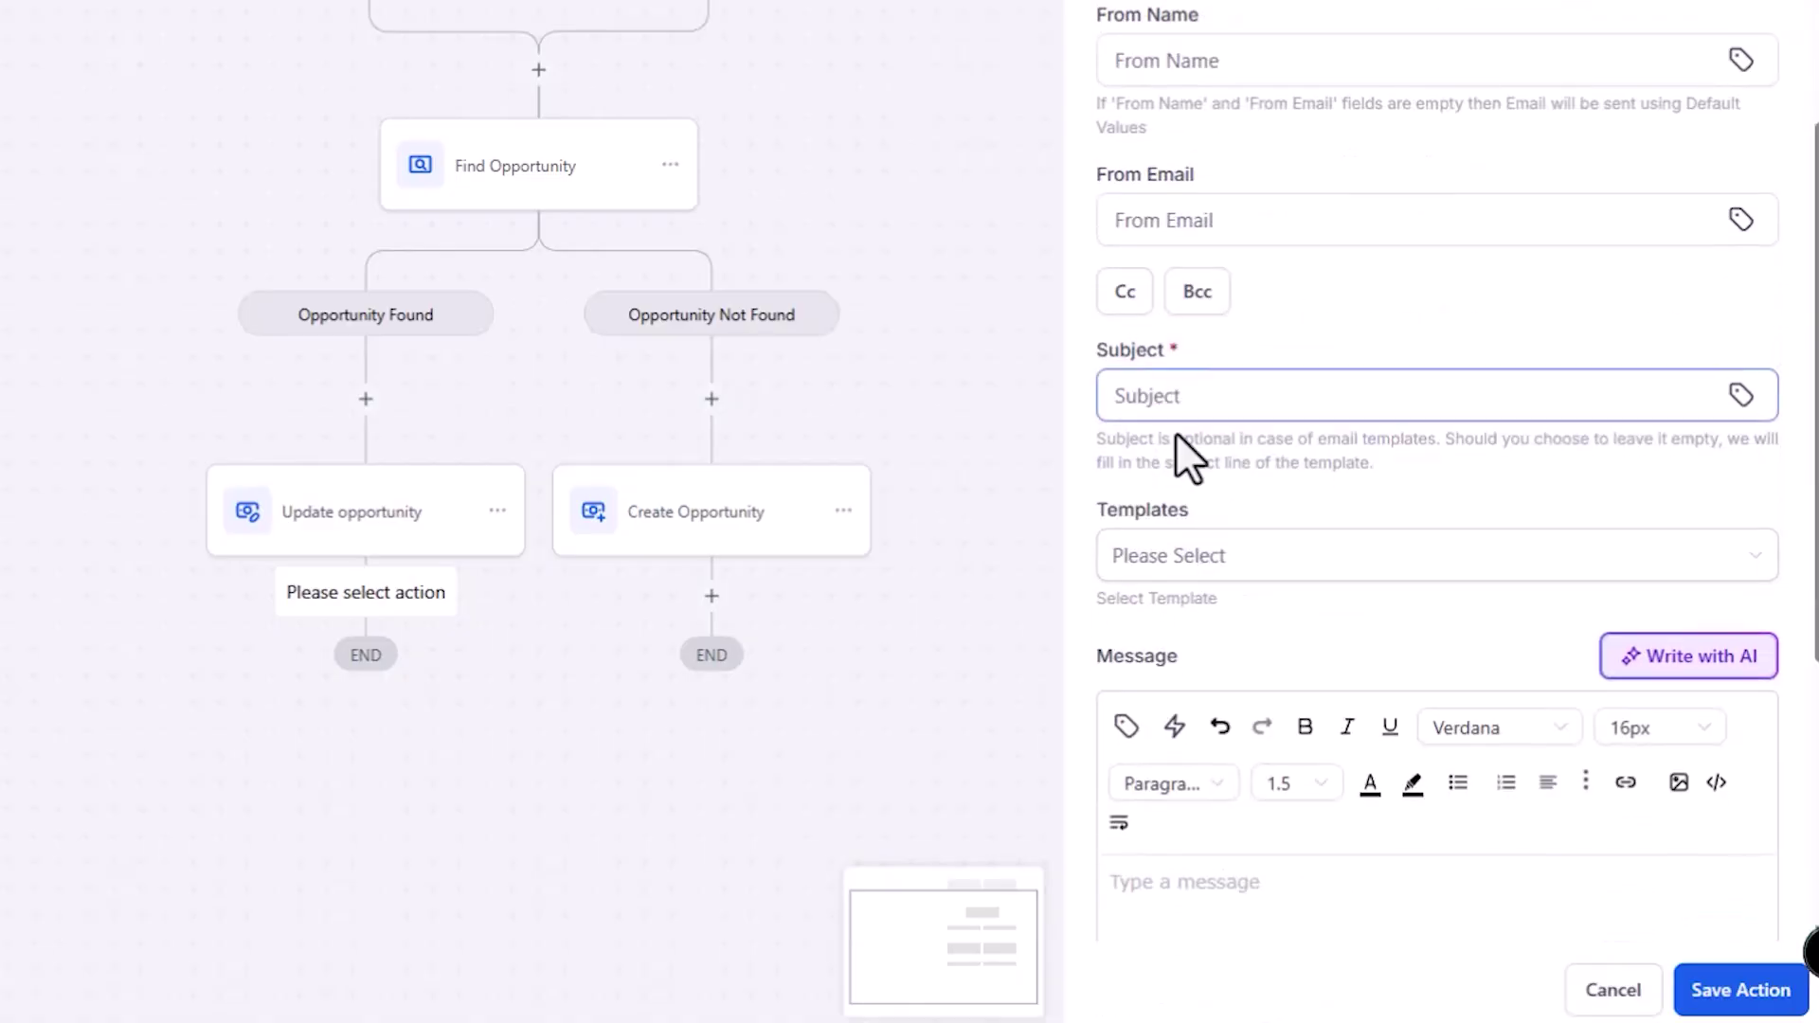
left_click(1181, 411)
type("Confirmned")
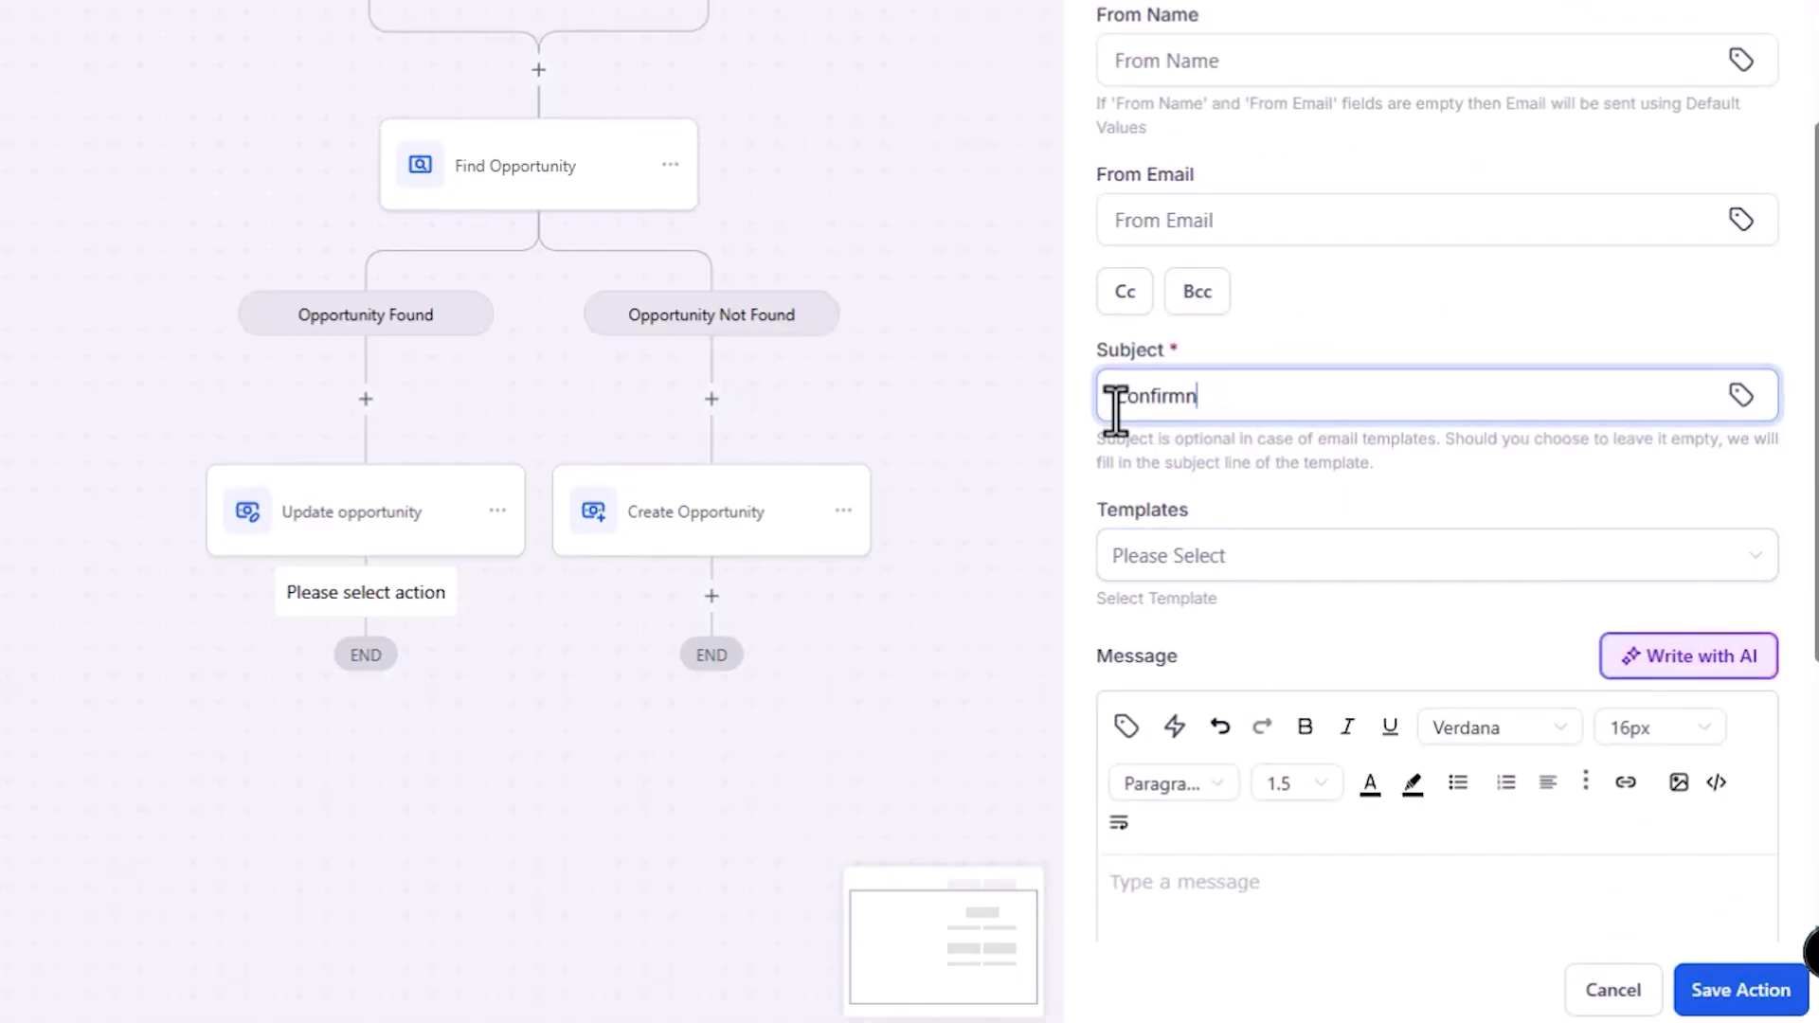
left_click(1192, 905)
left_click(1772, 1010)
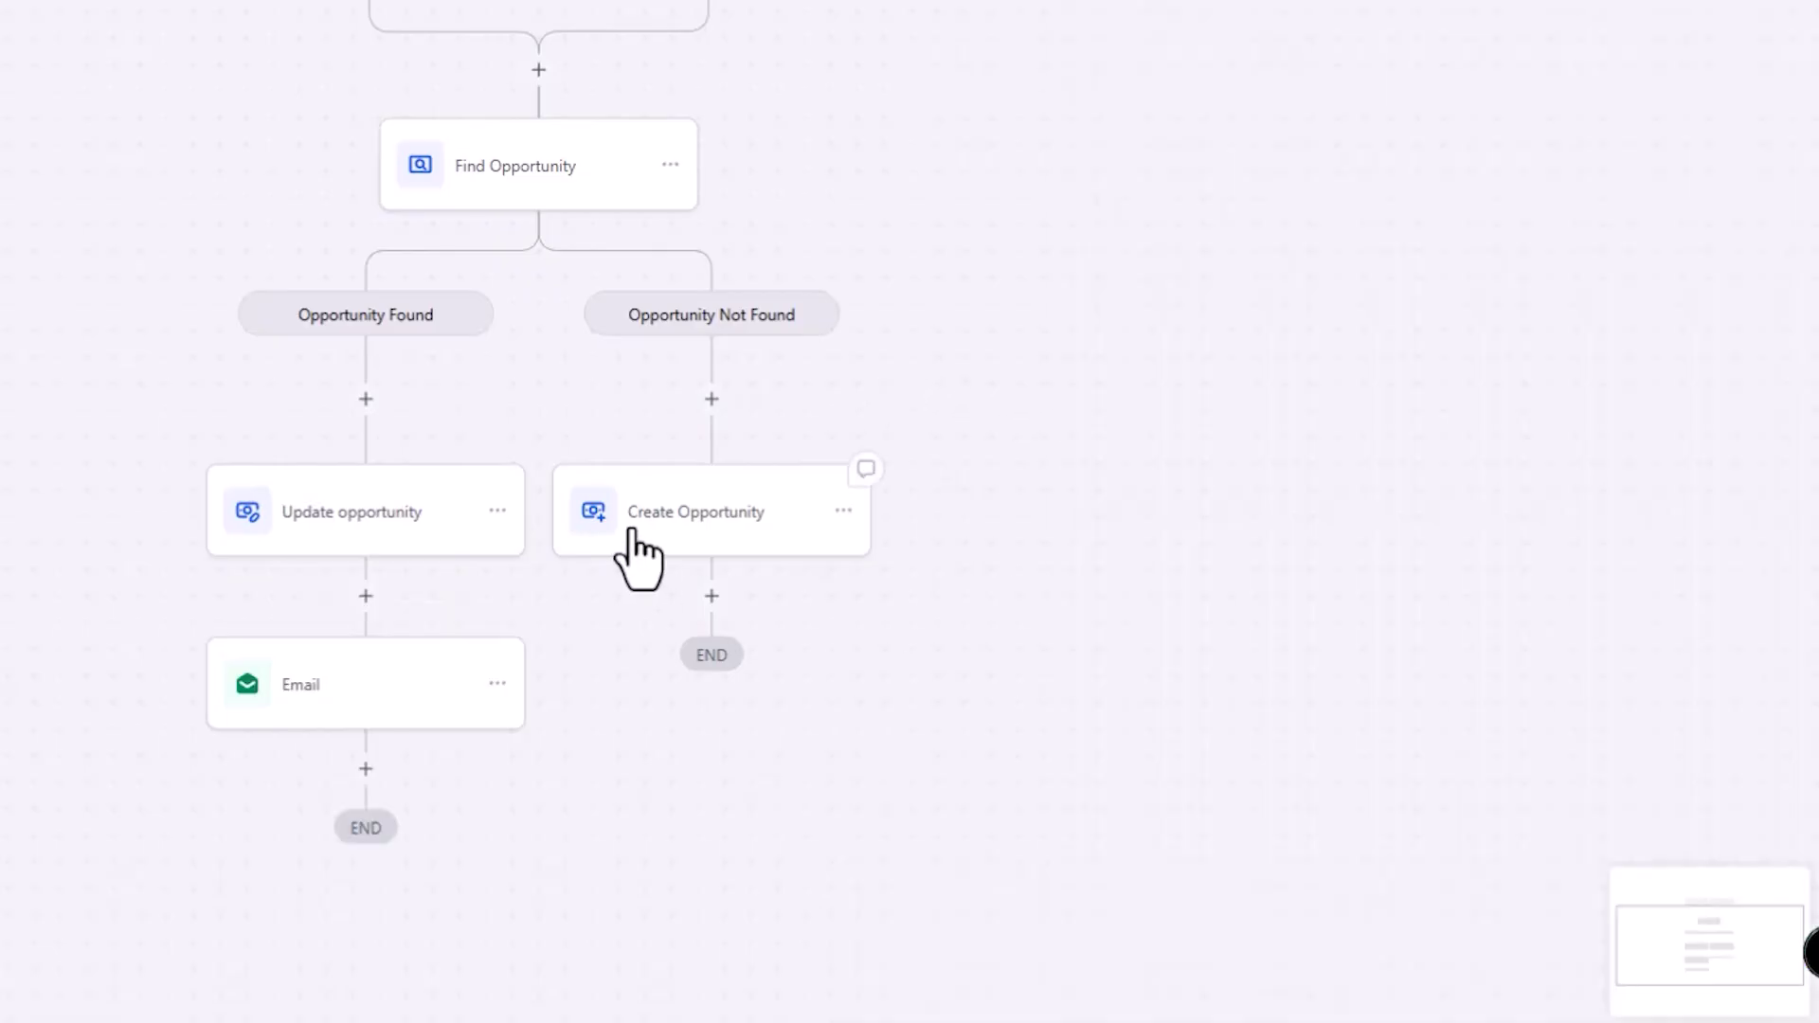
- Add a Send SMS action after the Email with the message "Conifirmed" and save it
left_click(367, 757)
type("sms")
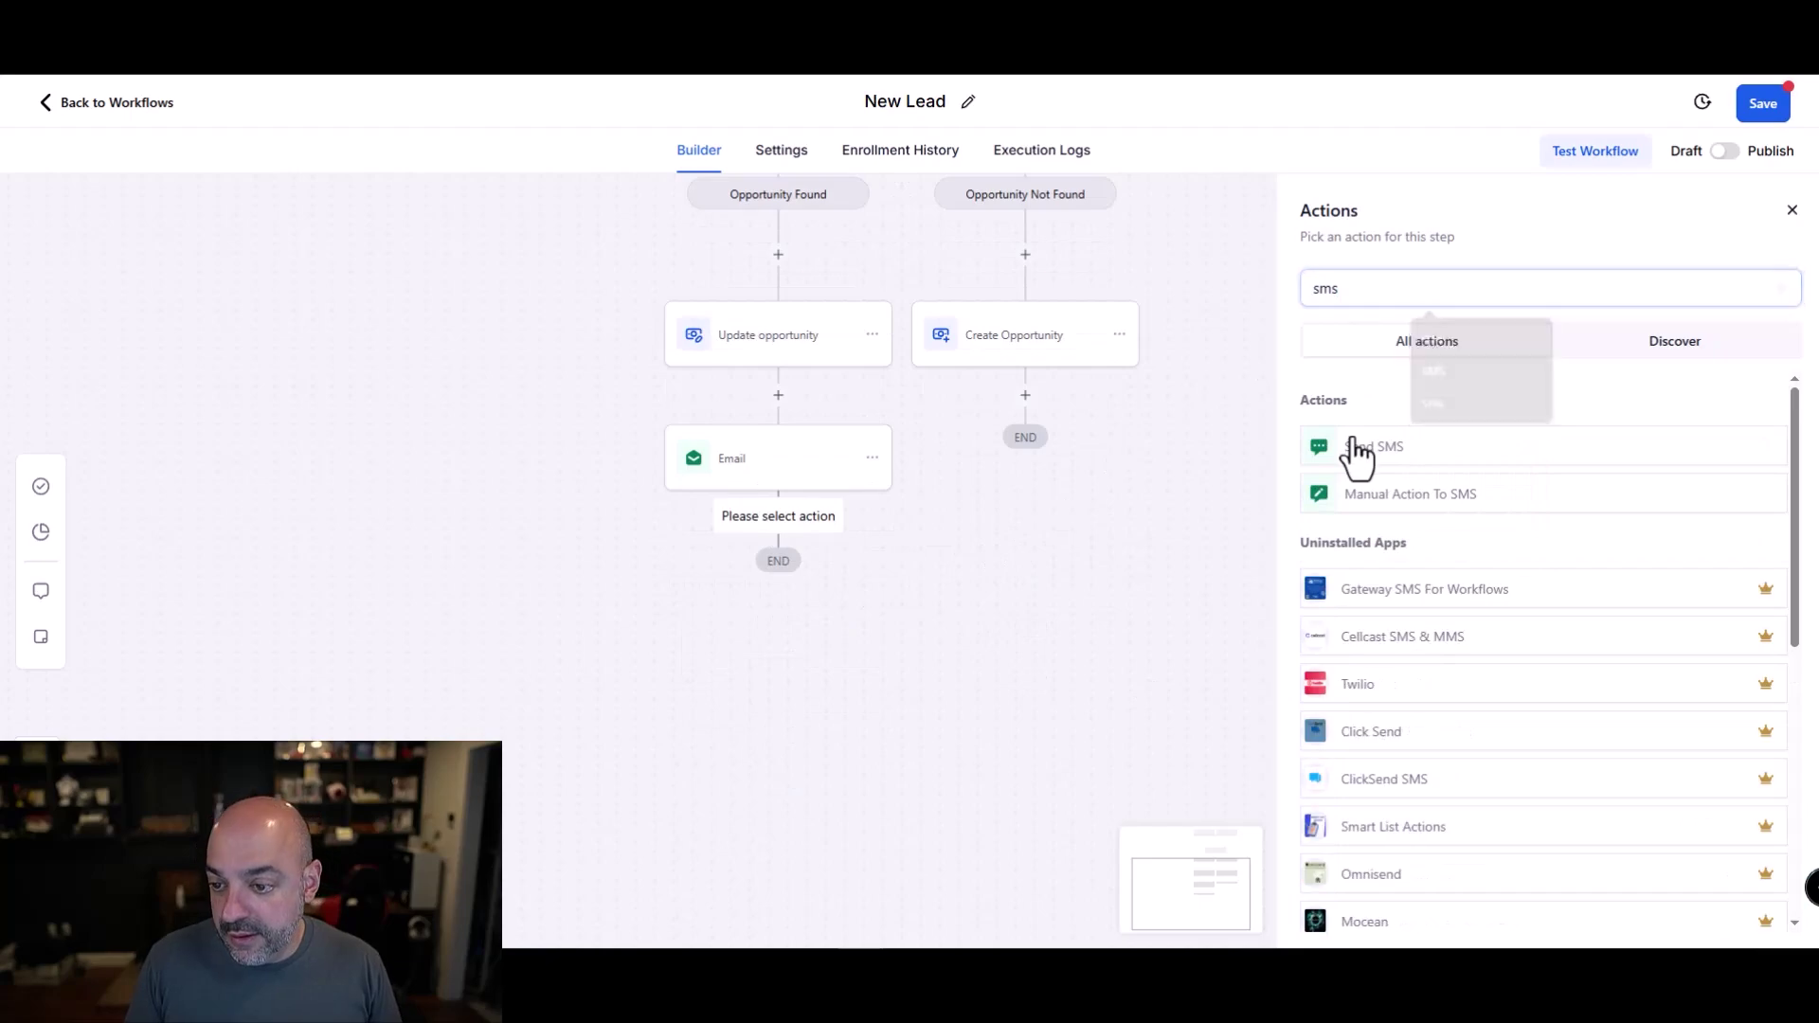
left_click(1360, 451)
left_click(1385, 580)
type("Conifirmed")
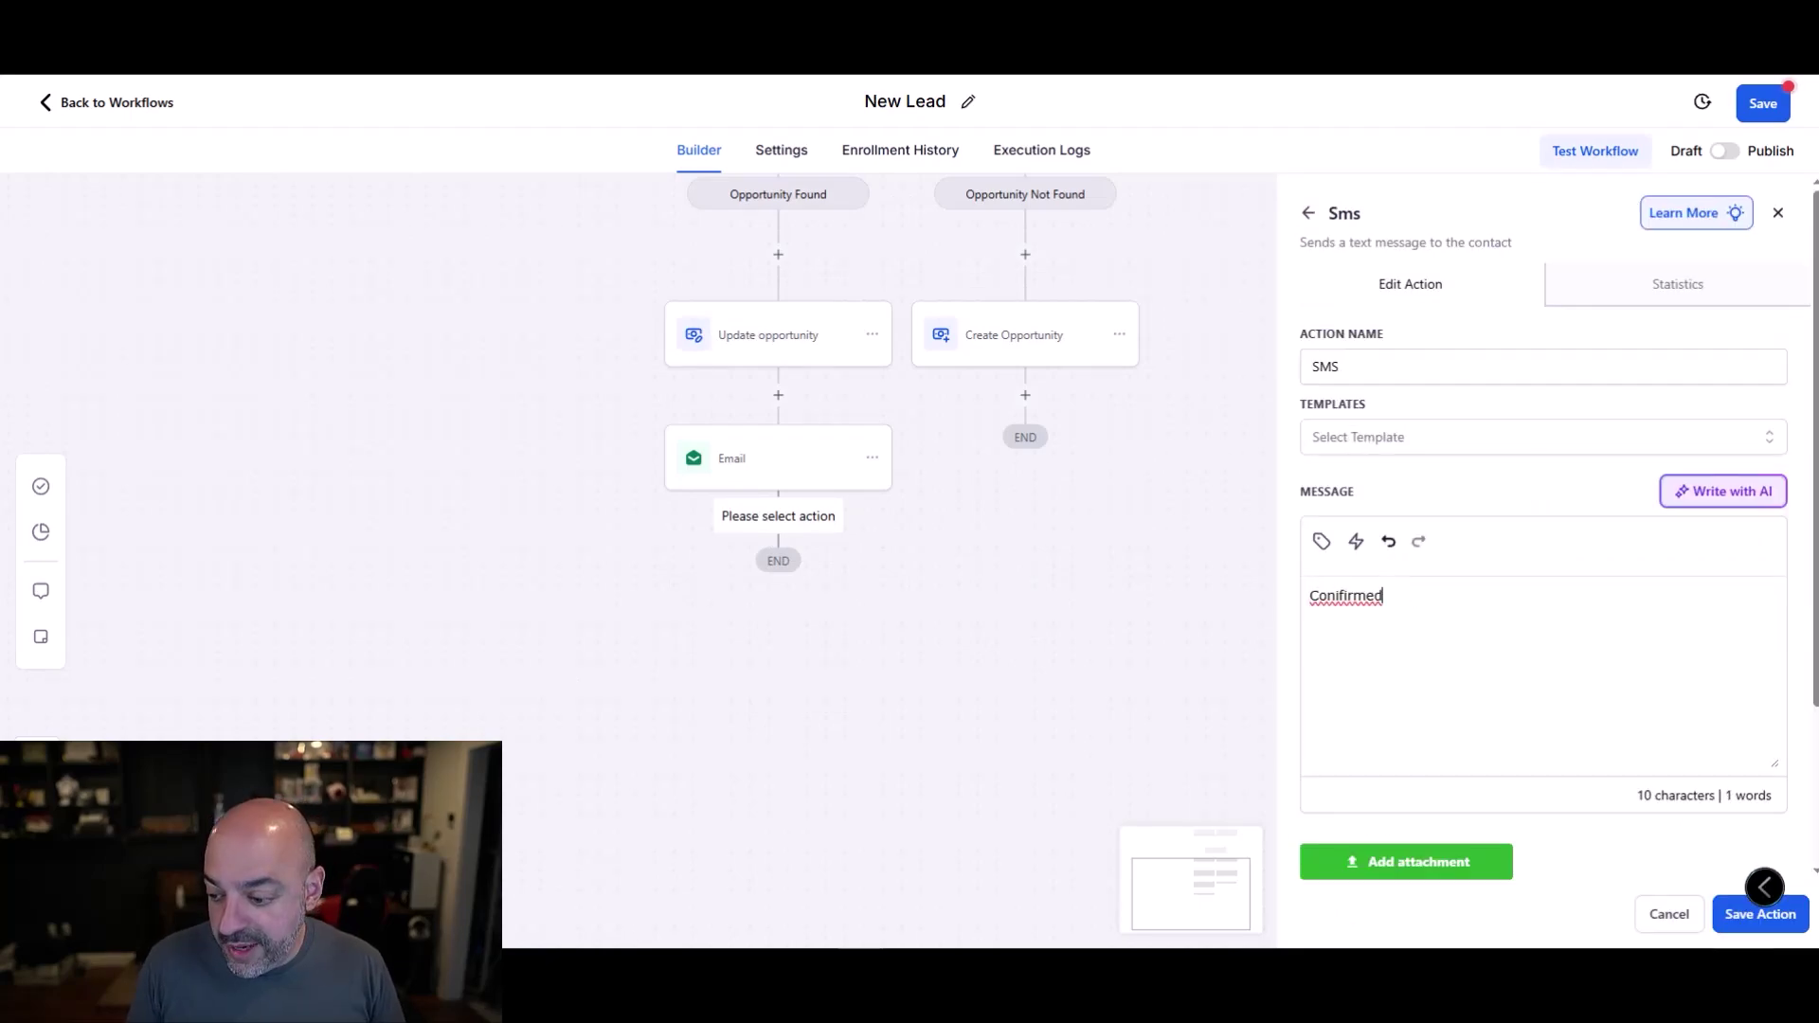
left_click(1759, 913)
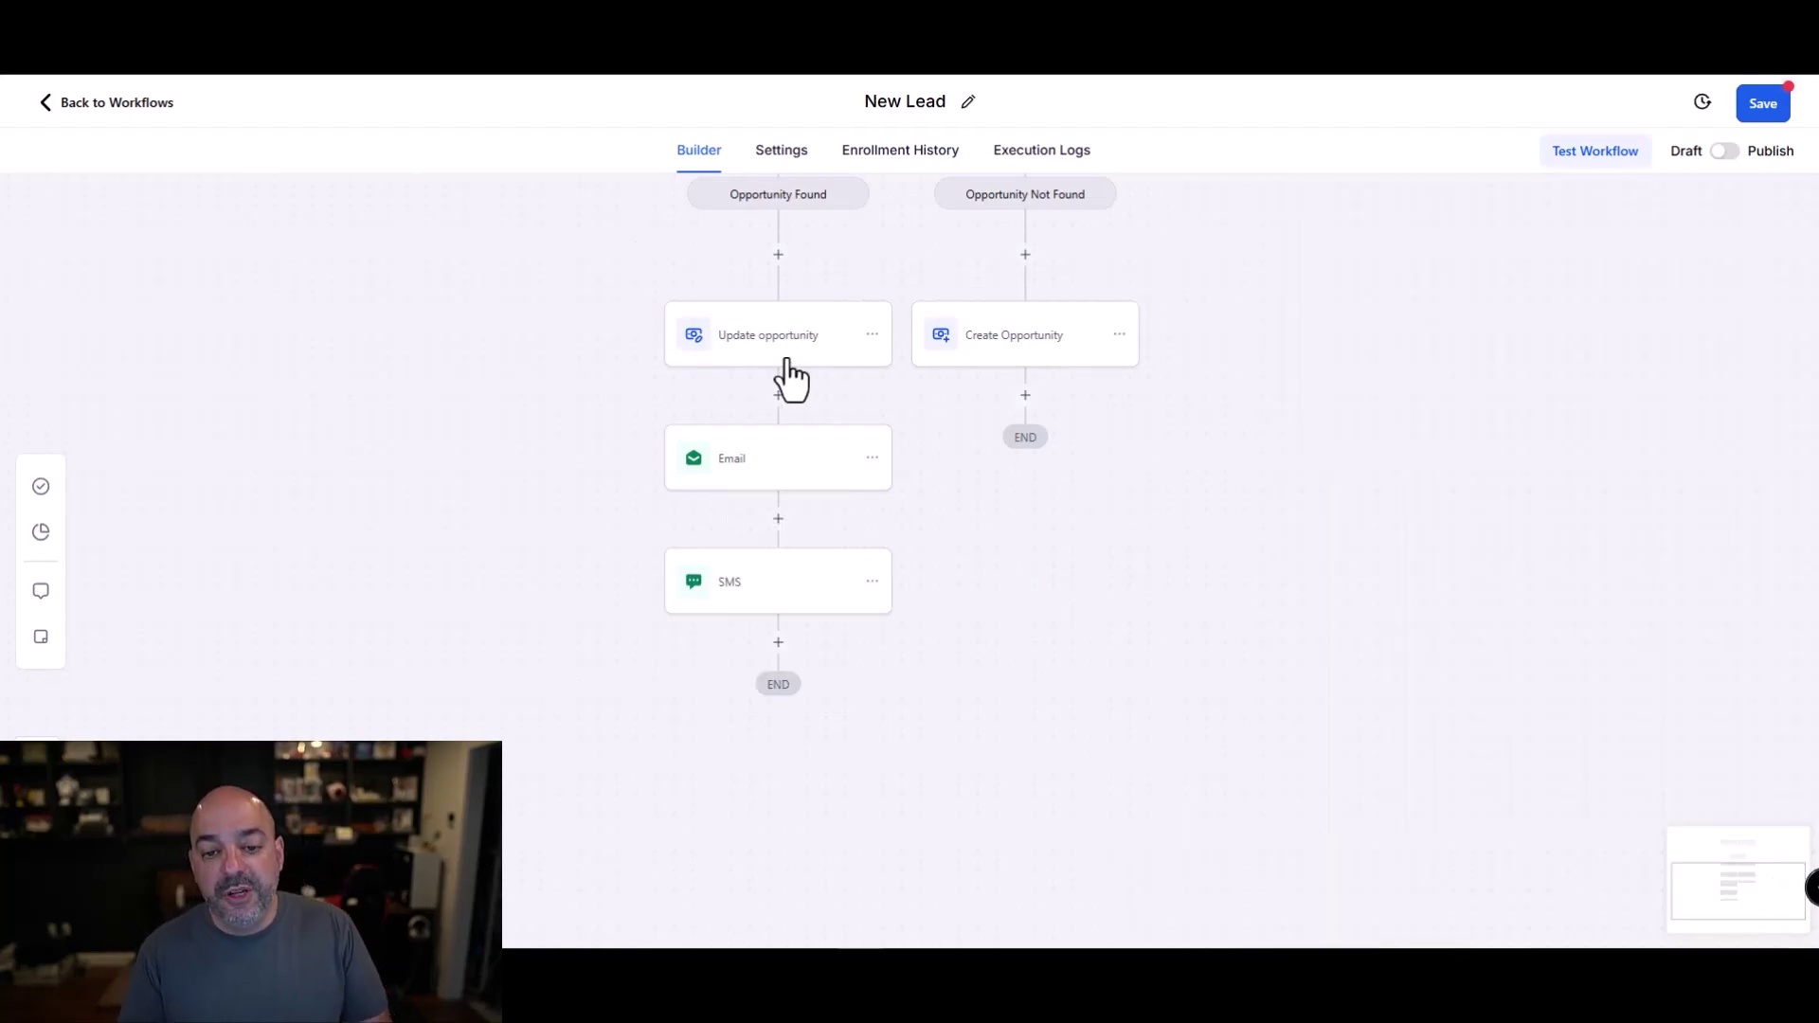
- Add a Wait action after the SMS that holds the contact until before the Event / Appointment time, and save it
left_click(778, 642)
type("wait")
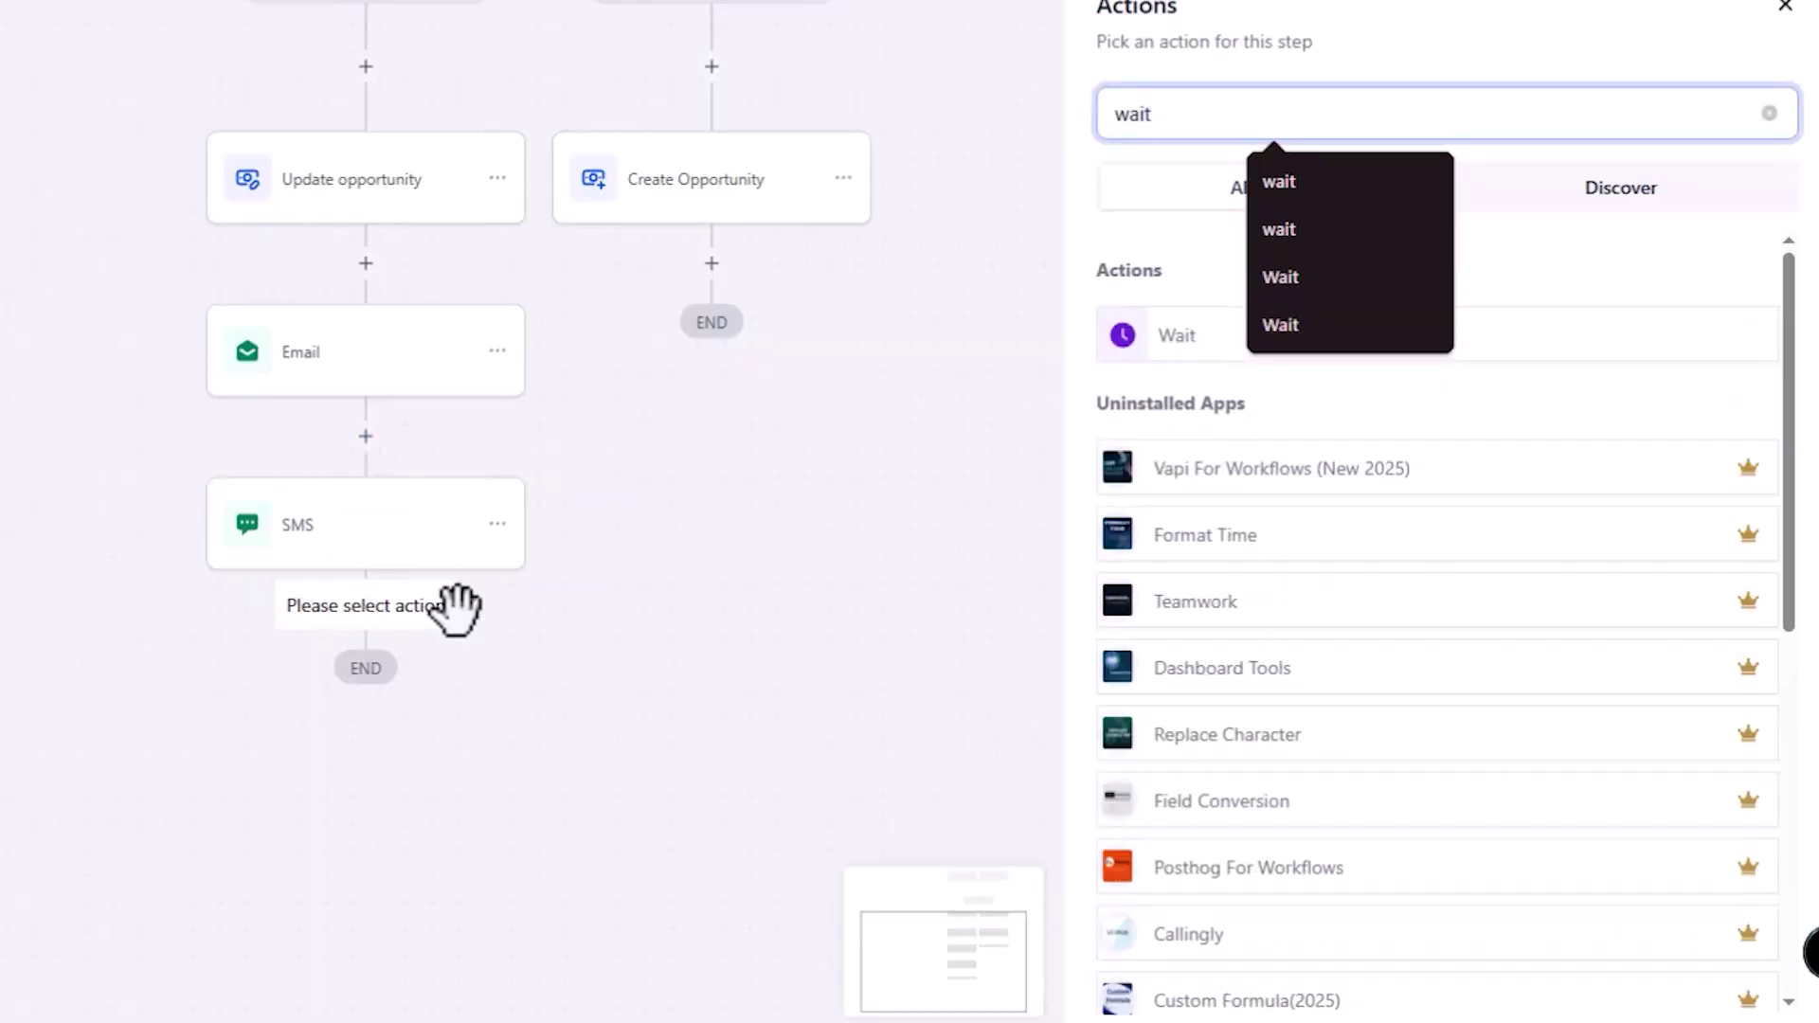
left_click(1175, 335)
left_click(699, 301)
left_click(812, 516)
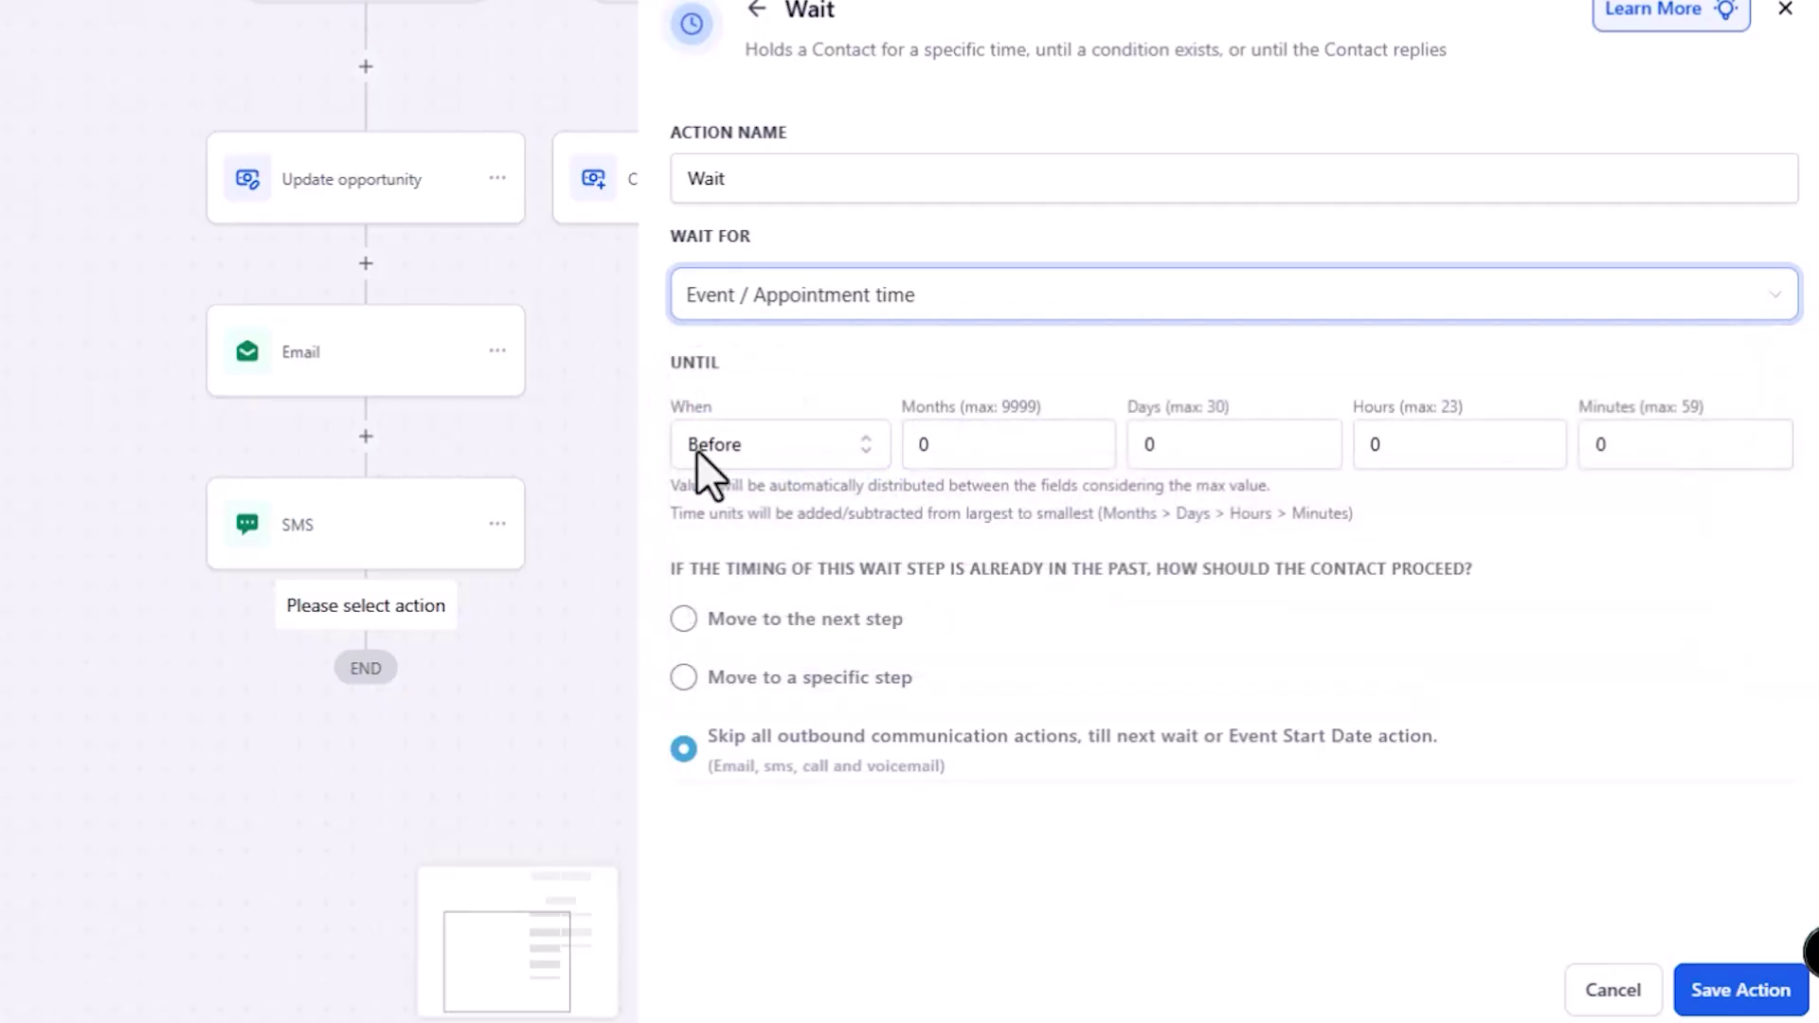
left_click(1419, 446)
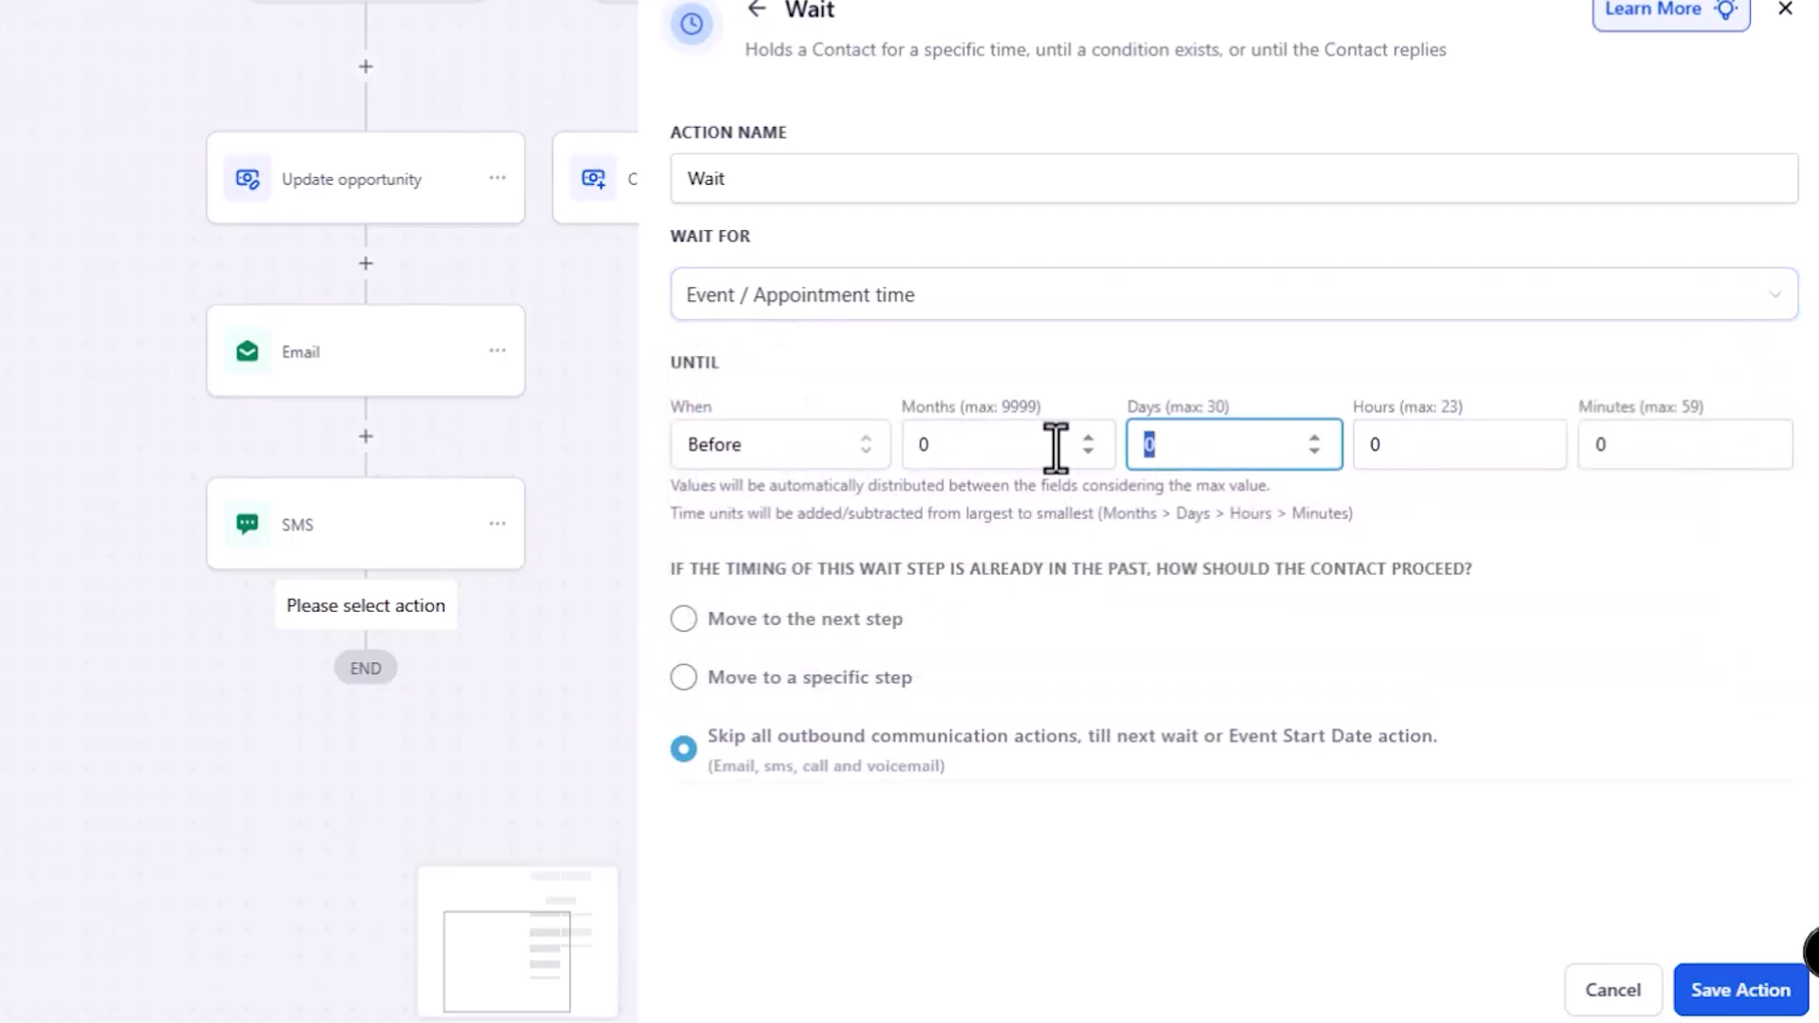
left_click(1709, 990)
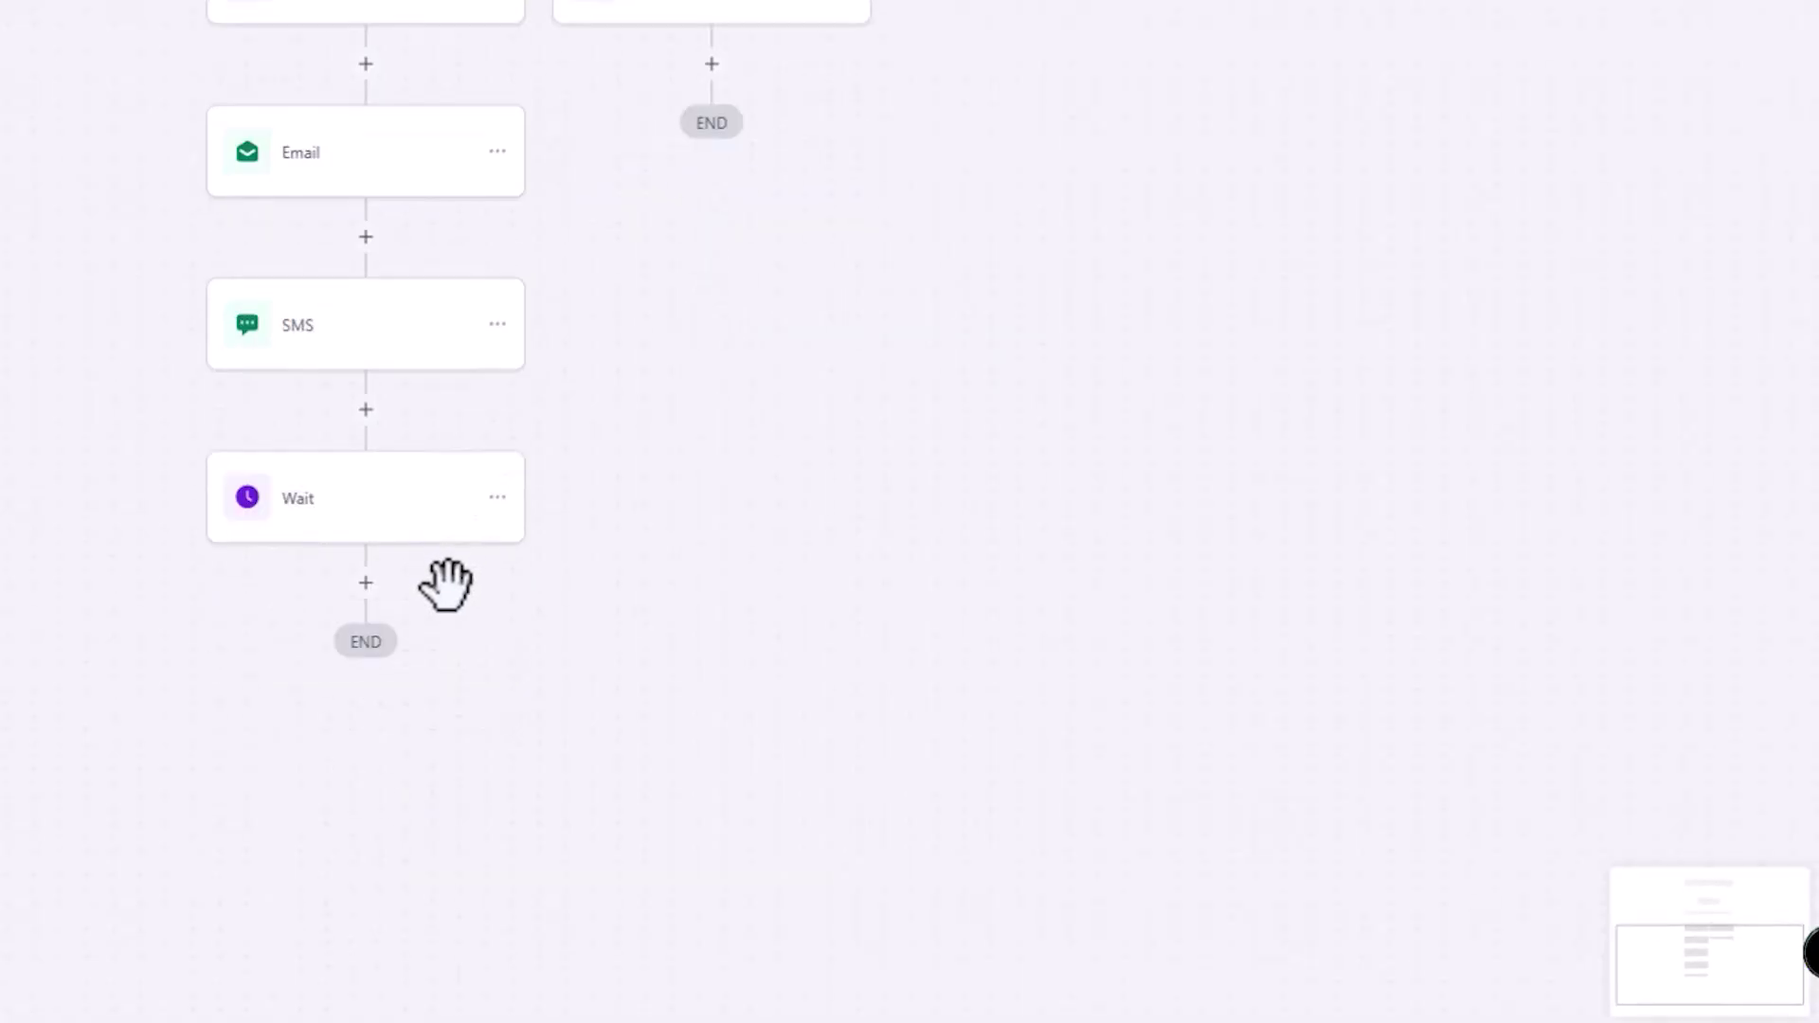
- Add a Send Email action after the Wait using "1 day email" as its subject, and save it
left_click(367, 583)
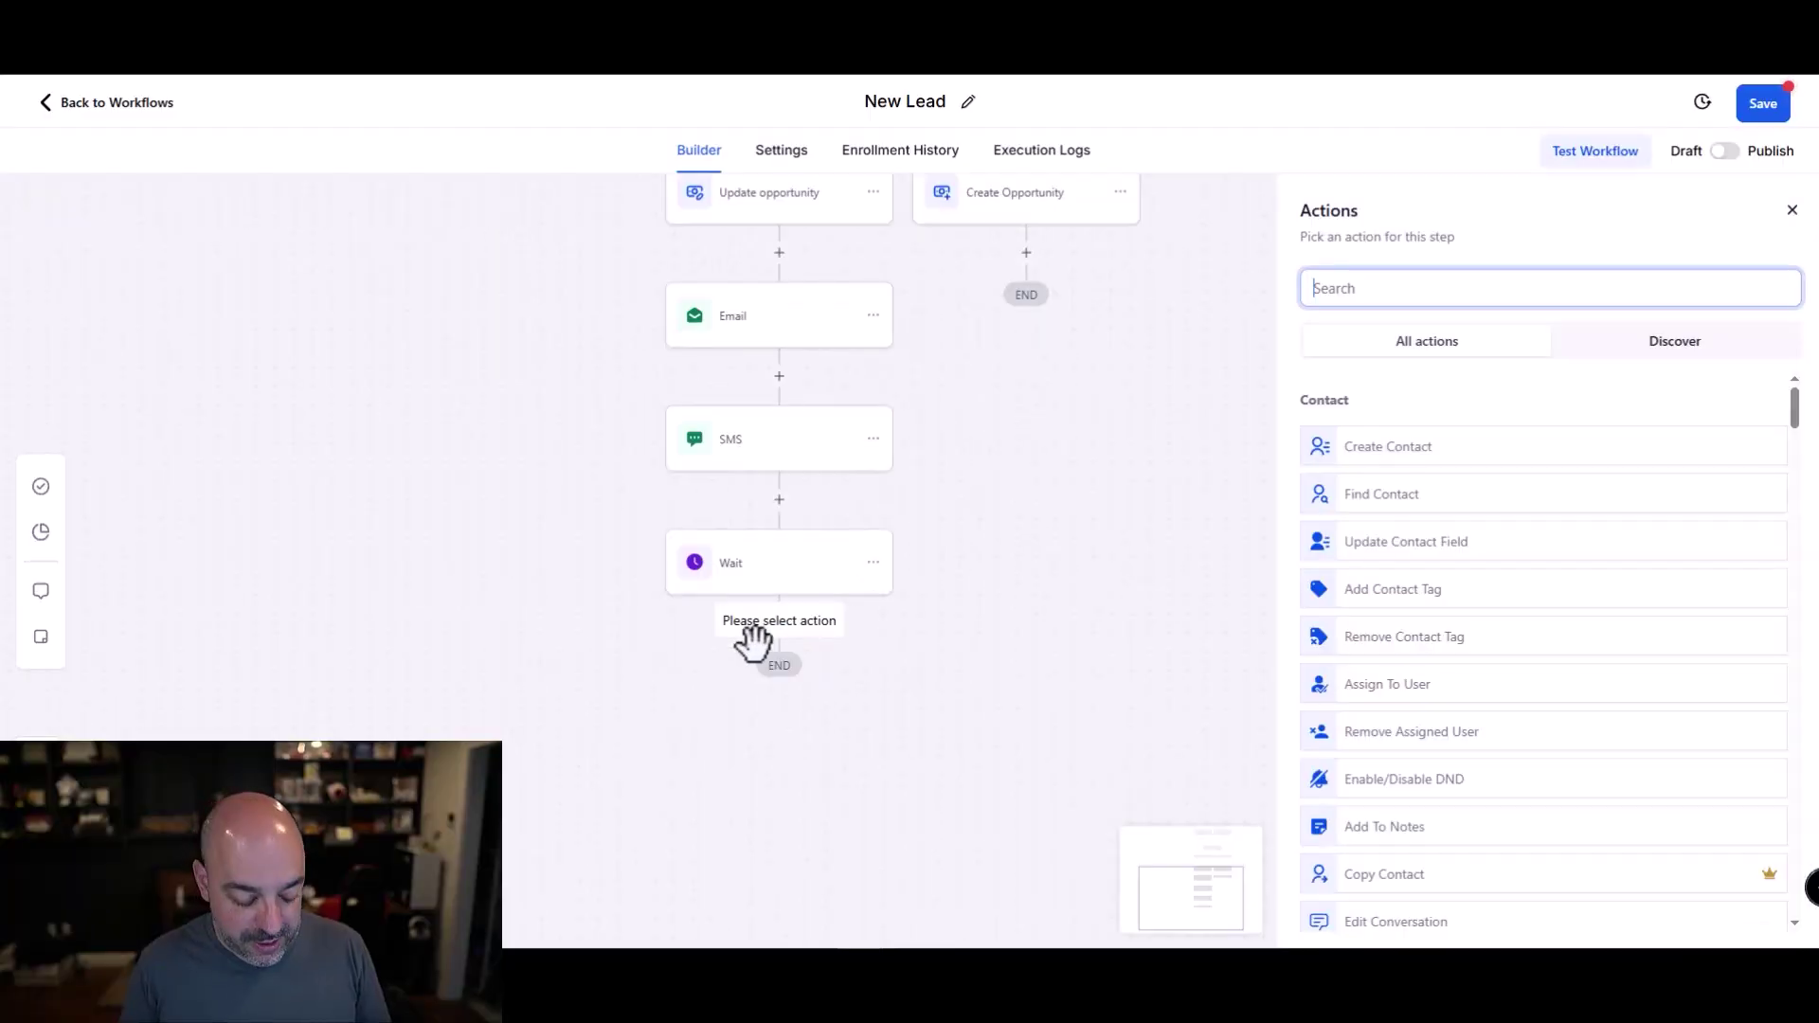
type("email")
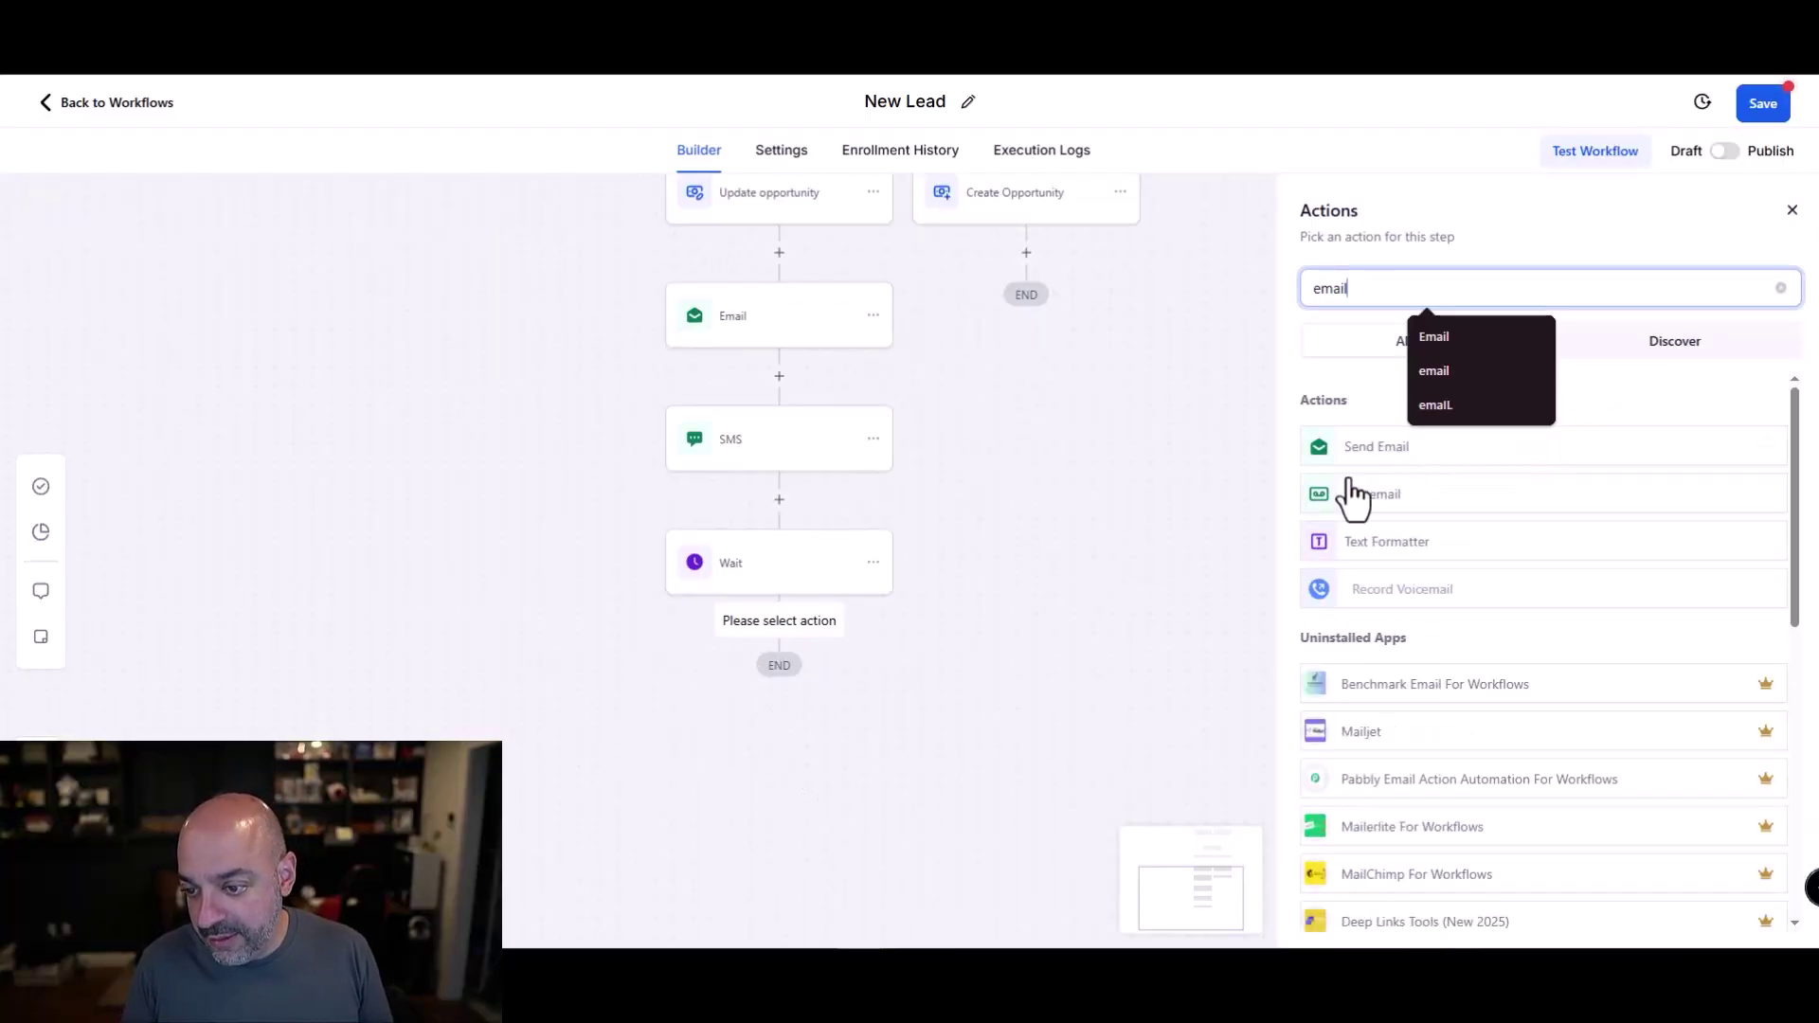
left_click(1364, 447)
left_click(1364, 679)
type("1 day email")
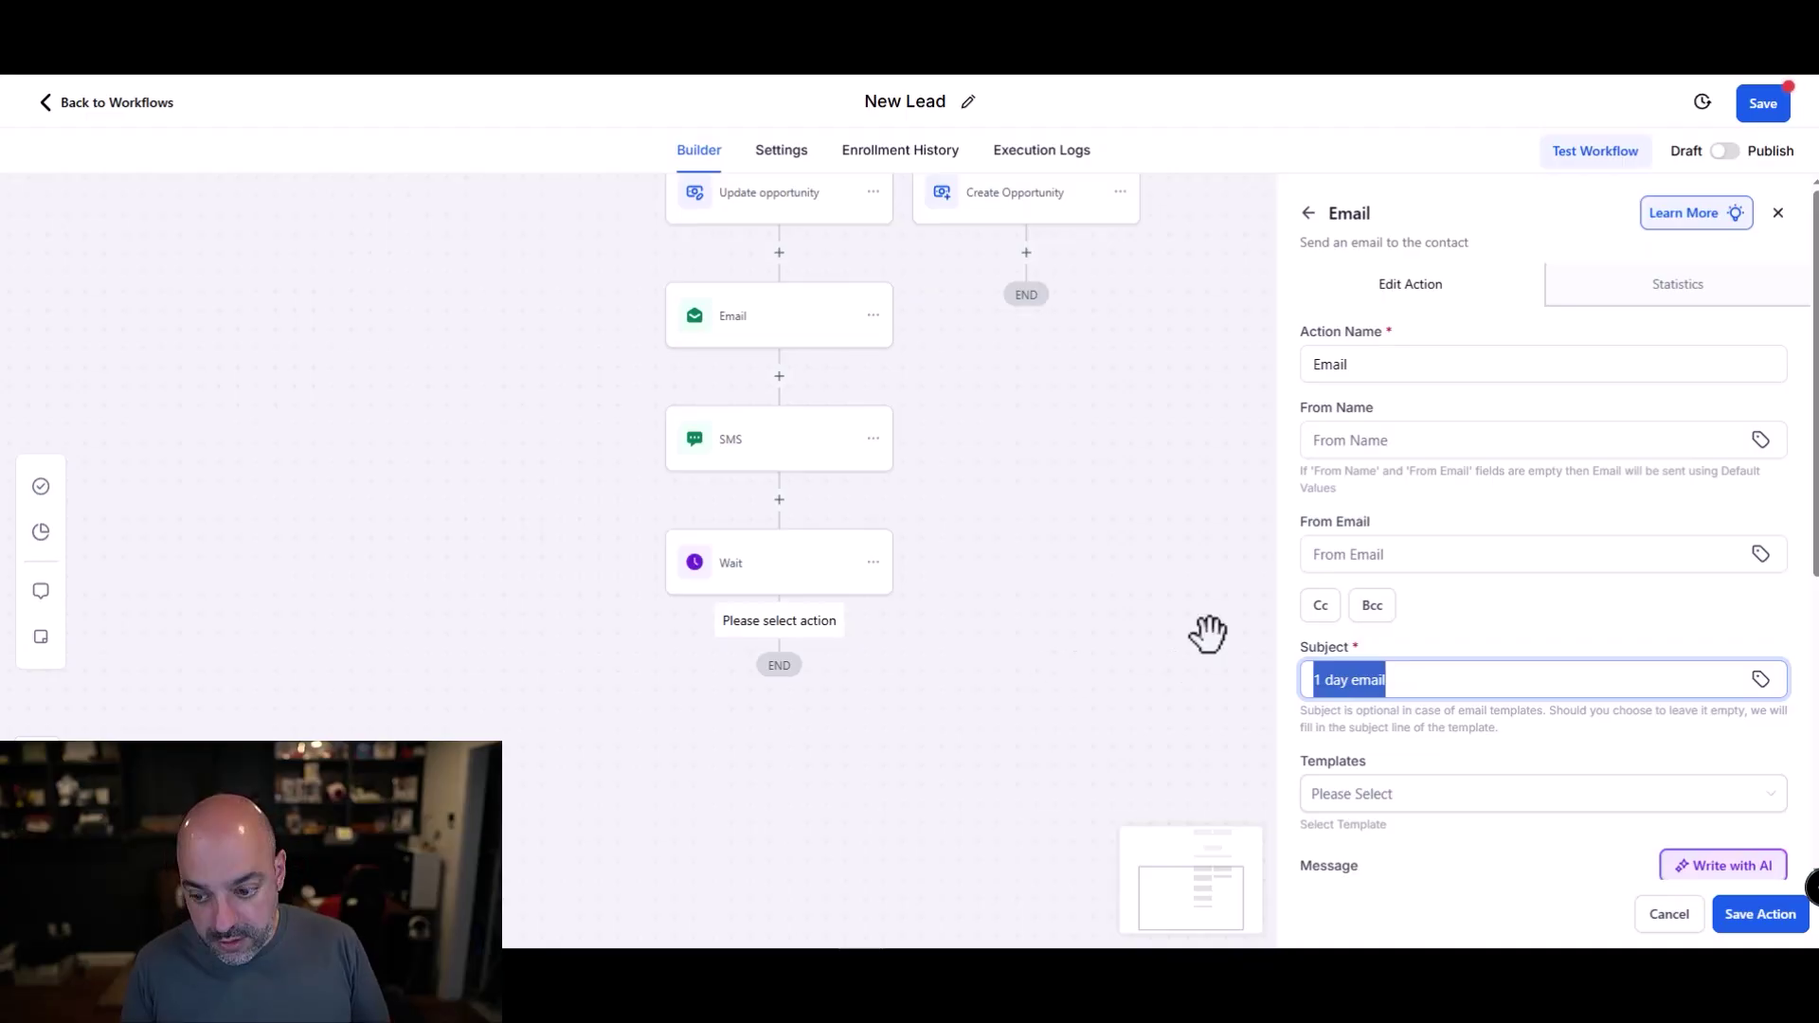
scroll(1417, 666, "down", 4)
left_click(1417, 666)
left_click(1751, 915)
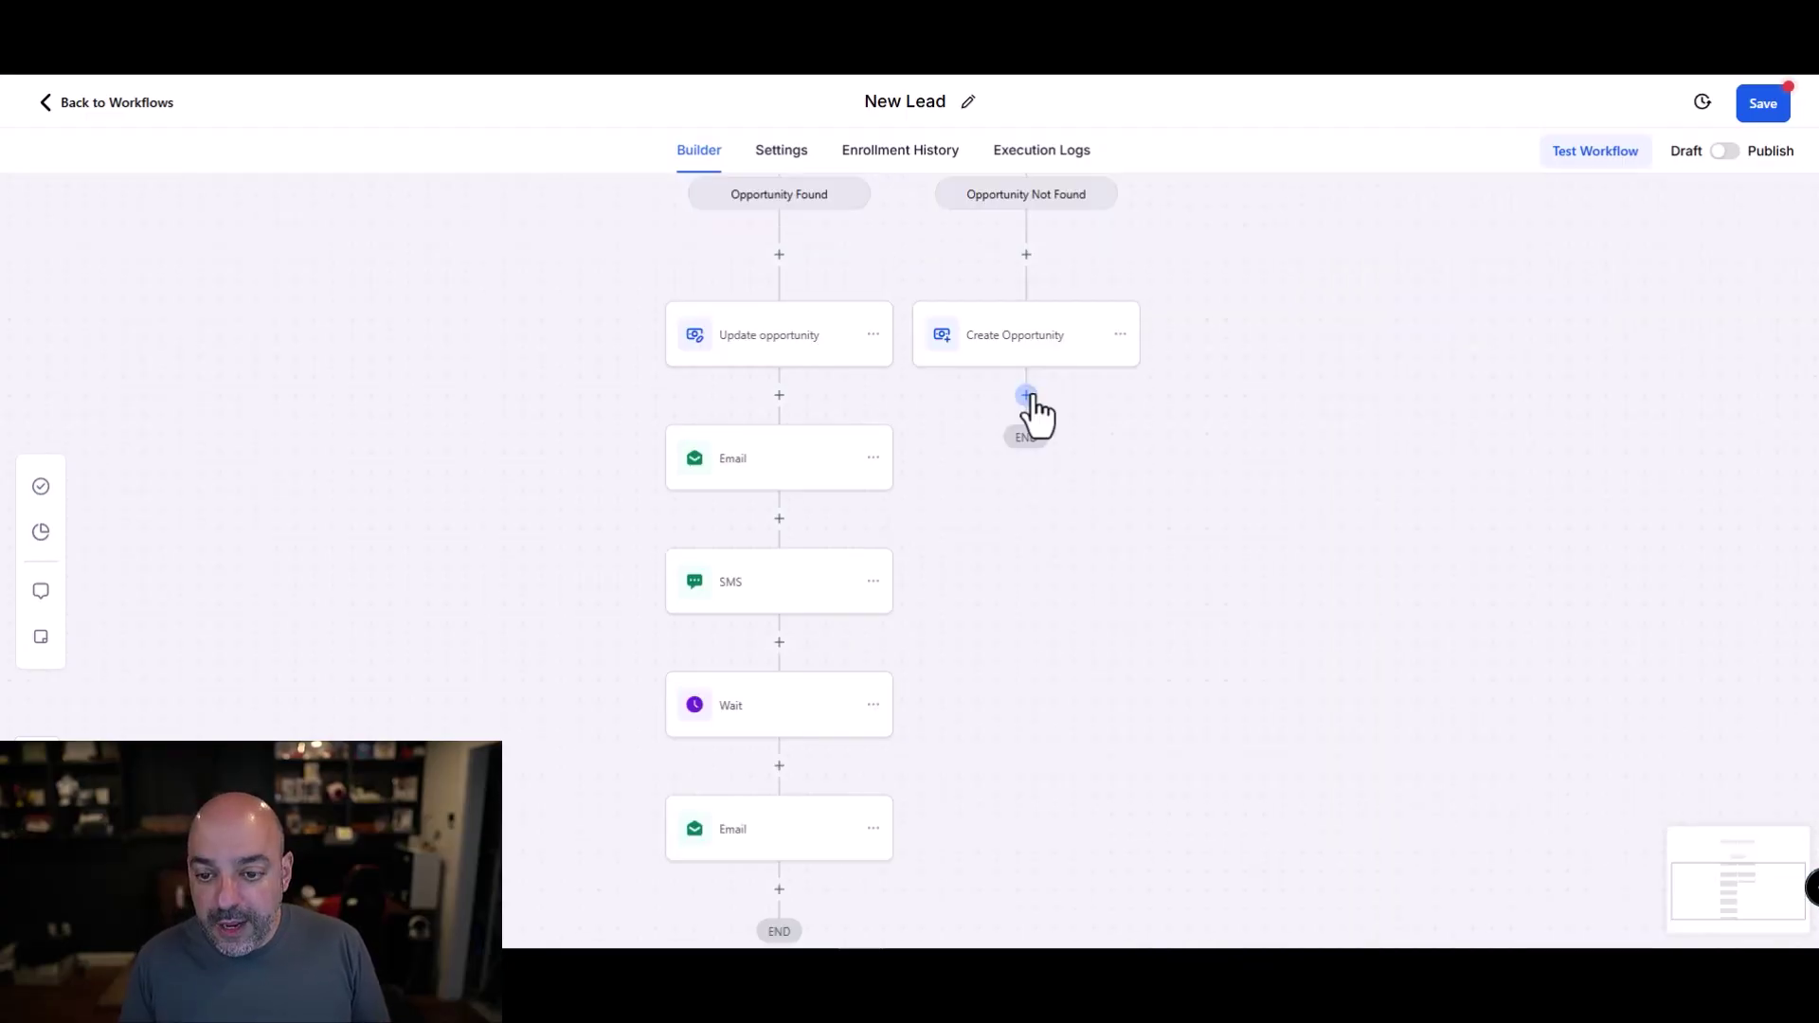
- Add a Go To action after Create Opportunity that leads to the first Email in the Opportunity Found branch
left_click(1027, 394)
type("goto")
left_click(1361, 447)
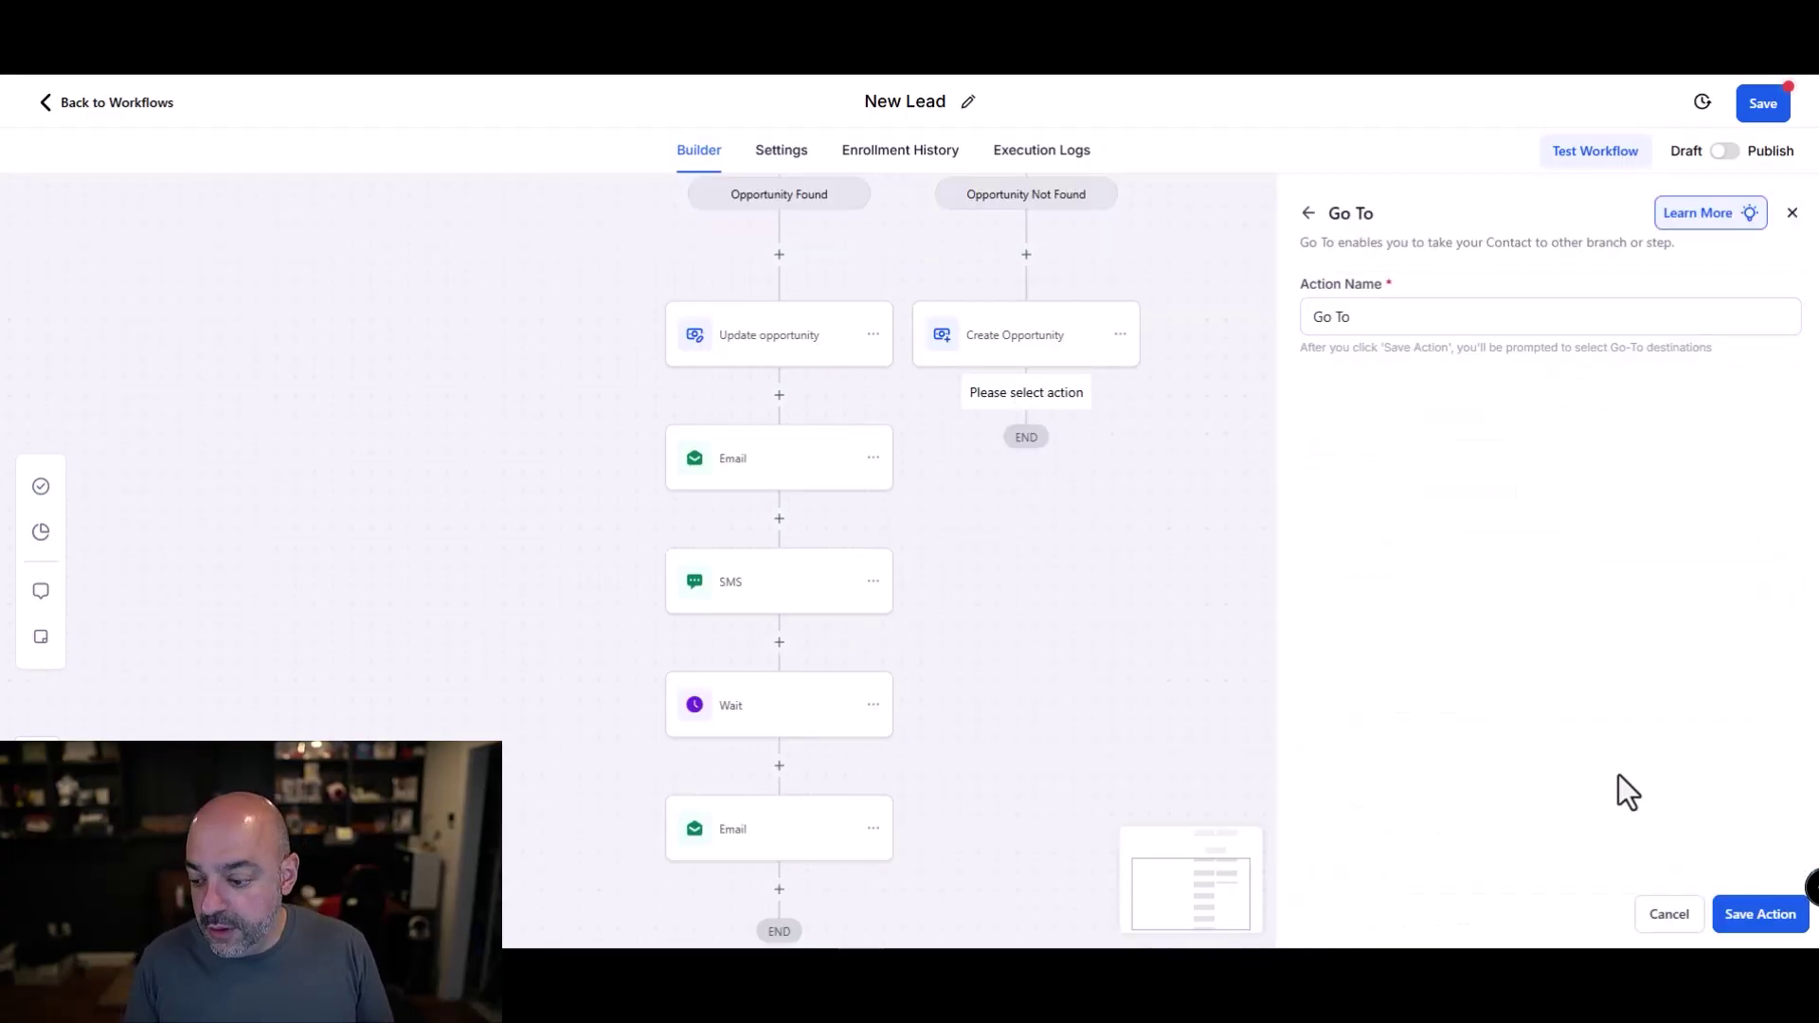
left_click(1754, 913)
left_click(787, 478)
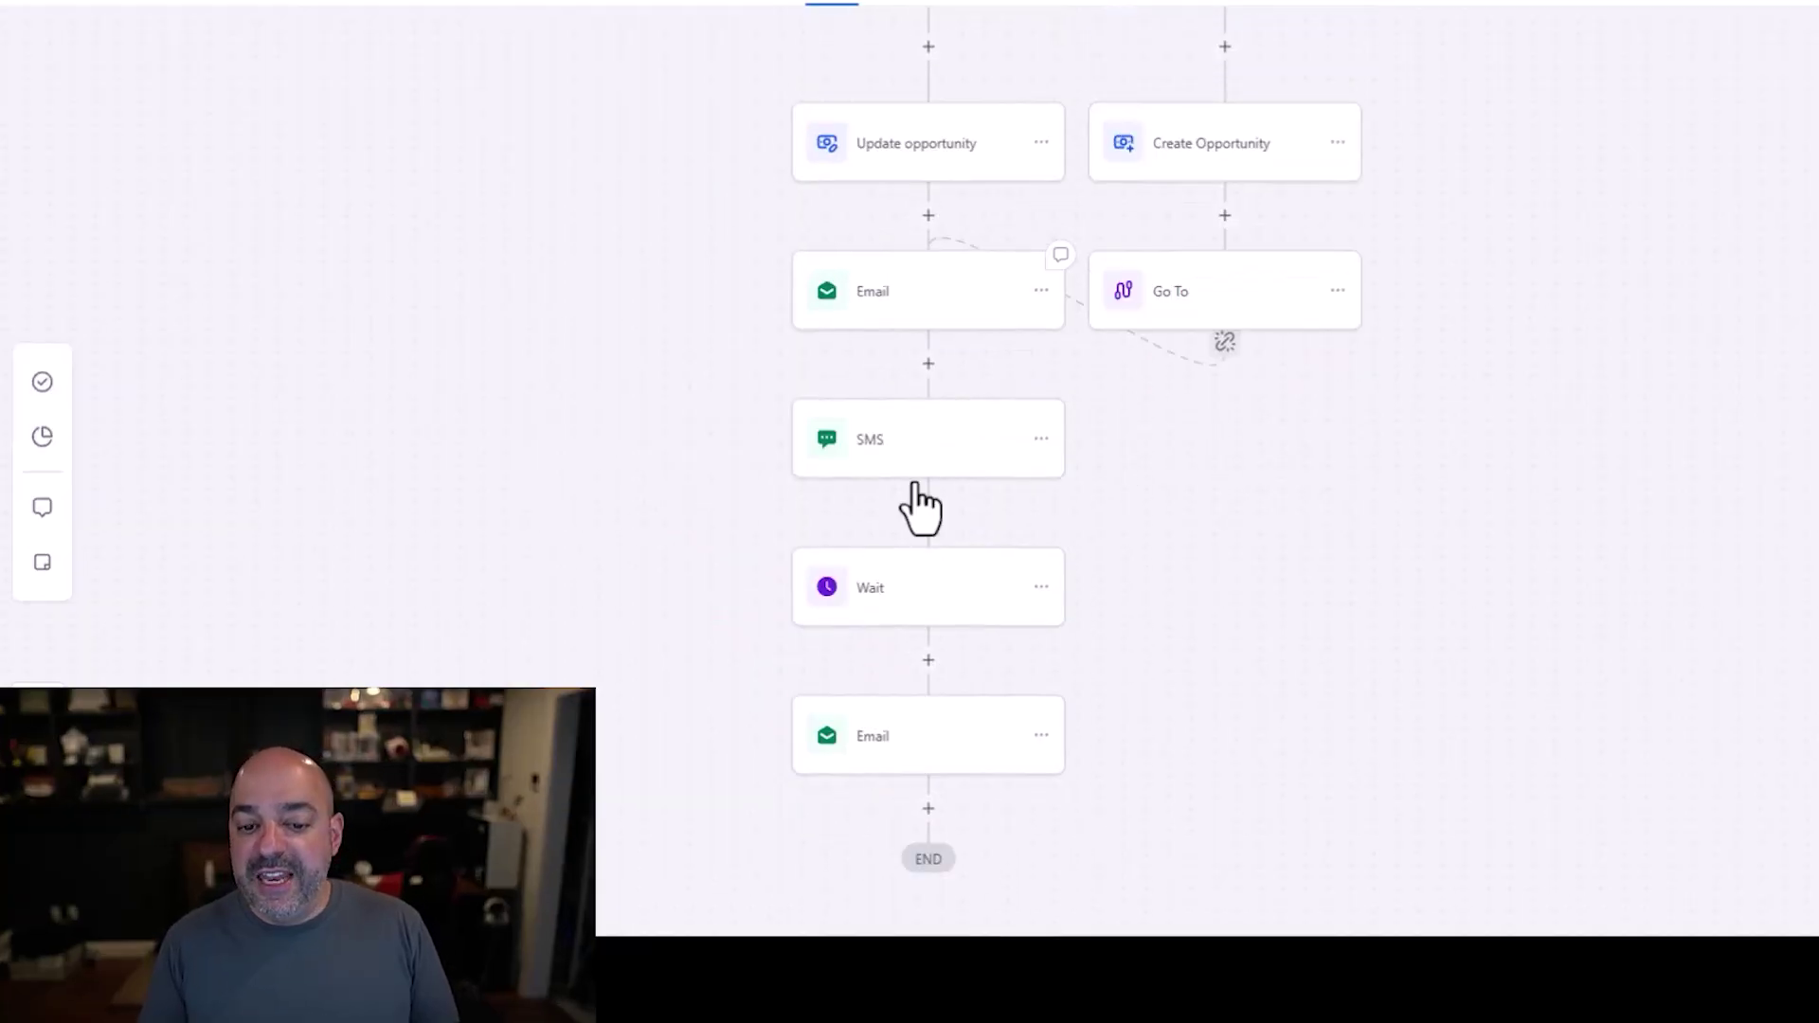
- Add an Add Follower(s) to Opportunity action before Update opportunity in the Opportunity Found branch, choose a user as follower, and save it
scroll(774, 632, "down", 1)
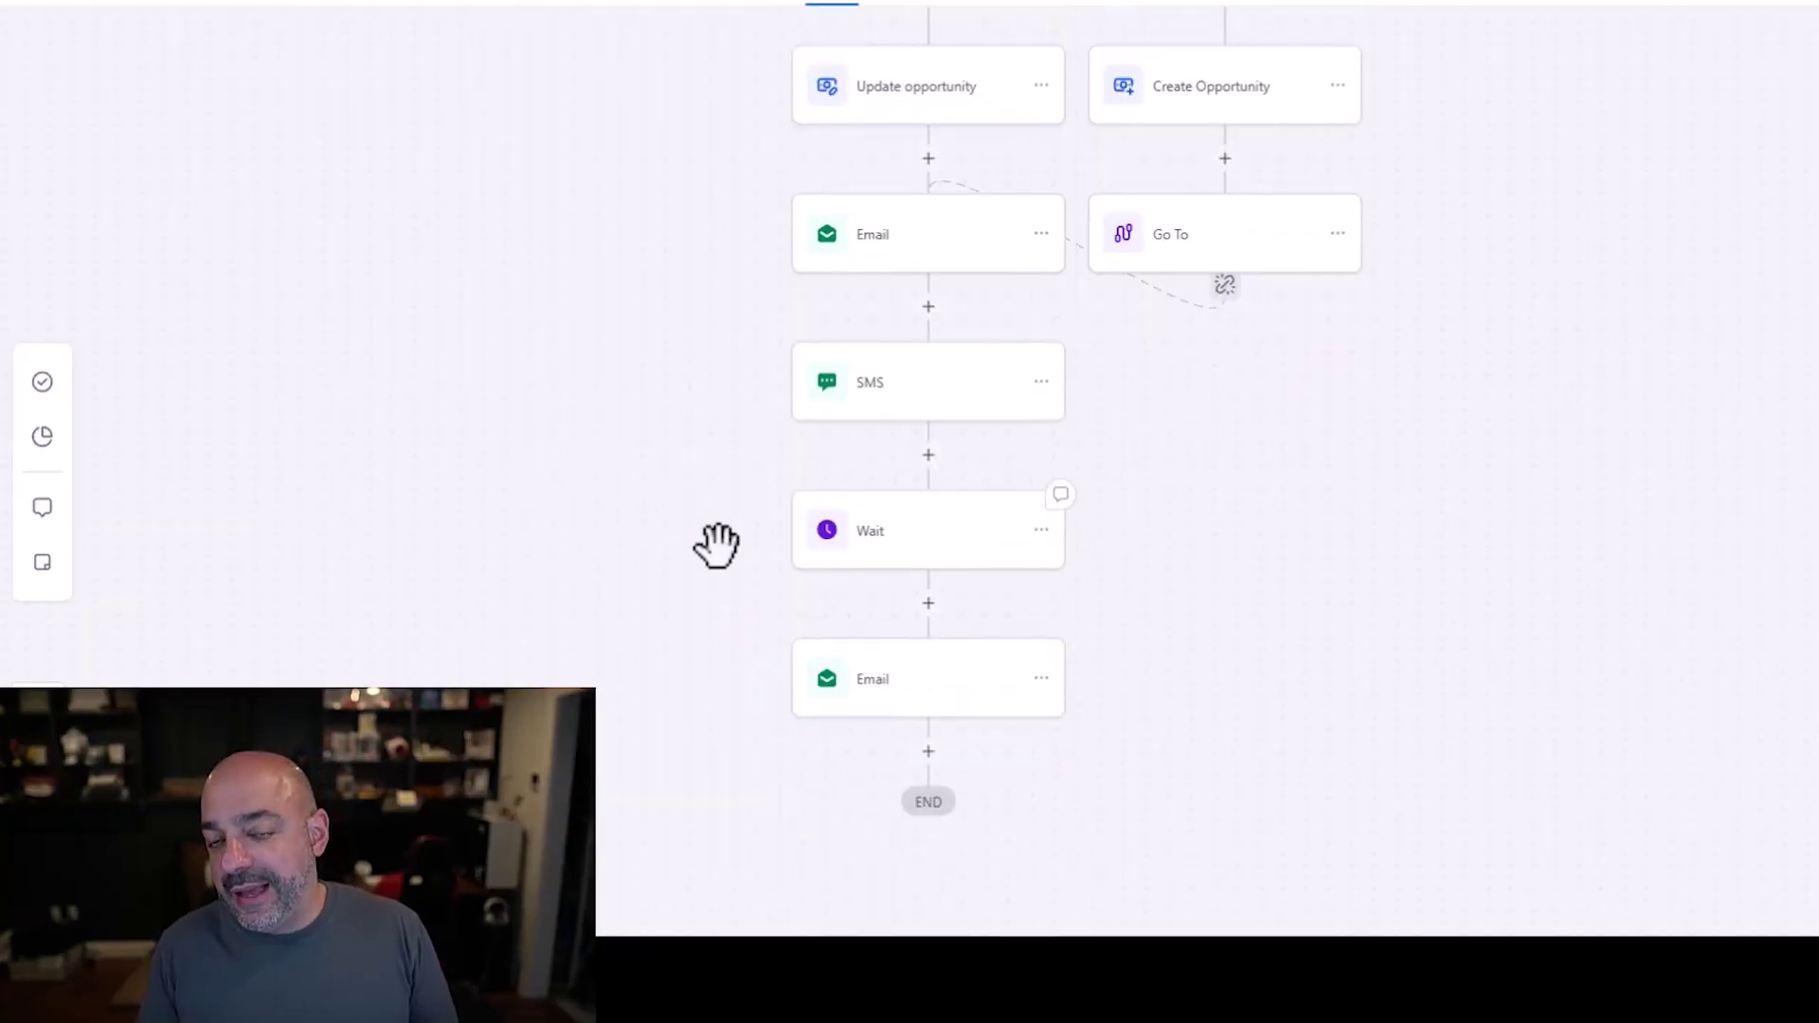
scroll(1205, 479, "up", 10)
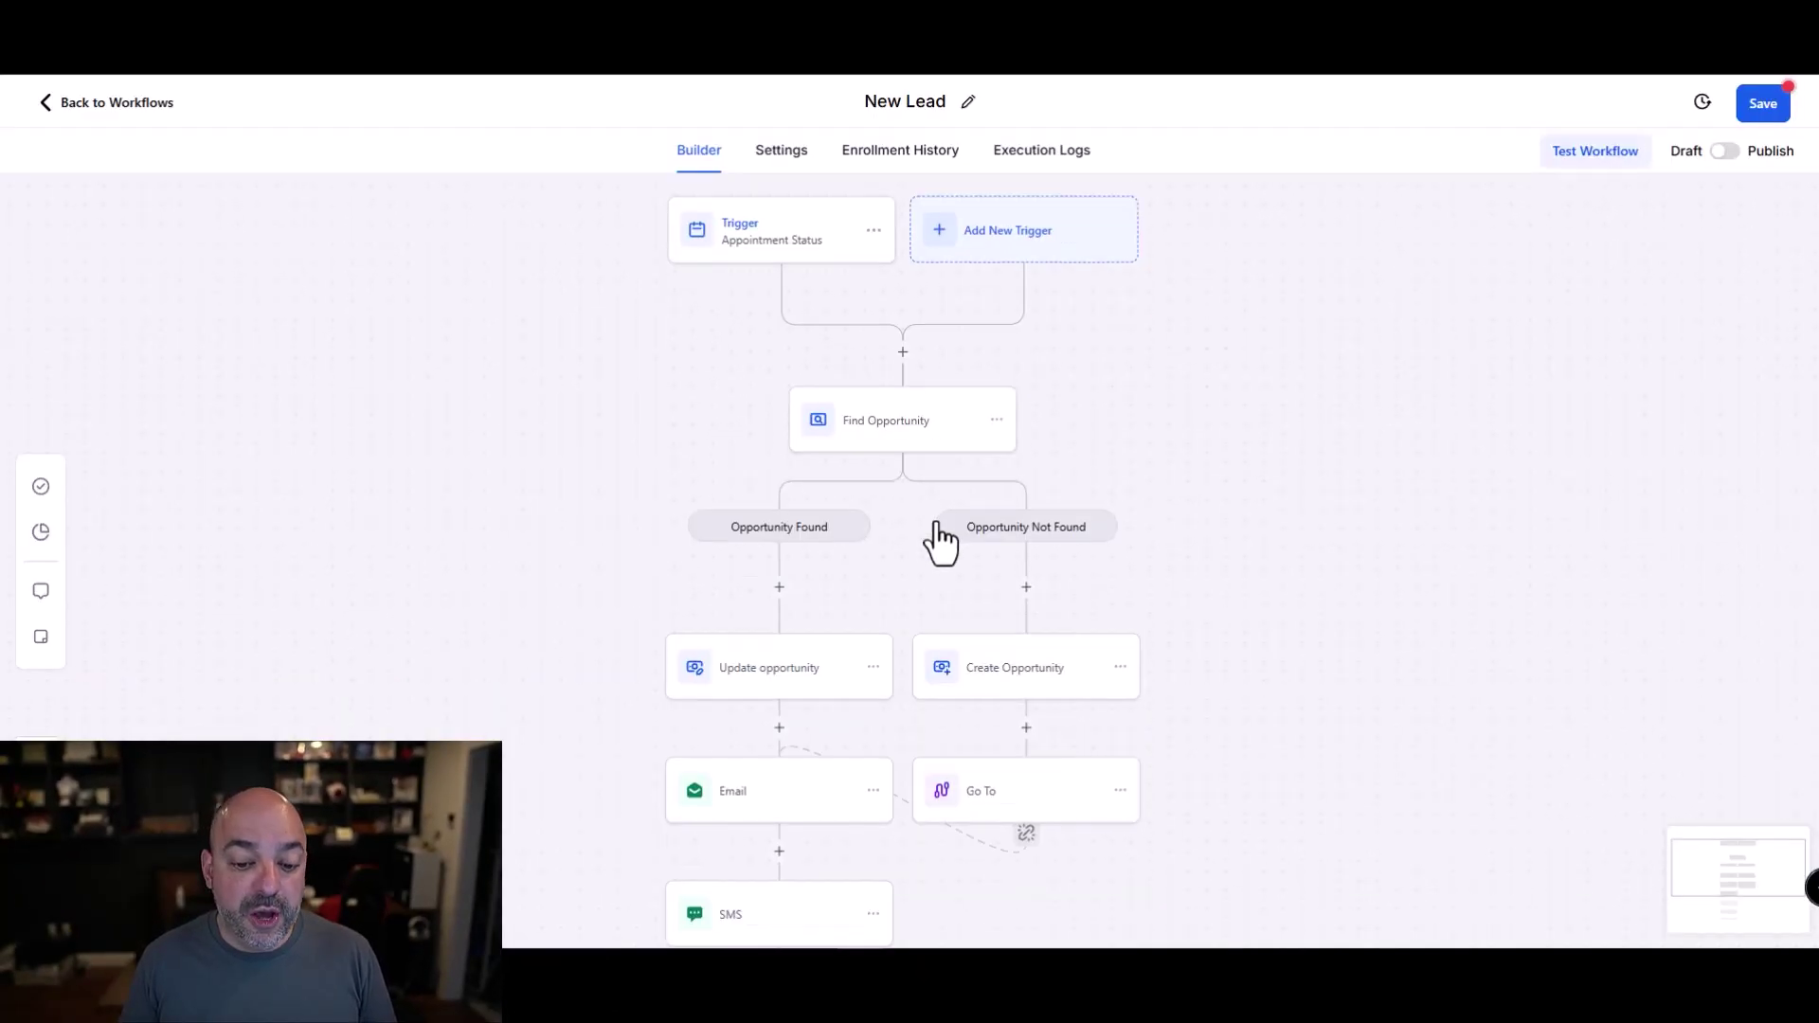
scroll(1032, 479, "down", 1)
left_click(927, 563)
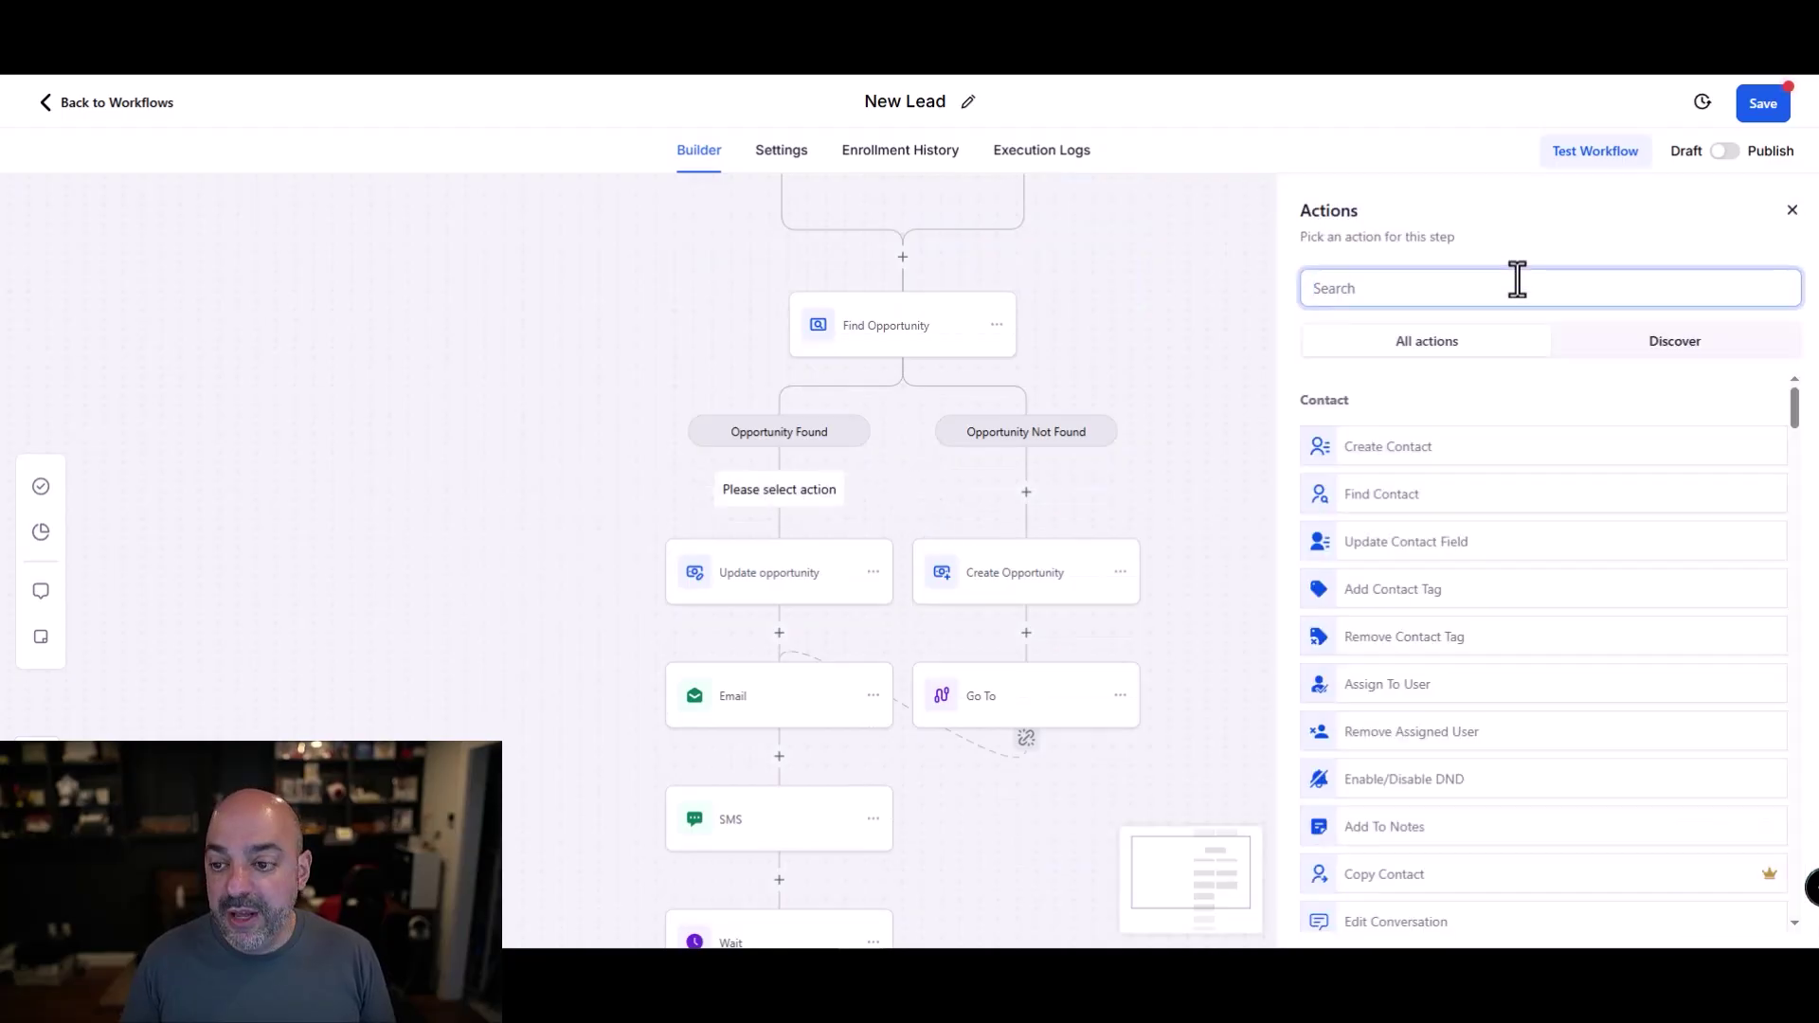
type("opp")
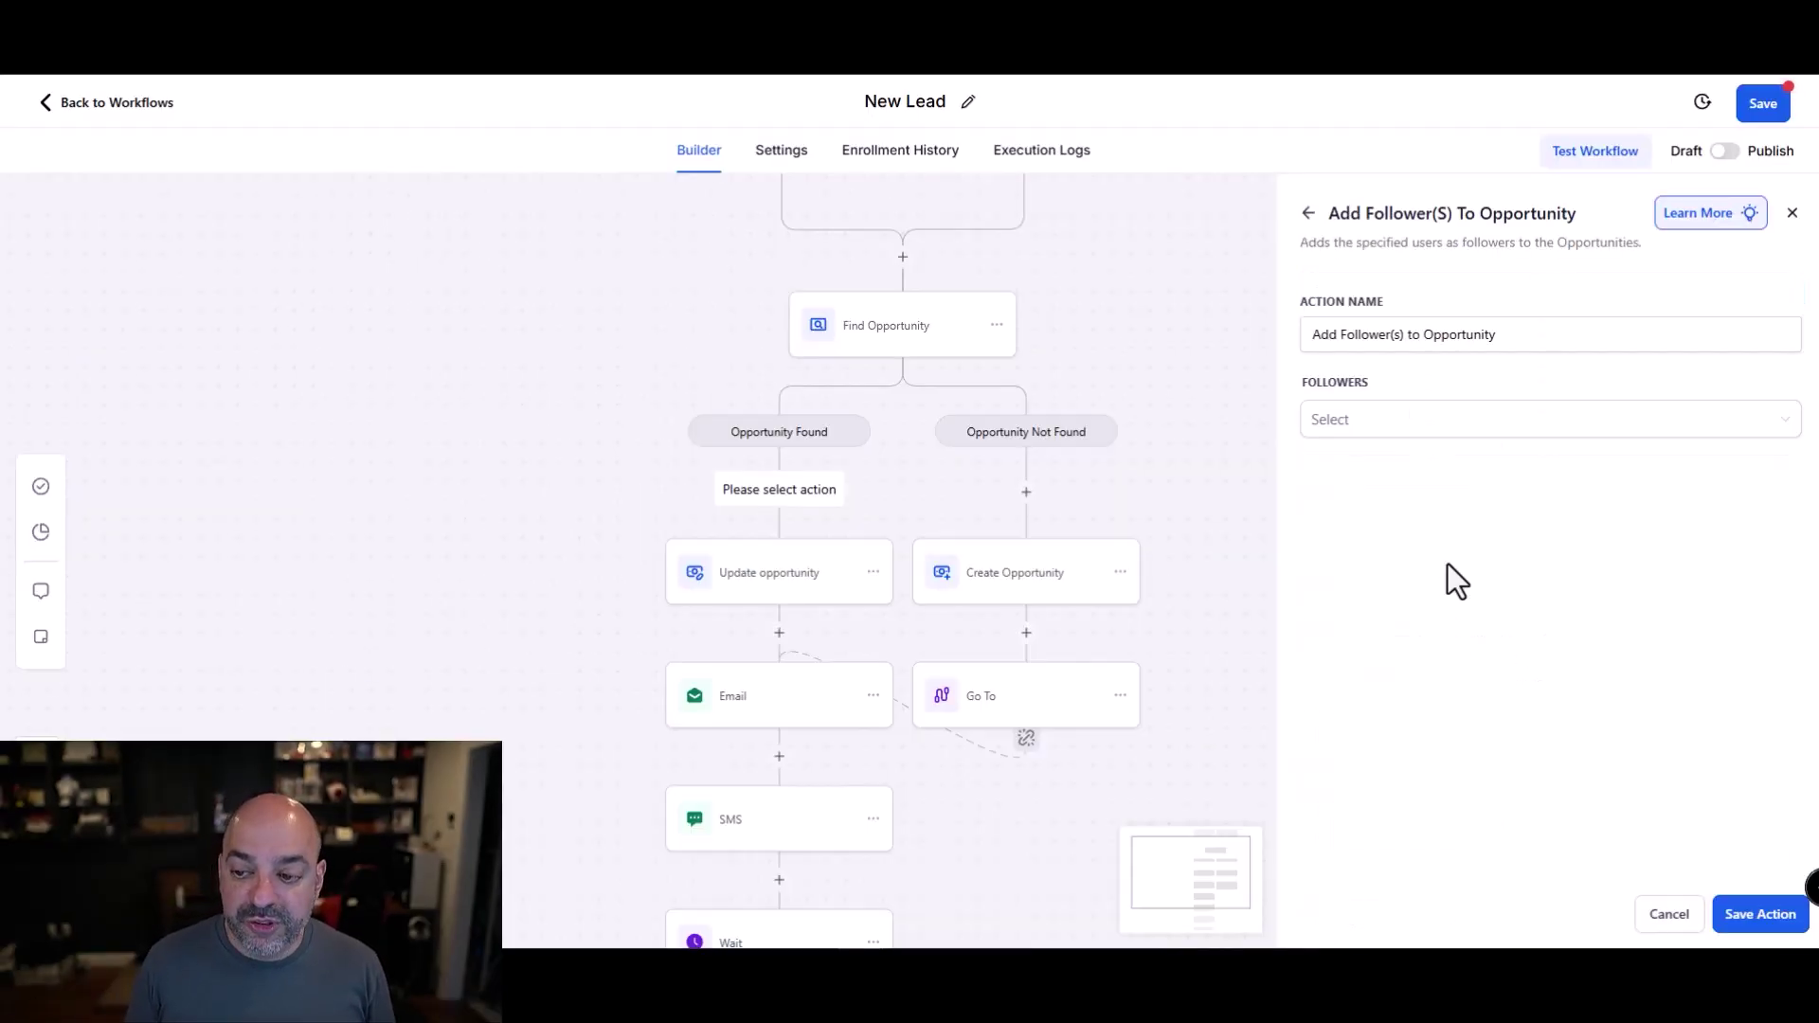
left_click(1438, 422)
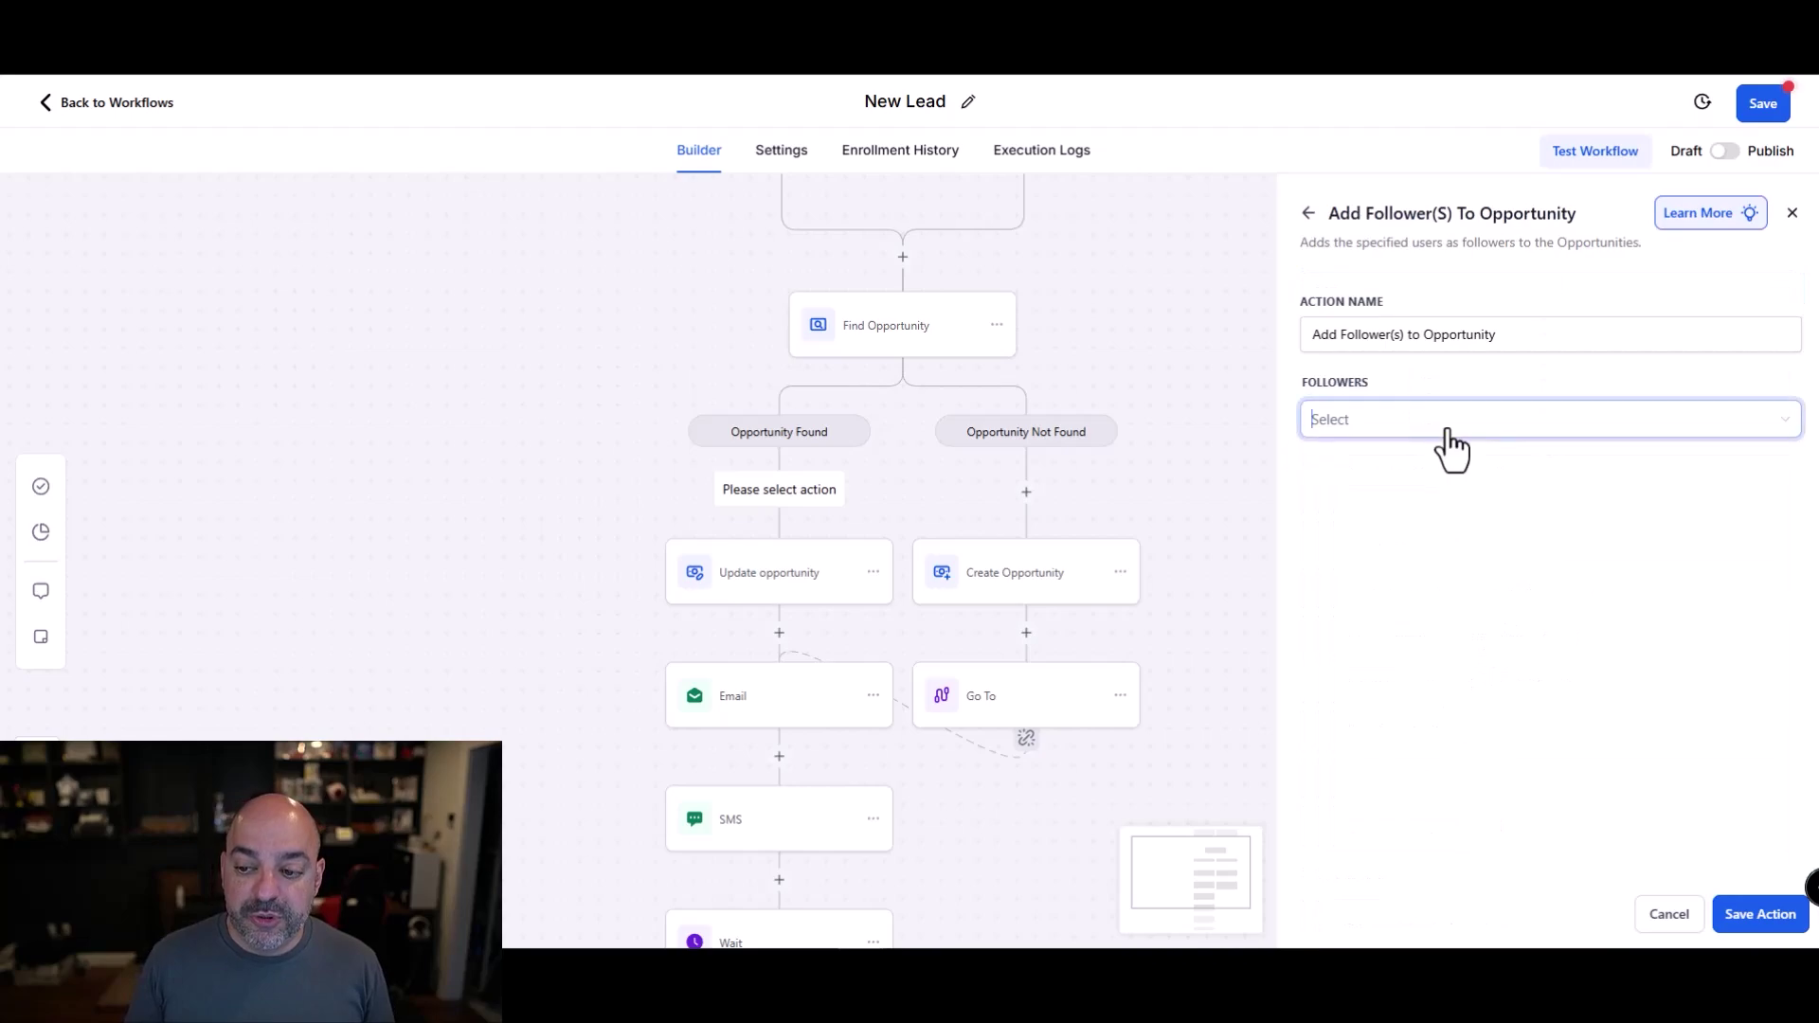
left_click(1425, 497)
left_click(1743, 919)
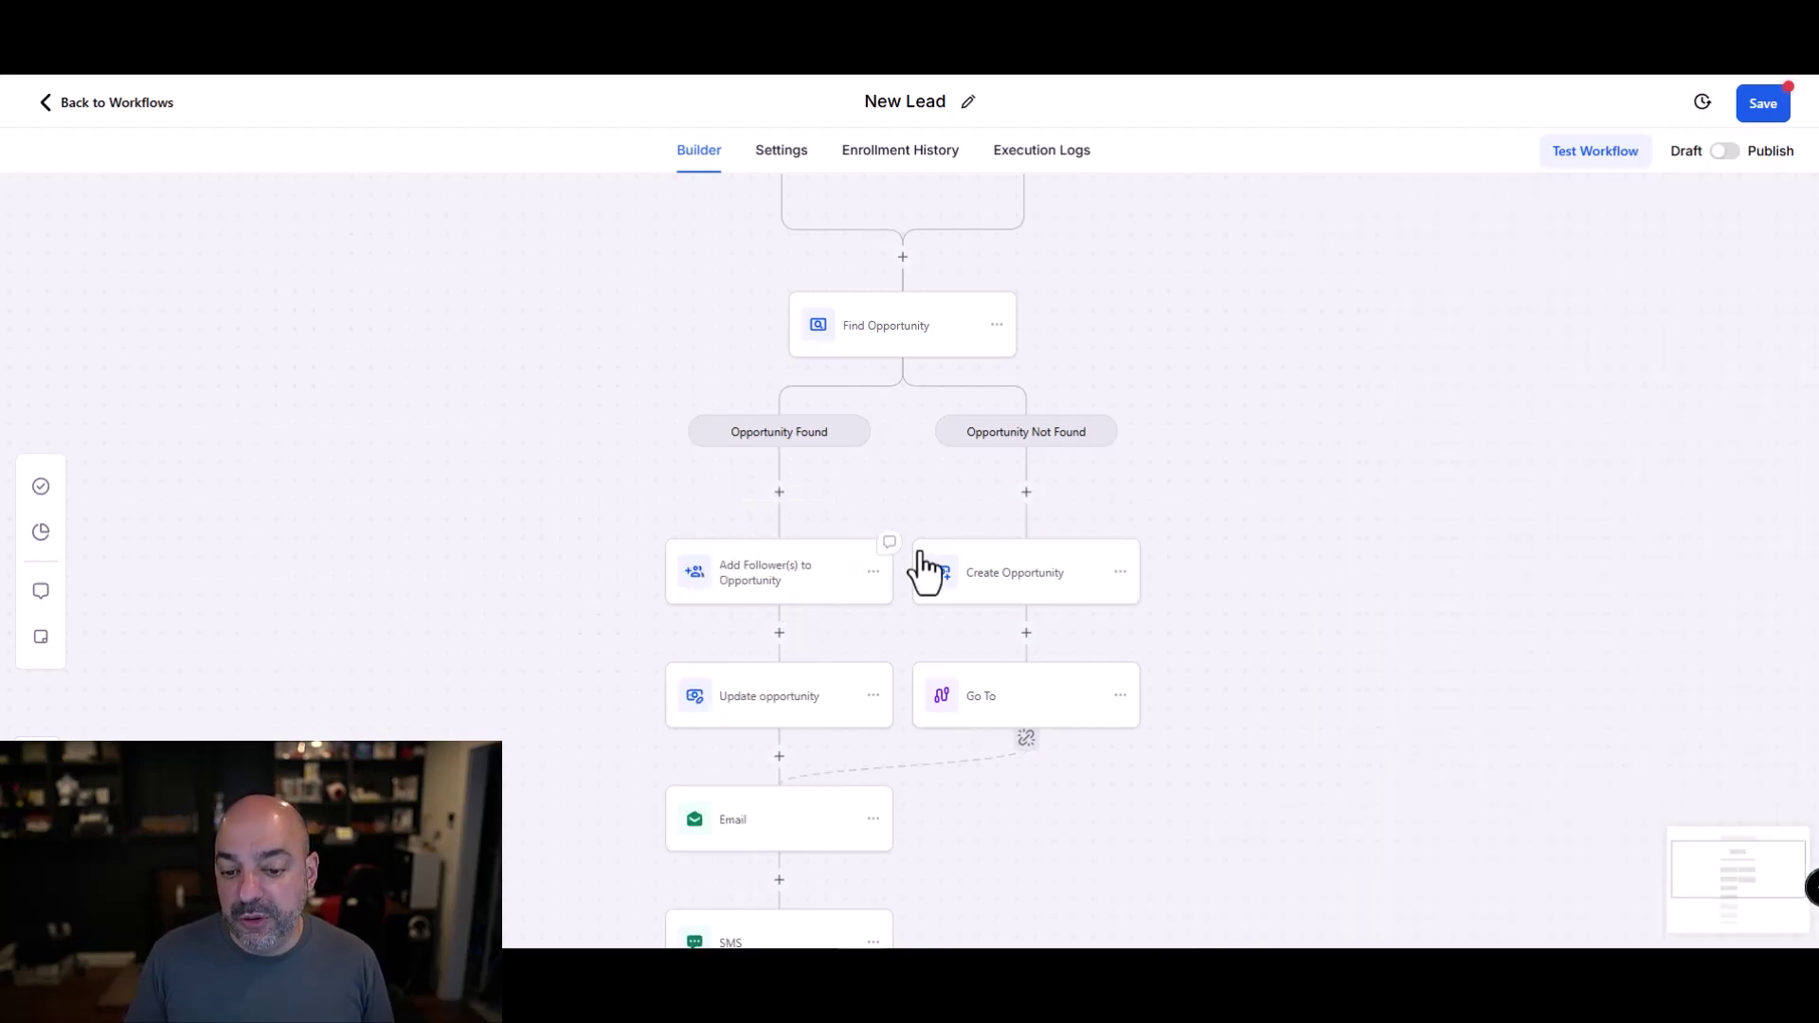
- Move the Add Follower(s) to Opportunity action between the first Email and the SMS in the Opportunity Found branch
left_click(873, 571)
mouse_move(943, 682)
left_click(1066, 609)
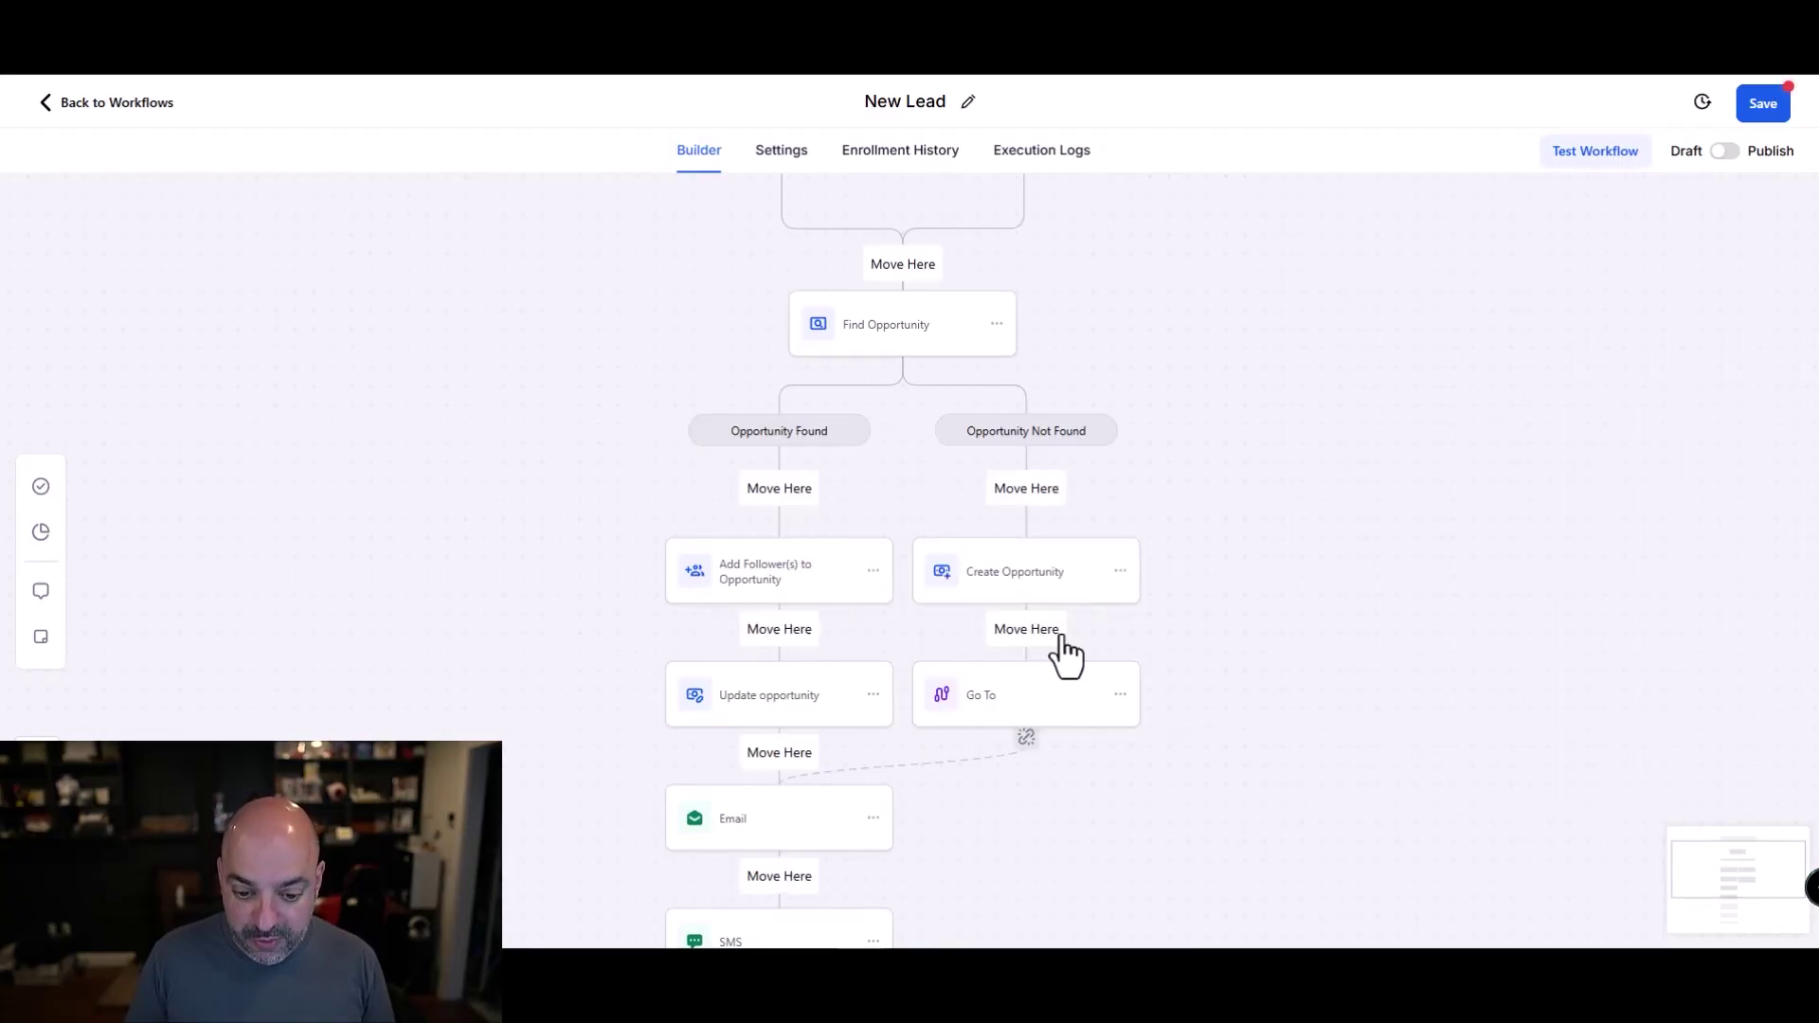
left_click(778, 876)
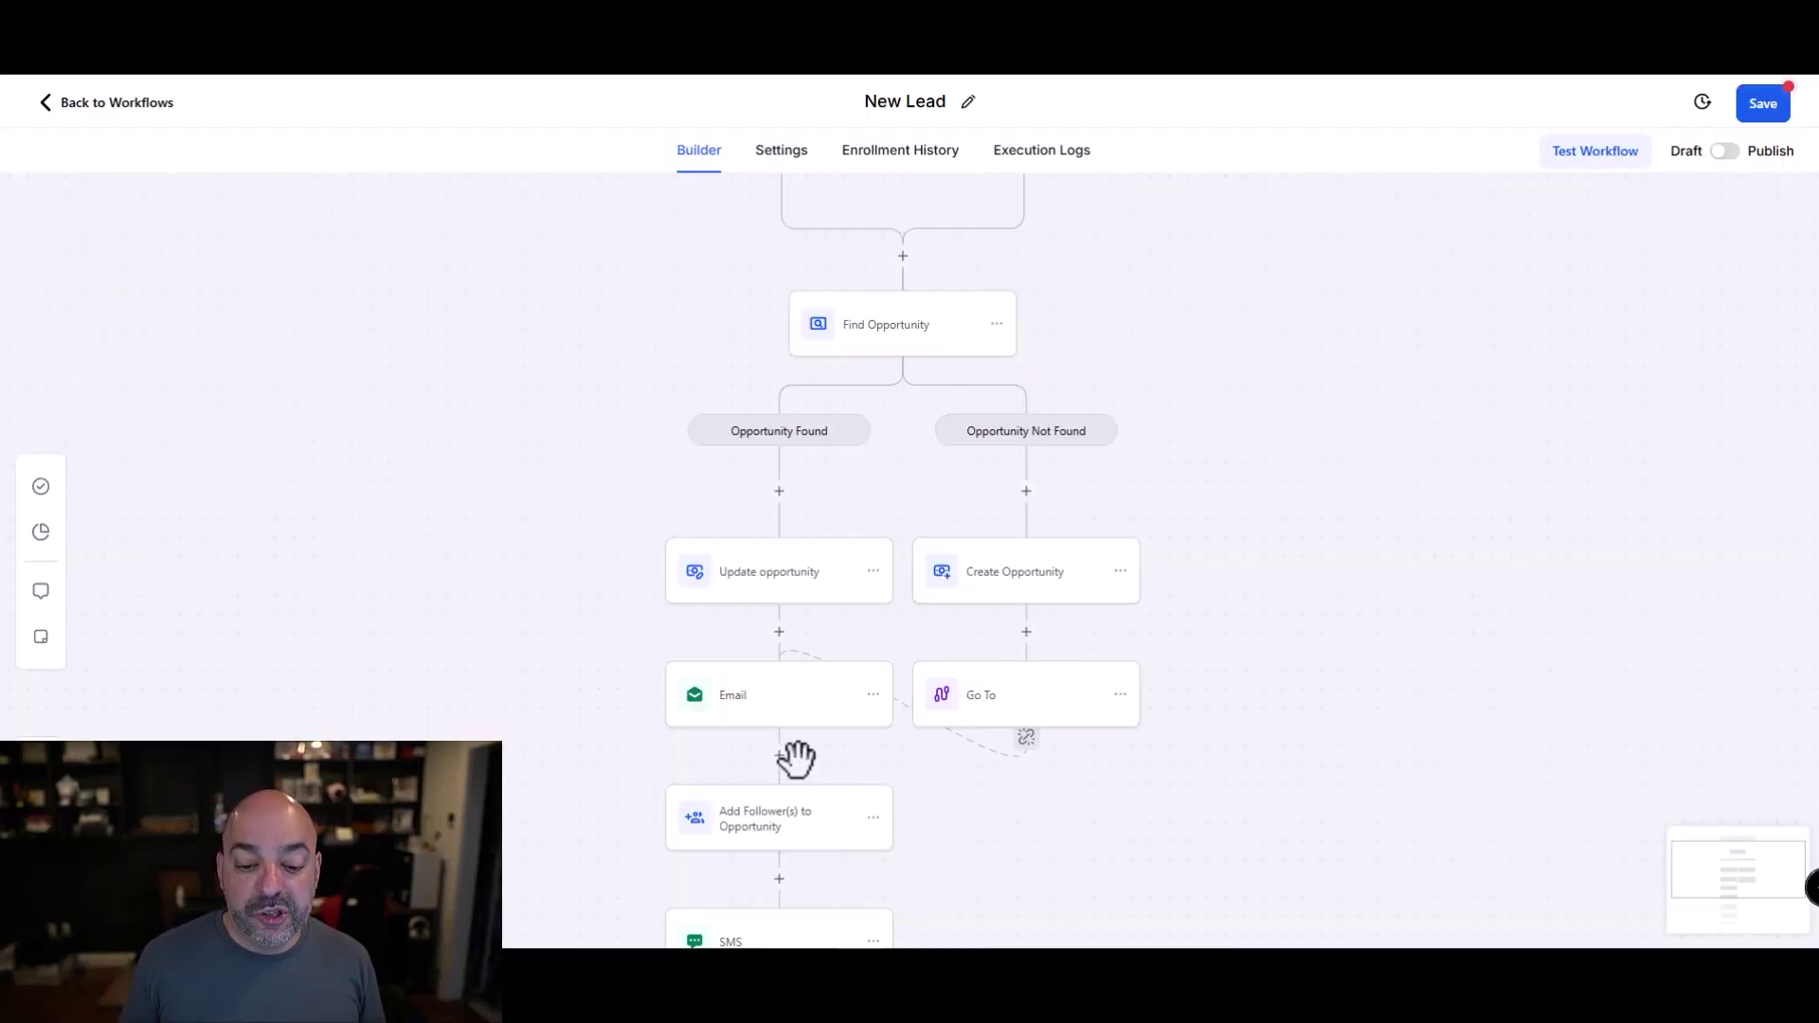
scroll(920, 479, "up", 2)
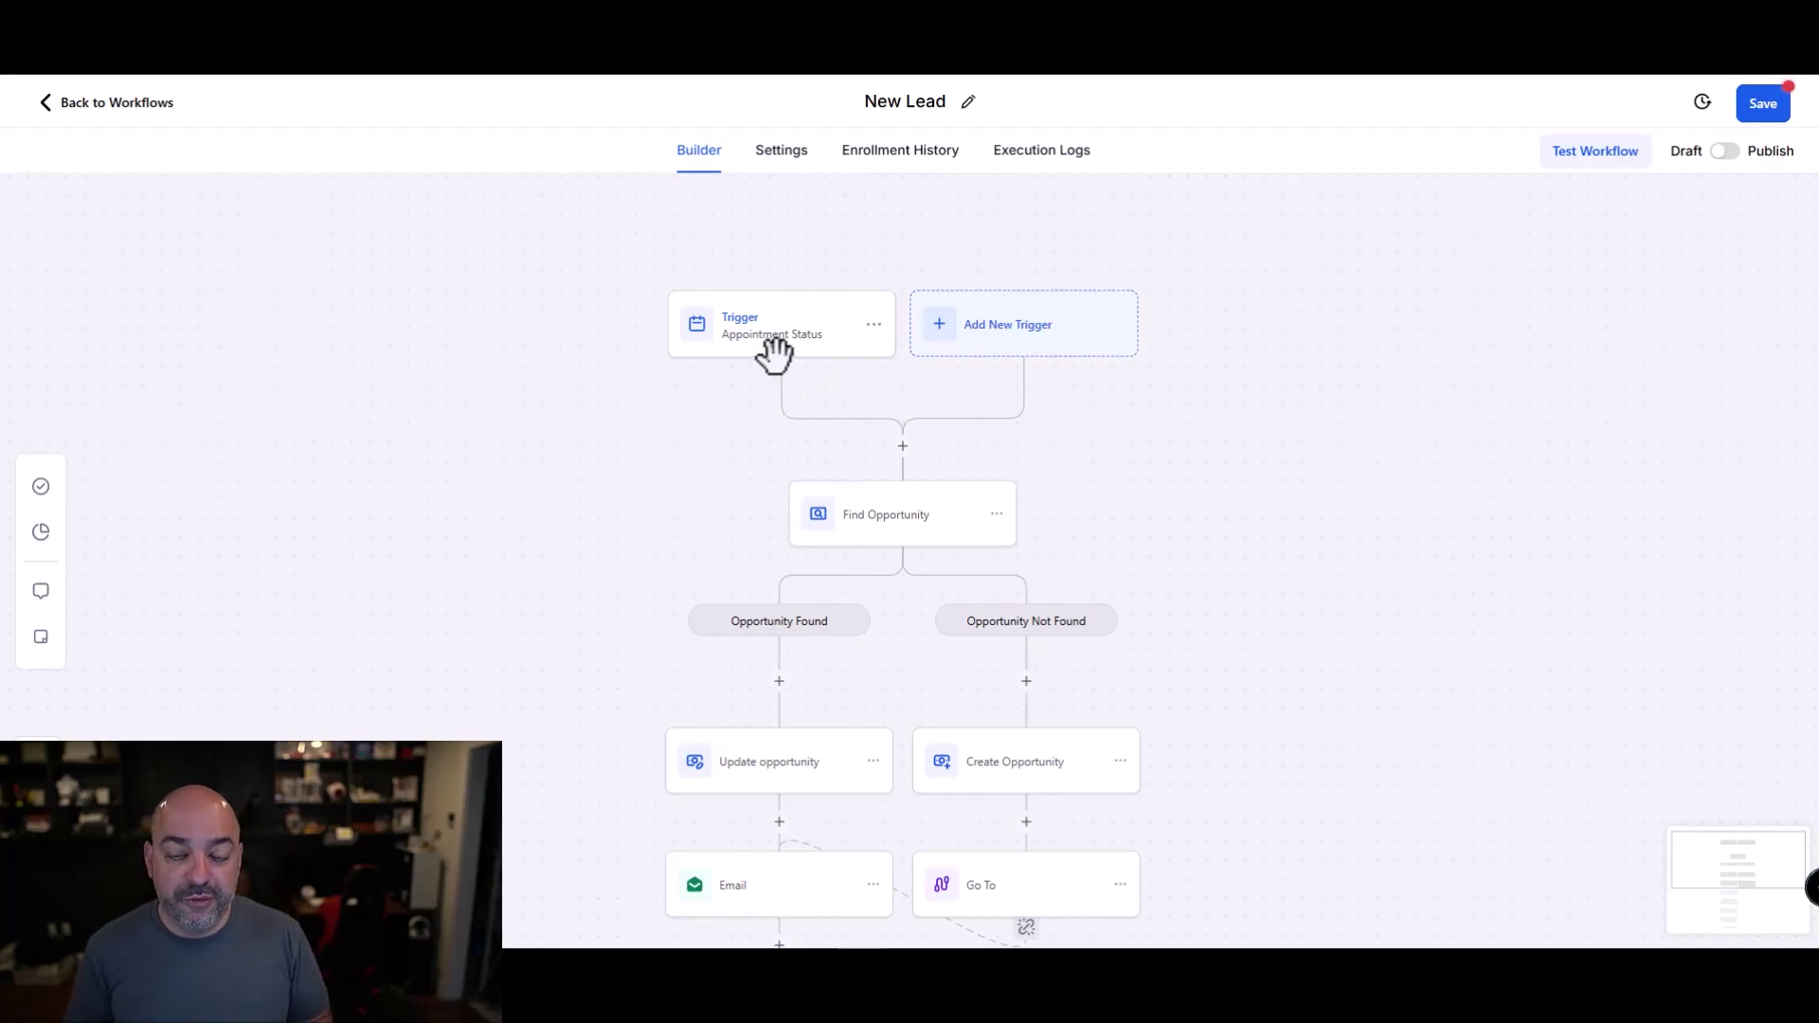
scroll(1027, 357, "down", 2)
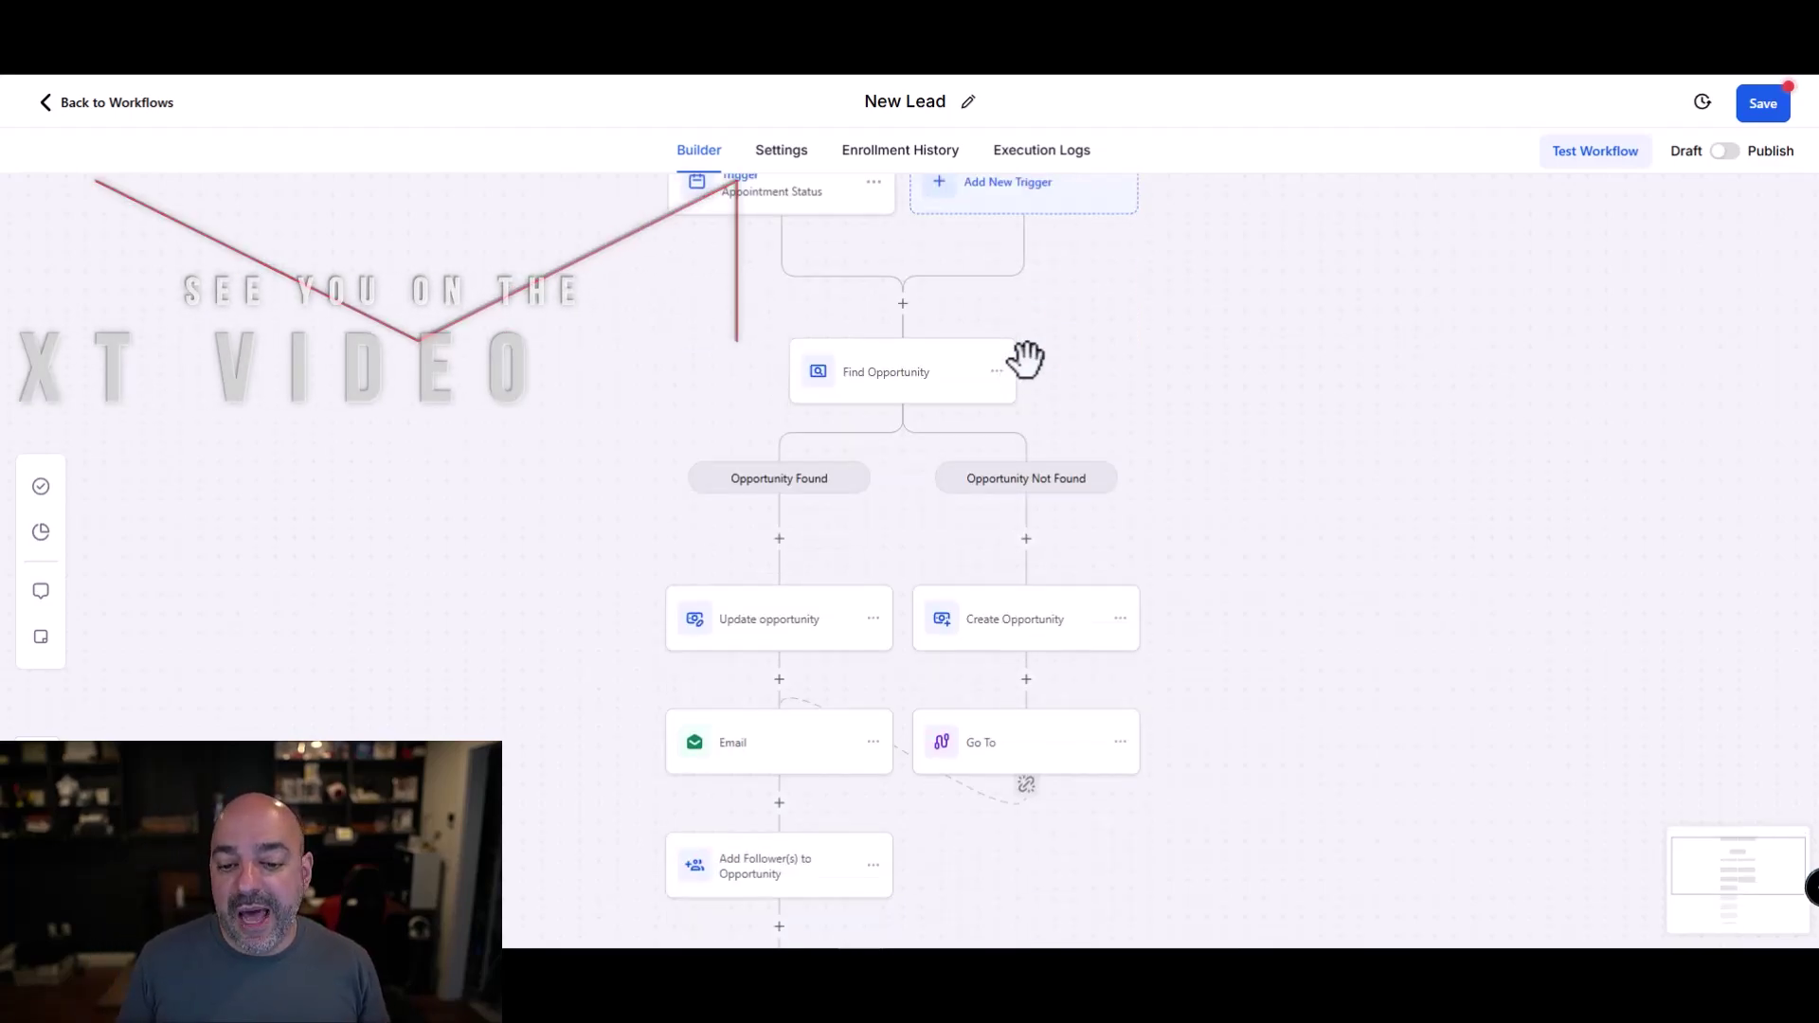